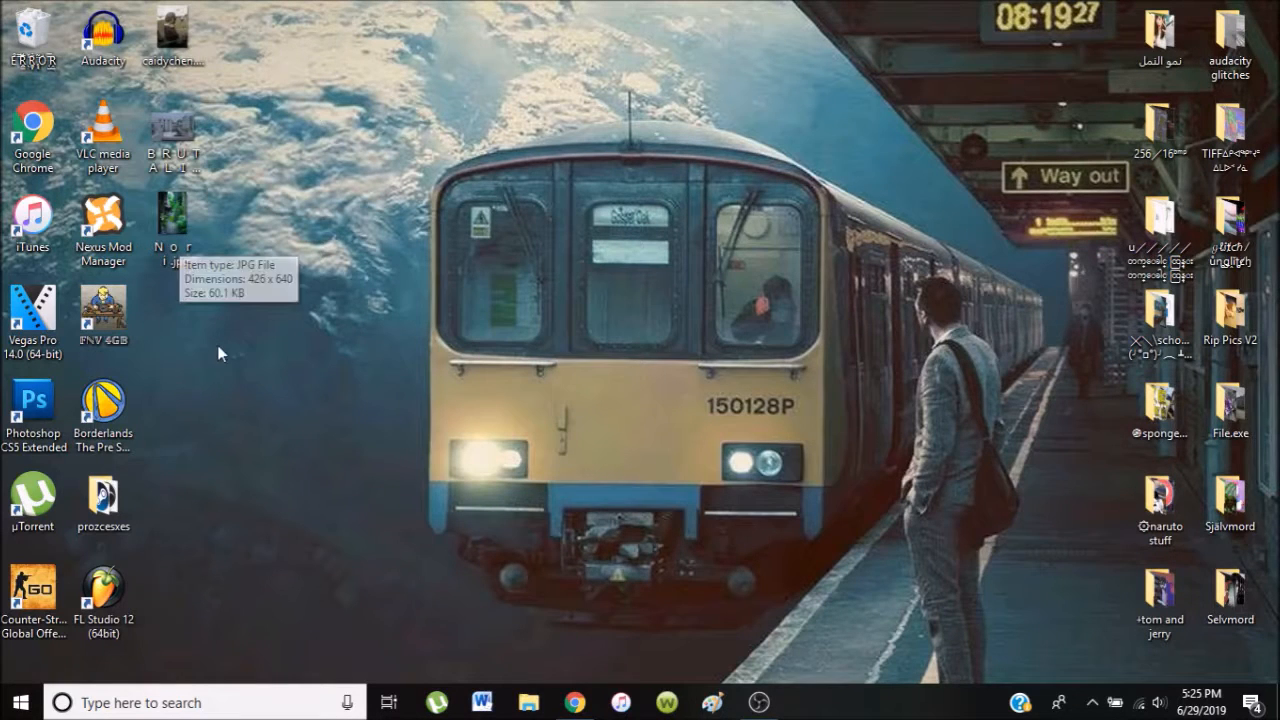
# - Duplicate the "N o r i .jpg" picture on the desktop, keeping the copy directly below the original
pyautogui.click(174, 228)
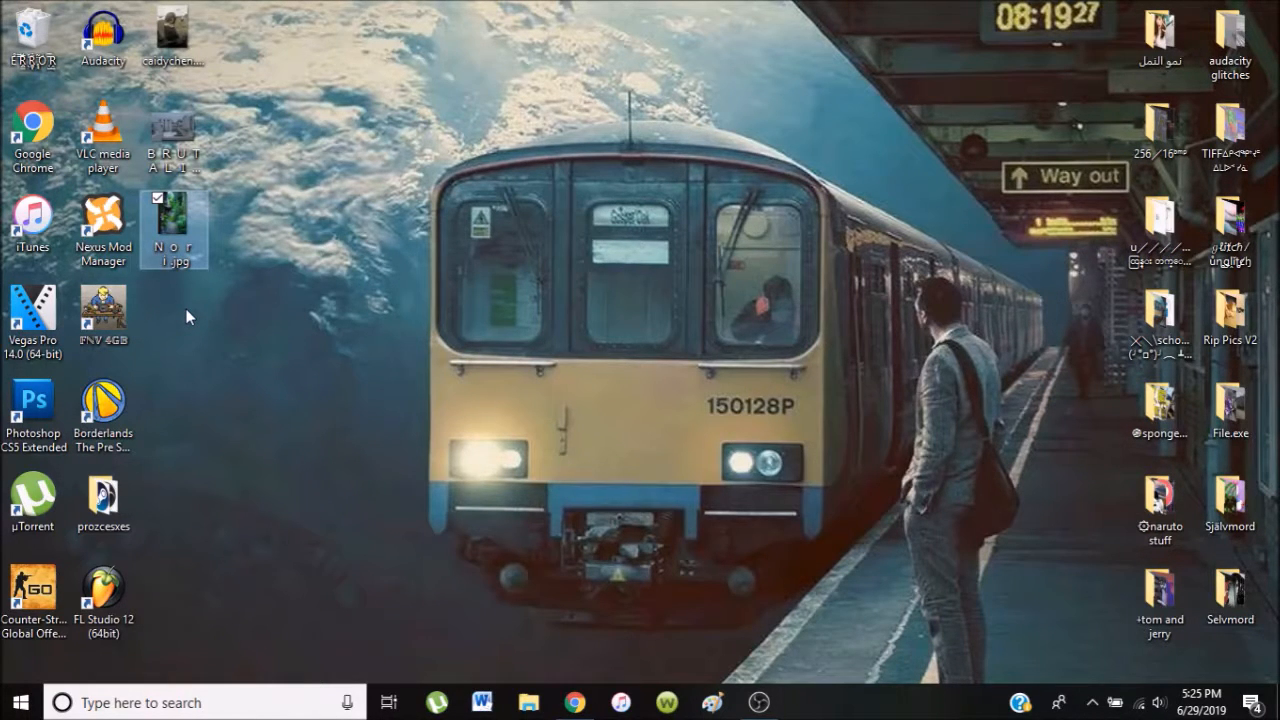
pyautogui.rightClick(185, 238)
pyautogui.press('Escape')
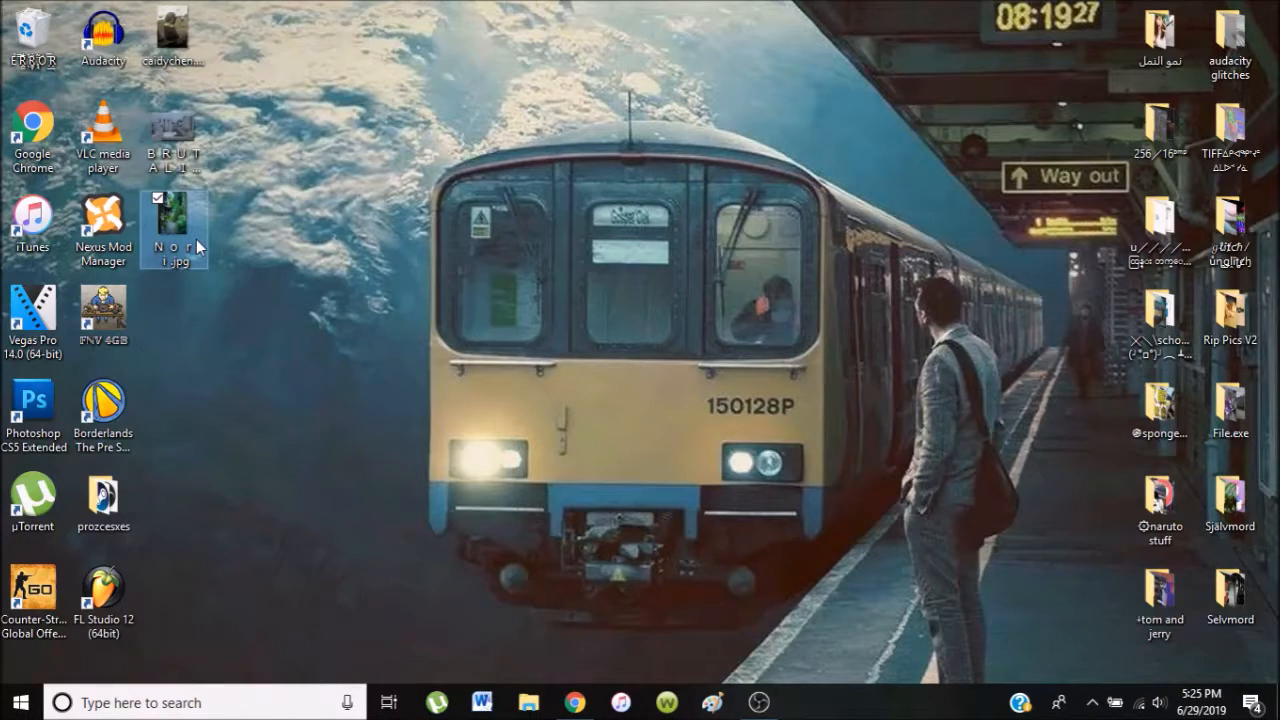
pyautogui.rightClick(190, 238)
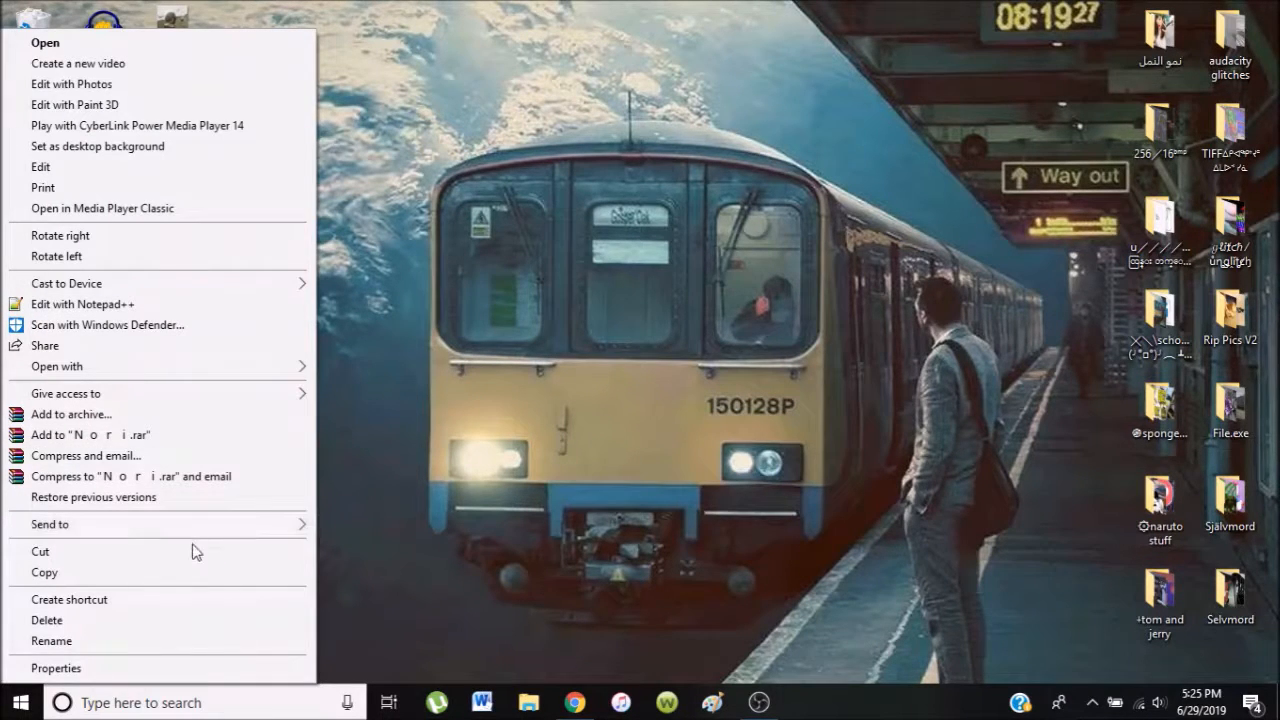
pyautogui.click(90, 574)
pyautogui.click(181, 312)
pyautogui.rightClick(179, 311)
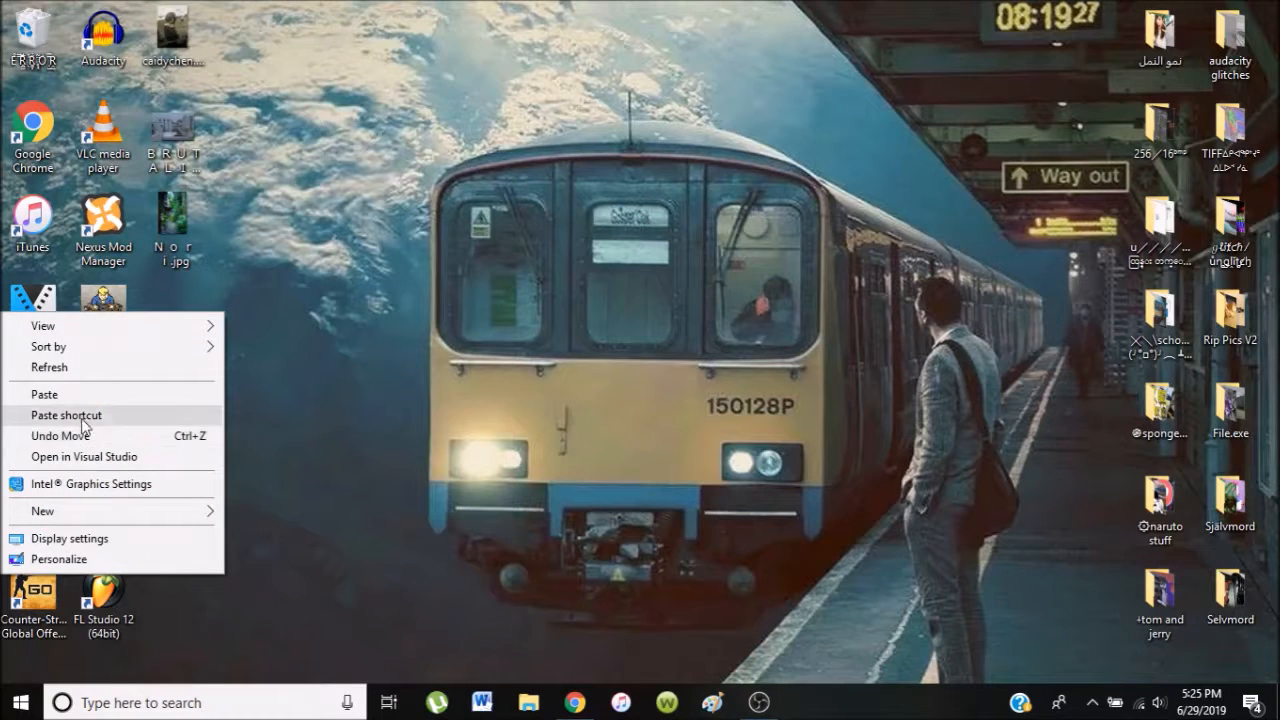
pyautogui.click(68, 392)
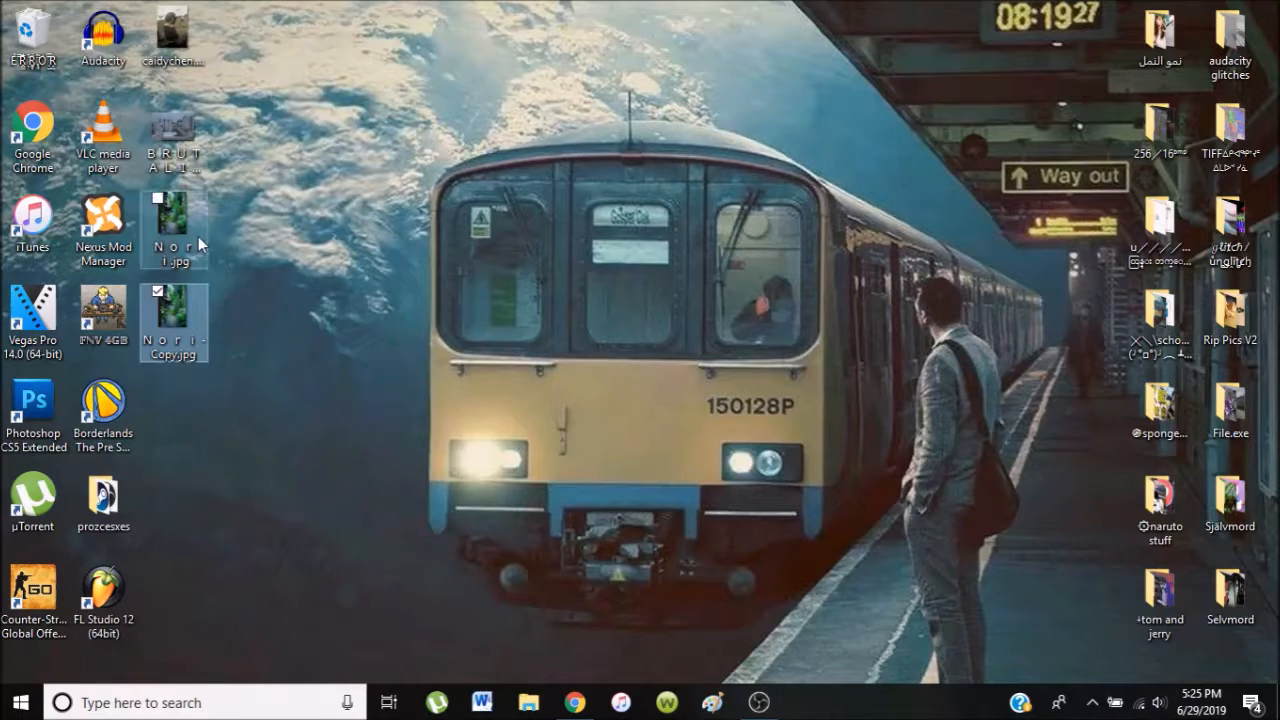
pyautogui.click(253, 353)
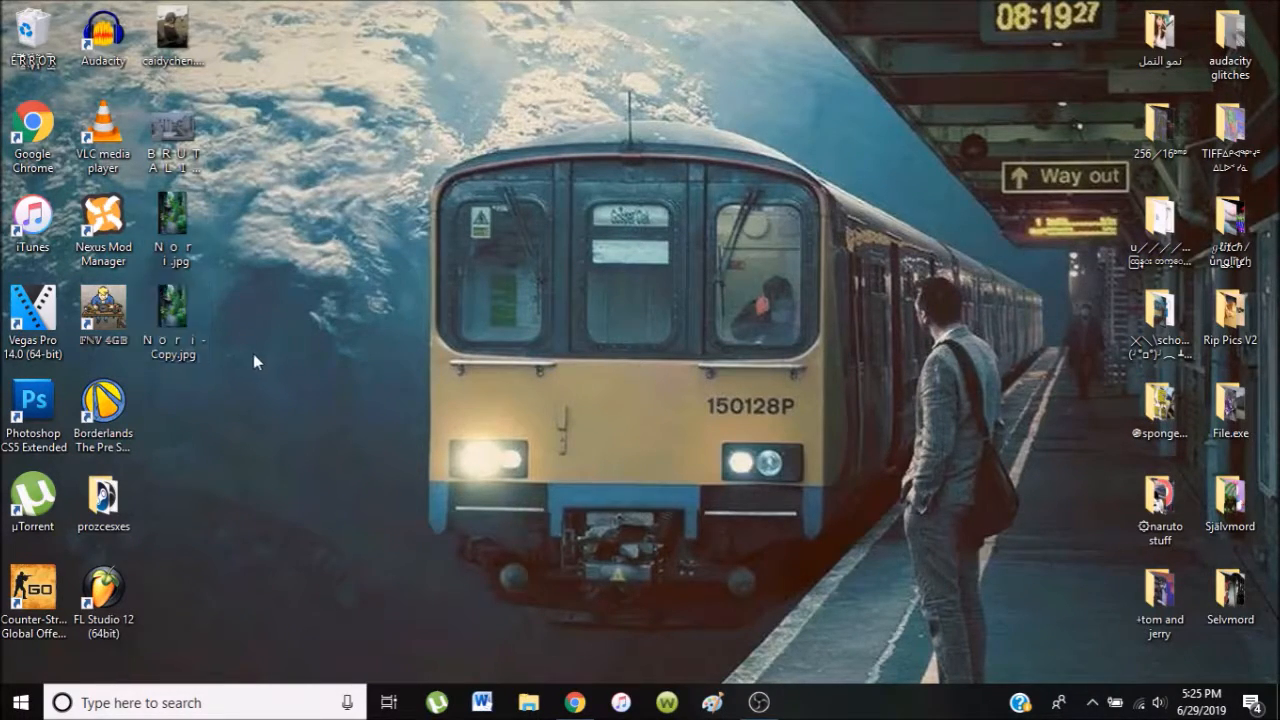
# - Open "N o r i - Copy.jpg" in Notepad++
pyautogui.rightClick(192, 322)
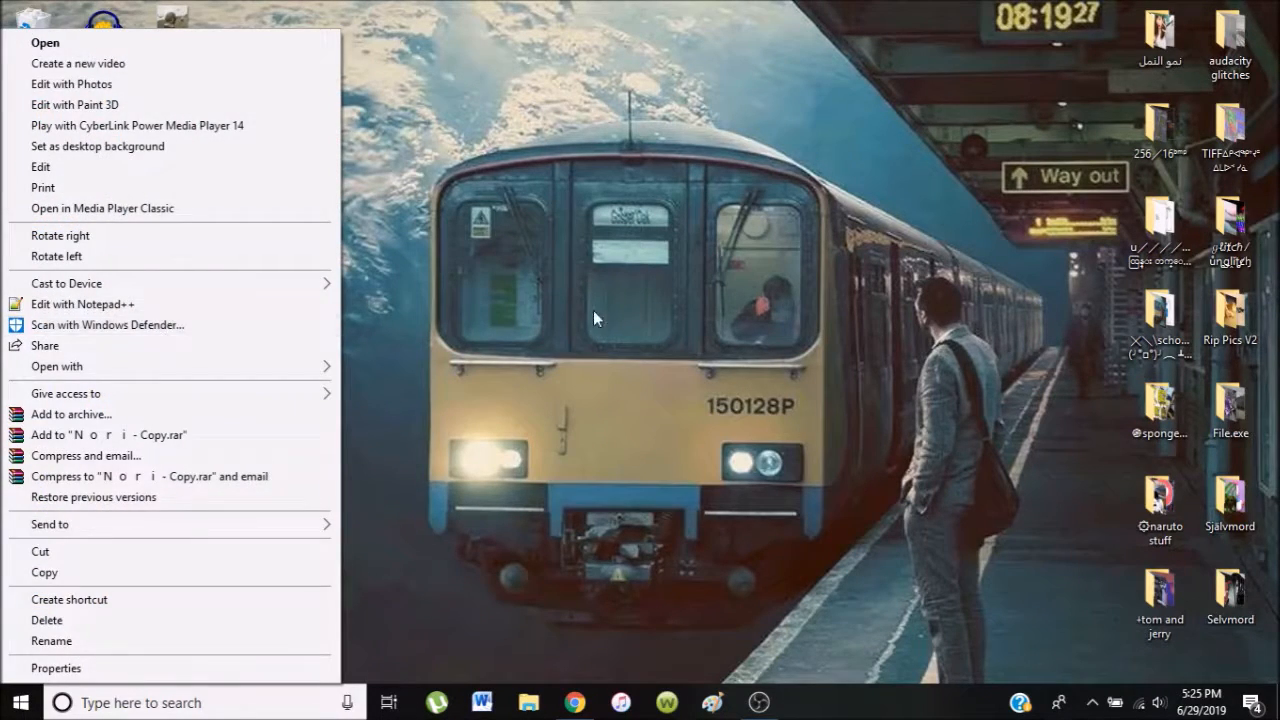
pyautogui.click(594, 317)
pyautogui.rightClick(172, 311)
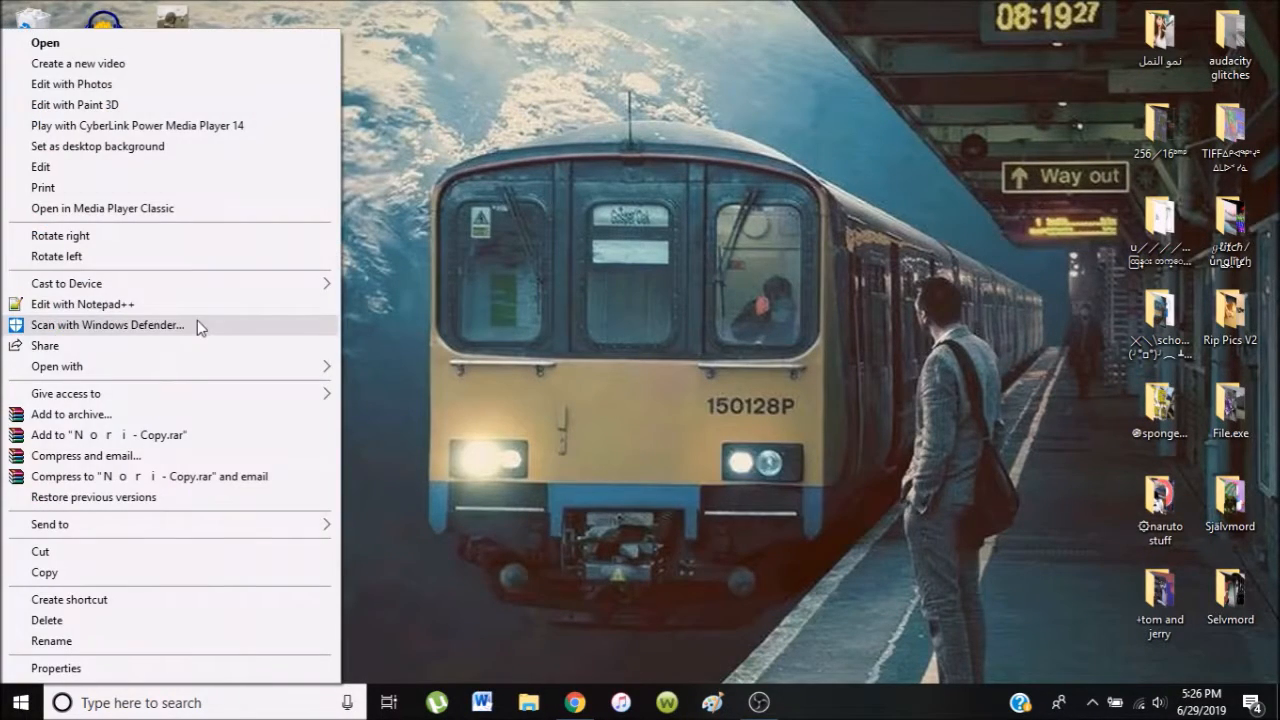
pyautogui.moveTo(114, 366)
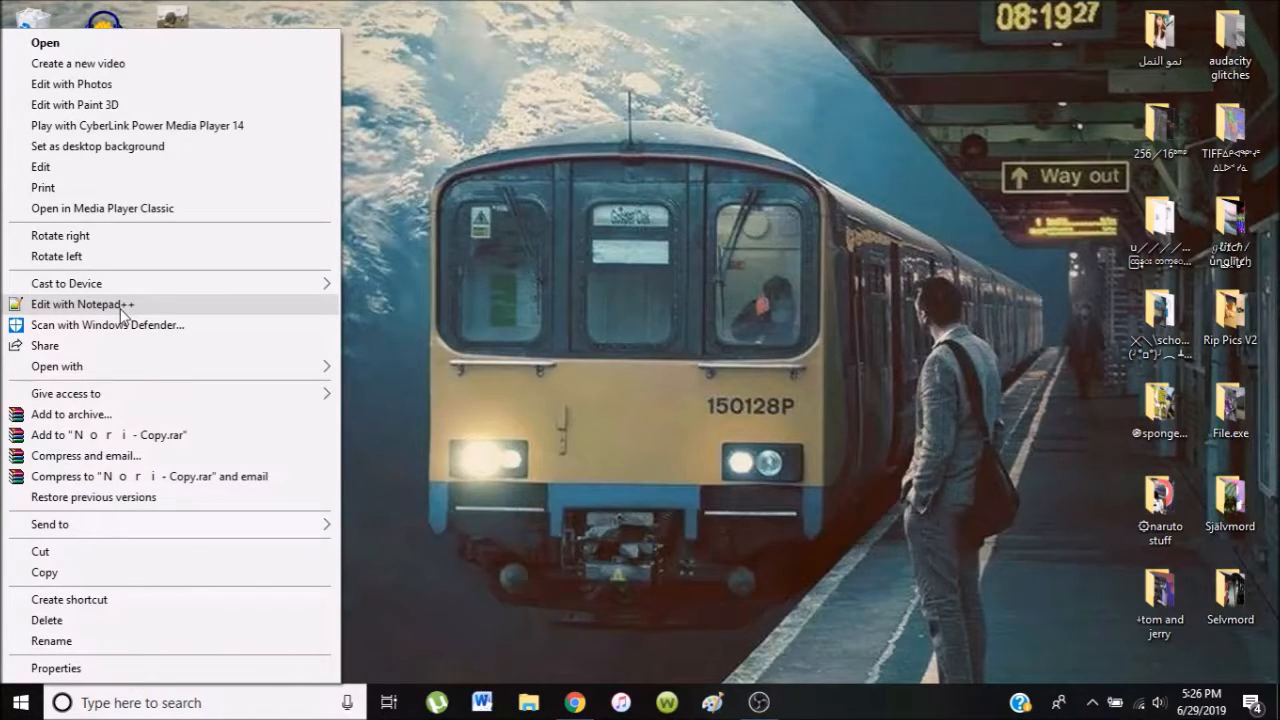
pyautogui.click(80, 304)
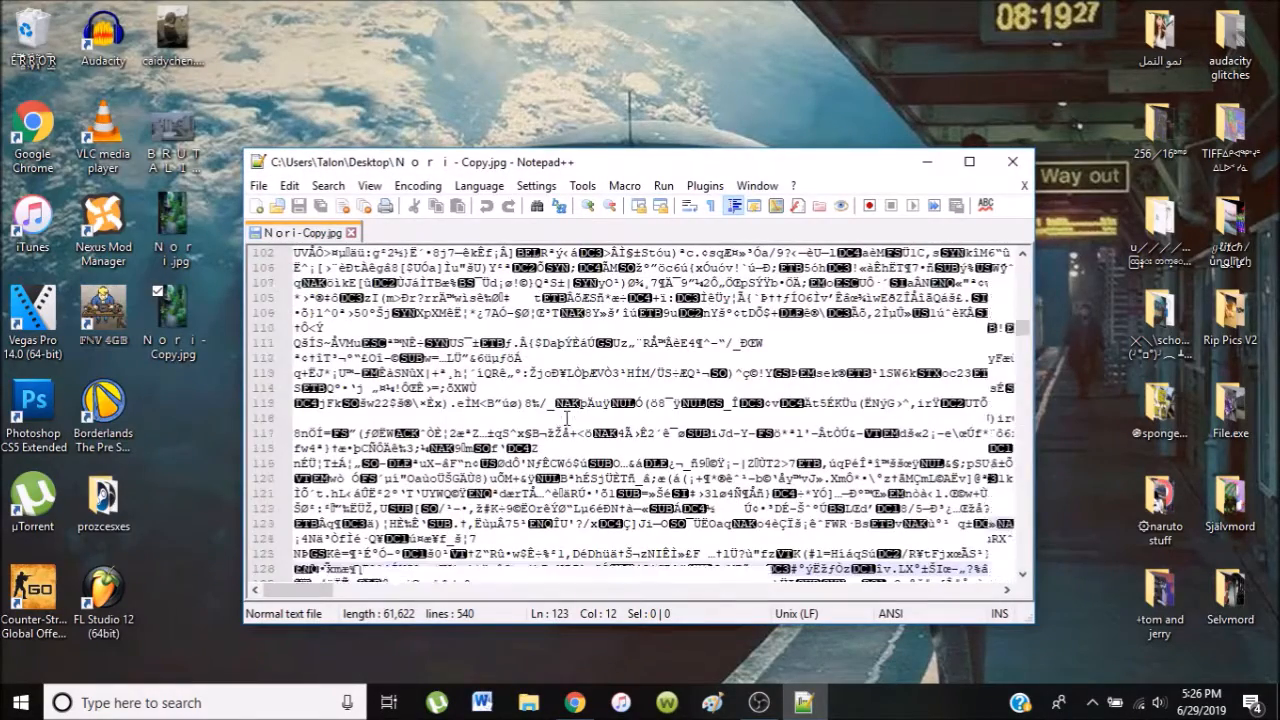
# - Examine the raw data of the copied image, roughly between lines 75 and 206, for a section to cut
pyautogui.scroll(-8, 566, 418)
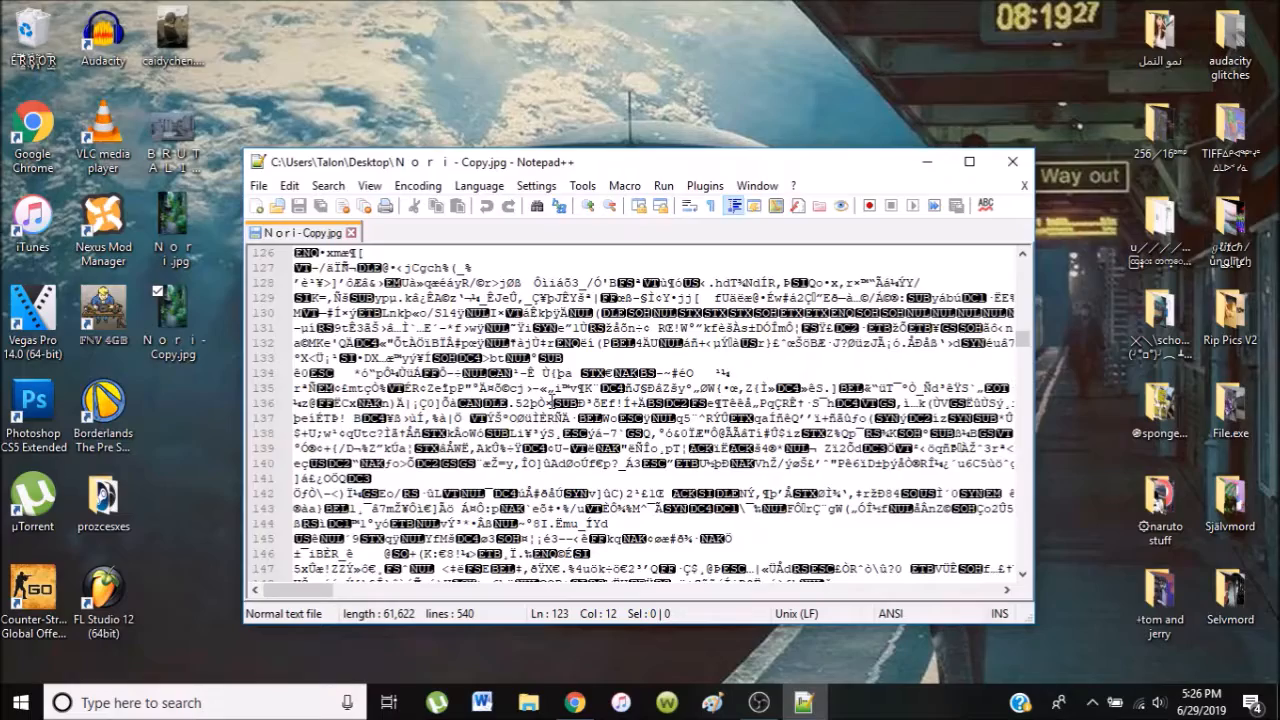
pyautogui.scroll(-8, 552, 402)
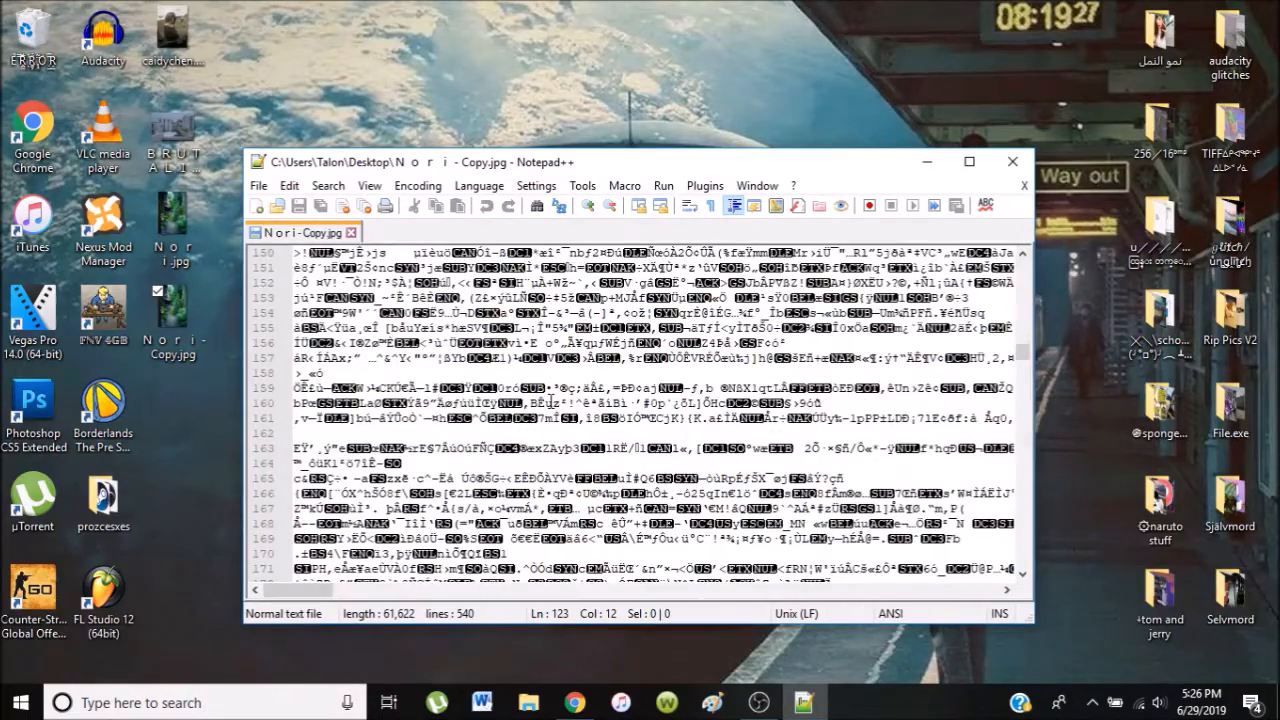
pyautogui.scroll(-6, 548, 400)
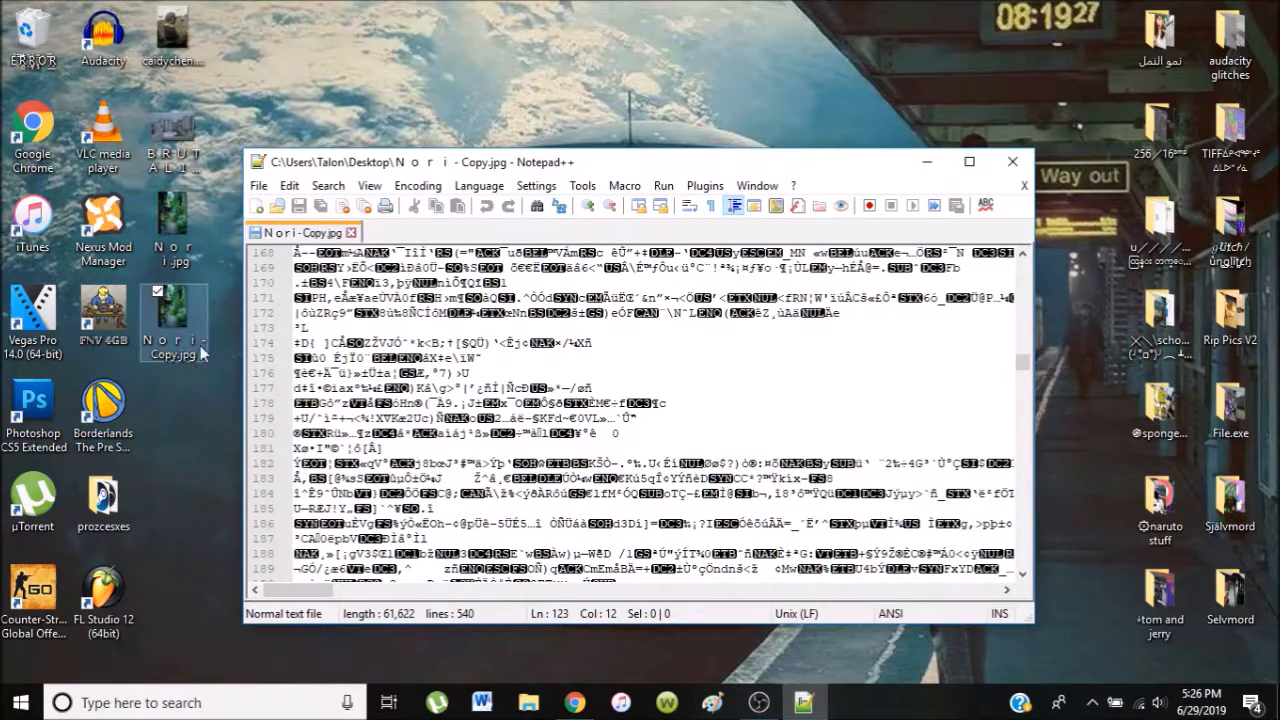
pyautogui.scroll(-3, 448, 403)
pyautogui.scroll(6, 448, 403)
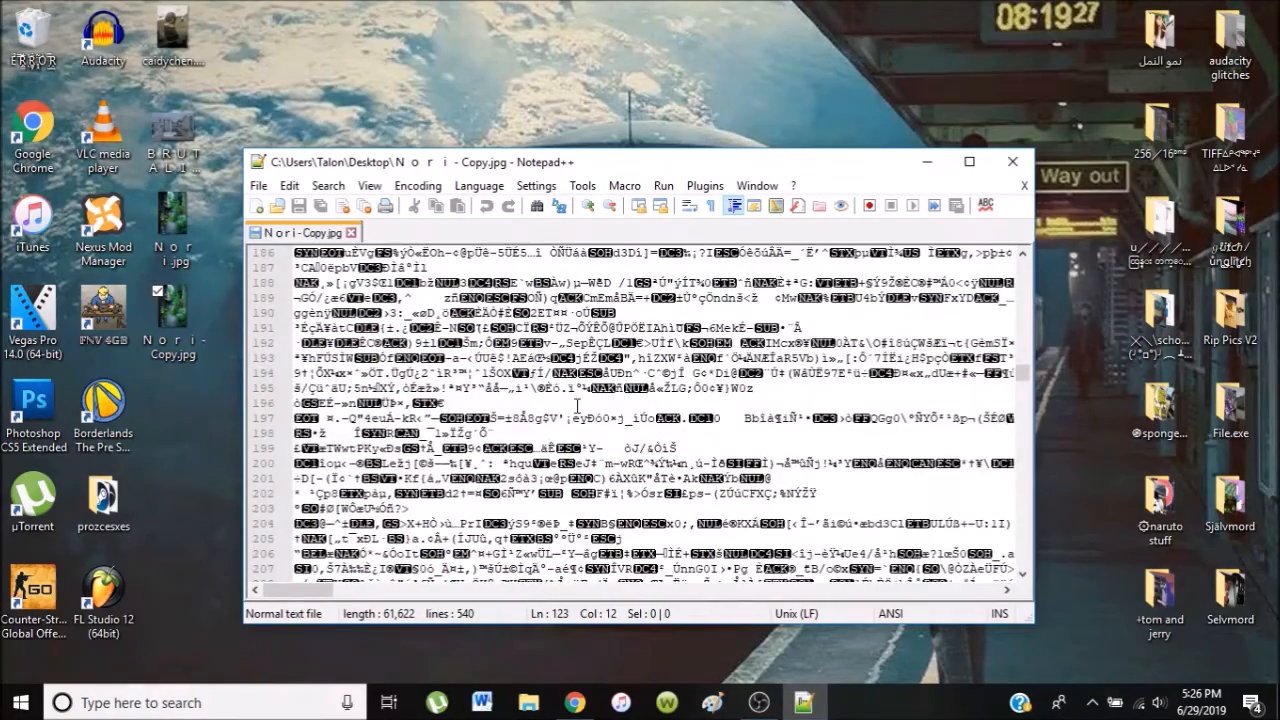
pyautogui.scroll(3, 660, 408)
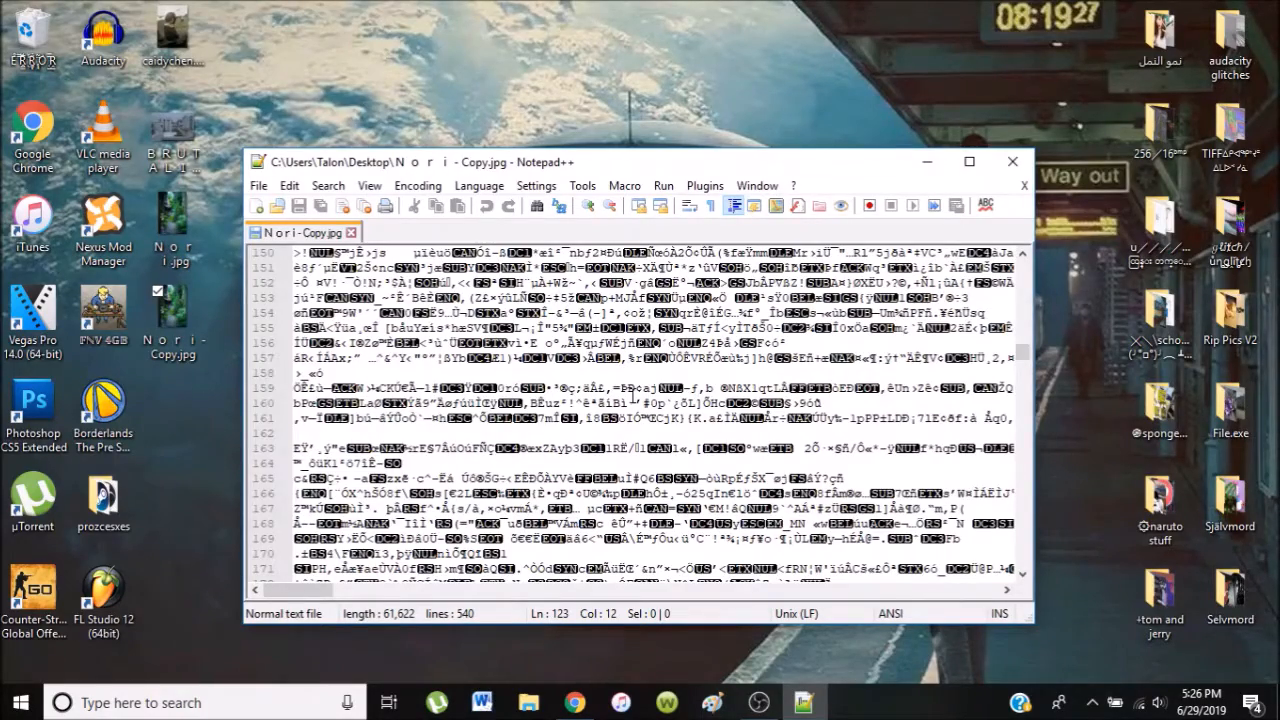
pyautogui.scroll(-3, 634, 395)
pyautogui.scroll(3, 638, 385)
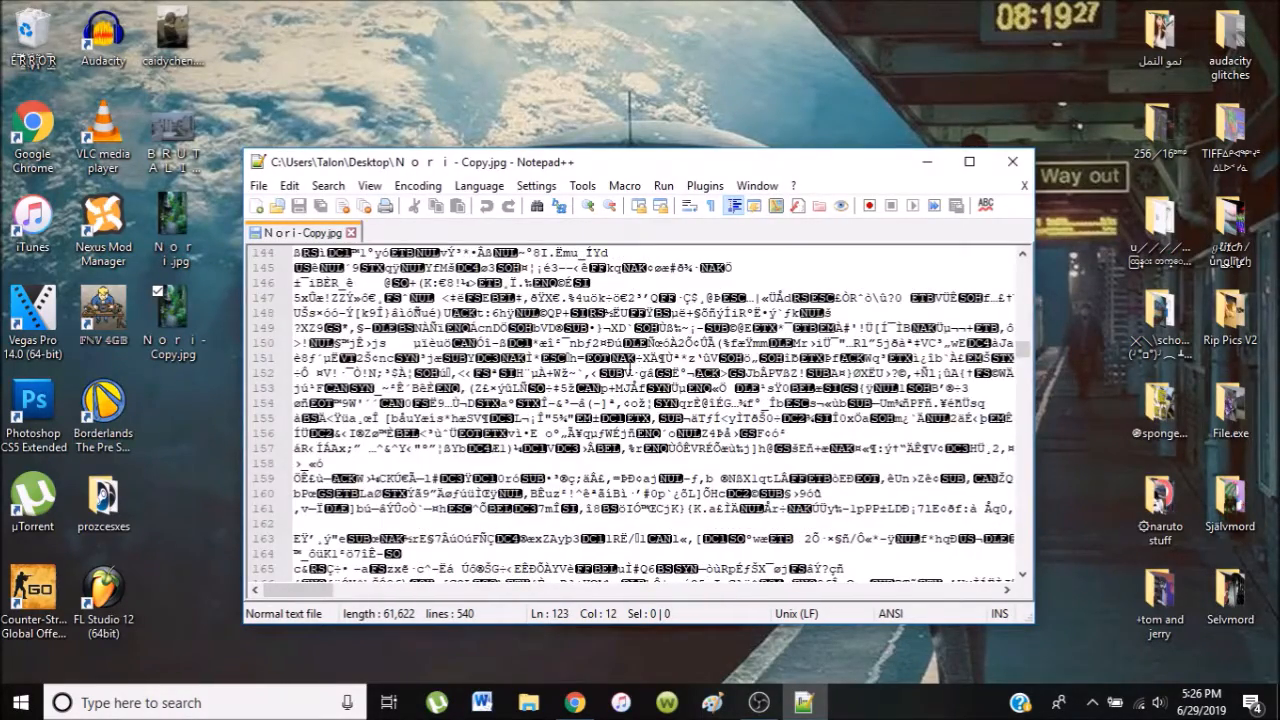
pyautogui.scroll(8, 610, 380)
pyautogui.scroll(17, 576, 385)
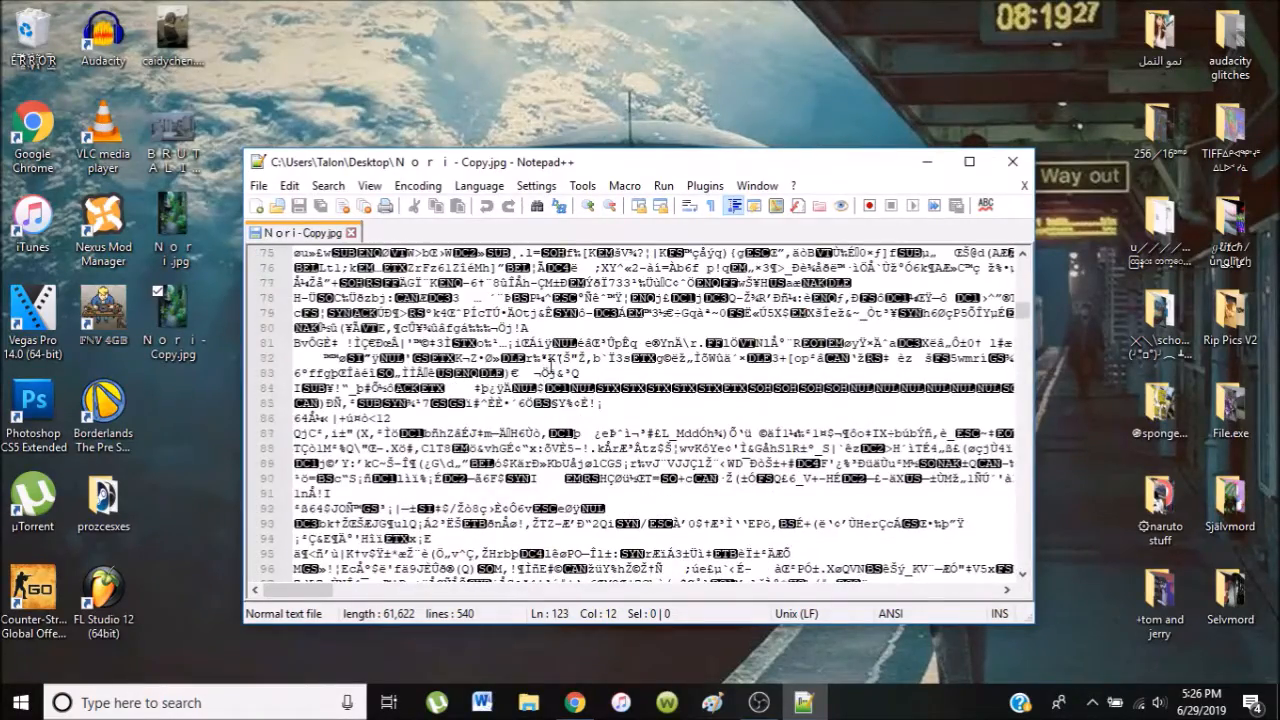
pyautogui.scroll(2, 540, 370)
# - Delete the raw data from line 165 to line 172 and preview the saved copy in Photos
pyautogui.scroll(-20, 485, 350)
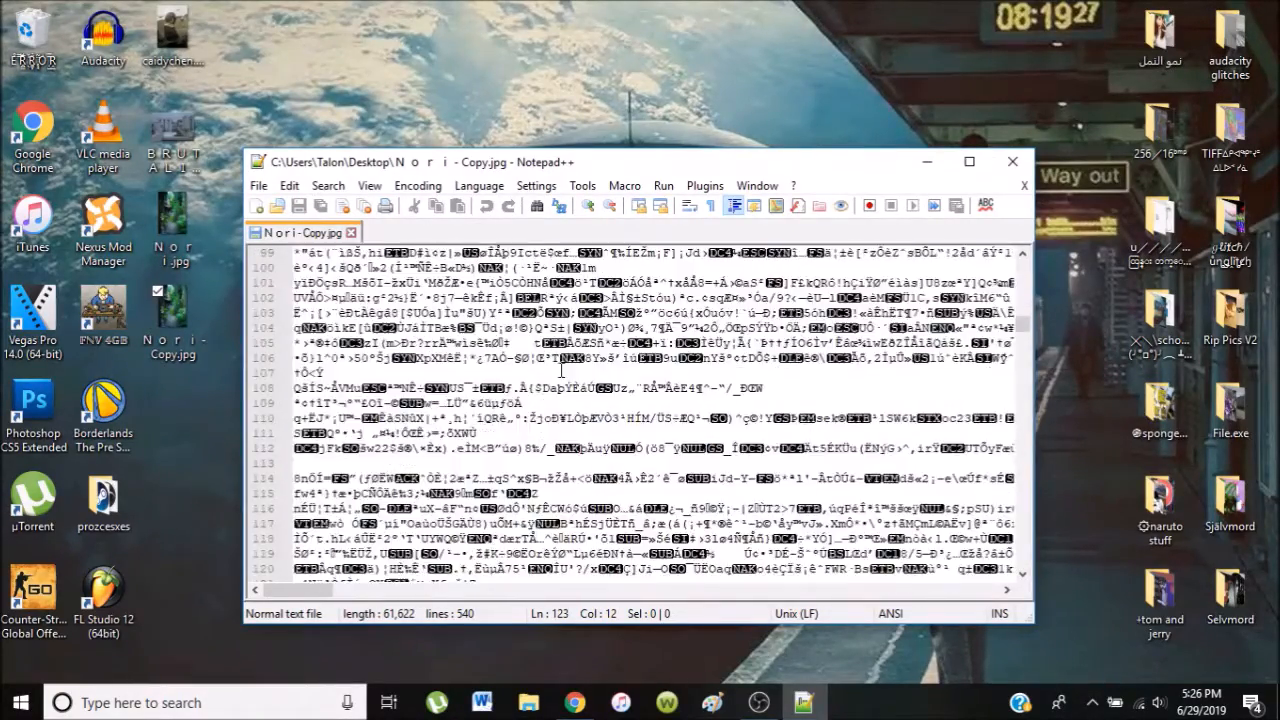
pyautogui.moveTo(294, 297); pyautogui.dragTo(652, 403)
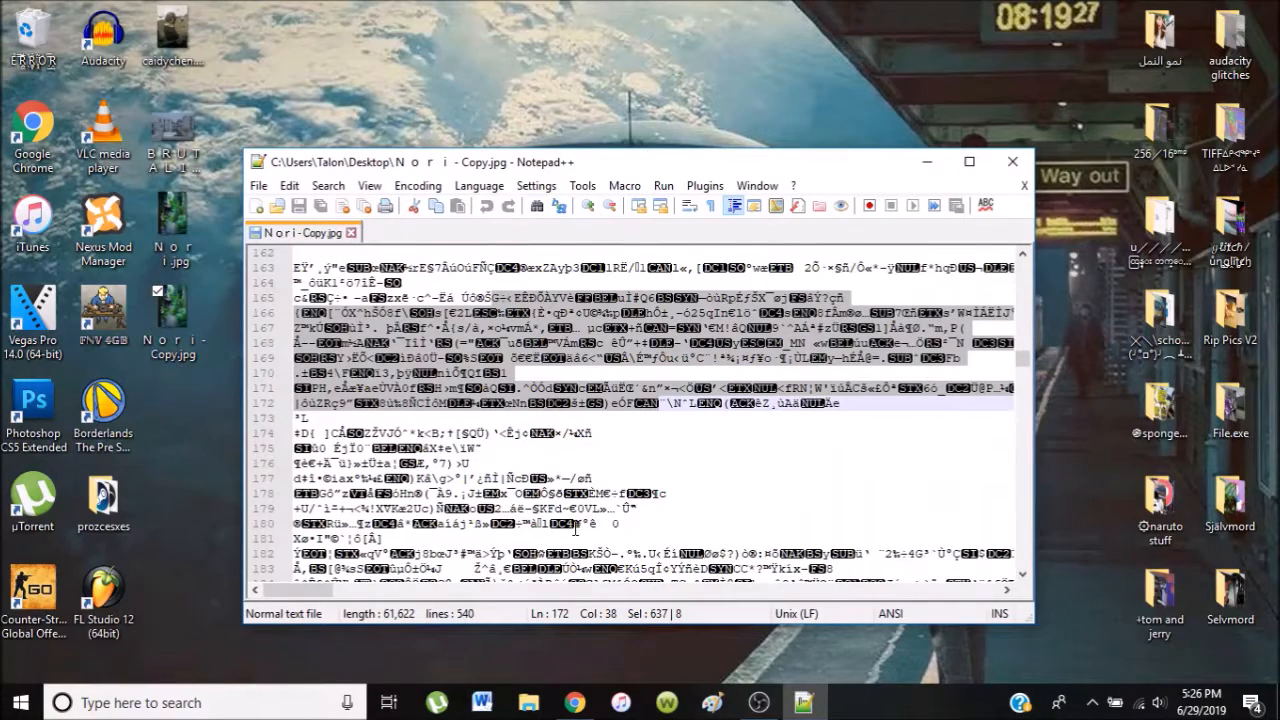
pyautogui.press('Delete')
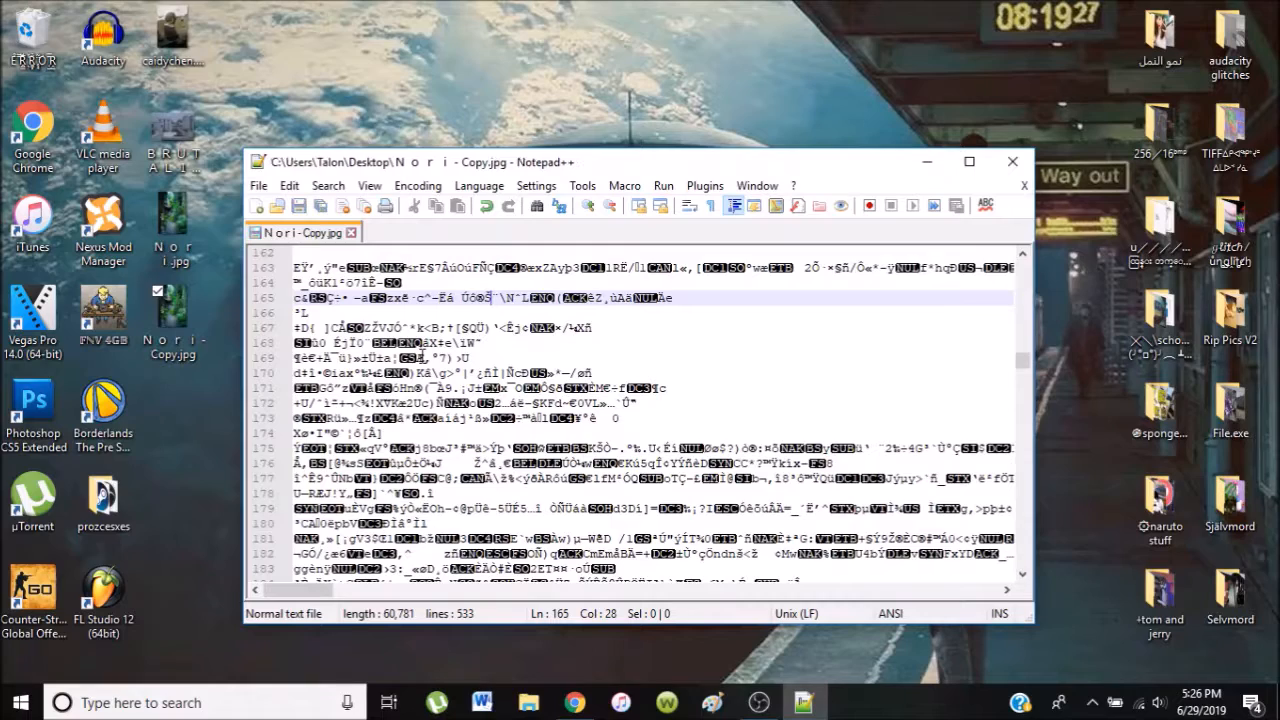
pyautogui.click(259, 186)
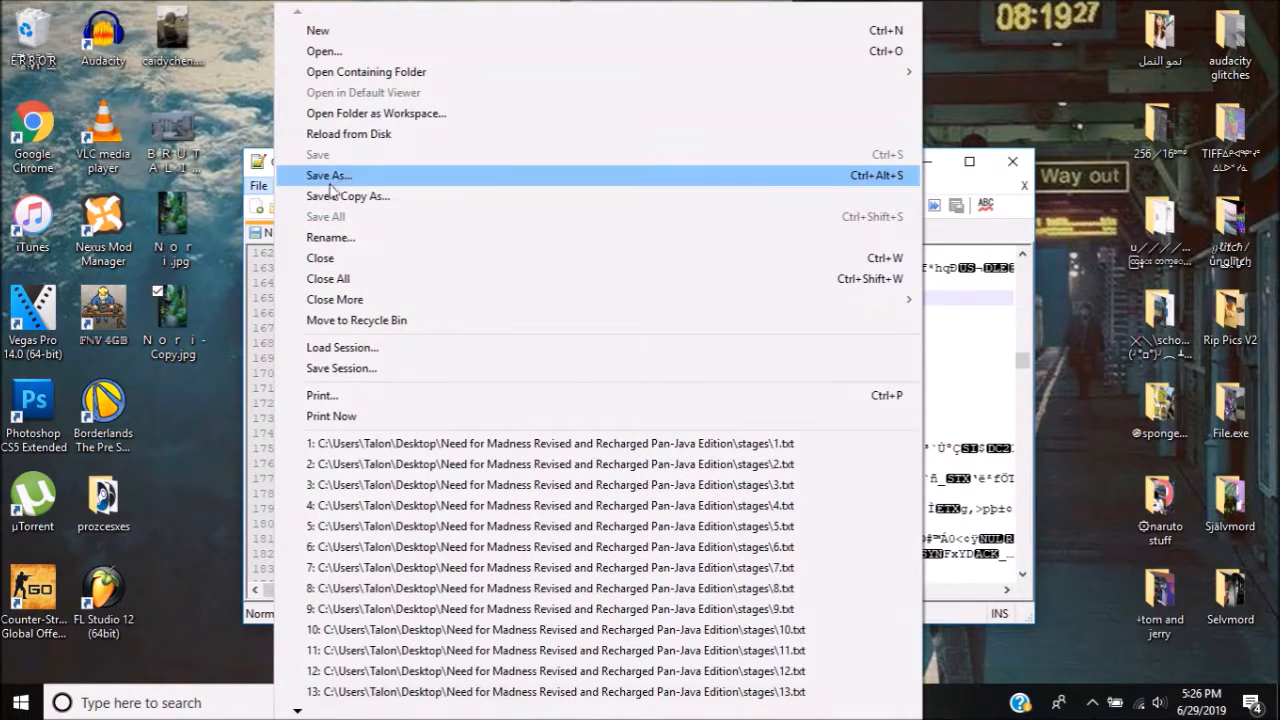
pyautogui.click(216, 170)
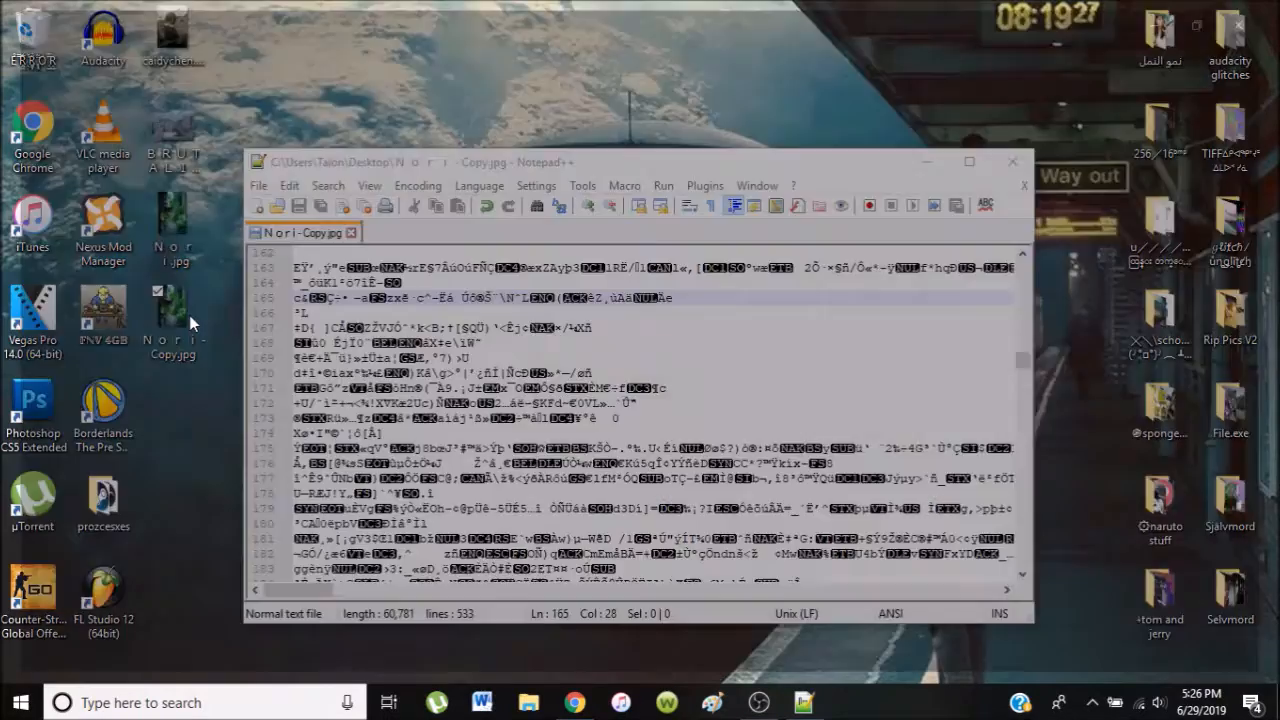
pyautogui.doubleClick(189, 315)
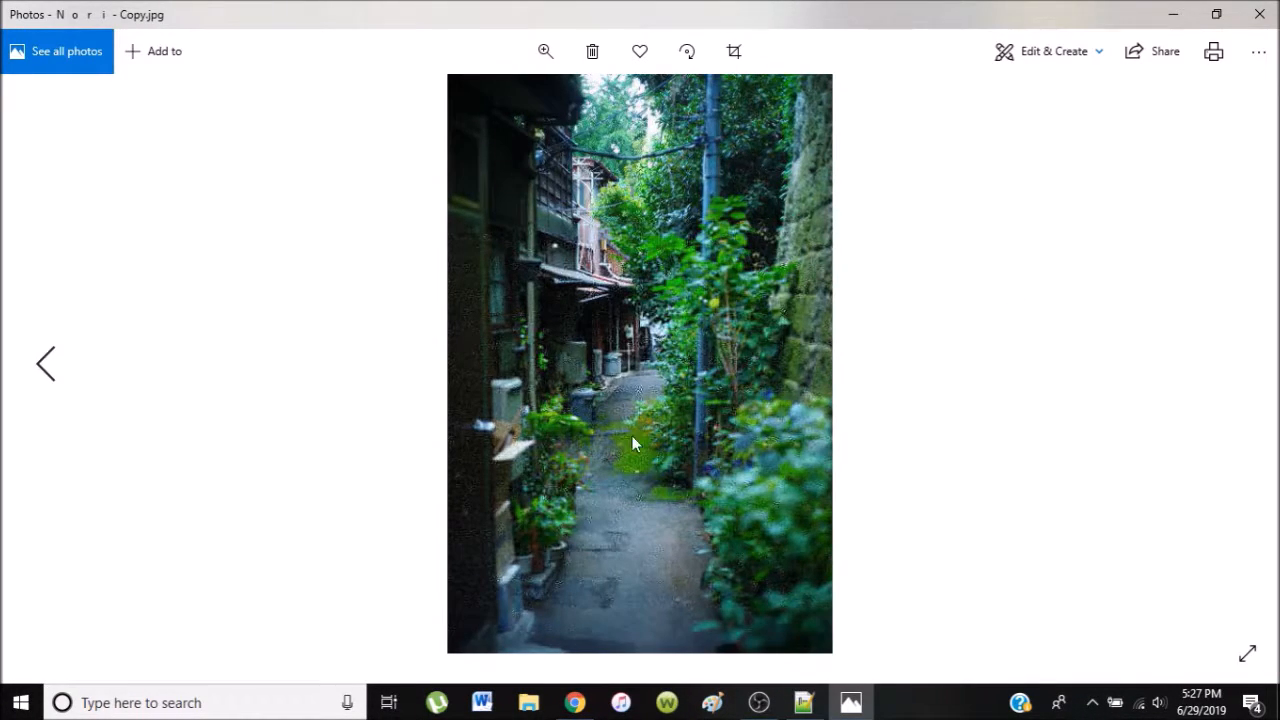
pyautogui.click(1259, 14)
# - Delete the raw data from line 139 to line 160, then save the copy and preview the picture
pyautogui.scroll(13, 606, 437)
pyautogui.moveTo(507, 313); pyautogui.dragTo(569, 662)
pyautogui.moveTo(575, 700)
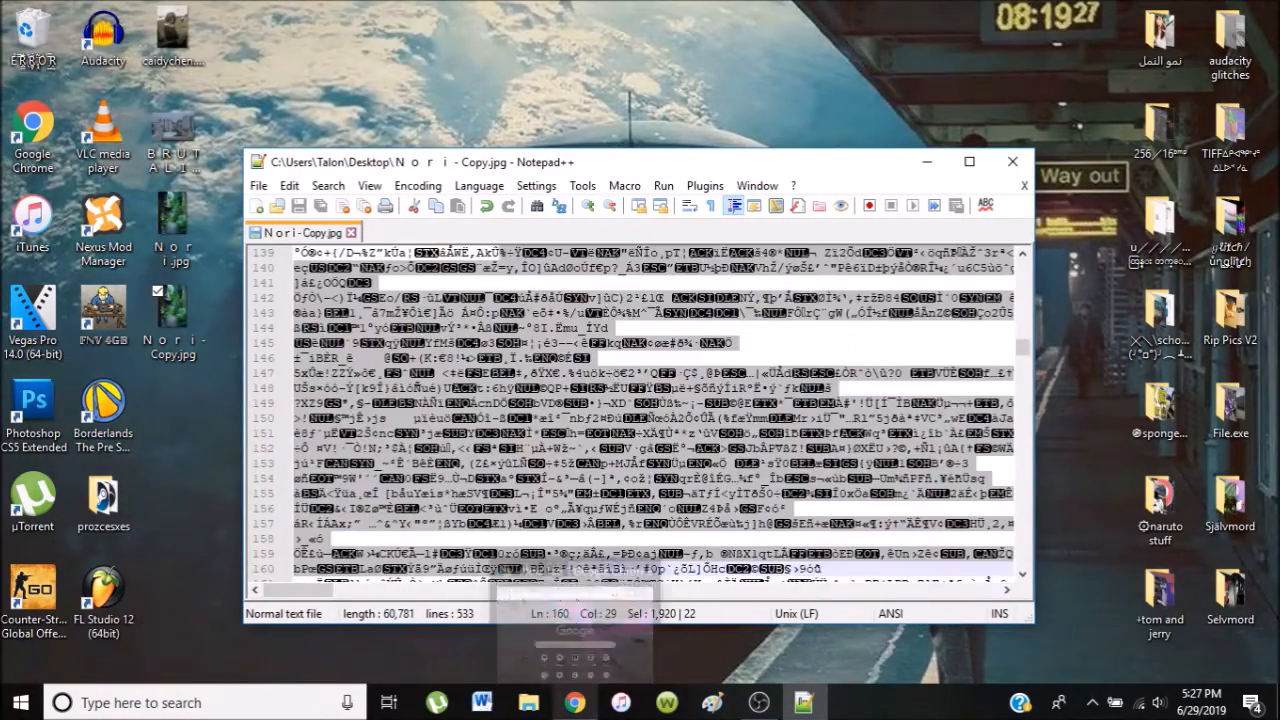
pyautogui.press('Delete')
pyautogui.click(617, 371)
pyautogui.hotkey('ctrl', 's')
pyautogui.doubleClick(192, 312)
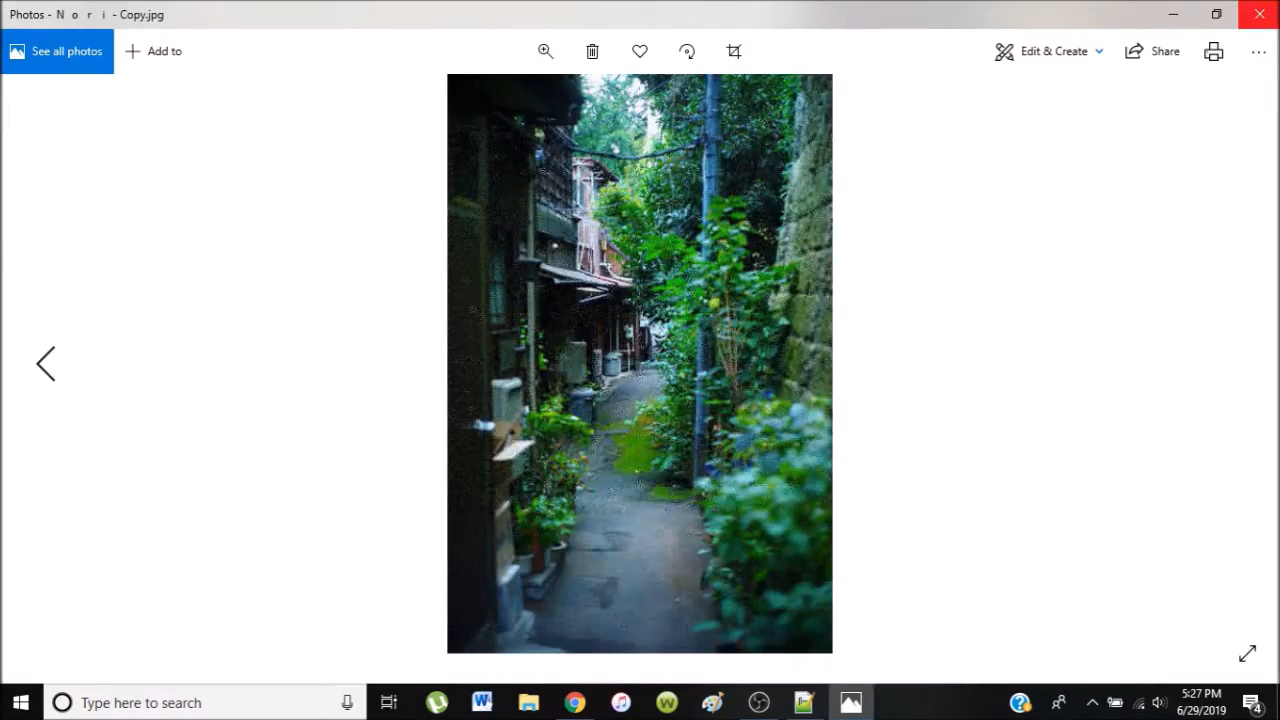
pyautogui.click(1260, 14)
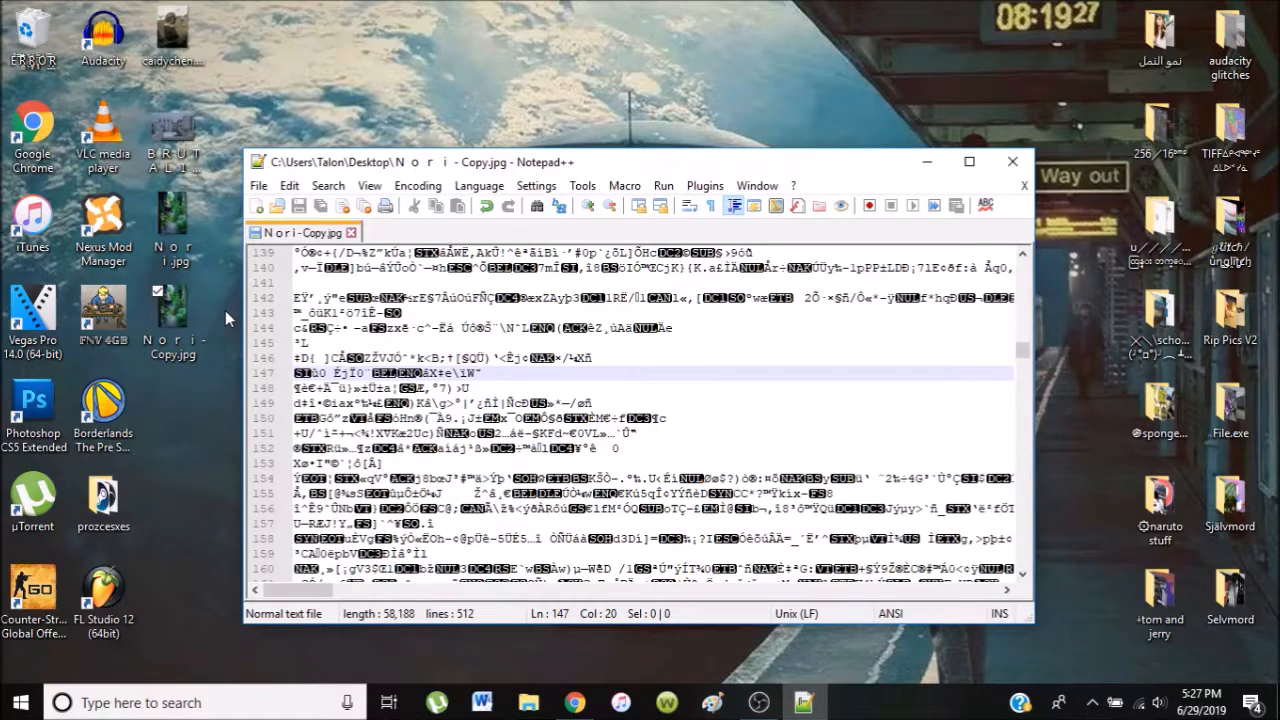
# - Delete the raw data from line 165 to about line 177 and preview the copied picture again
pyautogui.scroll(-7, 575, 352)
pyautogui.moveTo(476, 330); pyautogui.dragTo(555, 510)
pyautogui.press('BackSpace')
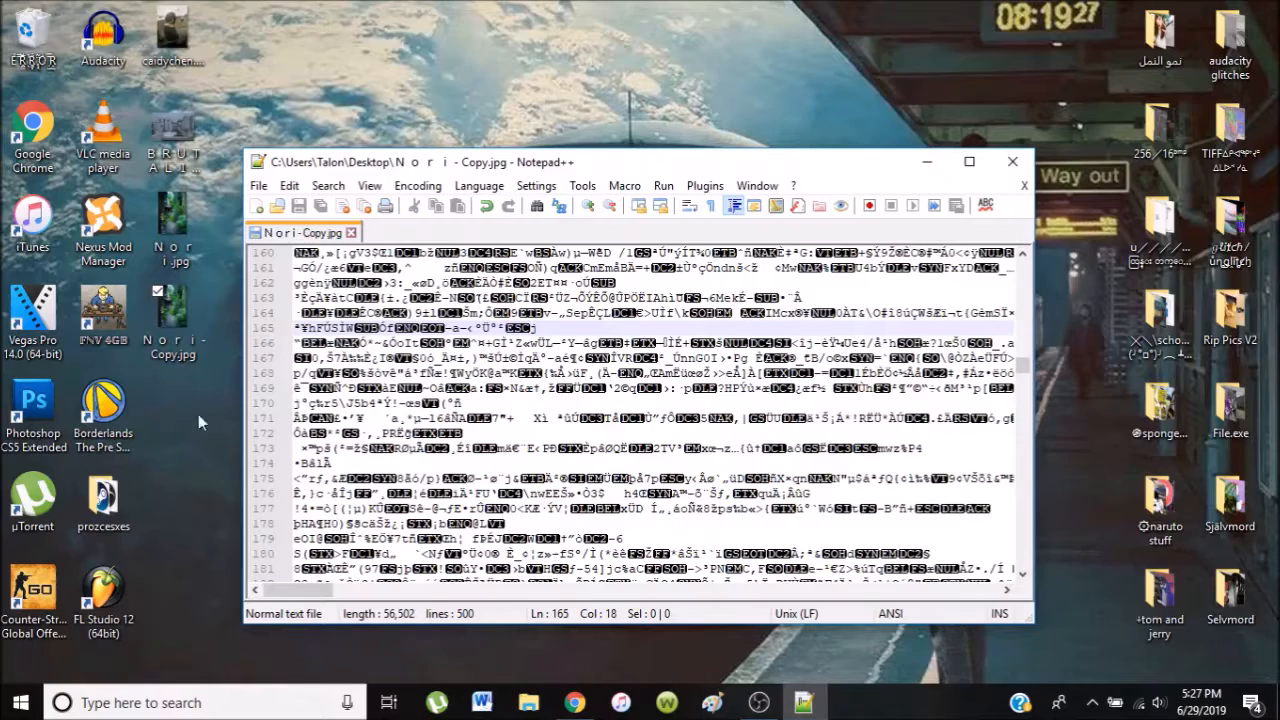
pyautogui.doubleClick(185, 323)
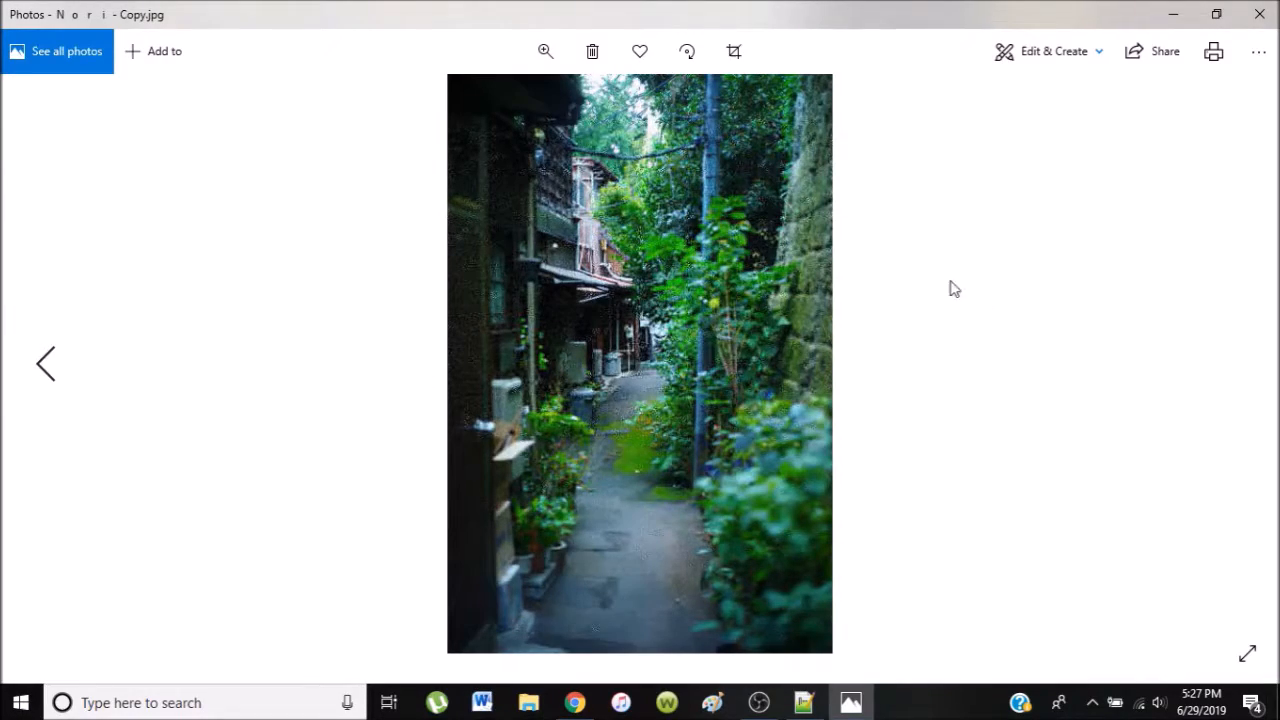
pyautogui.click(1259, 14)
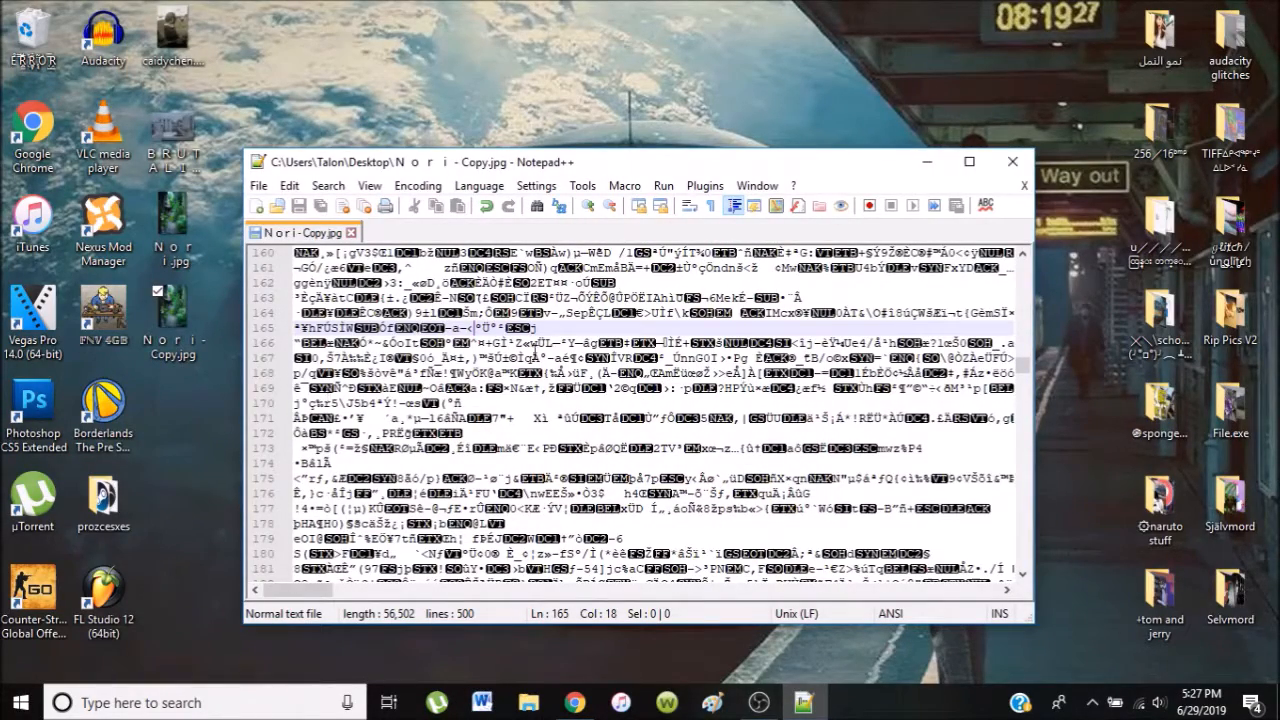
# - Close Notepad++ and move both "N o r i" pictures beside the folder columns on the desktop
pyautogui.scroll(6, 650, 380)
pyautogui.scroll(1, 640, 387)
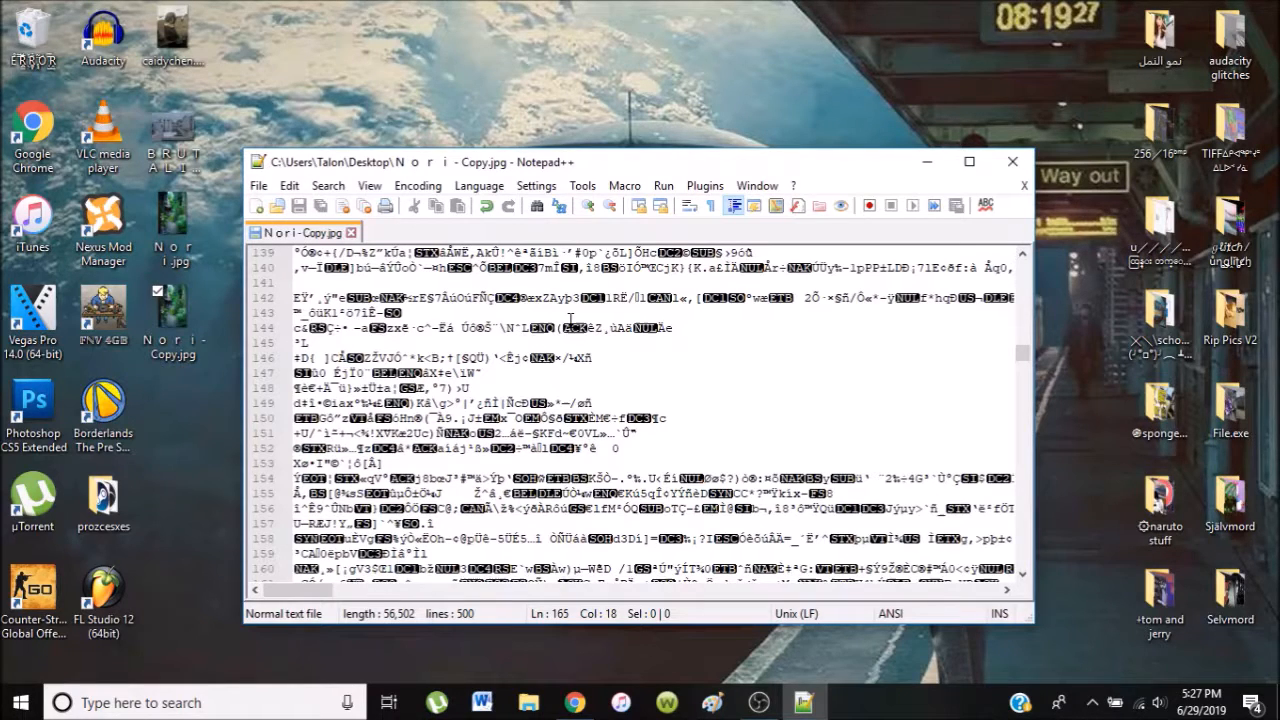
pyautogui.click(1012, 161)
pyautogui.click(236, 390)
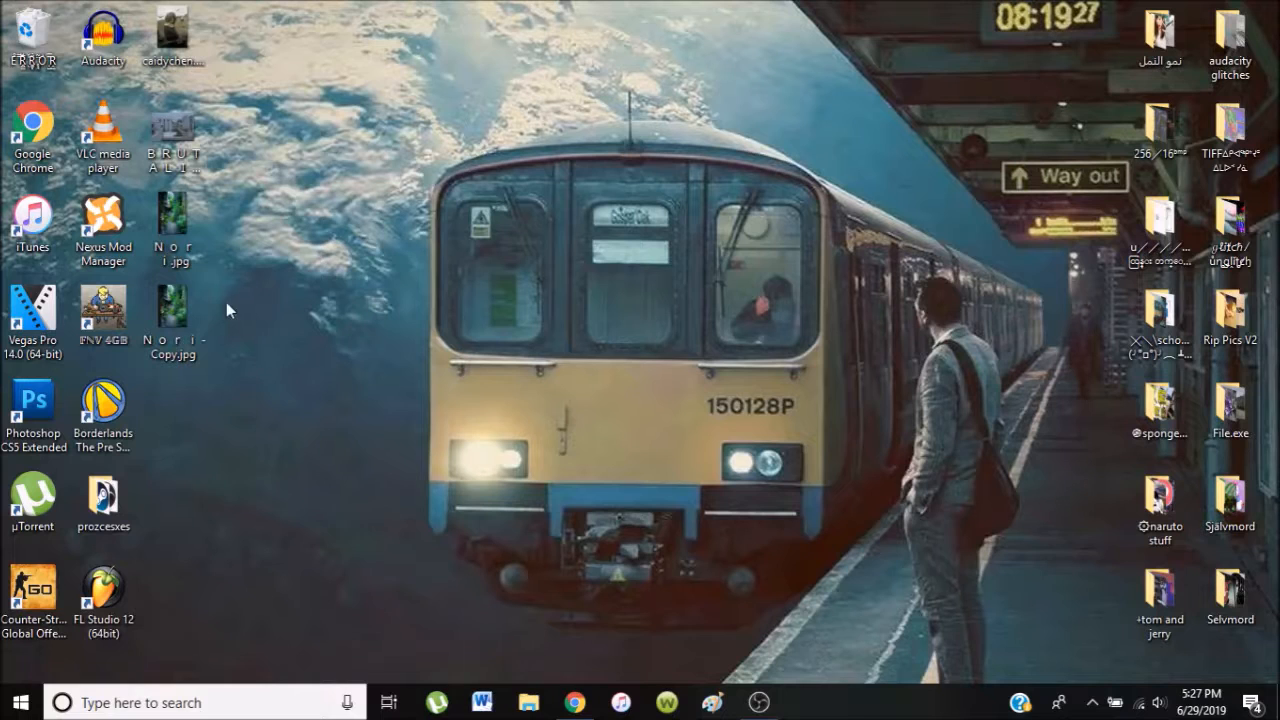
pyautogui.moveTo(219, 385); pyautogui.dragTo(1088, 50)
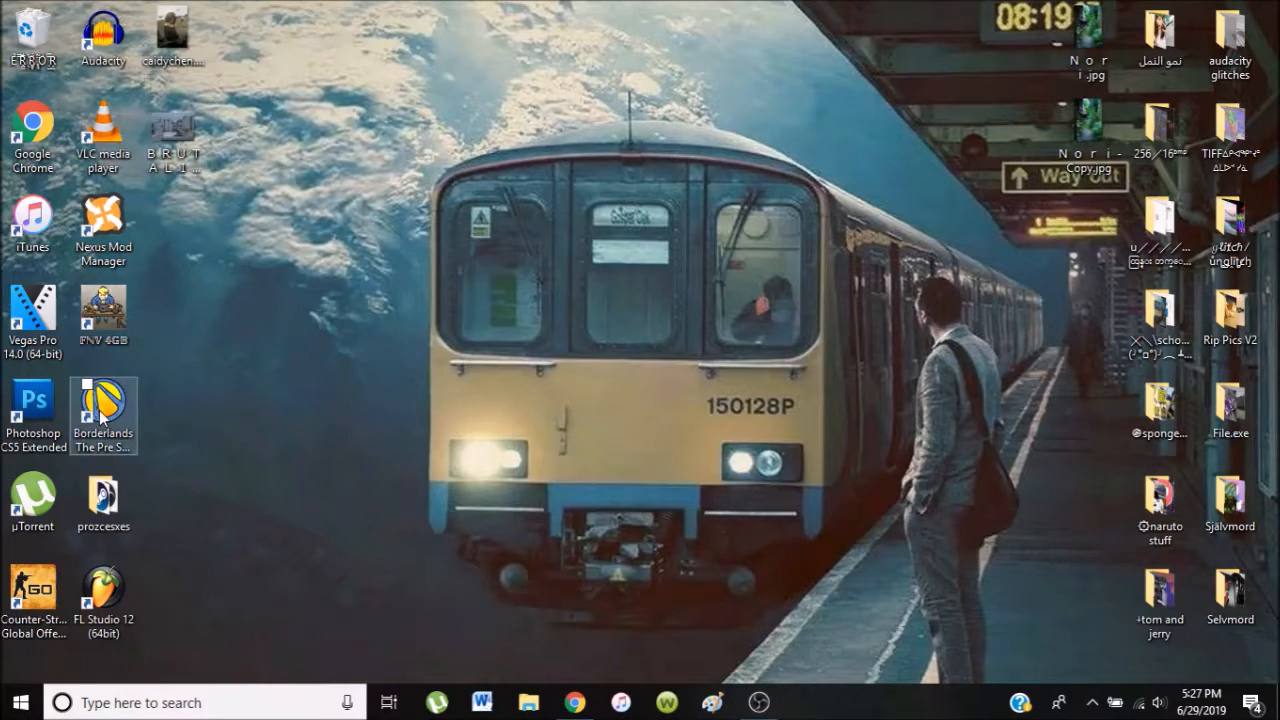
# - Open Paint with a blank canvas and close it again
pyautogui.click(714, 703)
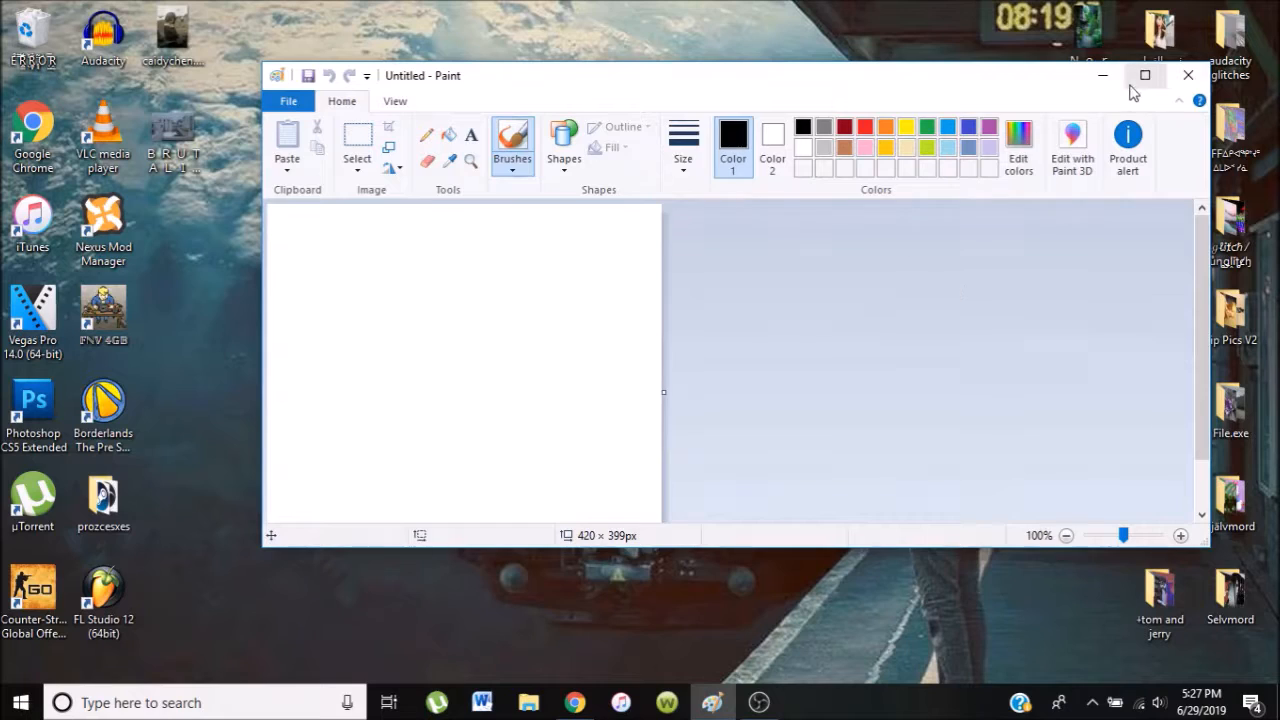
pyautogui.click(1188, 75)
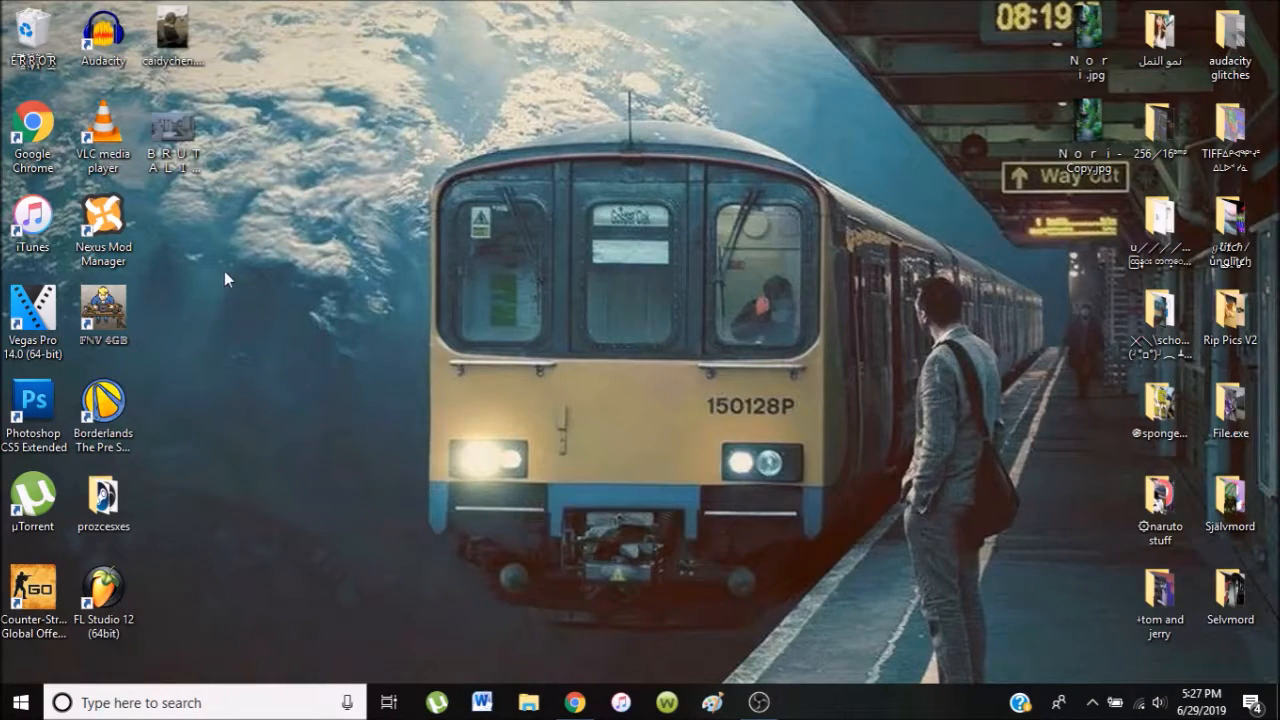
# - Start Paint and load the desktop picture "B R U T A L I S M.jpg" into it
pyautogui.click(179, 159)
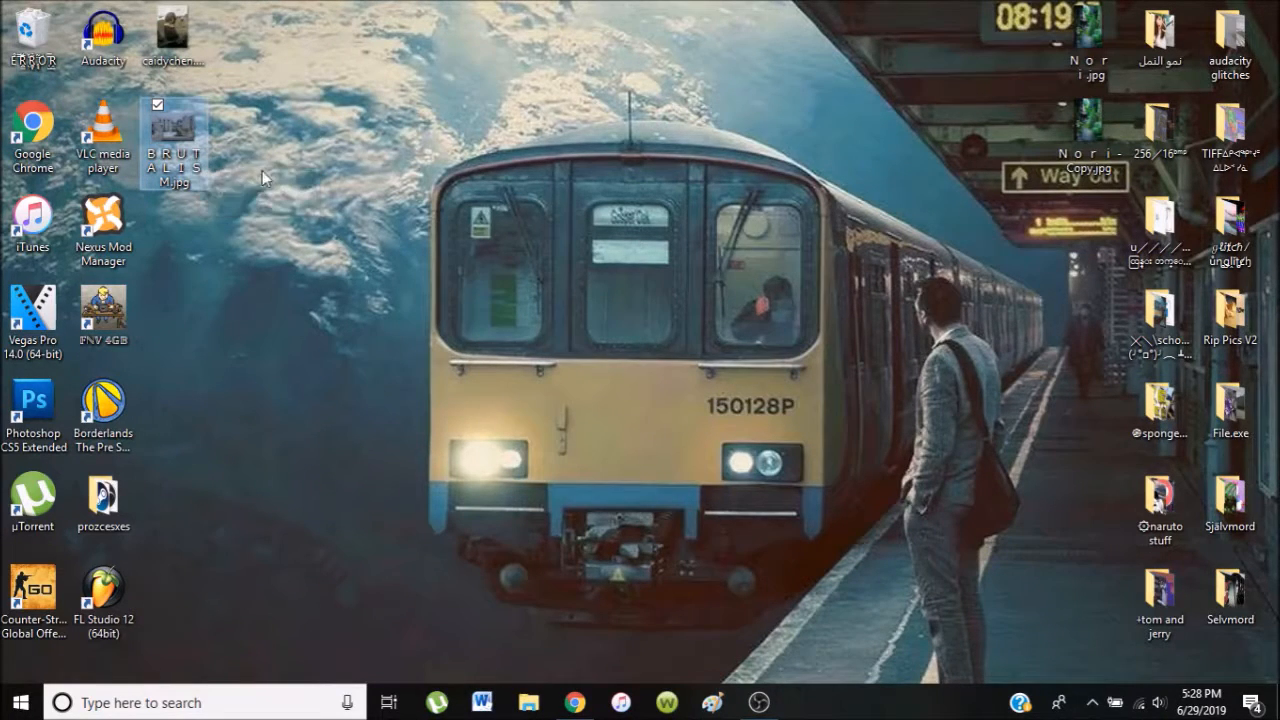
pyautogui.click(712, 703)
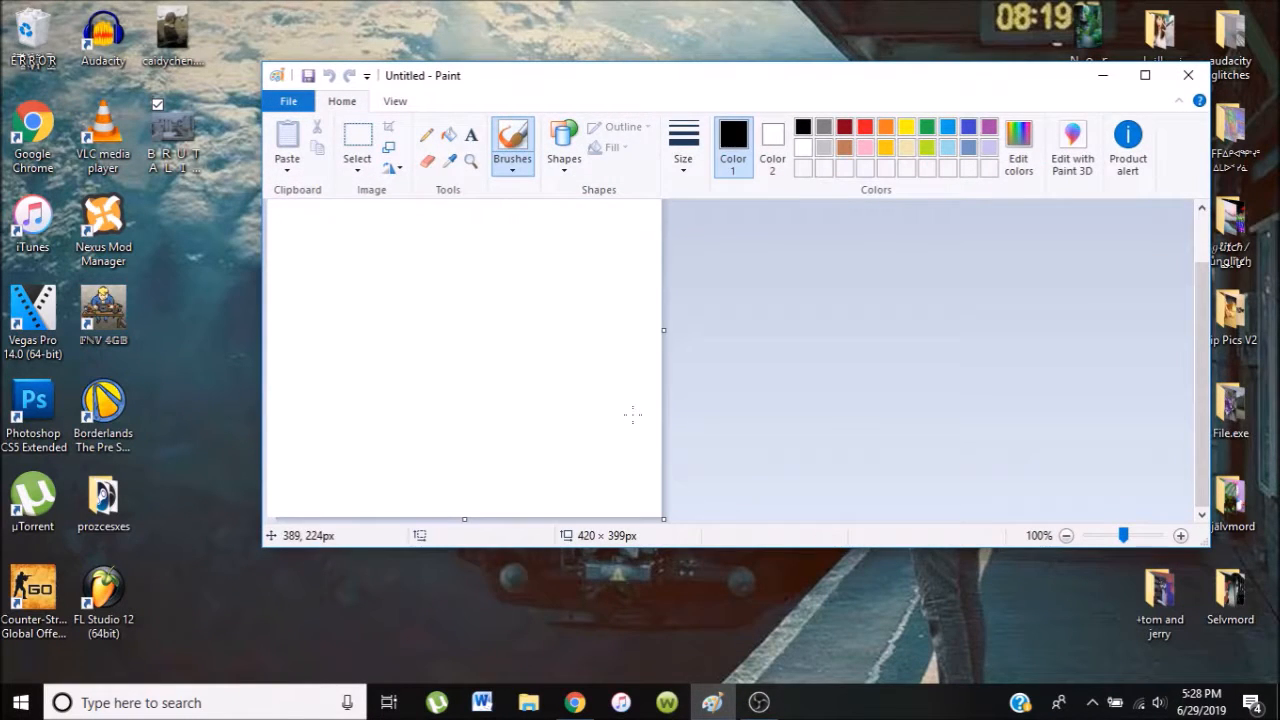
pyautogui.moveTo(968, 64); pyautogui.dragTo(968, 20)
pyautogui.moveTo(180, 135)
pyautogui.mouseDown()
pyautogui.moveTo(195, 127)
pyautogui.moveTo(414, 286)
pyautogui.mouseUp()
pyautogui.scroll(3, 821, 383)
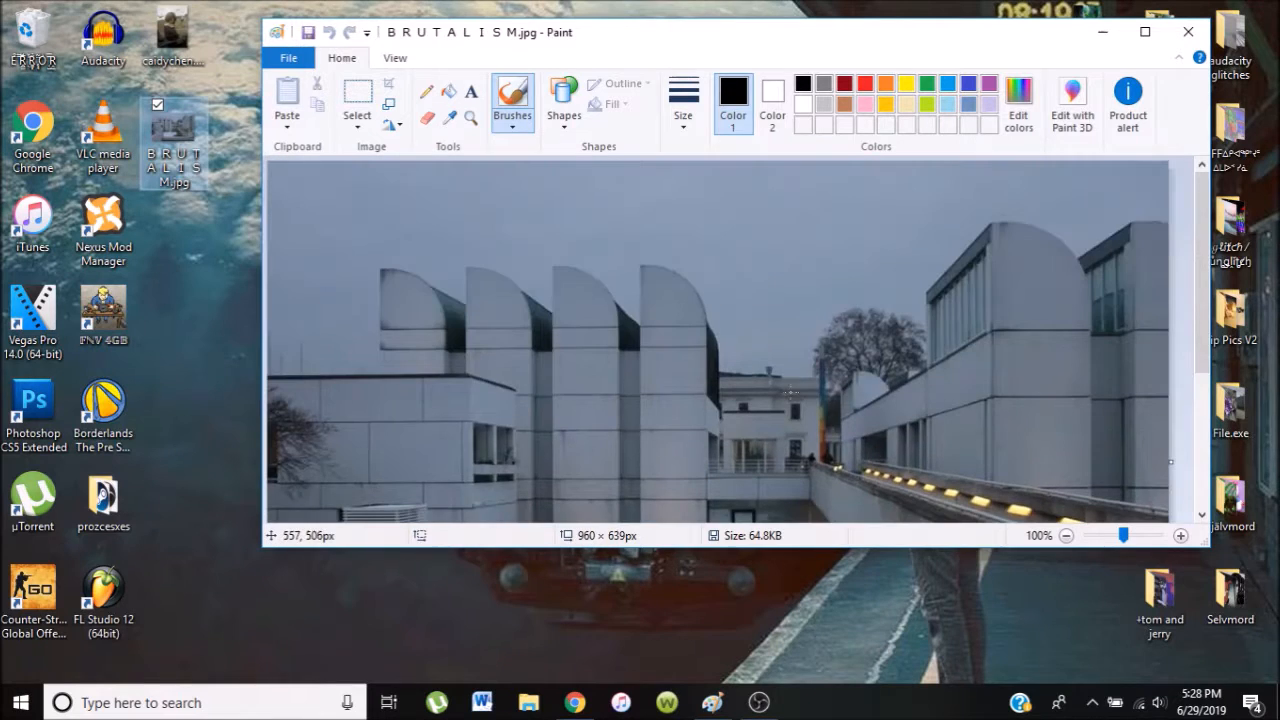
# - Save the picture to the desktop as the 24-bit bitmap "B R U T A L I S M.bmp" and compare it with the original file
pyautogui.click(290, 58)
pyautogui.moveTo(360, 214)
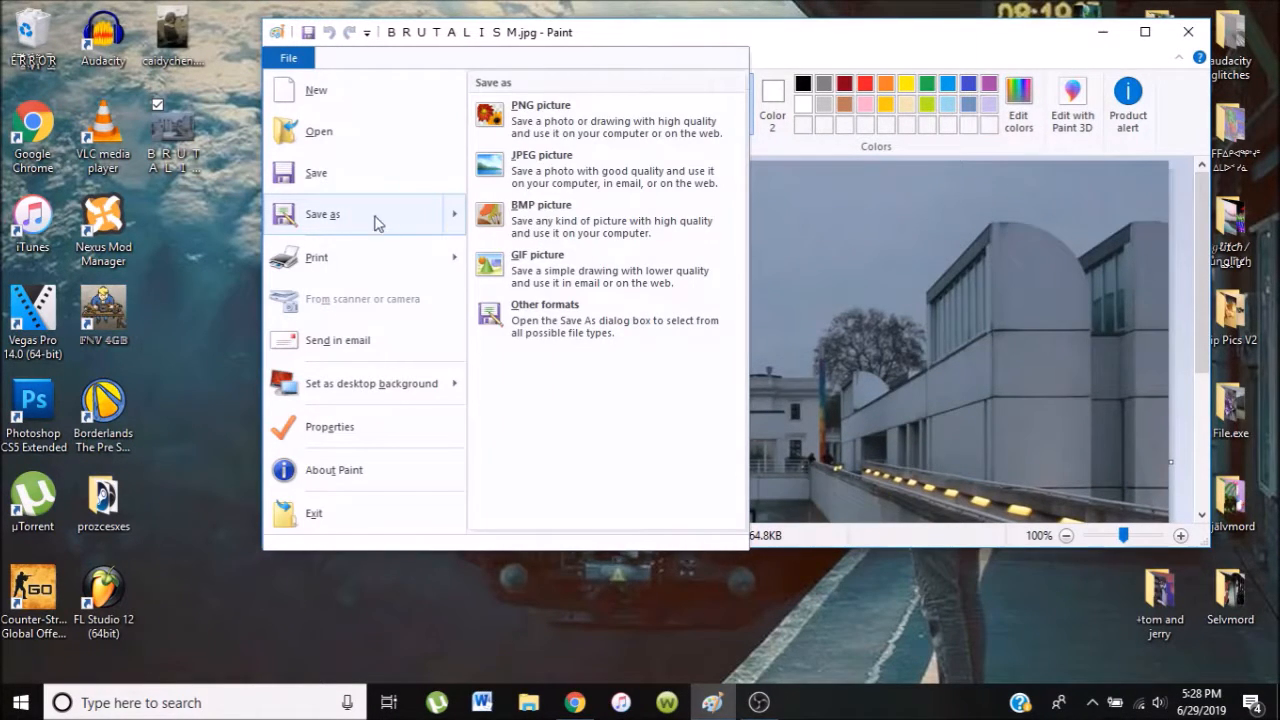
pyautogui.click(585, 217)
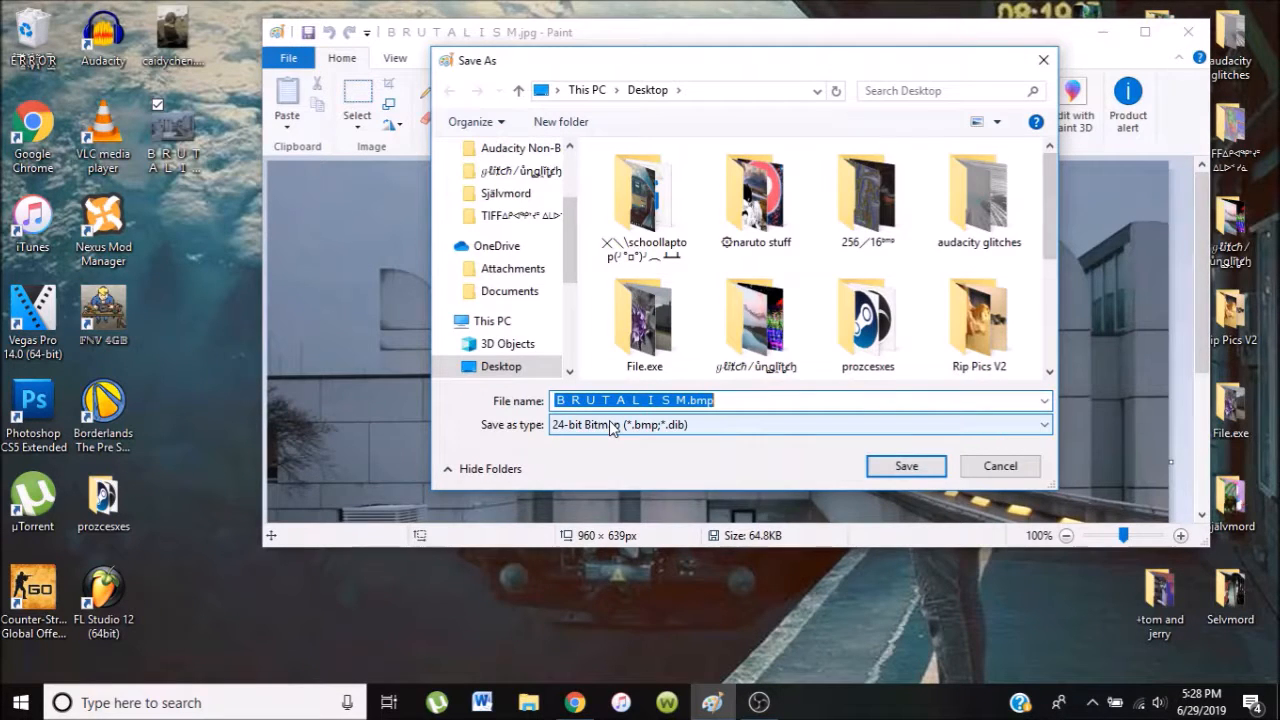
pyautogui.click(612, 428)
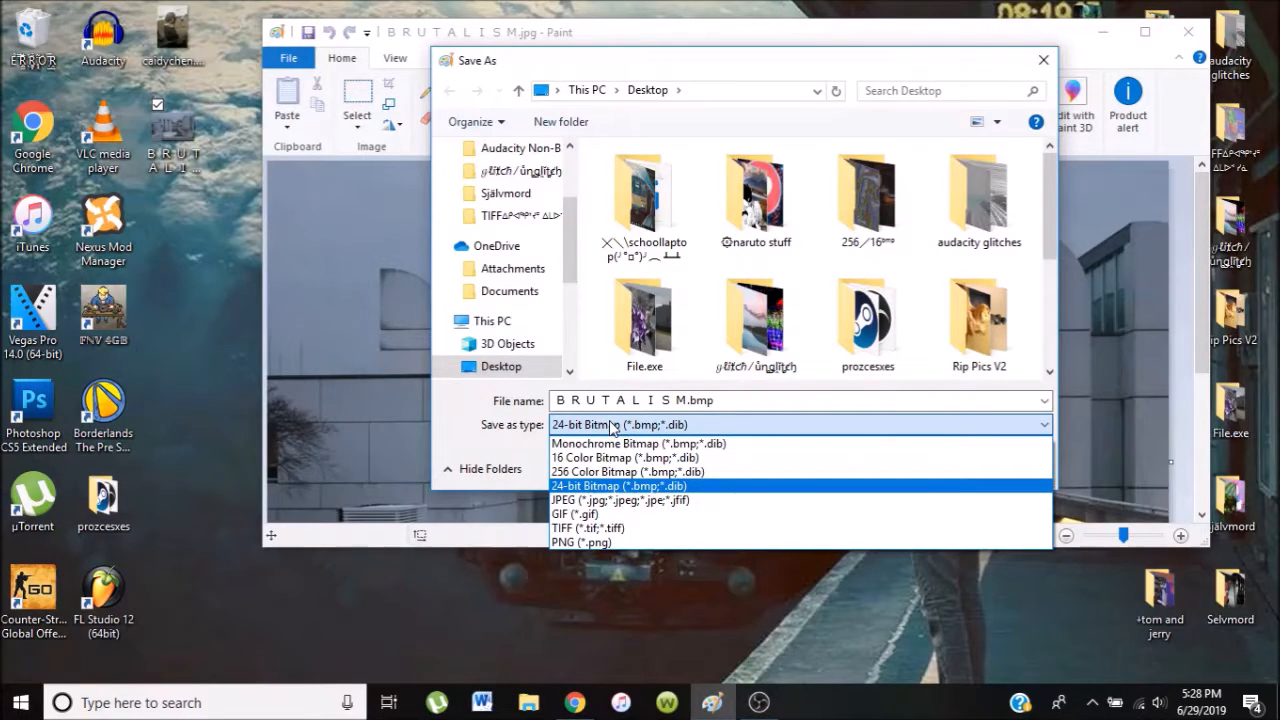
pyautogui.click(599, 487)
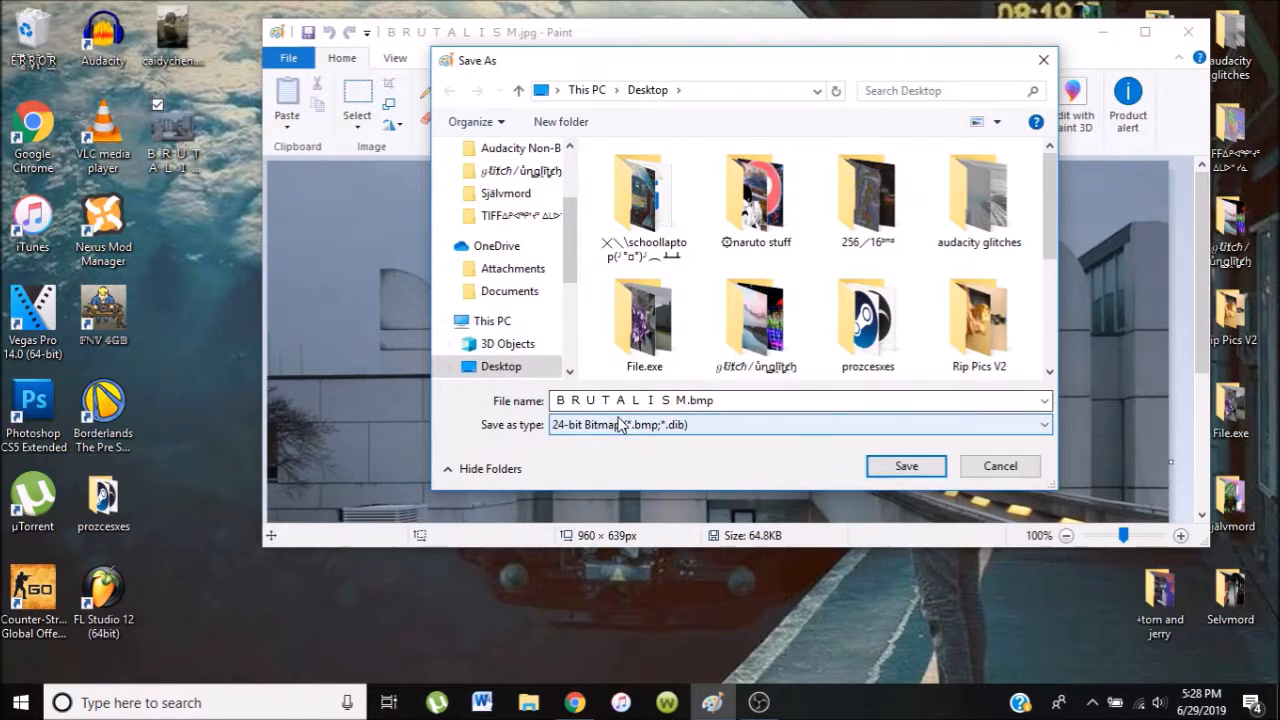
pyautogui.click(928, 469)
pyautogui.scroll(-5, 598, 384)
pyautogui.click(184, 262)
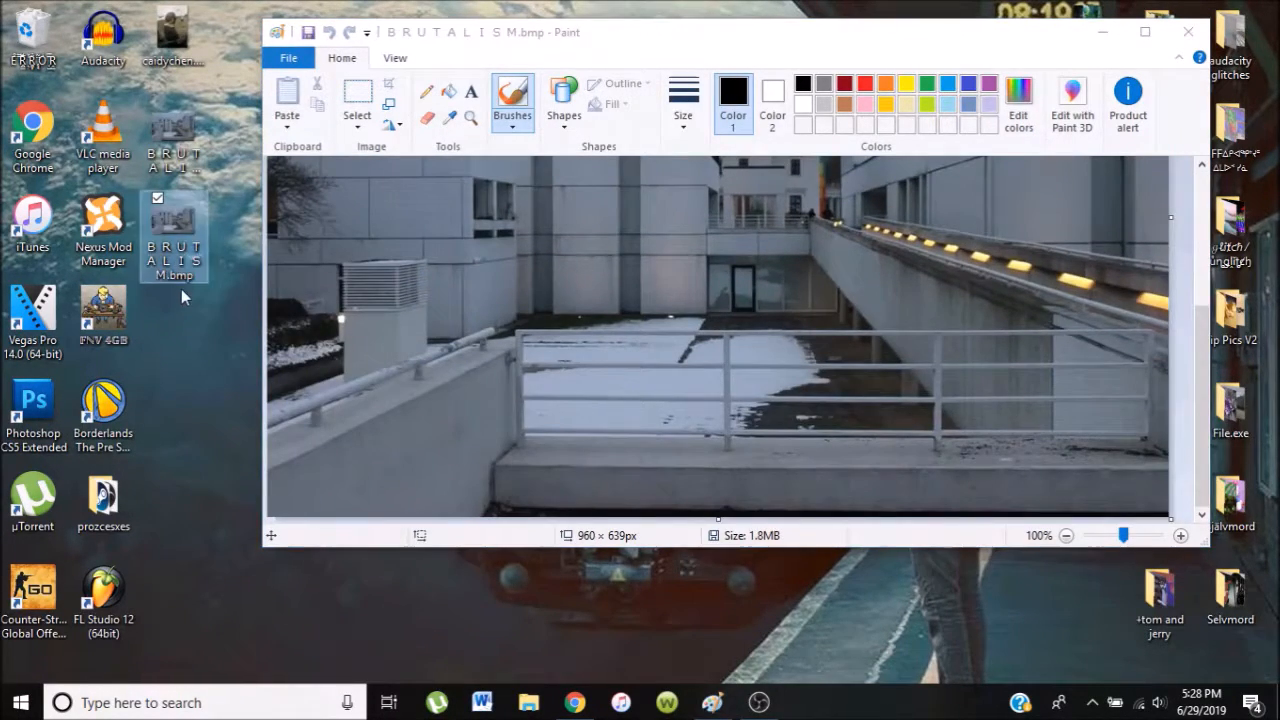
pyautogui.click(179, 120)
pyautogui.click(170, 229)
# - Switch from Paint to Audacity and choose "B R U T A L I S M.bmp" from the desktop for a raw data import
pyautogui.click(1098, 40)
pyautogui.doubleClick(101, 63)
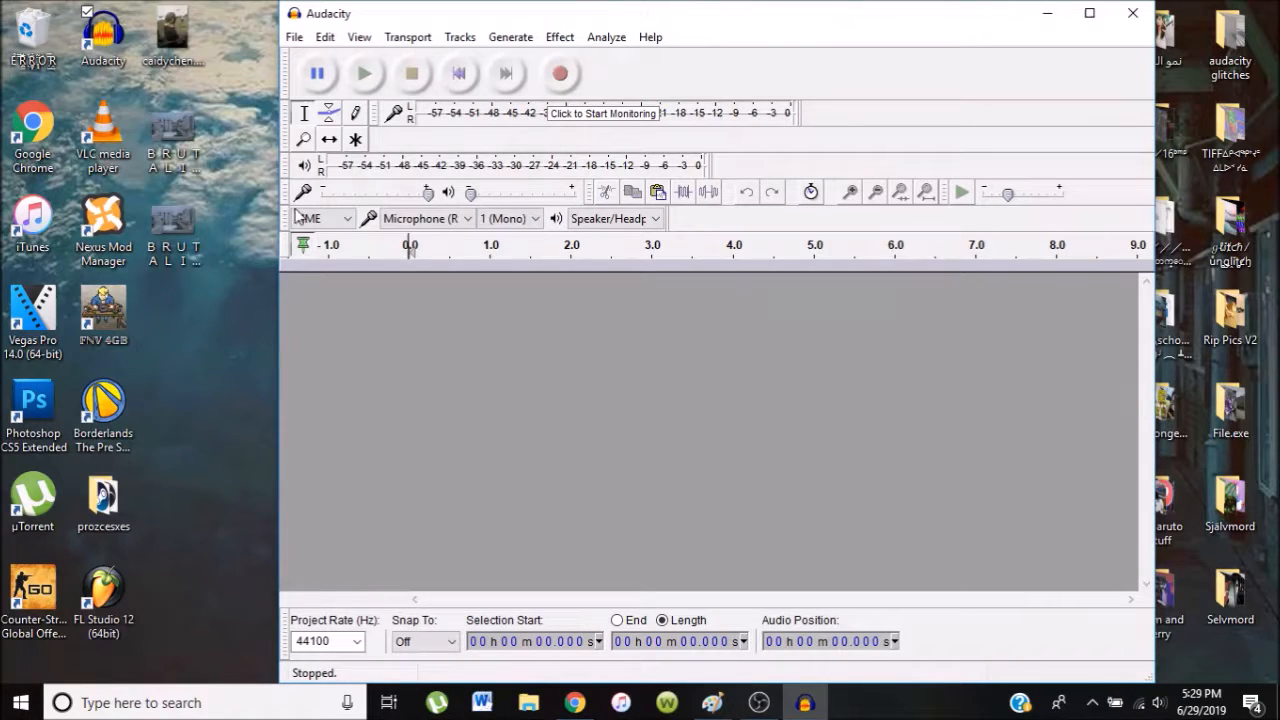
pyautogui.click(296, 39)
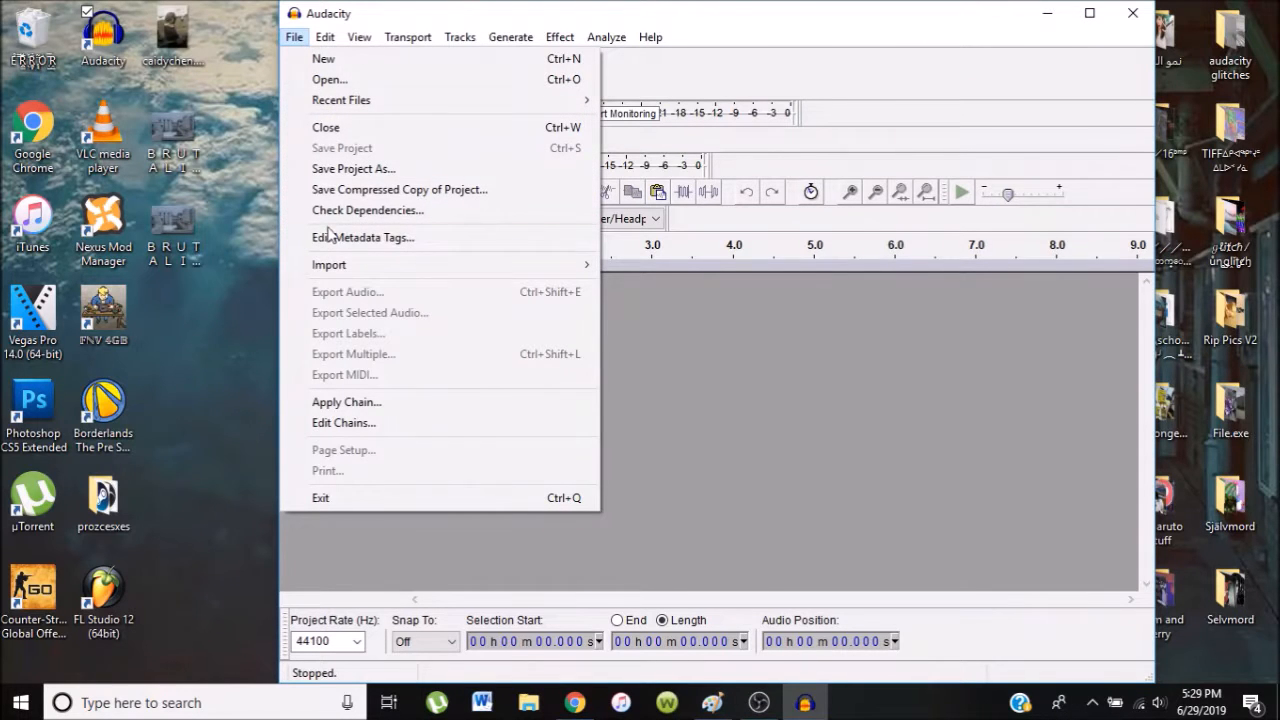
pyautogui.moveTo(335, 268)
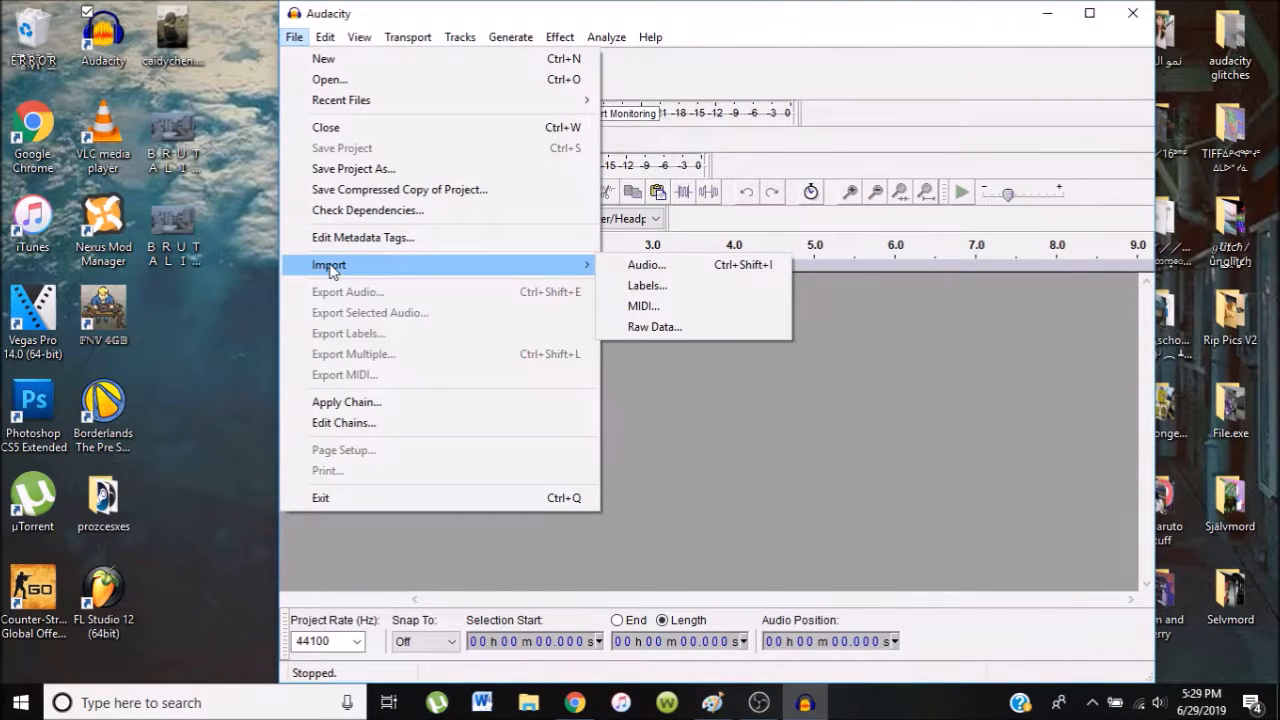
pyautogui.click(728, 330)
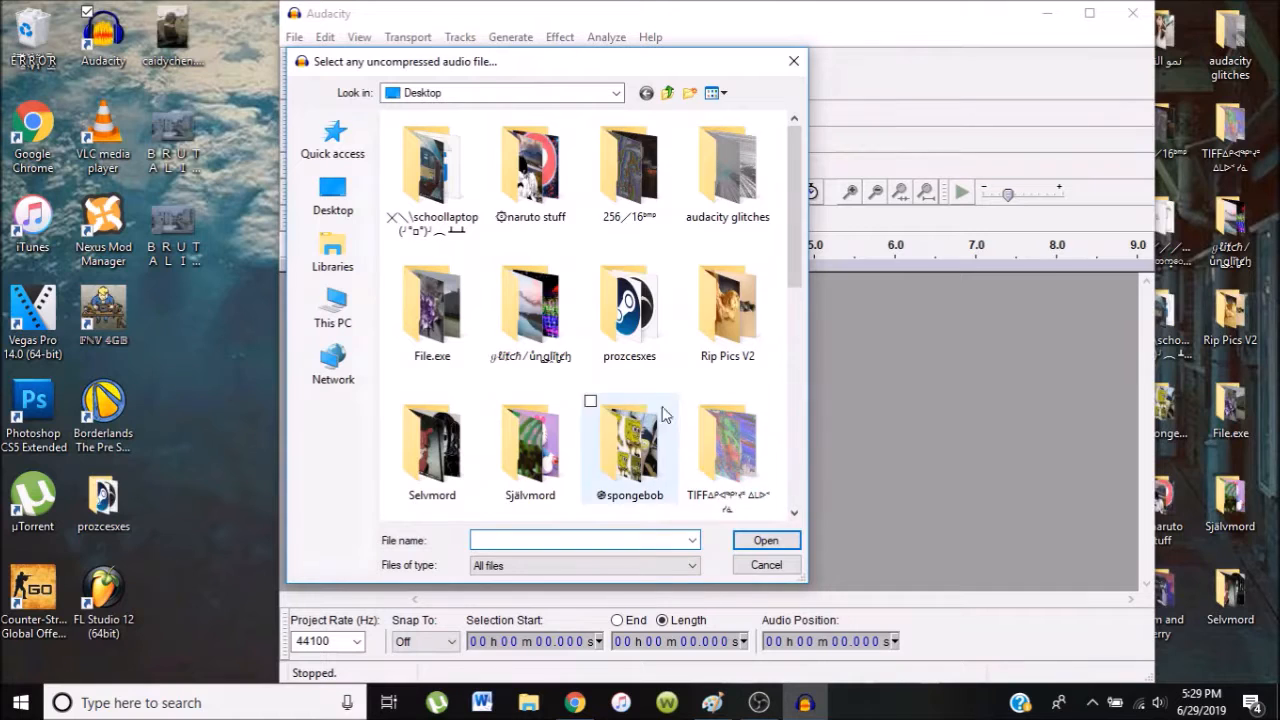
pyautogui.scroll(-5, 687, 392)
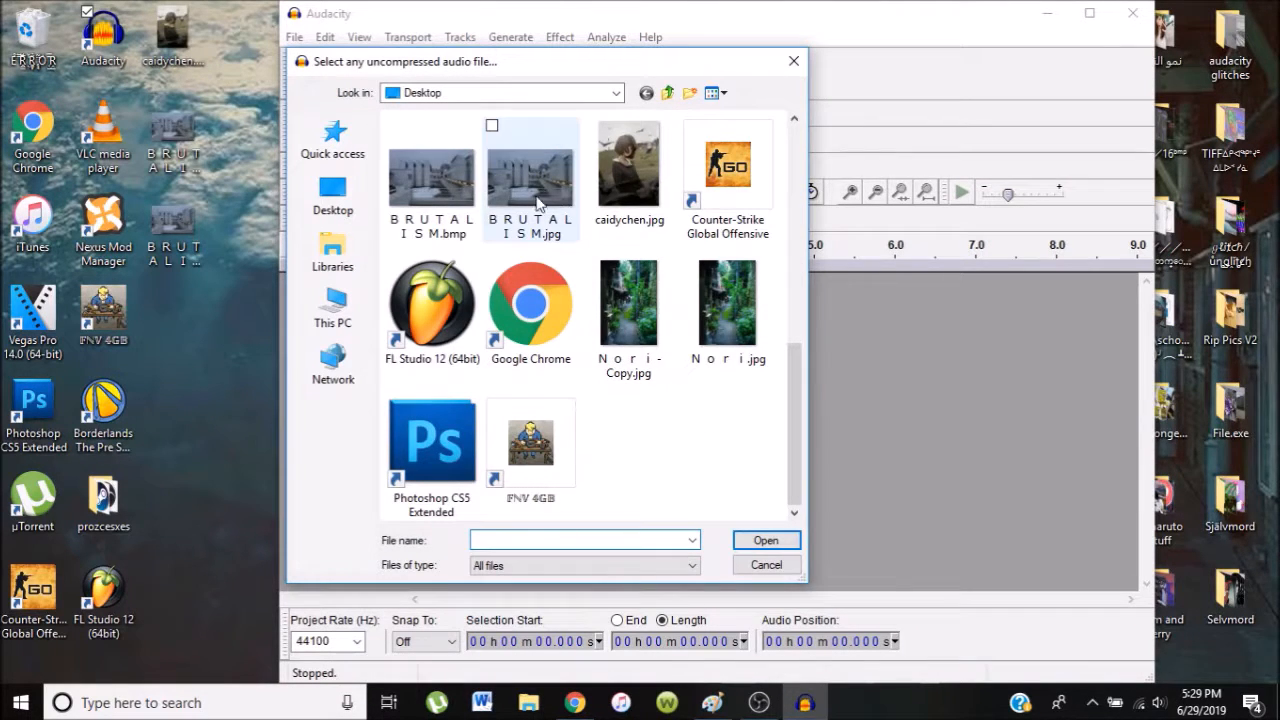
pyautogui.click(447, 215)
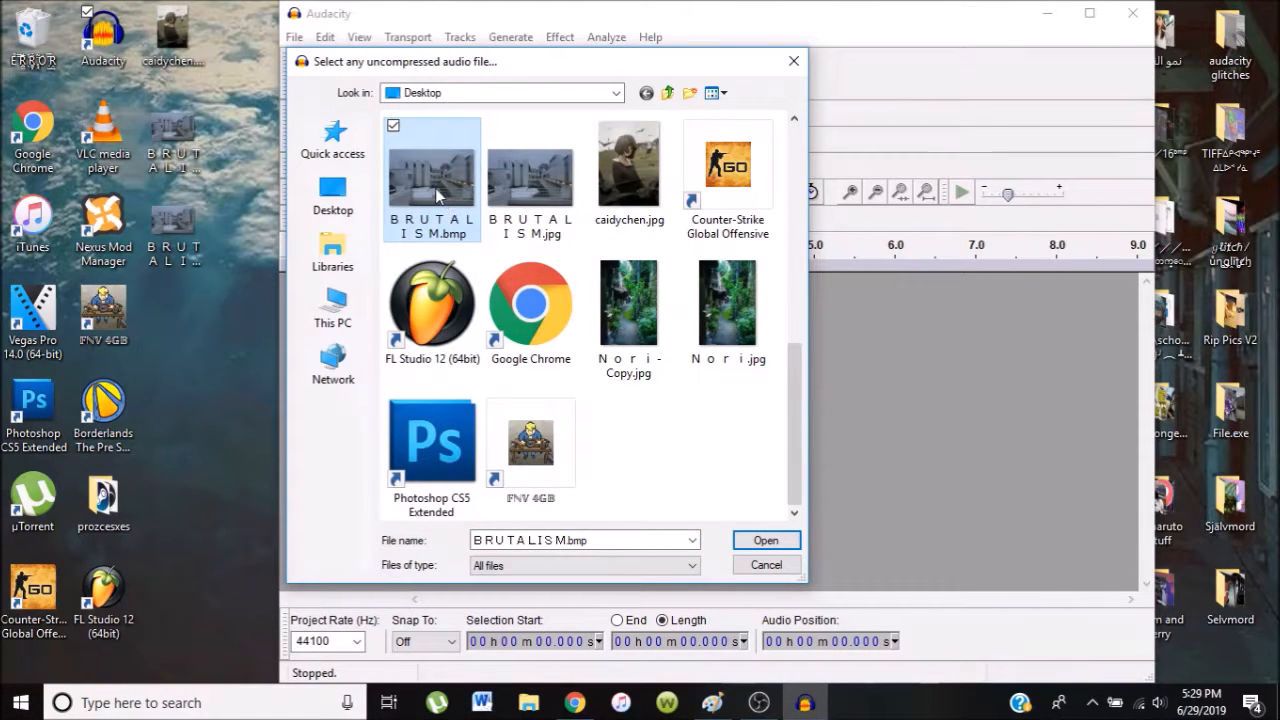
pyautogui.doubleClick(435, 188)
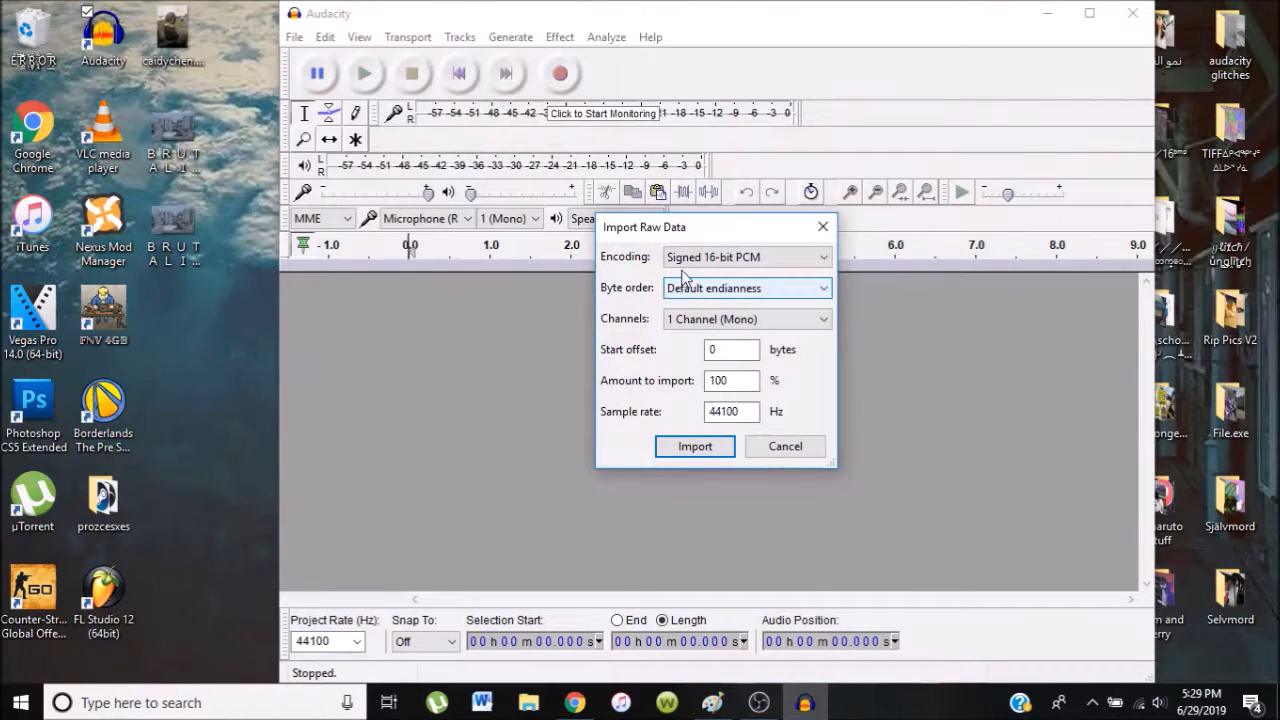
# - Set the encoding of the raw data import to U-Law
pyautogui.click(698, 262)
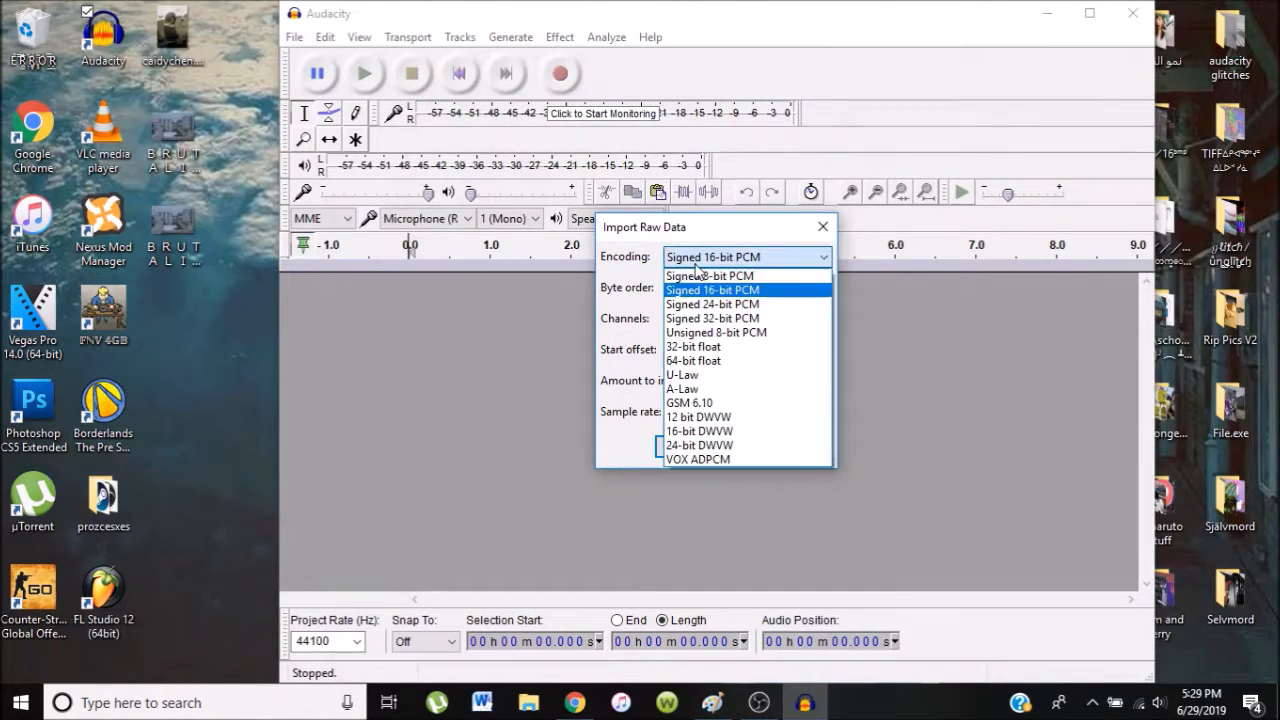
pyautogui.click(690, 376)
pyautogui.click(705, 258)
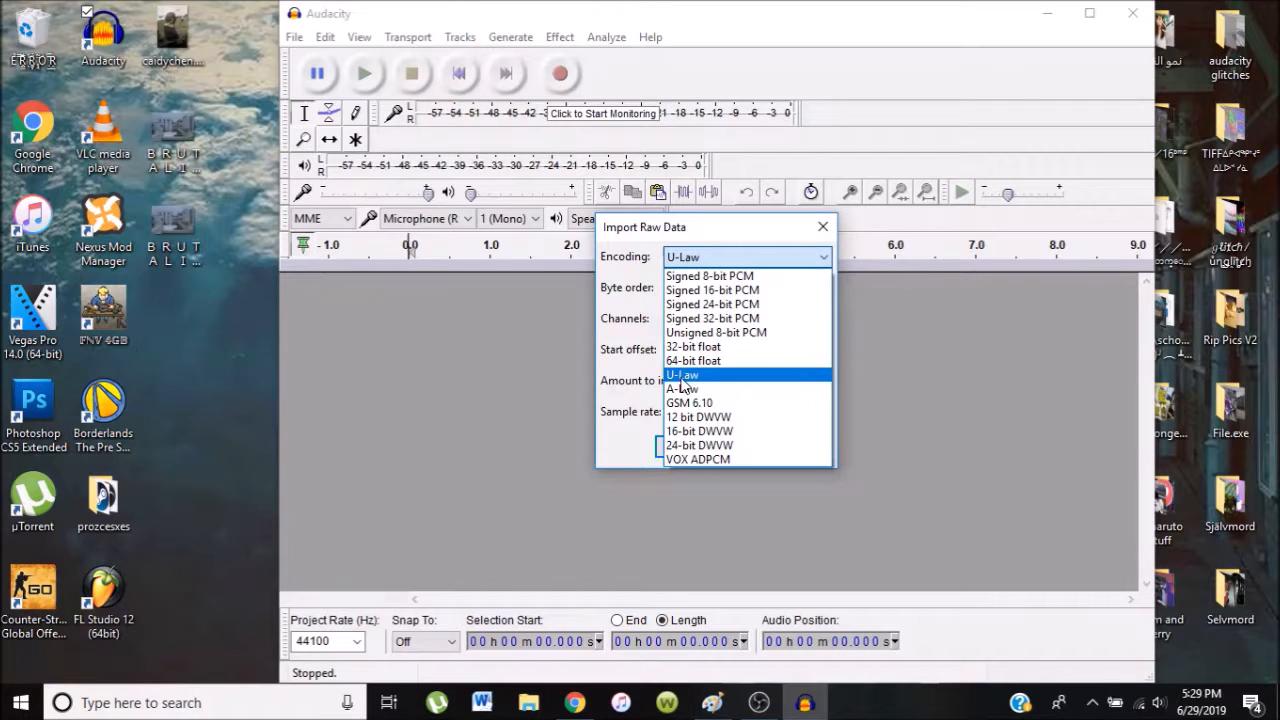
pyautogui.click(681, 379)
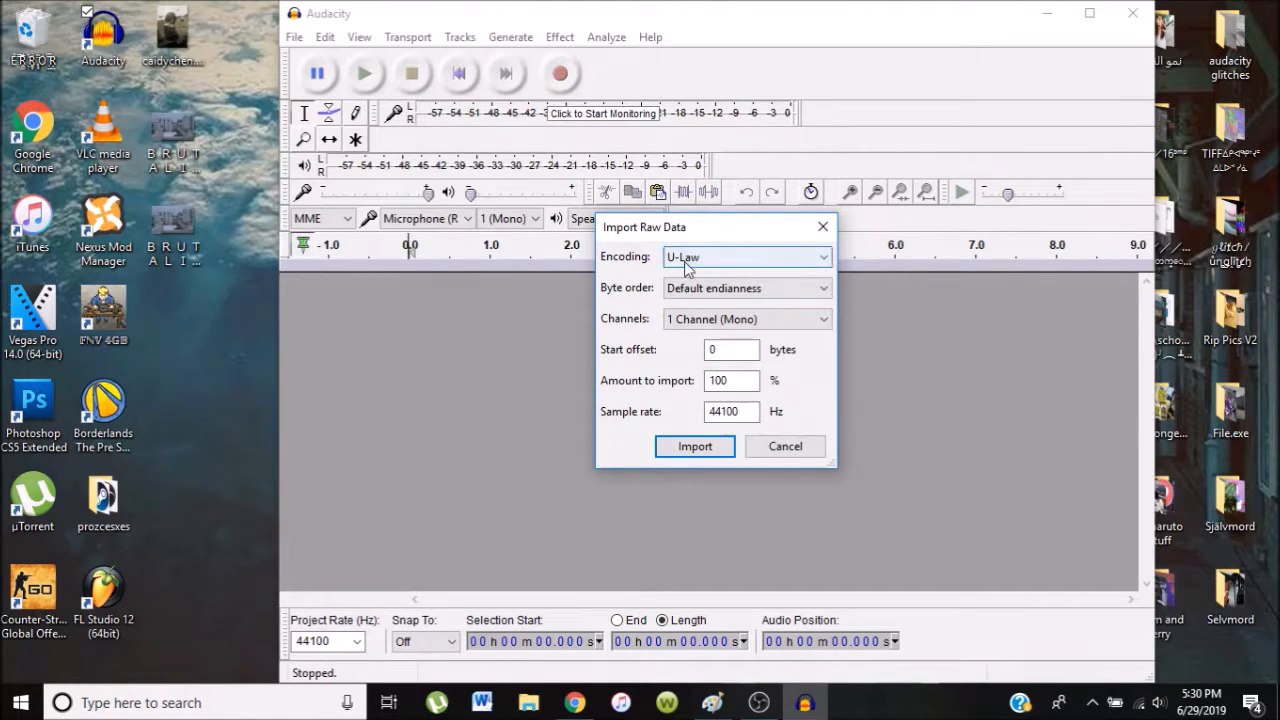
# - Set the byte order to Little-endian, keep 1 Channel (Mono), and import the bitmap as audio
pyautogui.click(707, 288)
pyautogui.click(707, 320)
pyautogui.click(707, 290)
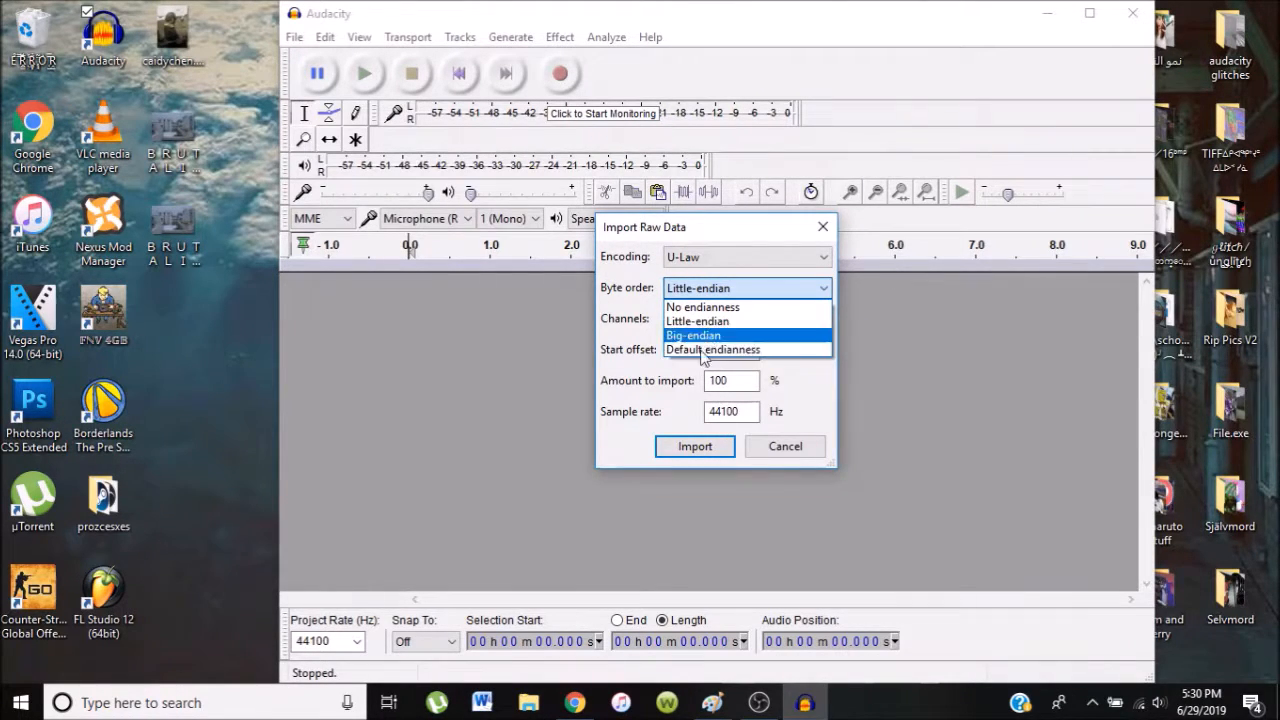
pyautogui.click(637, 336)
pyautogui.click(735, 319)
pyautogui.click(687, 330)
pyautogui.click(687, 322)
pyautogui.click(693, 327)
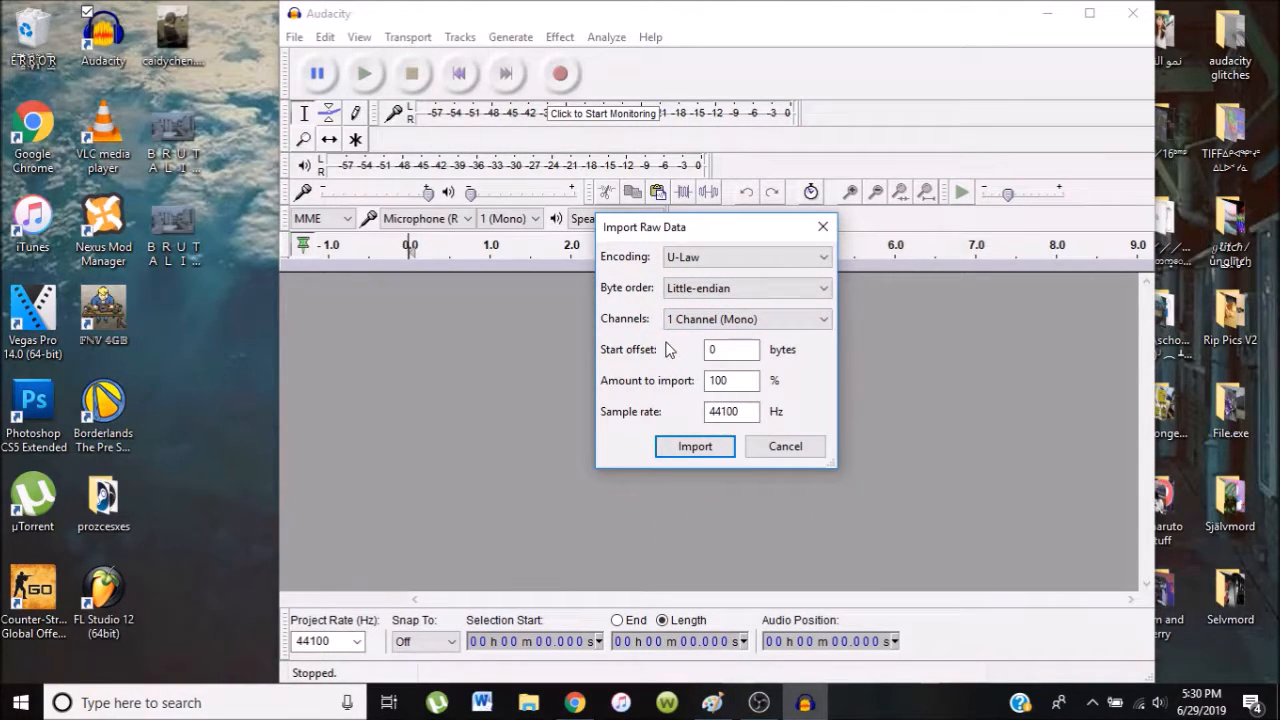
pyautogui.click(675, 451)
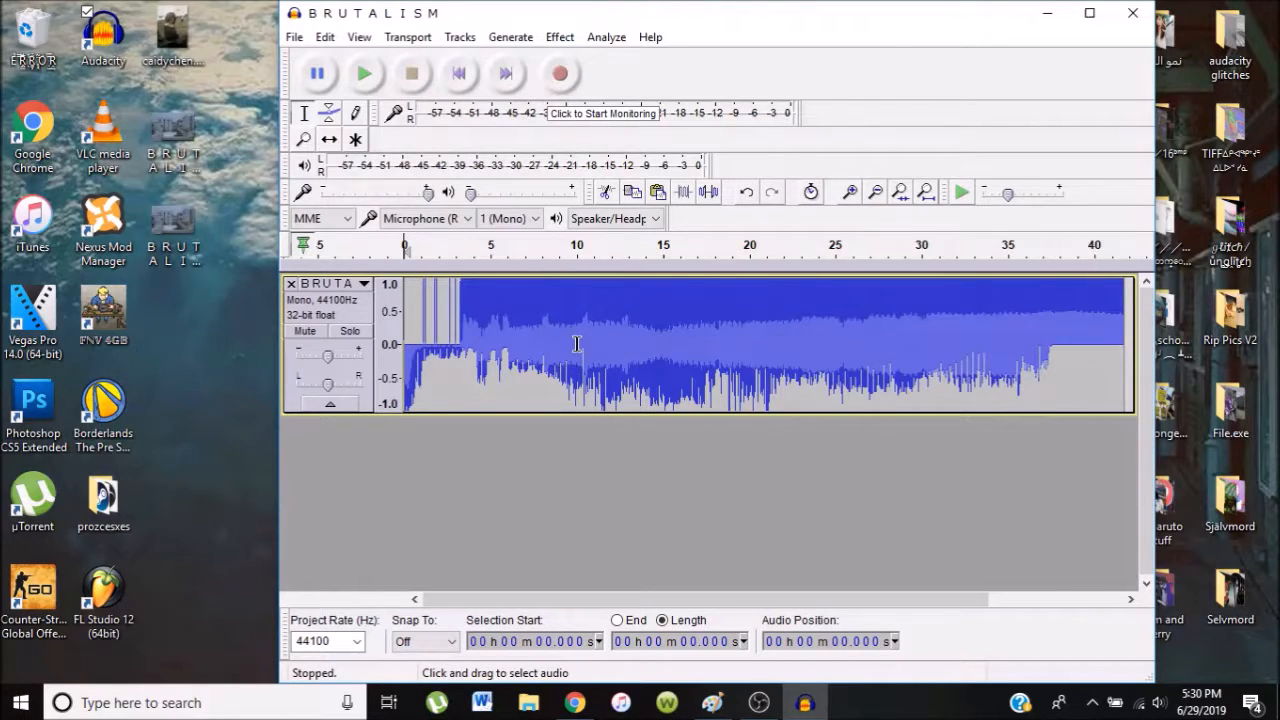
# - Apply Invert to the whole track except the header spikes, starting the selection at about 0.001 s
pyautogui.hotkey('ctrl', 'a')
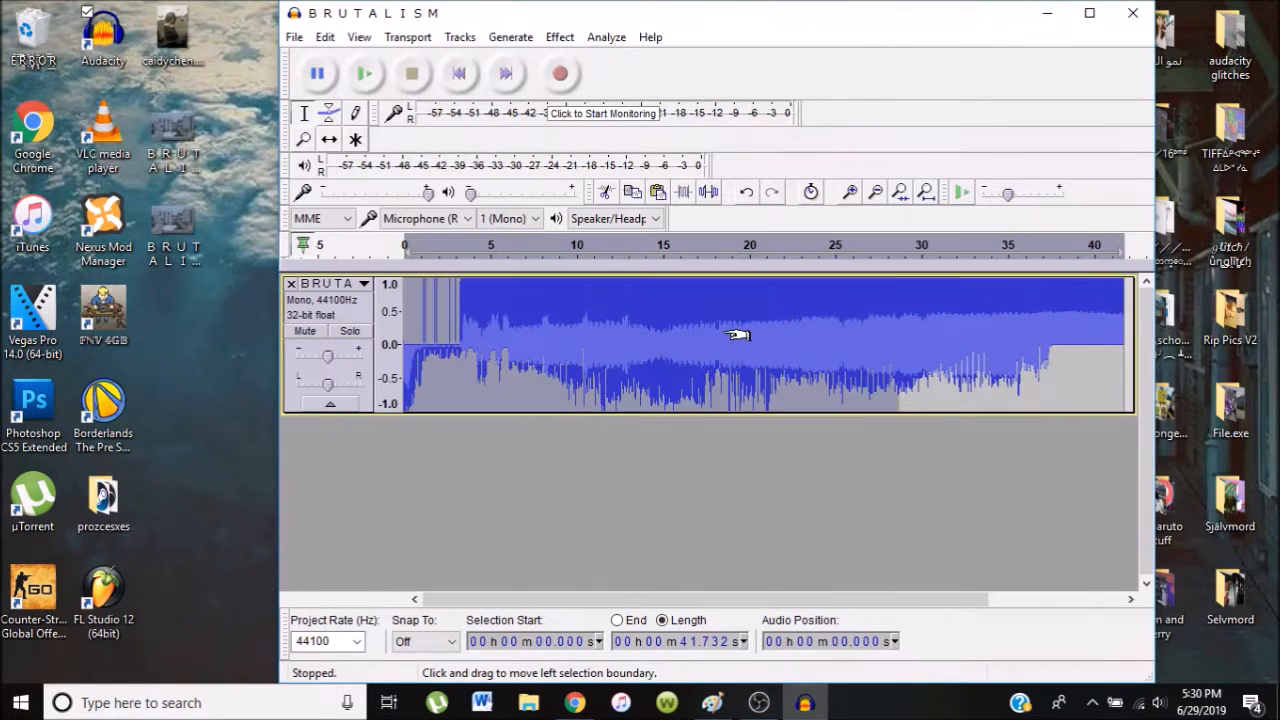
pyautogui.click(849, 192)
pyautogui.click(849, 192)
pyautogui.click(849, 192)
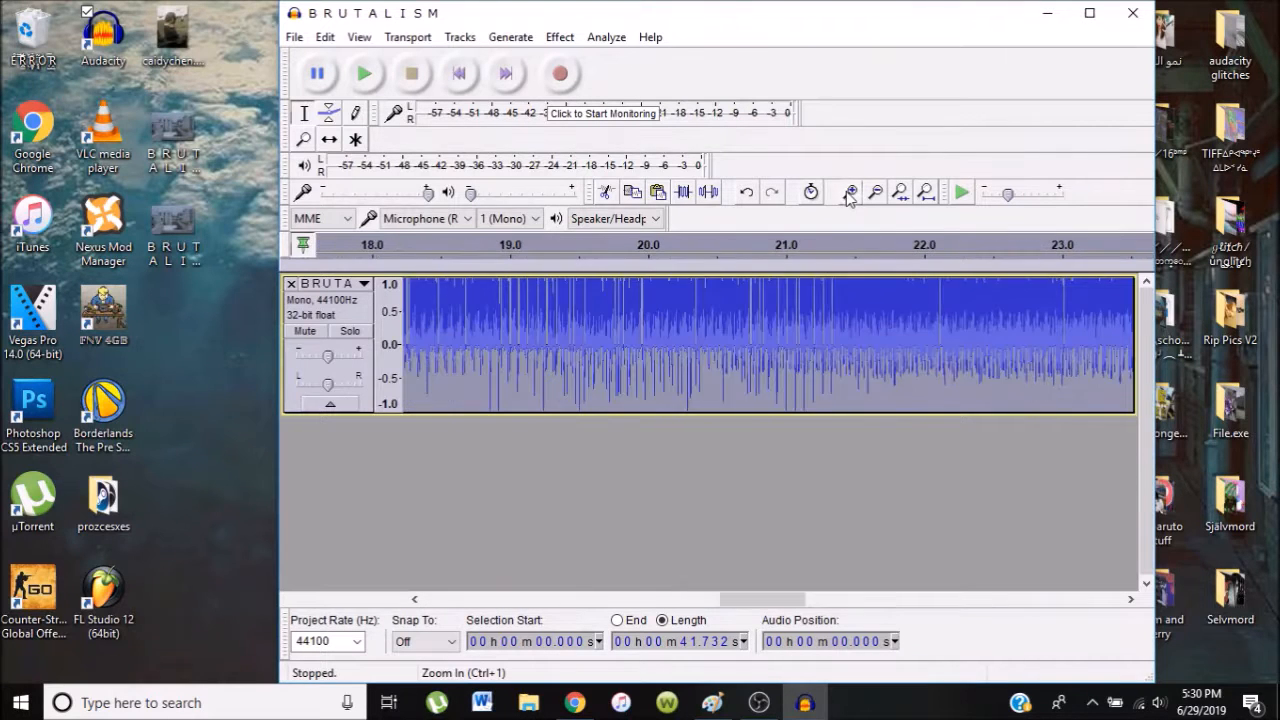
pyautogui.click(849, 192)
pyautogui.click(849, 192)
pyautogui.click(849, 192)
pyautogui.click(849, 192)
pyautogui.click(849, 192)
pyautogui.click(849, 192)
pyautogui.click(849, 192)
pyautogui.click(849, 192)
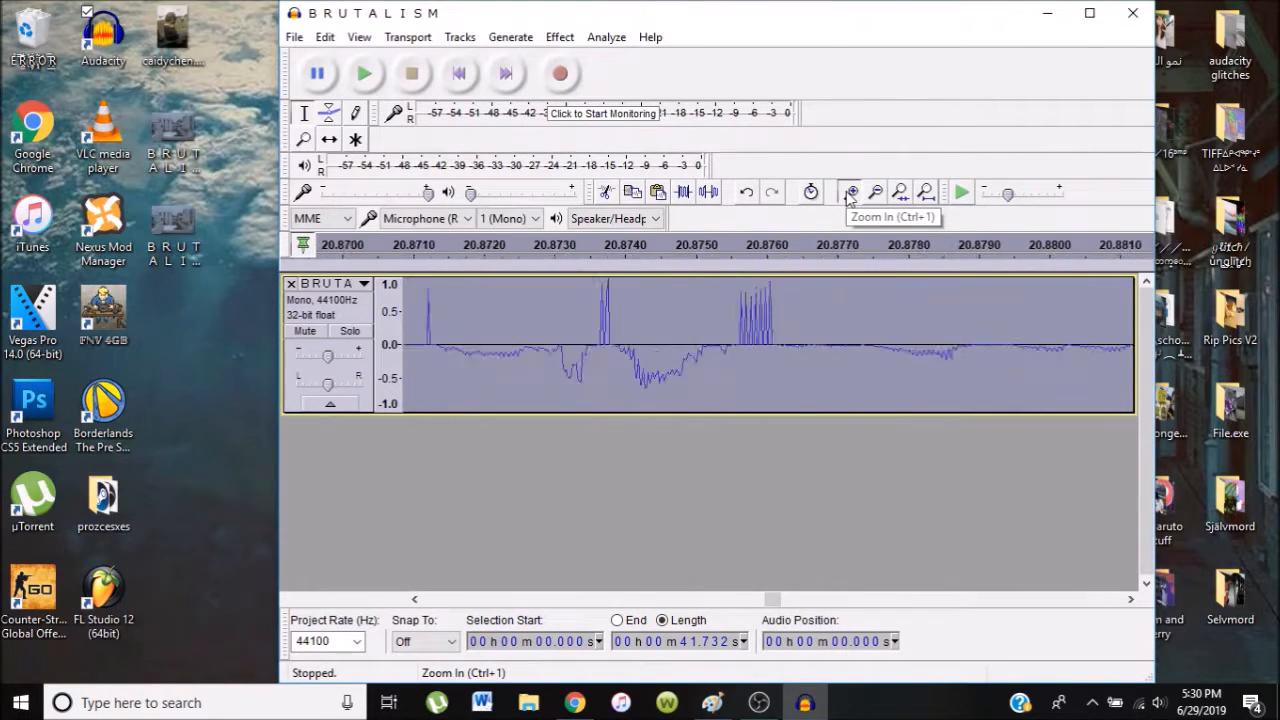
pyautogui.click(849, 192)
pyautogui.click(849, 192)
pyautogui.moveTo(772, 599); pyautogui.dragTo(428, 600)
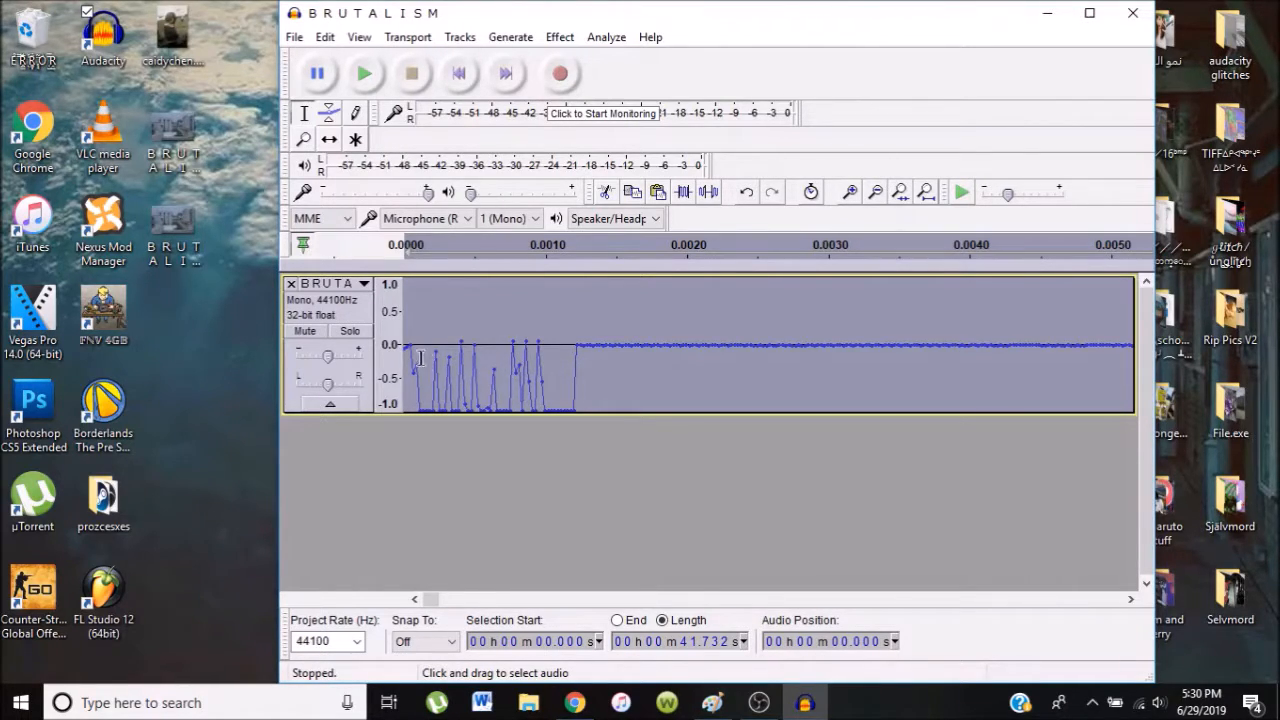
pyautogui.moveTo(432, 325); pyautogui.dragTo(588, 328)
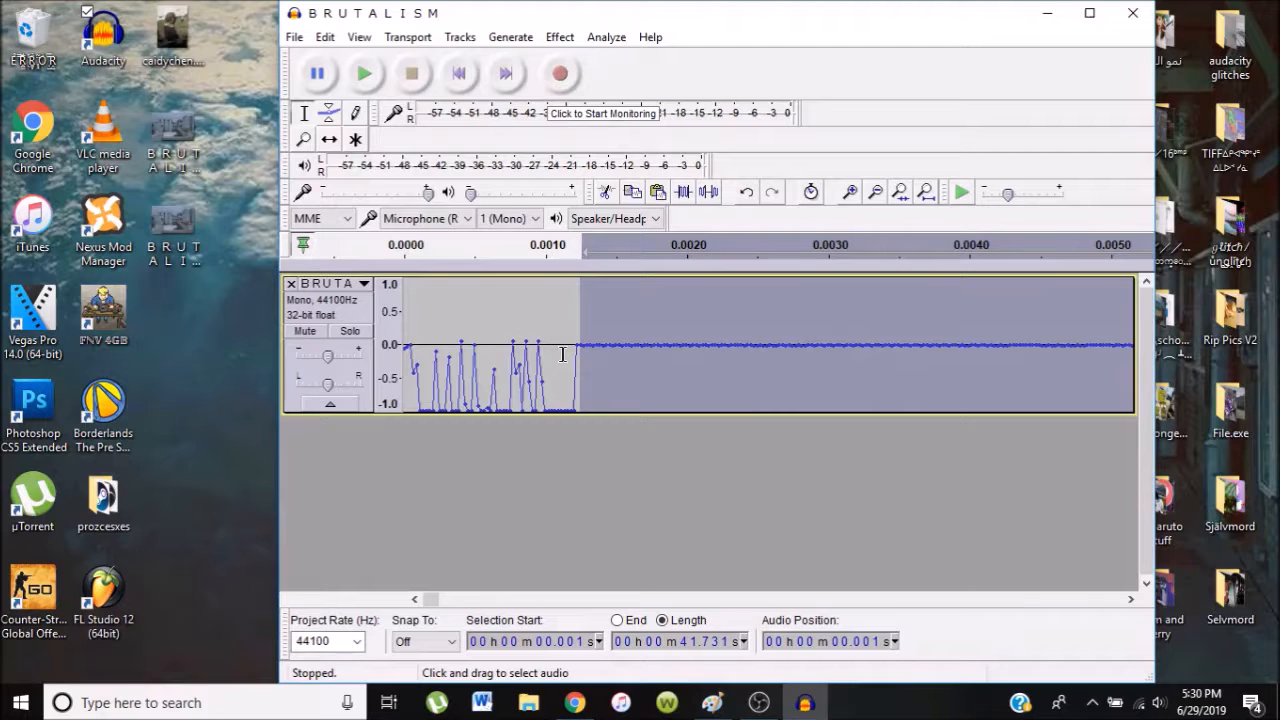
pyautogui.moveTo(596, 324); pyautogui.dragTo(600, 323)
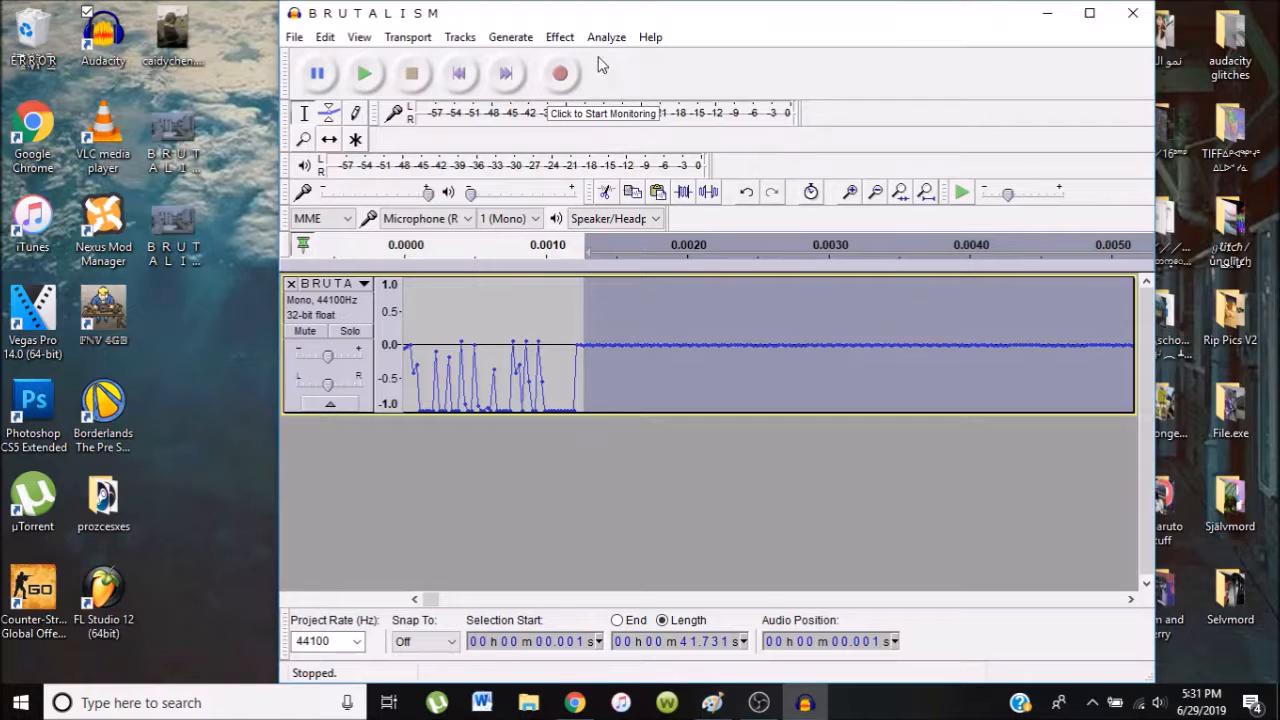
pyautogui.click(559, 37)
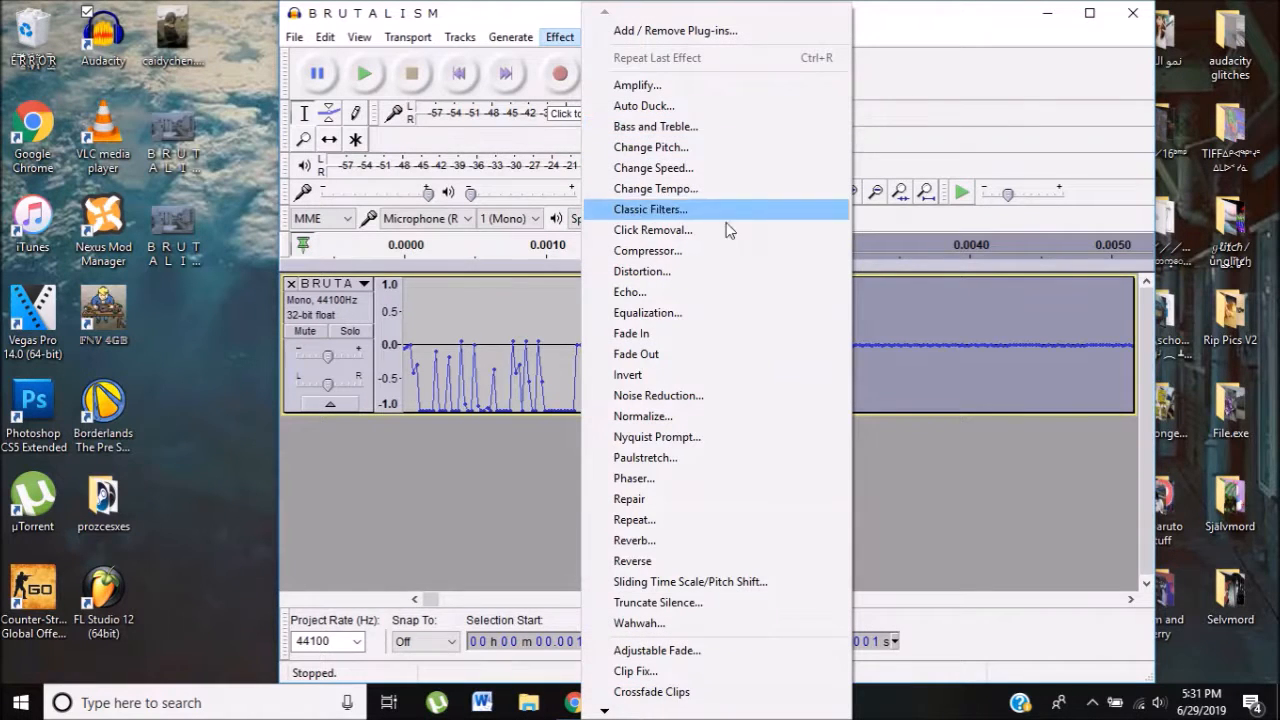
pyautogui.click(679, 375)
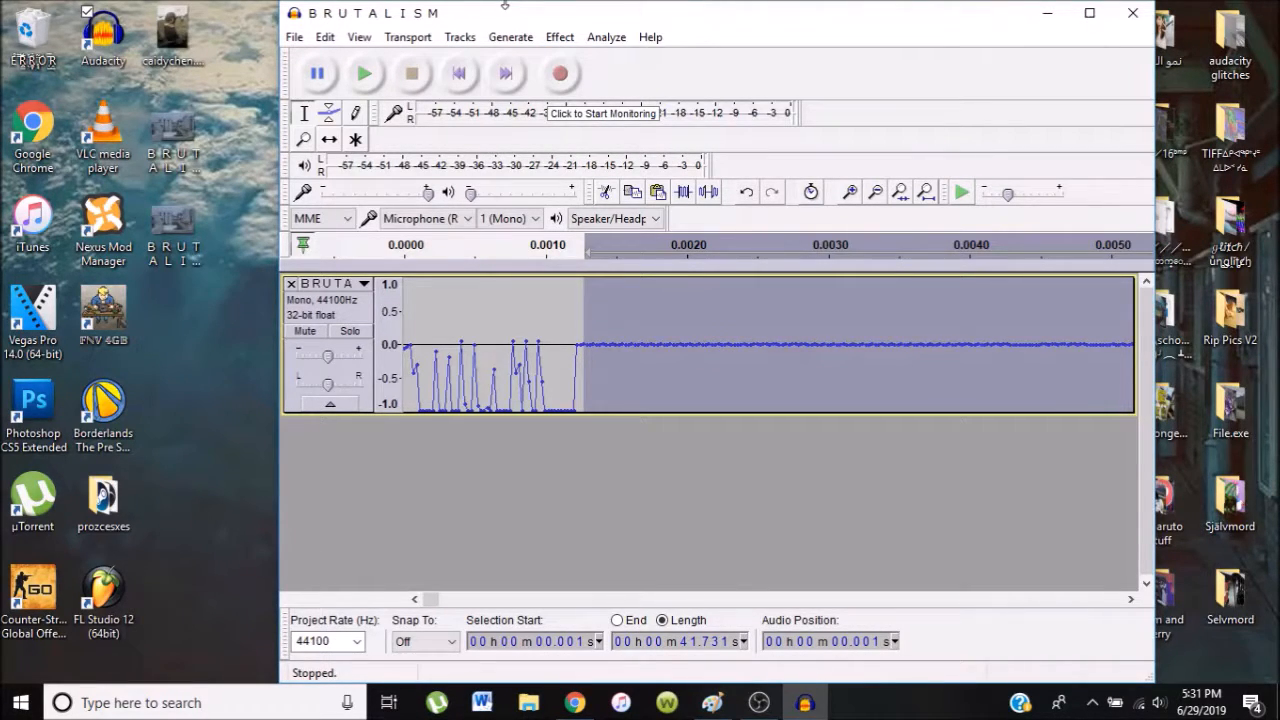
pyautogui.click(560, 37)
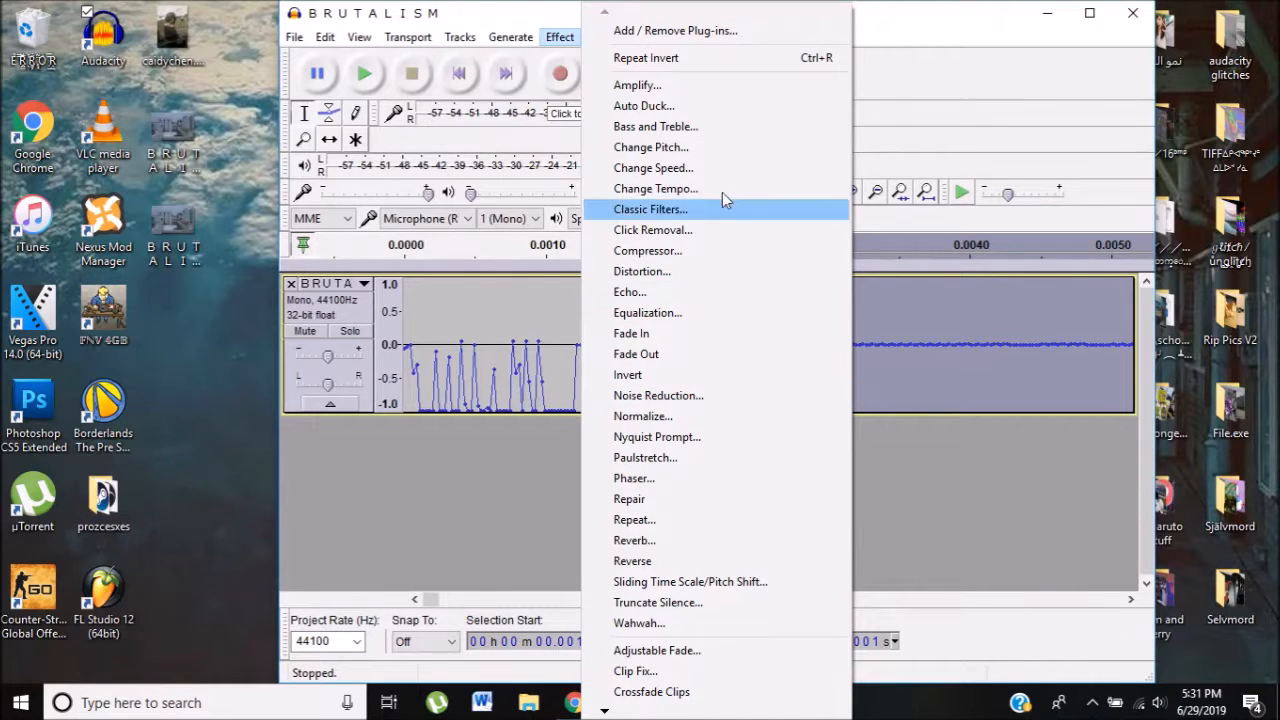
pyautogui.click(488, 8)
pyautogui.click(560, 37)
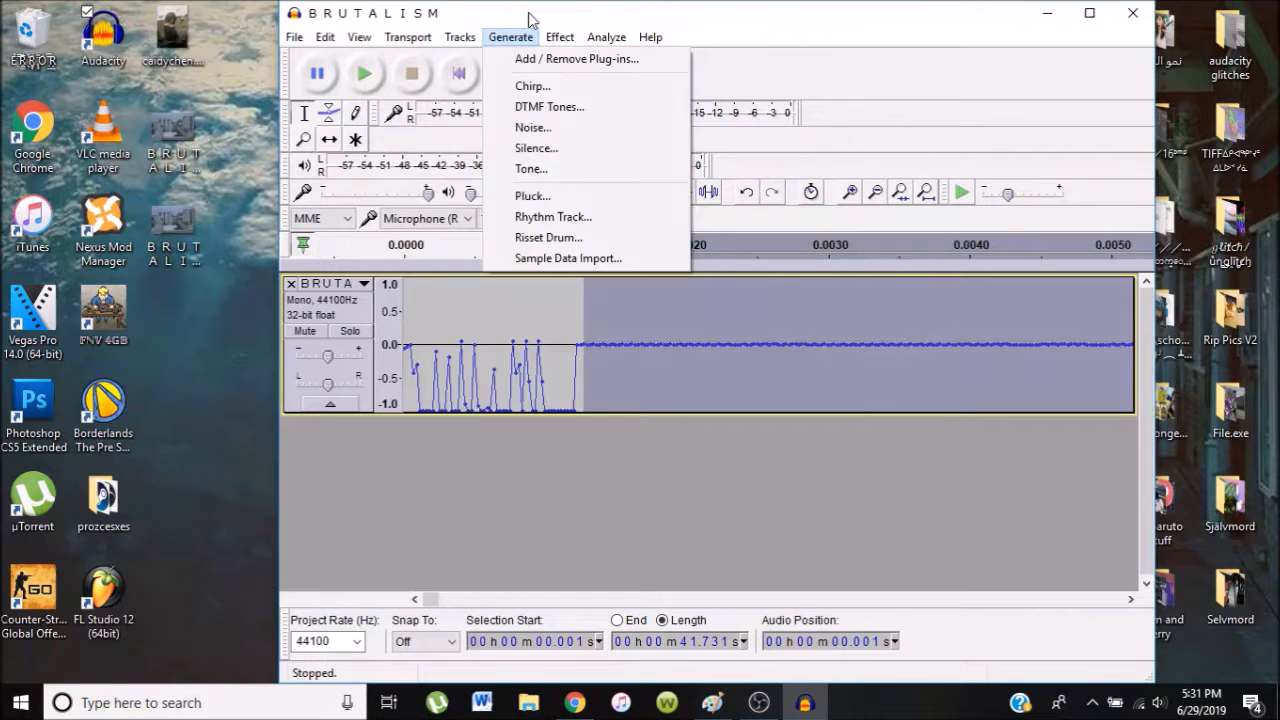
pyautogui.click(529, 15)
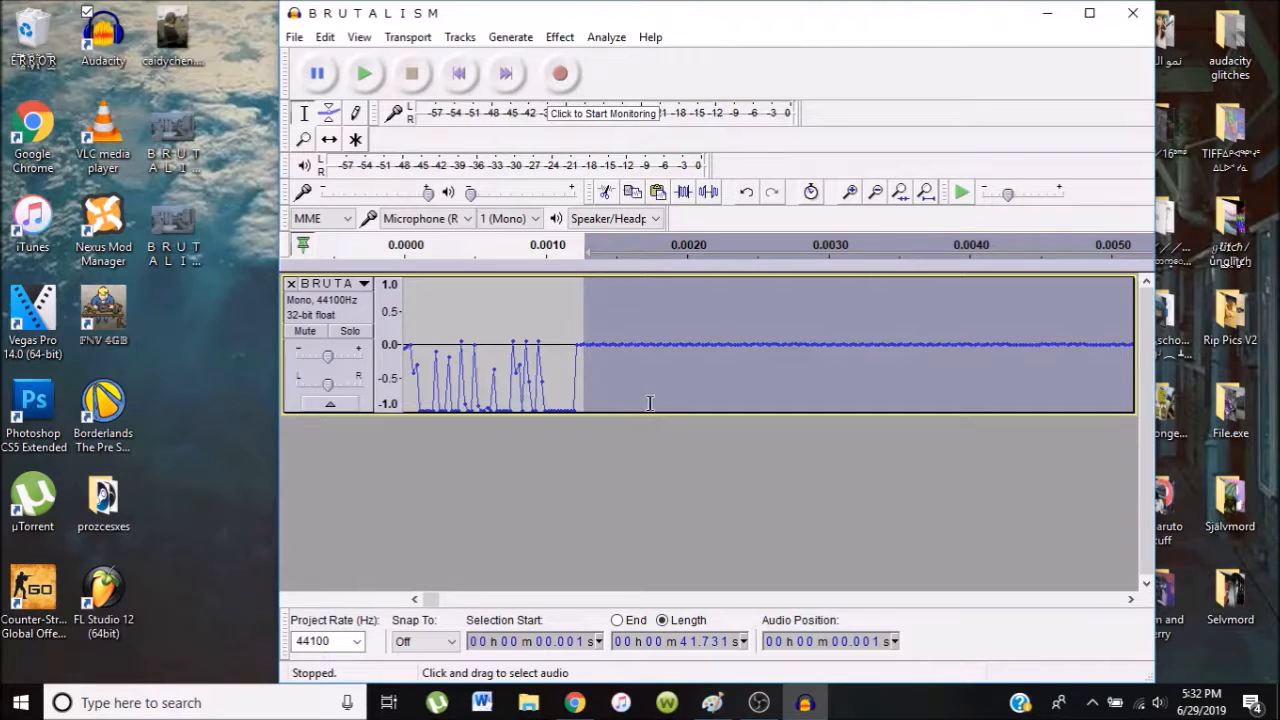
# - Begin an audio export to the desktop, naming the file "B R U T A L I S Ma" instead of using the .aiff extension
pyautogui.click(295, 38)
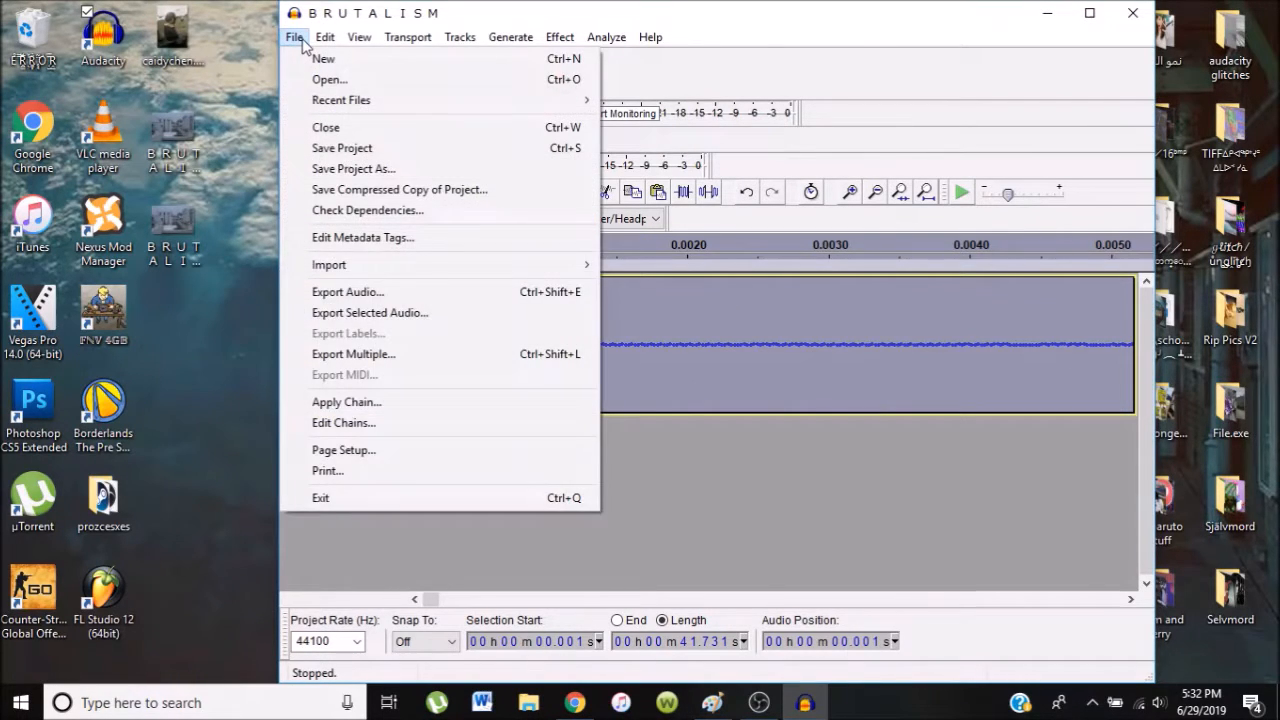
pyautogui.click(350, 292)
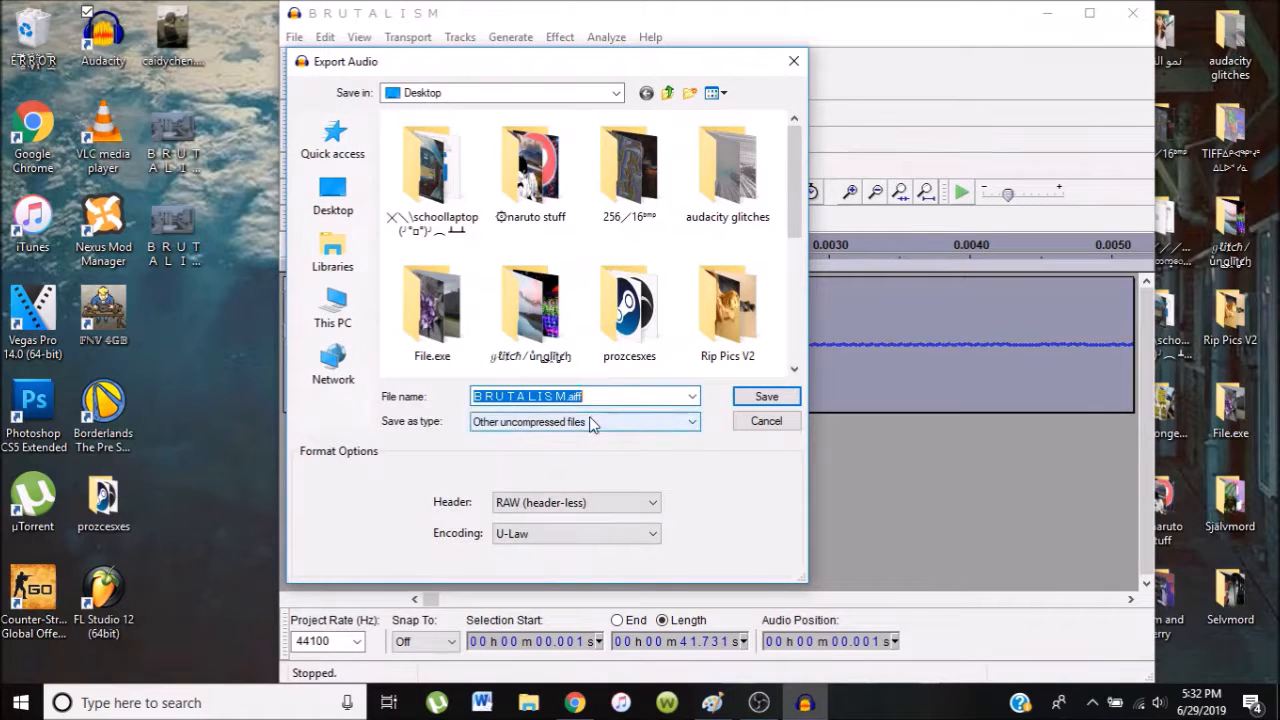
pyautogui.click(598, 397)
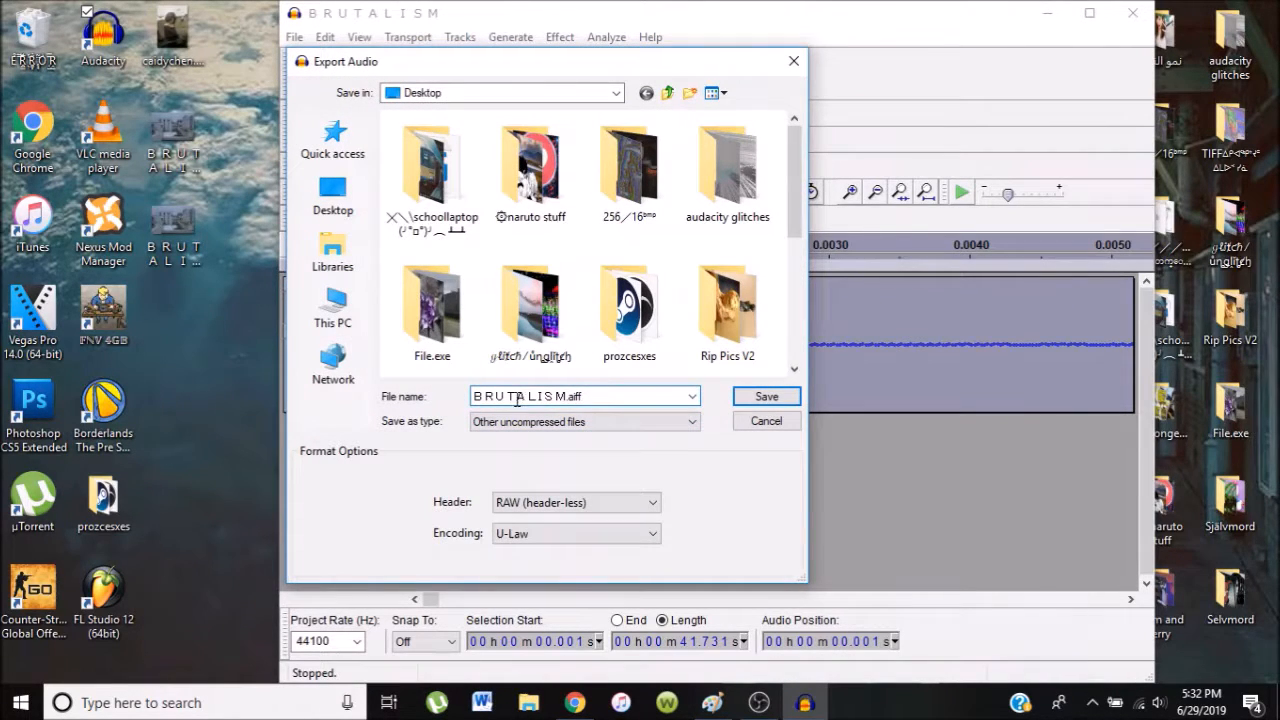
pyautogui.moveTo(502, 394); pyautogui.dragTo(572, 400)
pyautogui.click(594, 395)
pyautogui.write('a')
# - Keep the export format as Other uncompressed files with the RAW (header-less) header and U-Law encoding
pyautogui.click(521, 423)
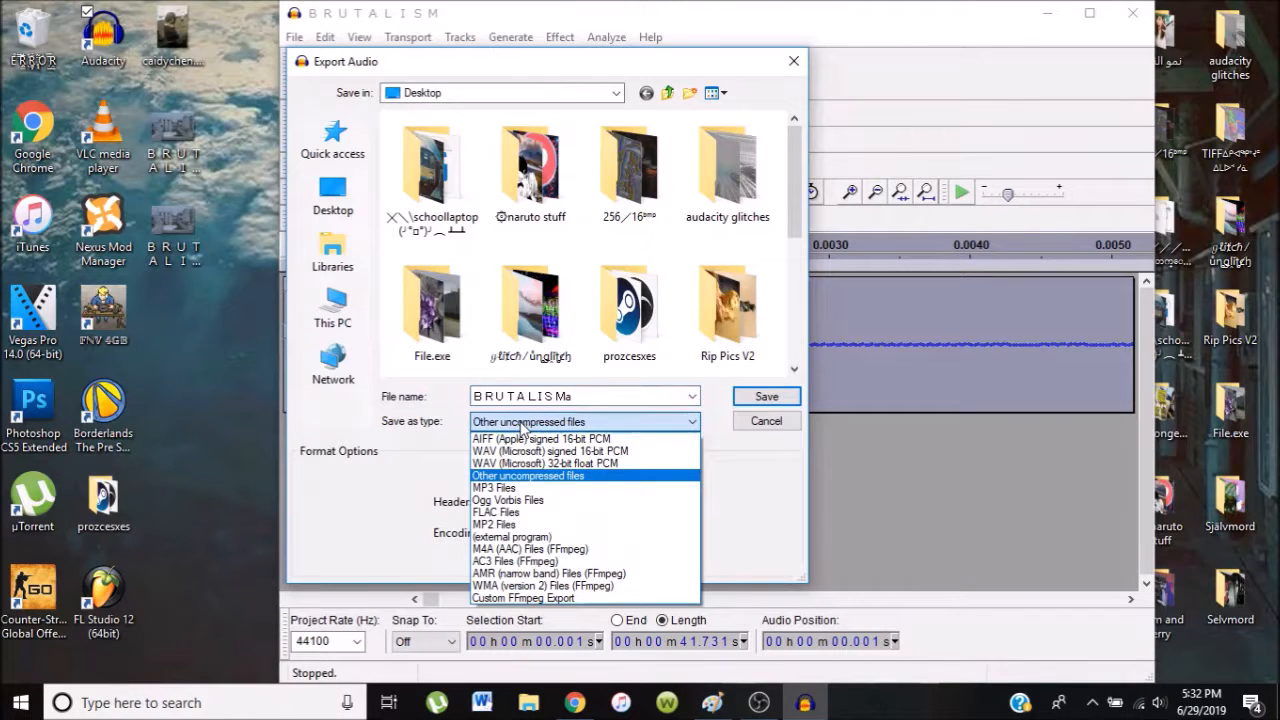
pyautogui.click(520, 475)
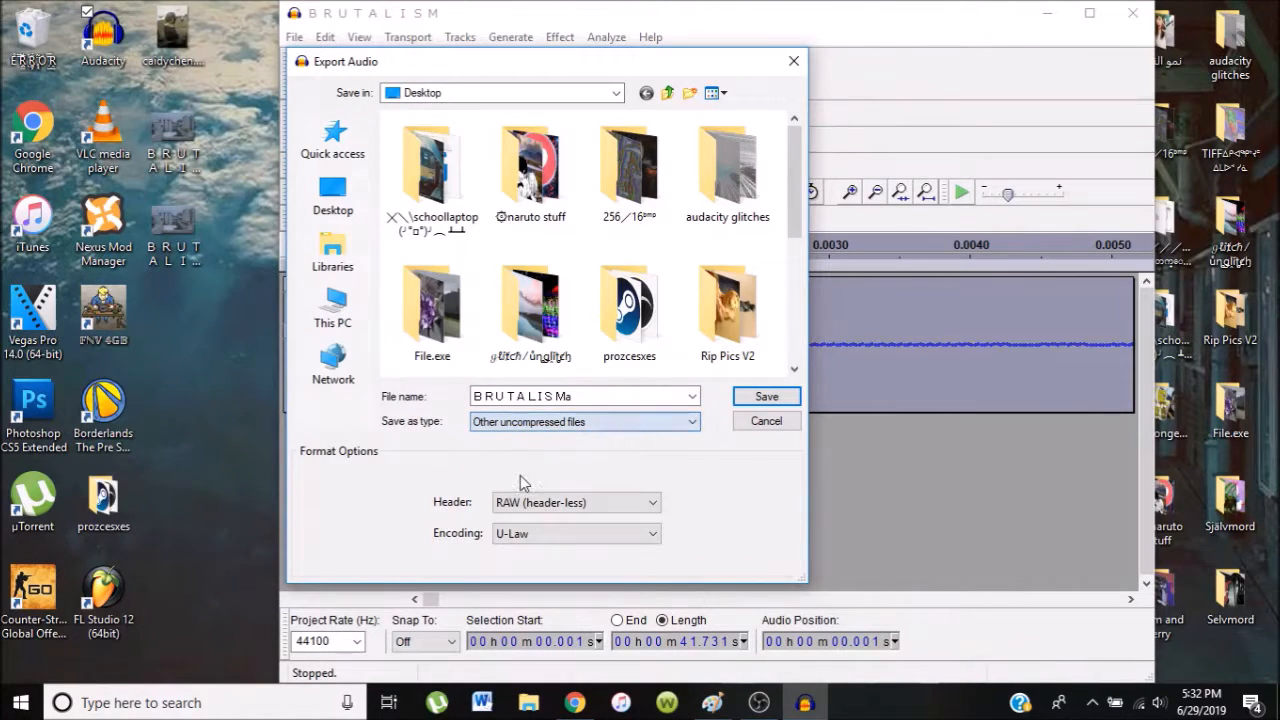
pyautogui.click(545, 503)
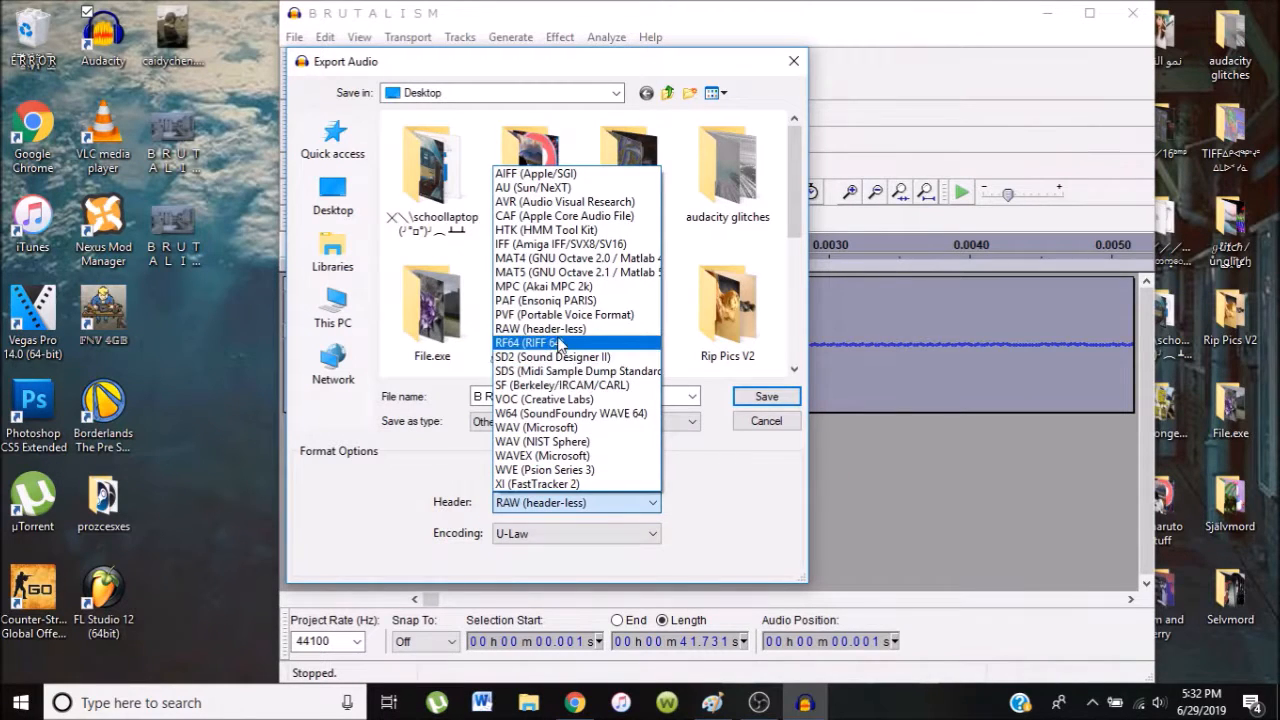
pyautogui.click(730, 500)
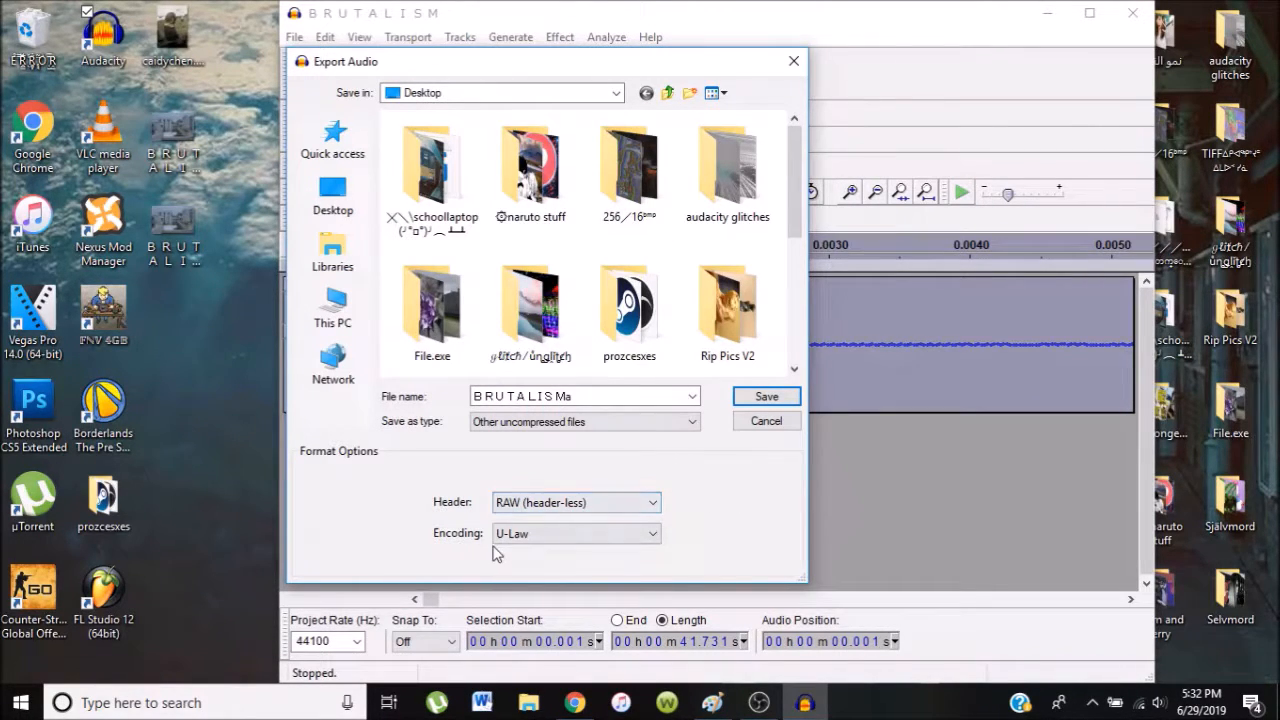
pyautogui.click(540, 540)
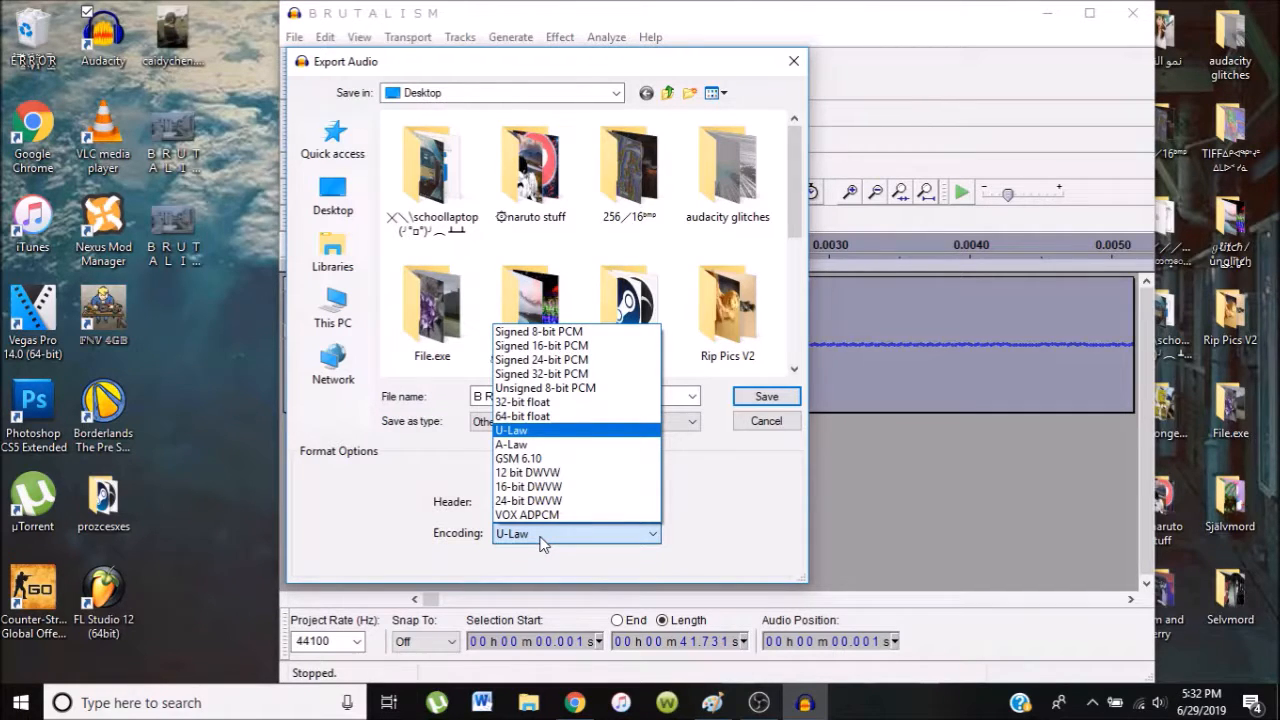
pyautogui.click(530, 430)
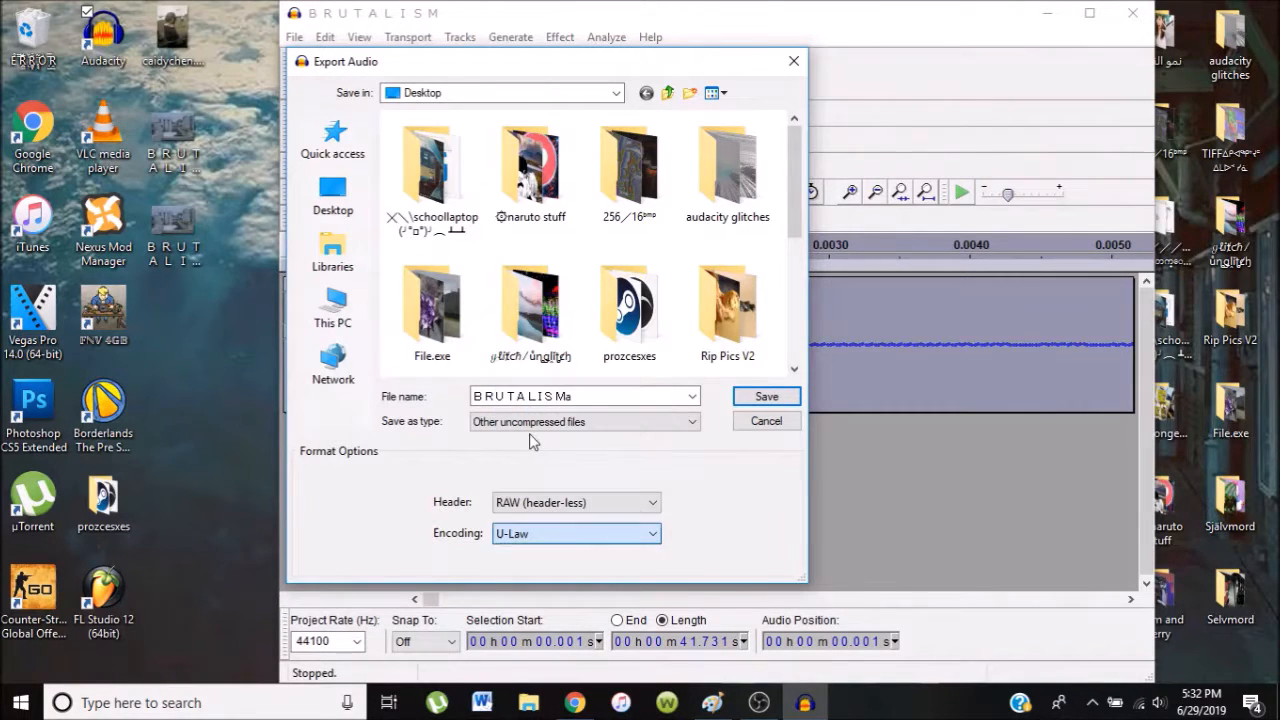
# - Add the .bmp extension to the export file name, save the file, and accept the empty metadata tags
pyautogui.click(583, 396)
pyautogui.click(583, 395)
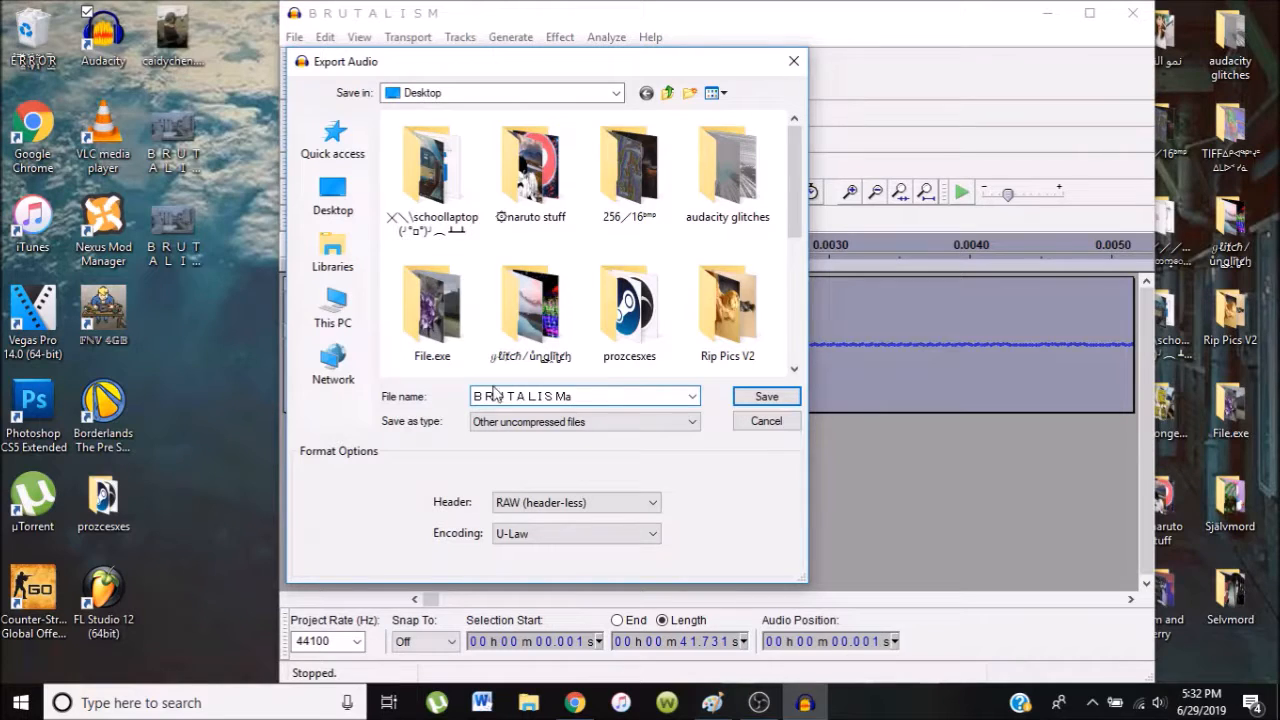
pyautogui.click(178, 148)
pyautogui.click(190, 218)
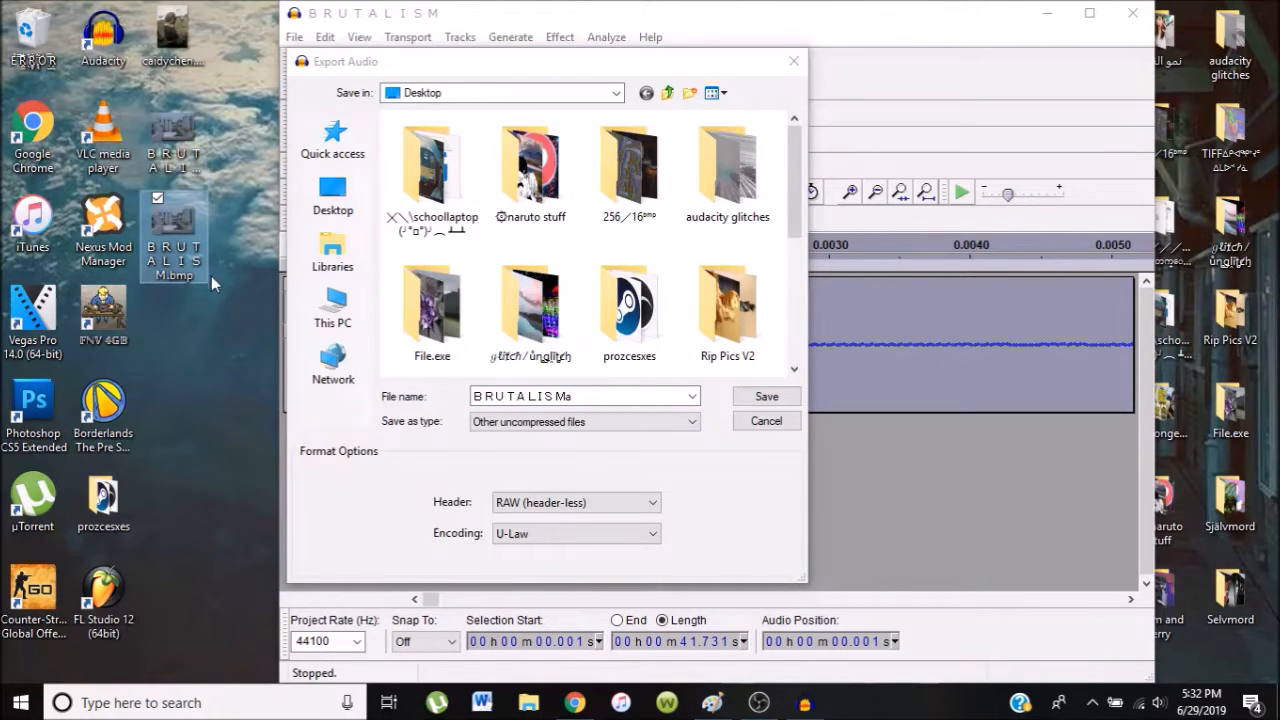
pyautogui.click(611, 393)
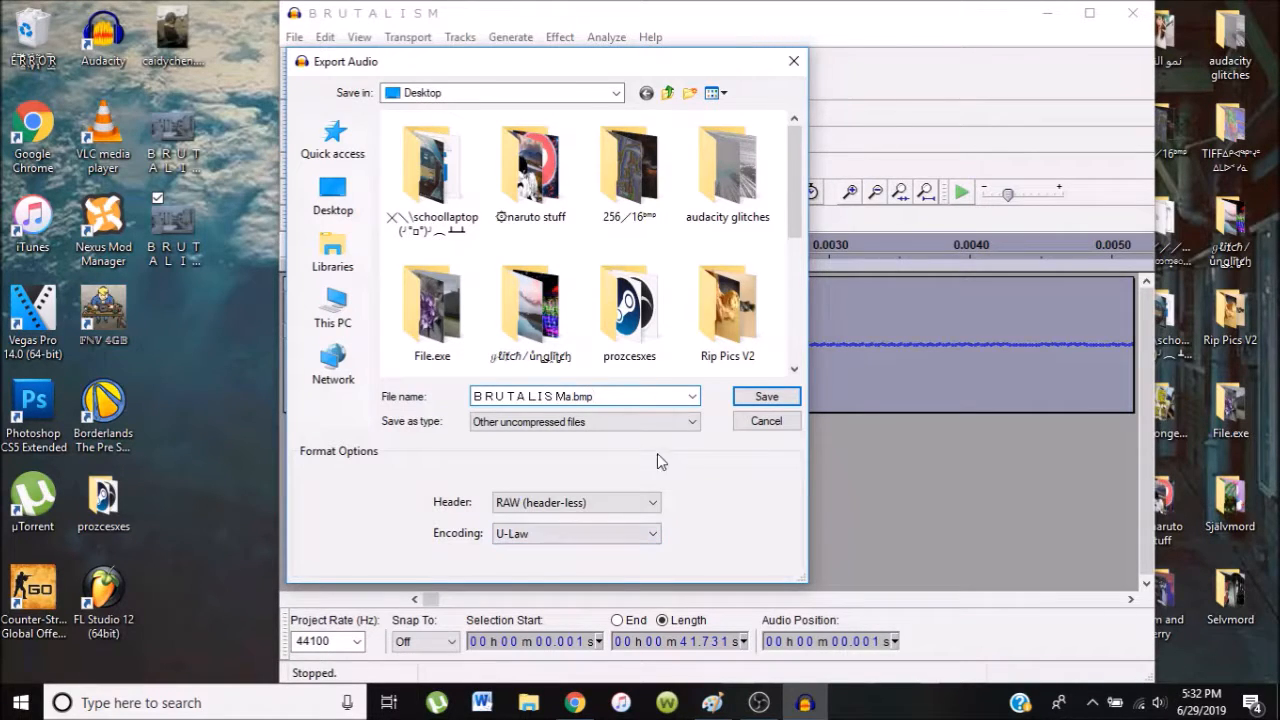
pyautogui.click(757, 398)
pyautogui.click(851, 397)
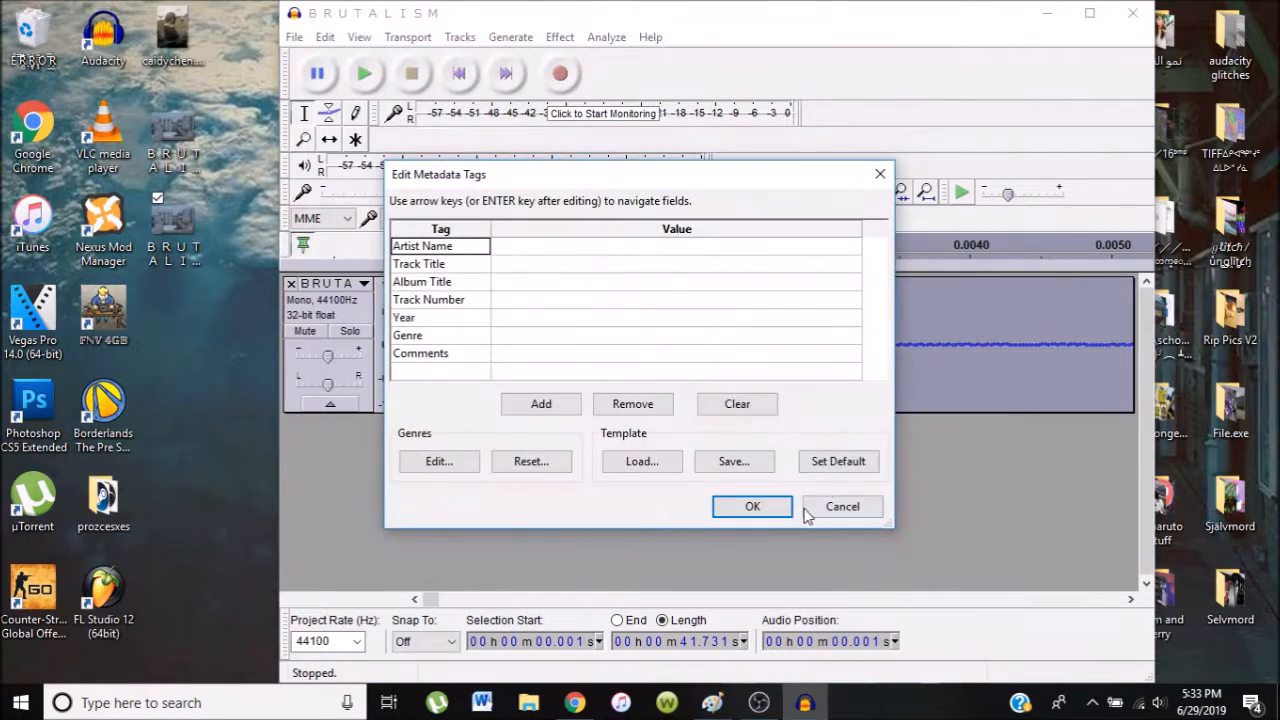
pyautogui.click(750, 506)
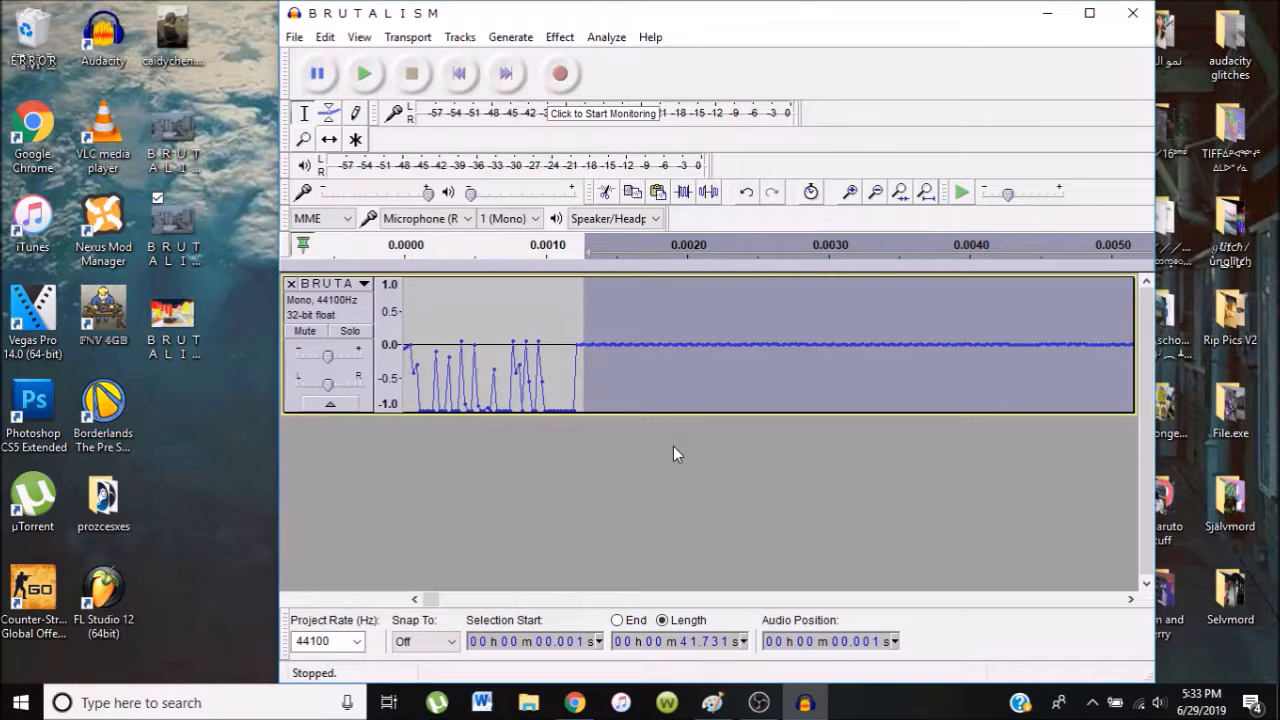
# - Open "B R U T A L I S Ma.bmp" from the desktop in Paint, enlarge the window, and examine the glitched picture
pyautogui.doubleClick(192, 323)
pyautogui.scroll(-5, 700, 330)
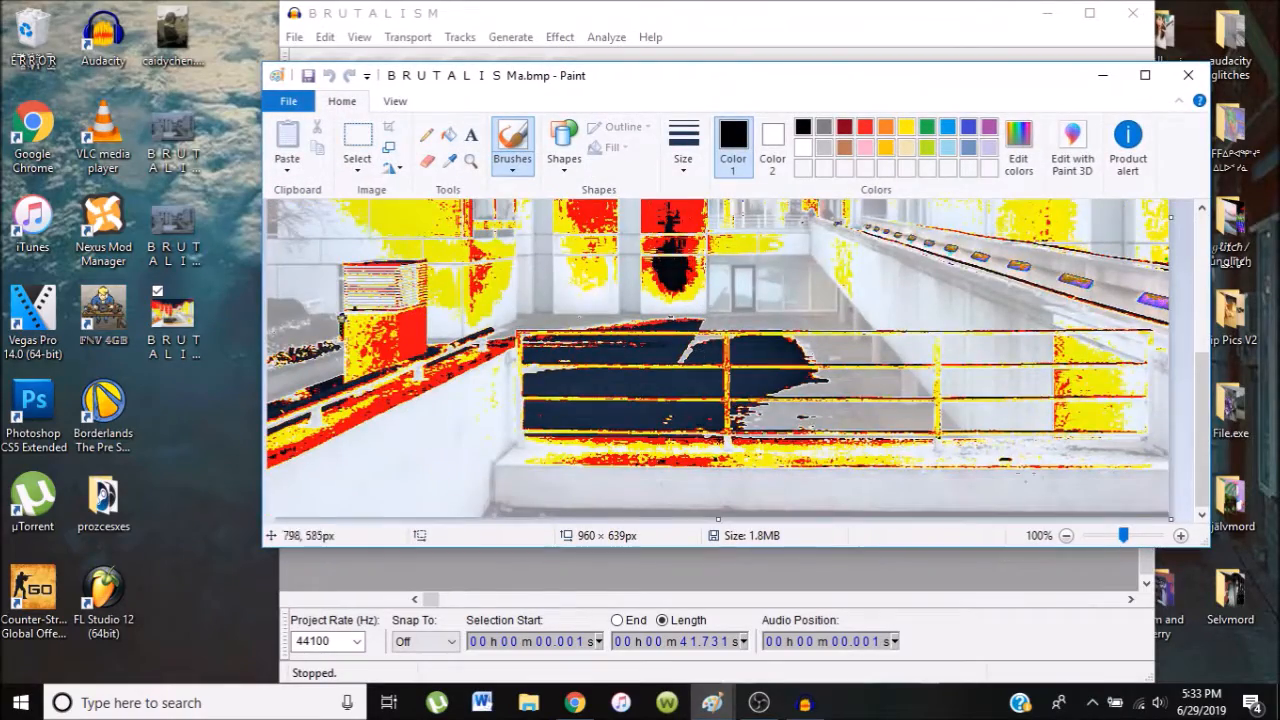
pyautogui.moveTo(978, 543)
pyautogui.mouseDown()
pyautogui.moveTo(975, 628)
pyautogui.moveTo(960, 656)
pyautogui.mouseUp()
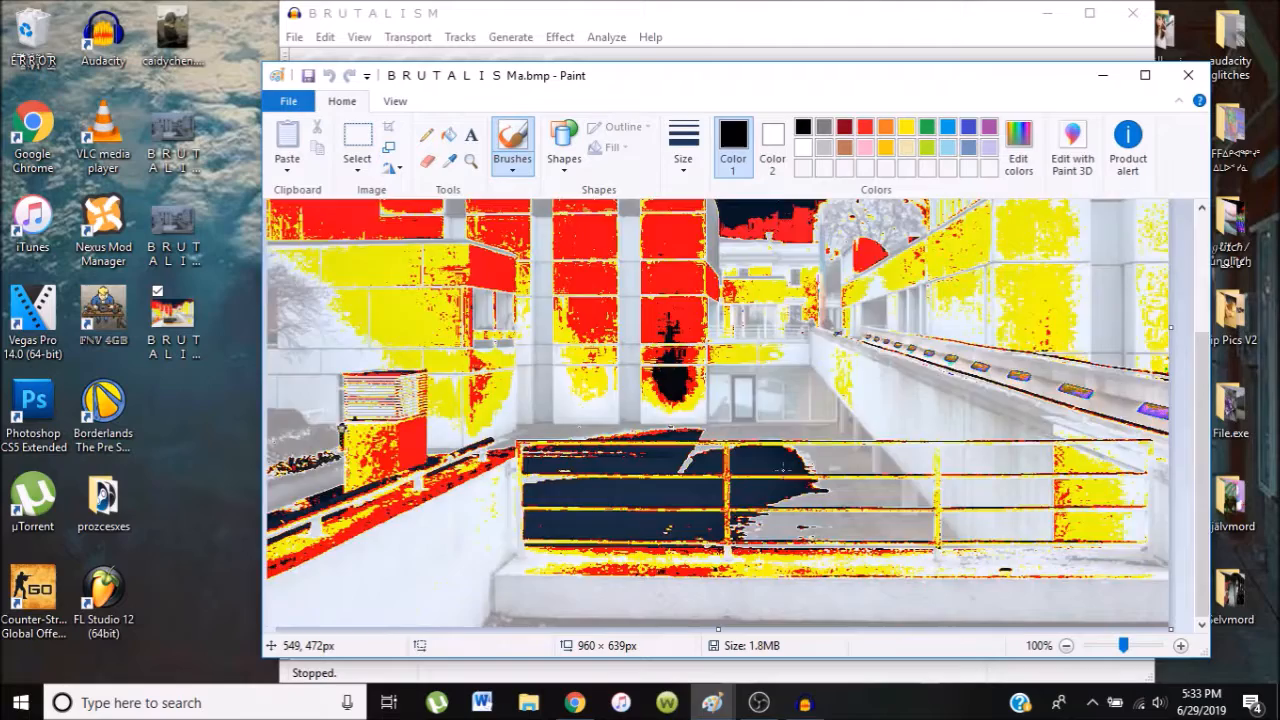
pyautogui.scroll(3, 782, 468)
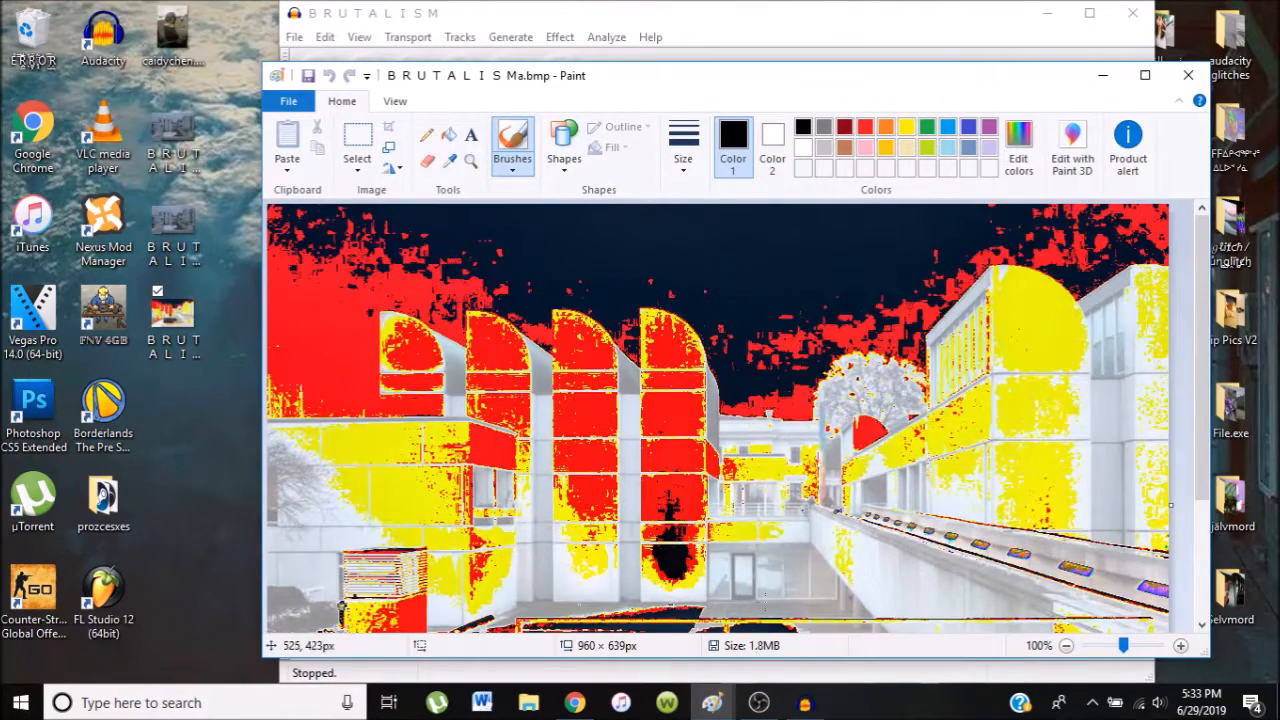
pyautogui.scroll(-3, 918, 539)
pyautogui.scroll(3, 954, 507)
pyautogui.scroll(-3, 911, 452)
pyautogui.scroll(3, 742, 405)
# - Open the original "B R U T A L I S M.bmp" to compare it with the glitched version, and close both images
pyautogui.doubleClick(179, 238)
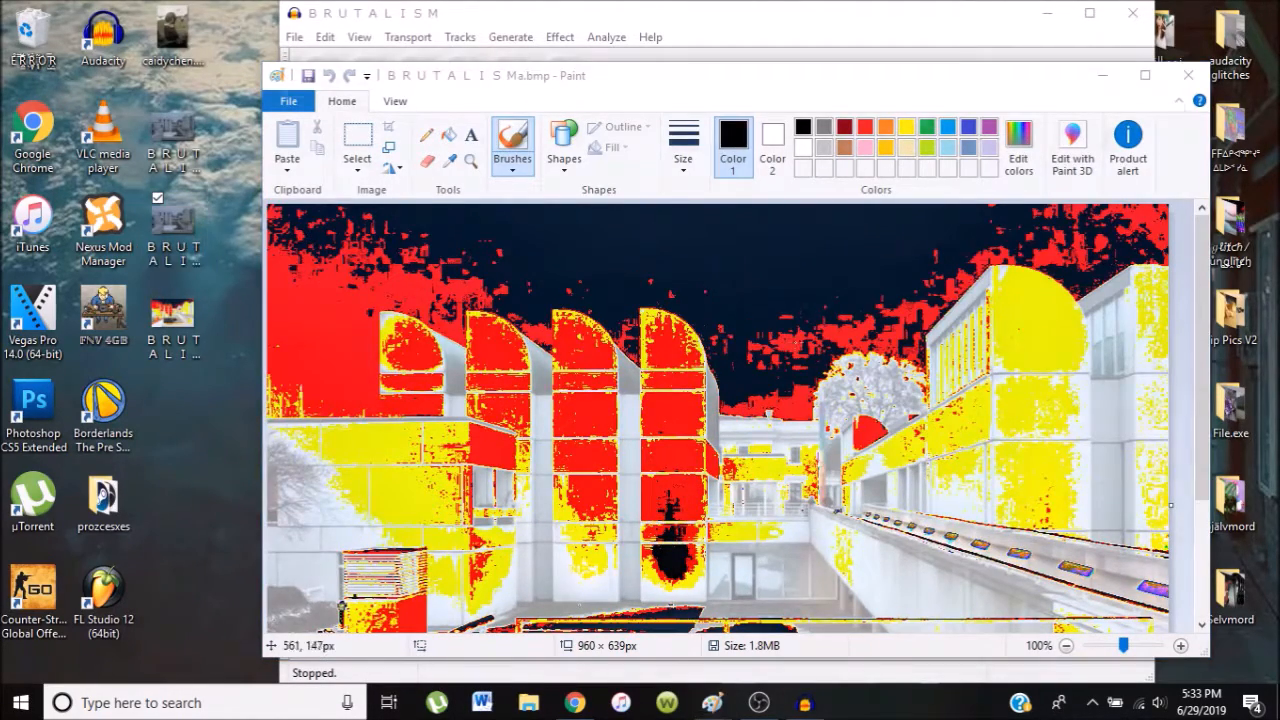
pyautogui.scroll(-1, 845, 407)
pyautogui.scroll(-3, 882, 319)
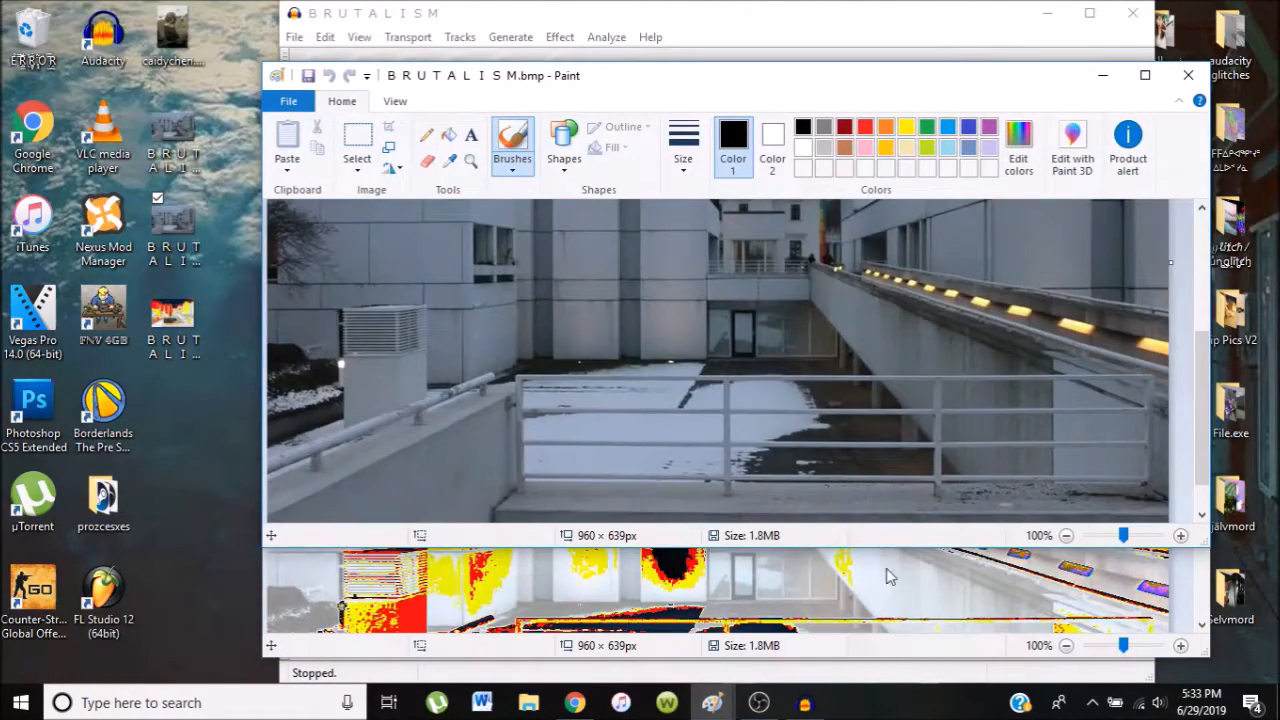
pyautogui.scroll(3, 889, 368)
pyautogui.scroll(-3, 854, 408)
pyautogui.click(1187, 79)
pyautogui.scroll(-3, 750, 390)
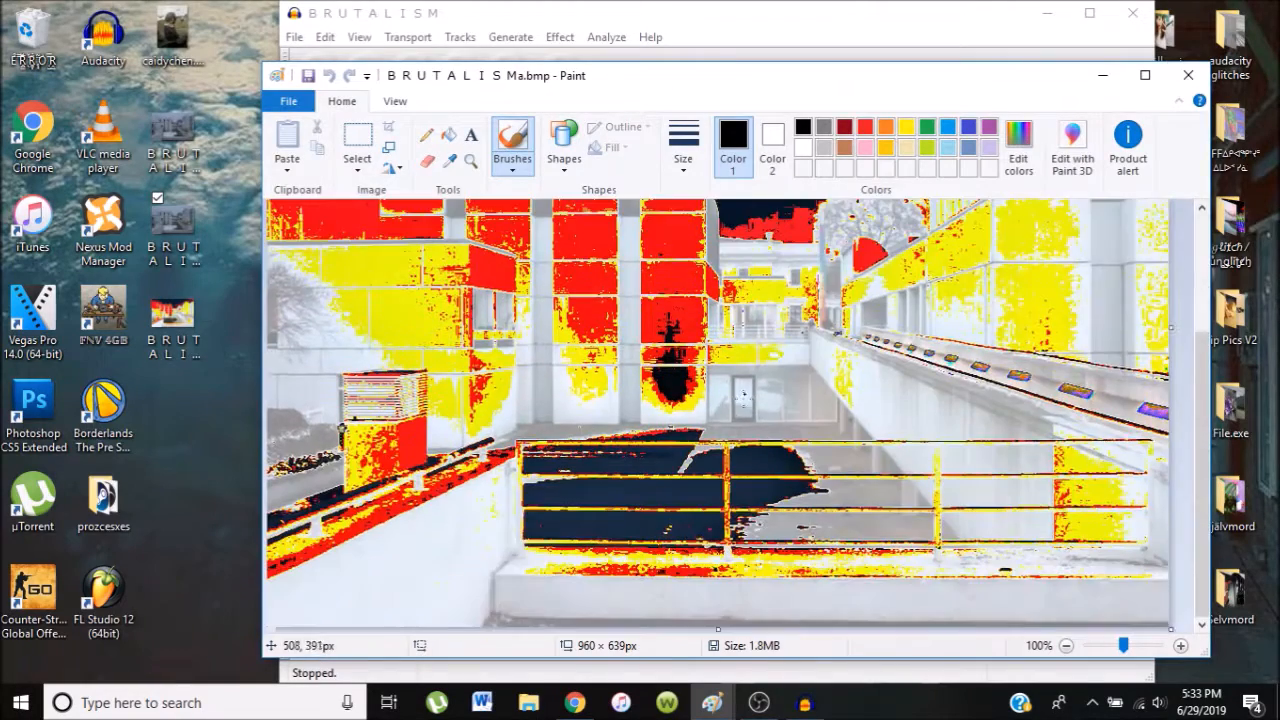
pyautogui.scroll(2, 730, 480)
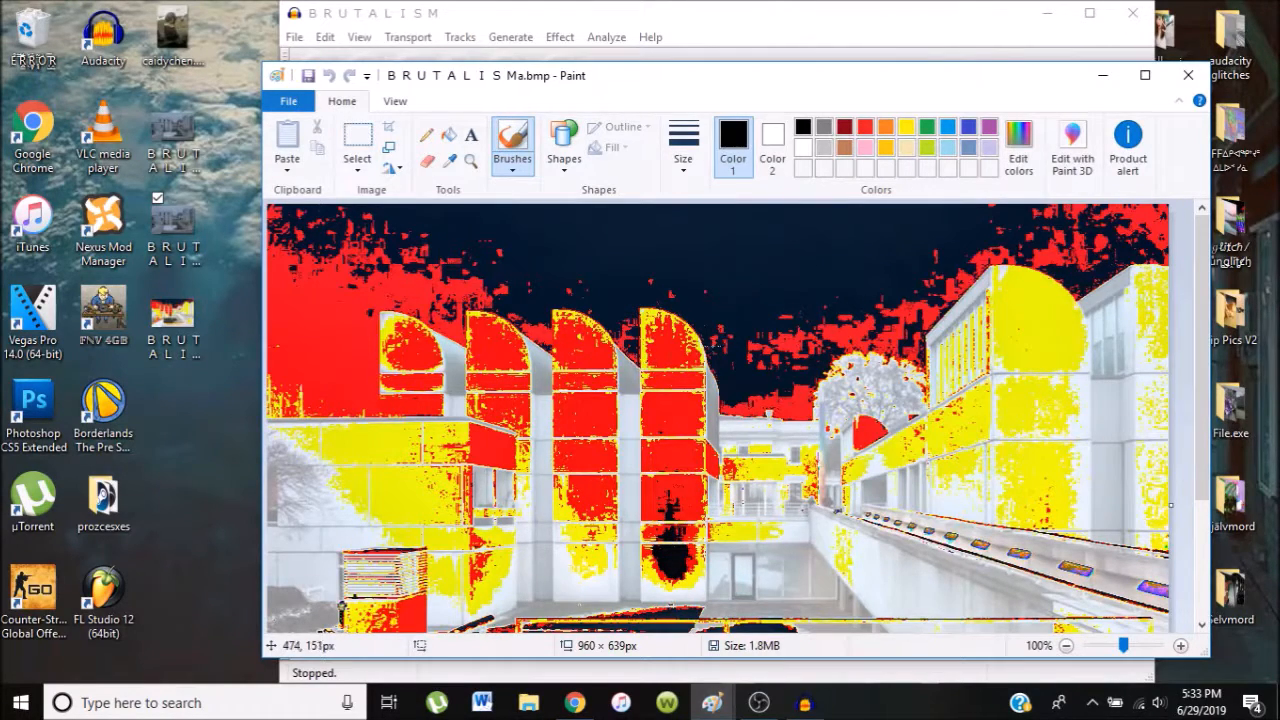
pyautogui.click(1188, 75)
# - Return to Audacity and undo the Invert effect on the track
pyautogui.click(326, 37)
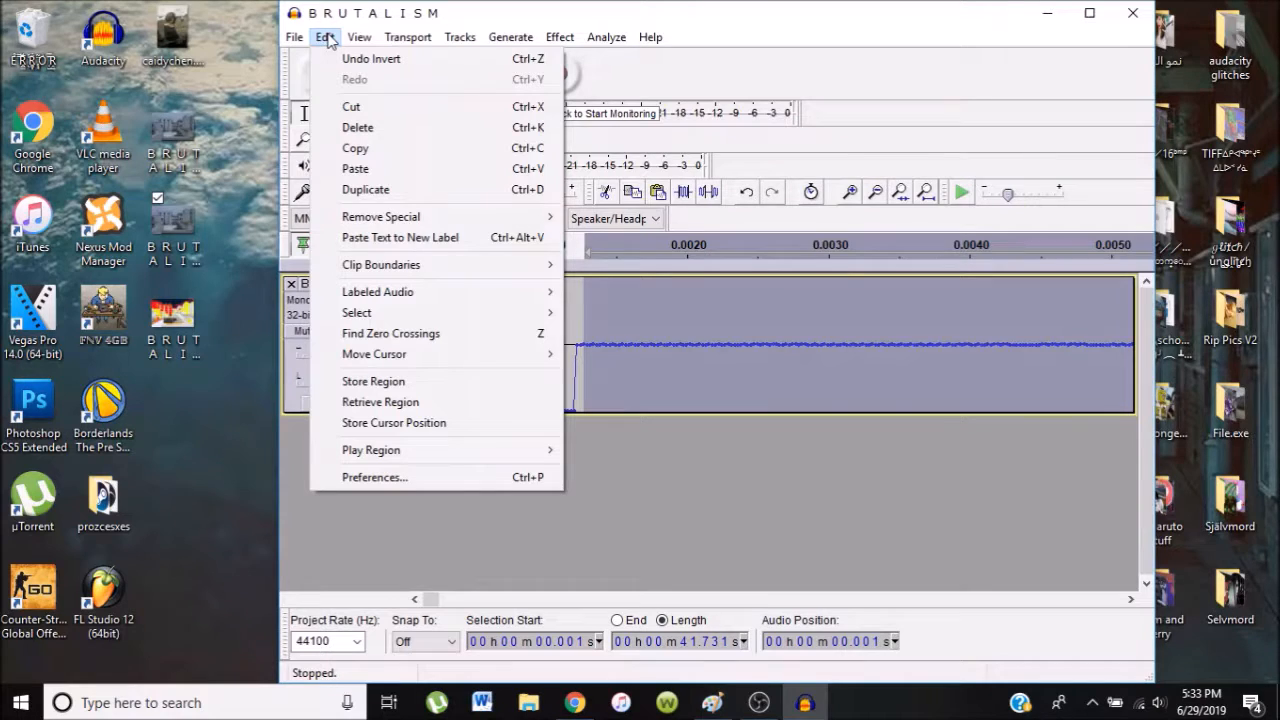
pyautogui.click(325, 42)
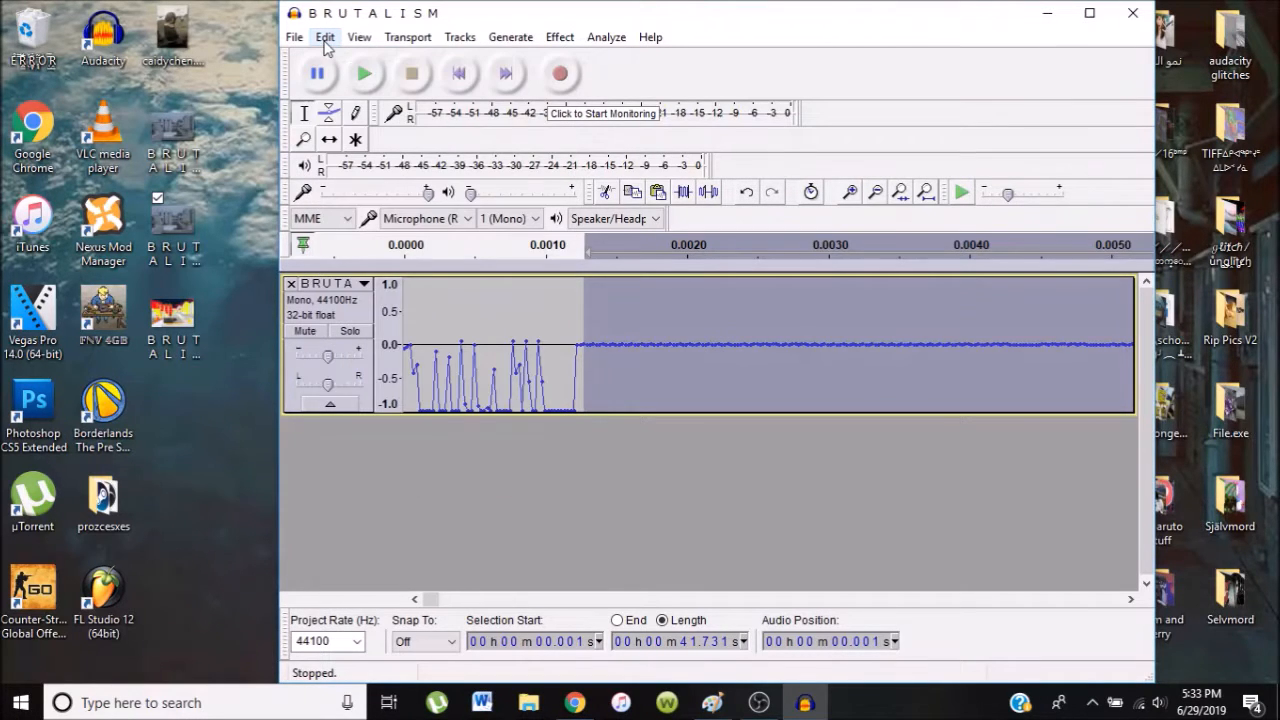
pyautogui.click(326, 38)
pyautogui.moveTo(606, 37)
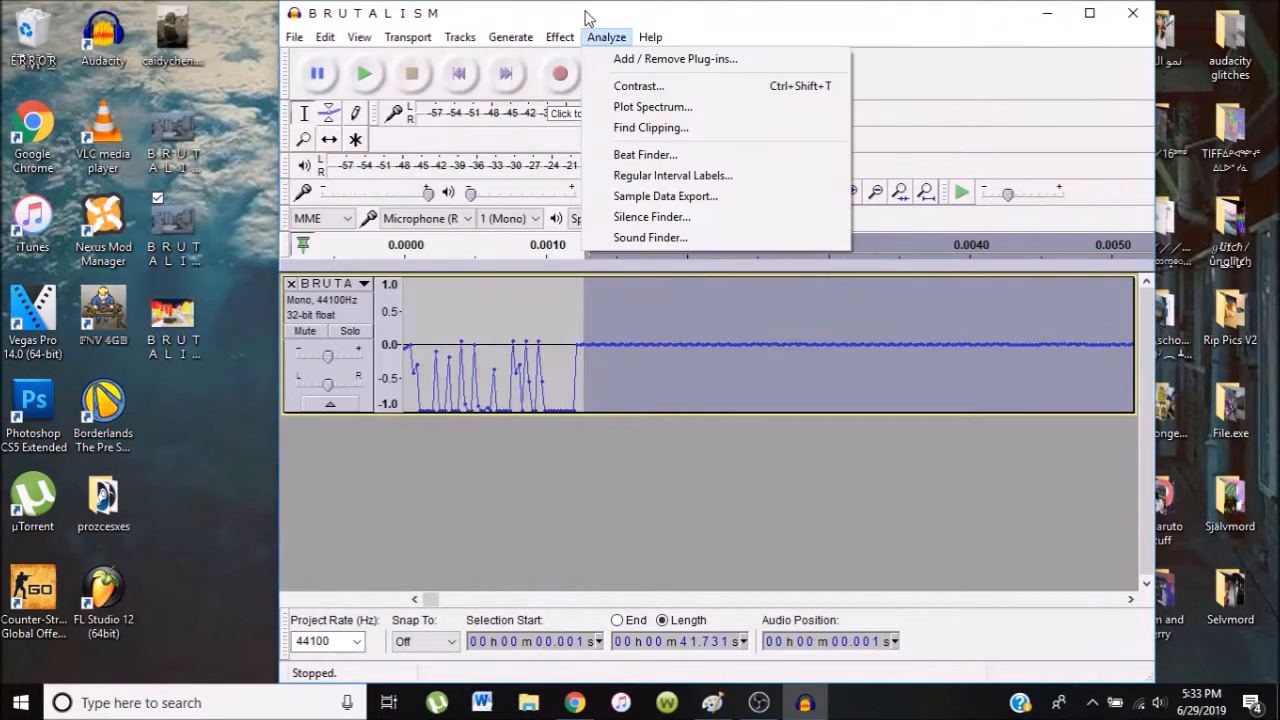
pyautogui.moveTo(329, 37)
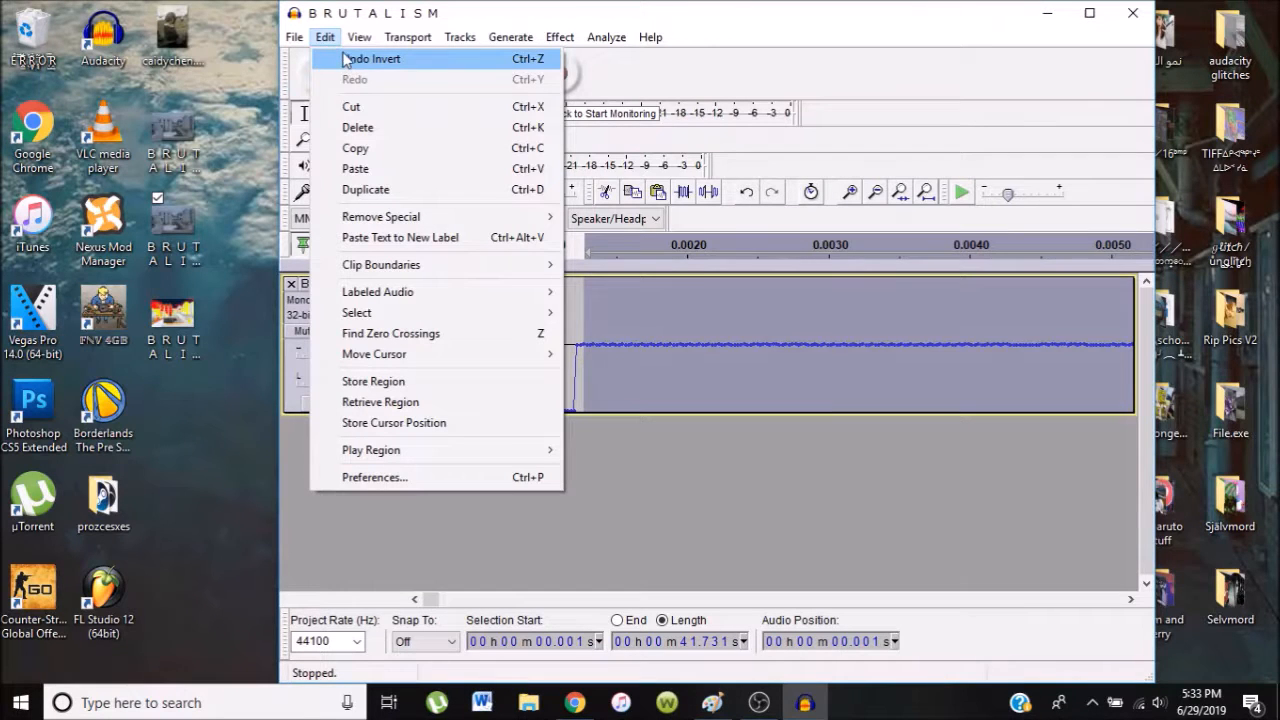
pyautogui.click(365, 58)
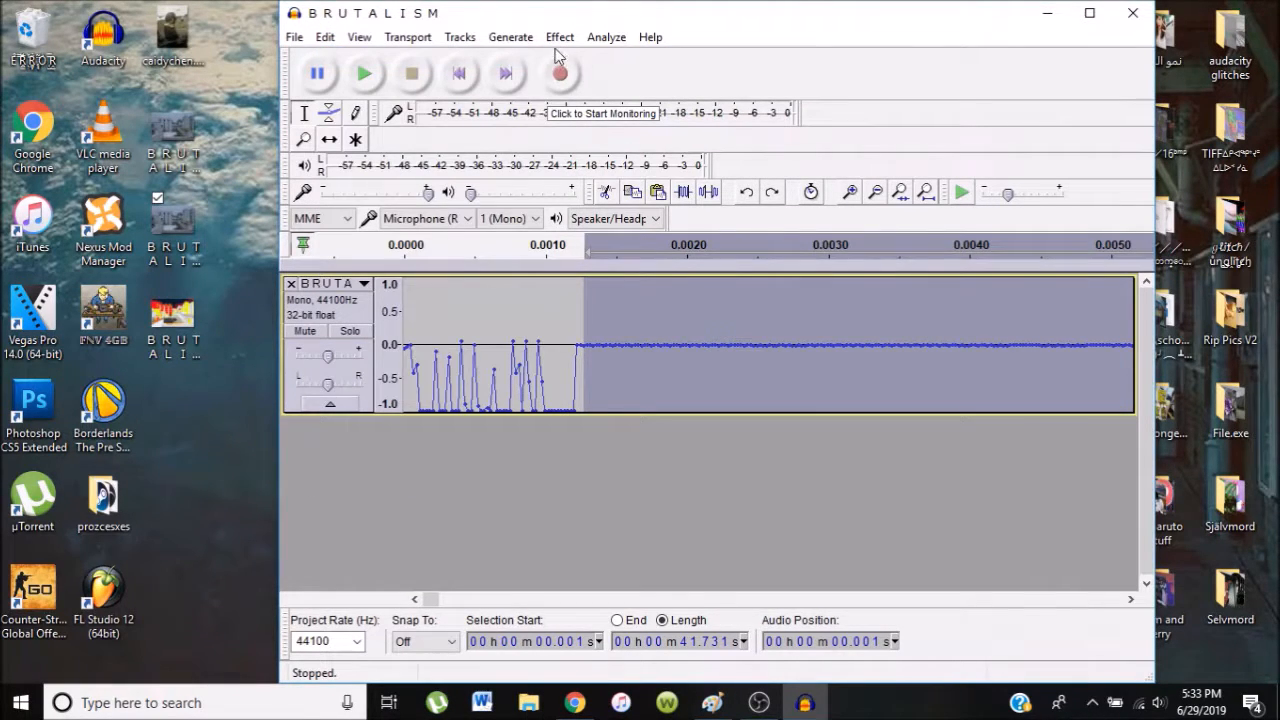
pyautogui.click(326, 37)
pyautogui.click(326, 37)
# - Apply Change Speed to the selected audio after the header with a speed multiplier of .999
pyautogui.click(556, 37)
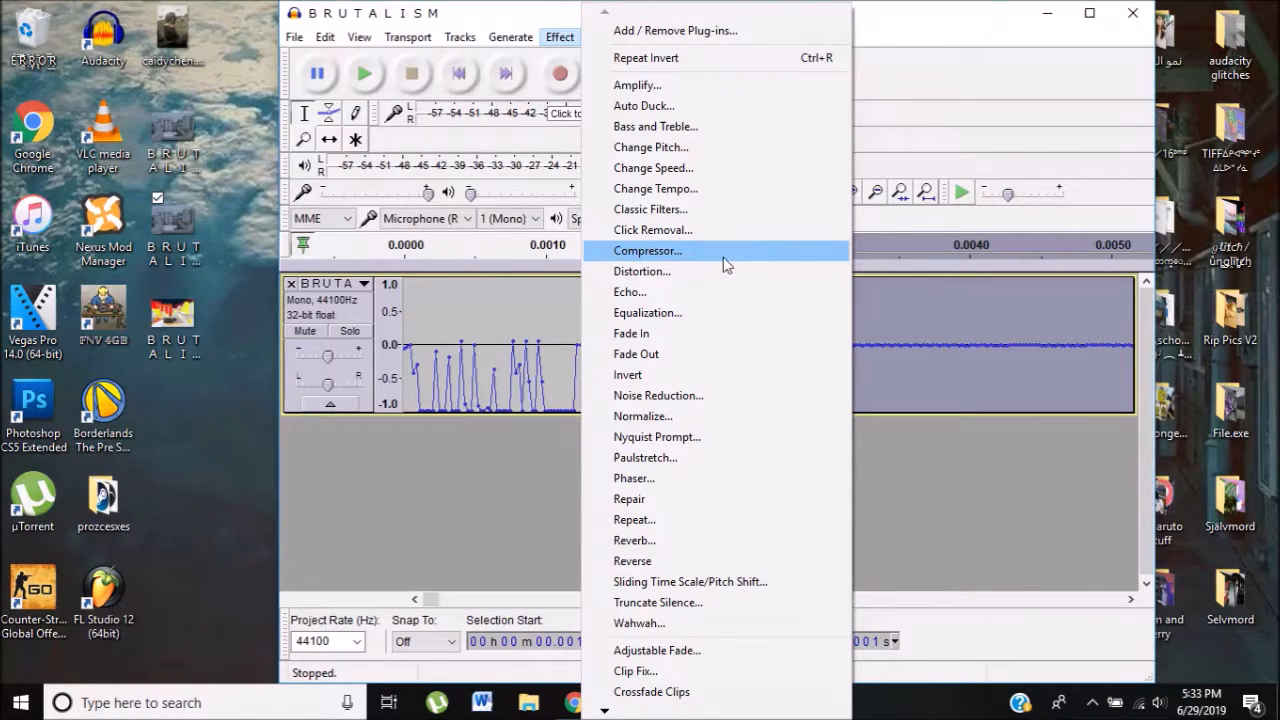
pyautogui.click(698, 178)
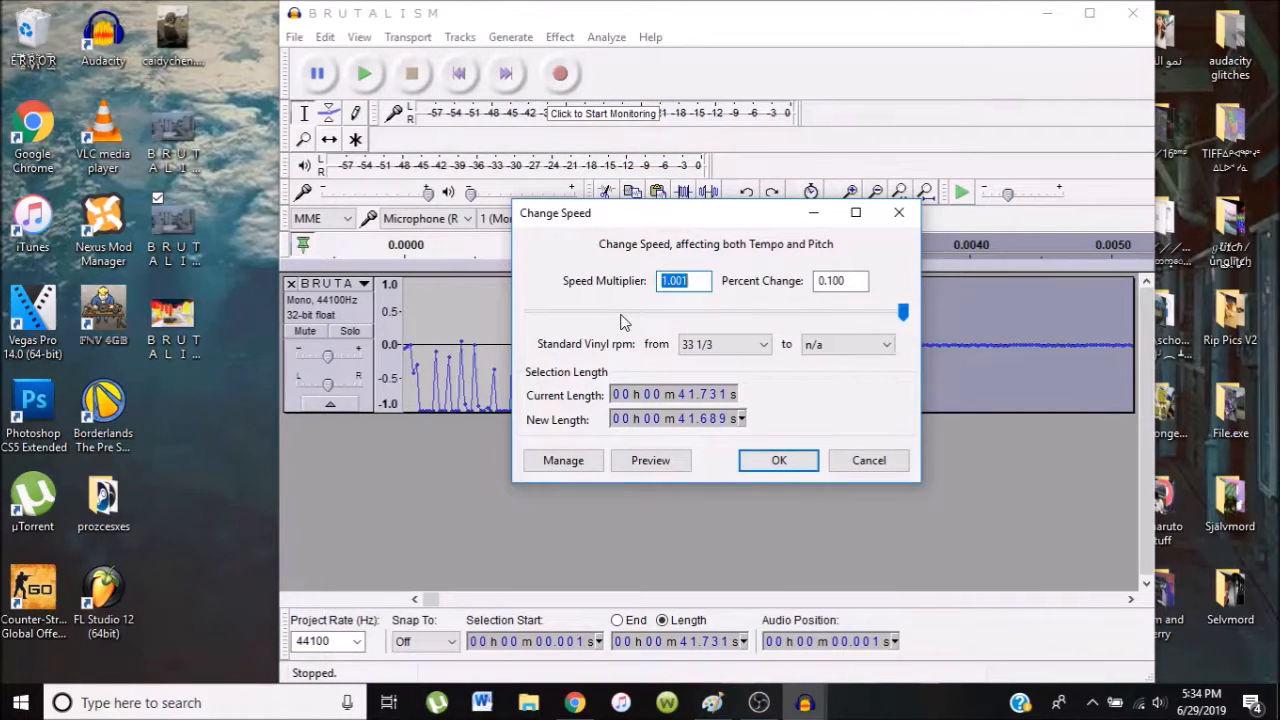
pyautogui.write('.999')
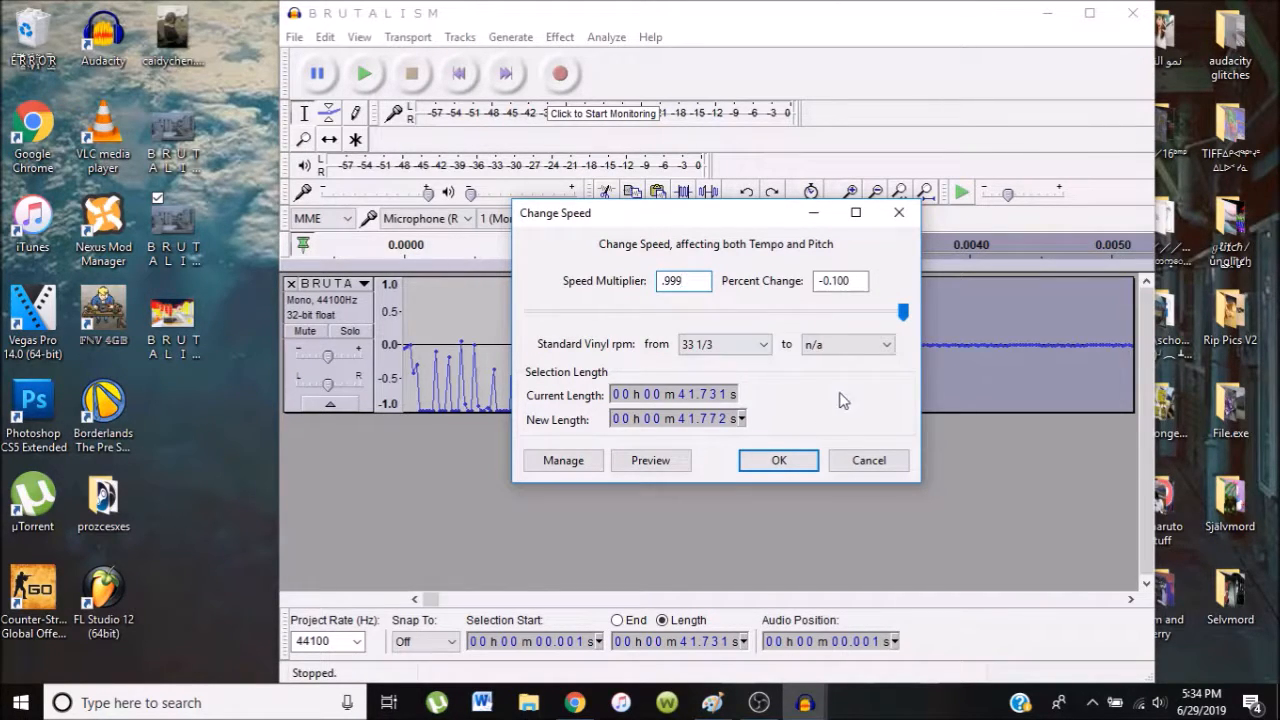
pyautogui.click(803, 462)
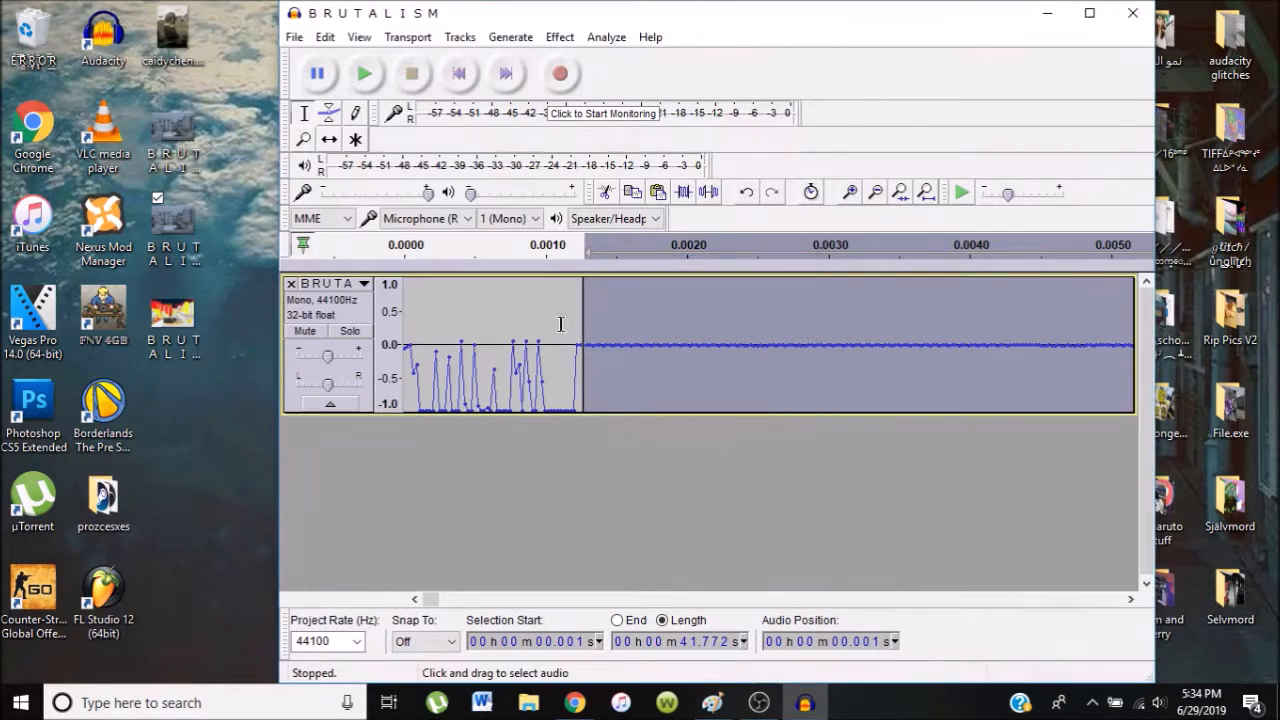
# - Begin another audio export to the desktop with the file name "B R U T A L I S Mb.bmp"
pyautogui.click(295, 37)
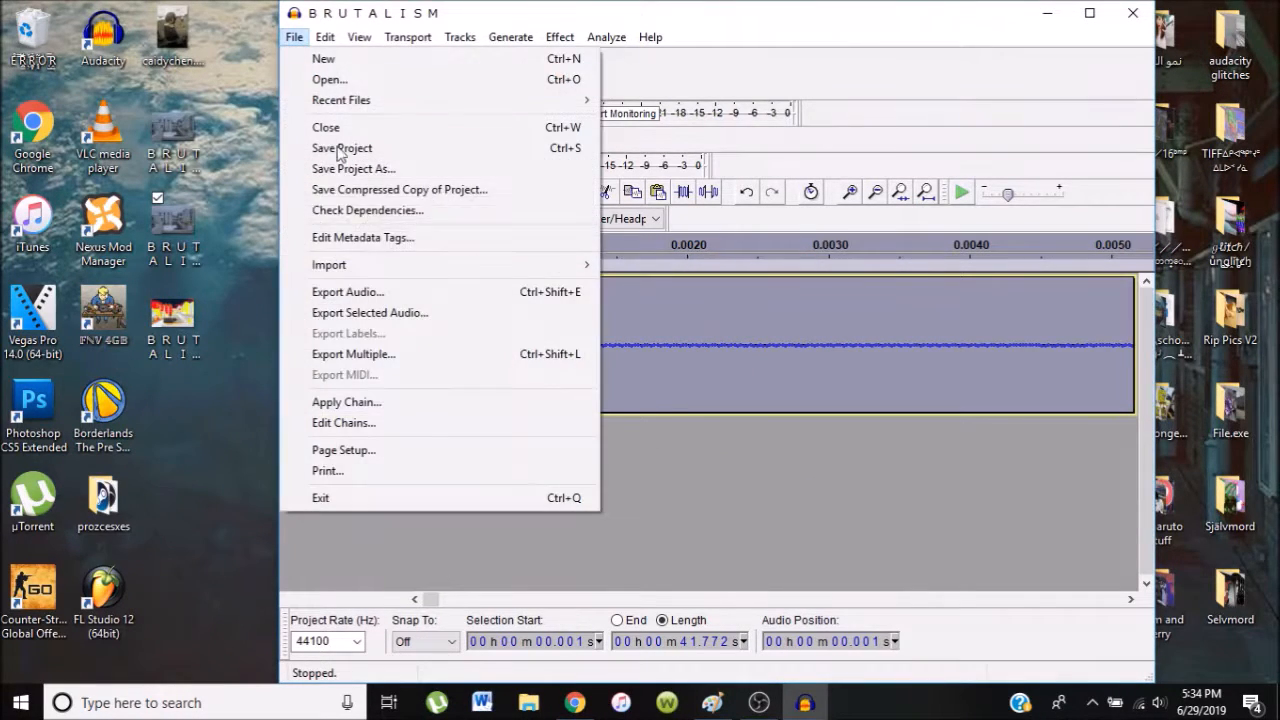
pyautogui.click(348, 293)
pyautogui.click(575, 398)
pyautogui.doubleClick(573, 398)
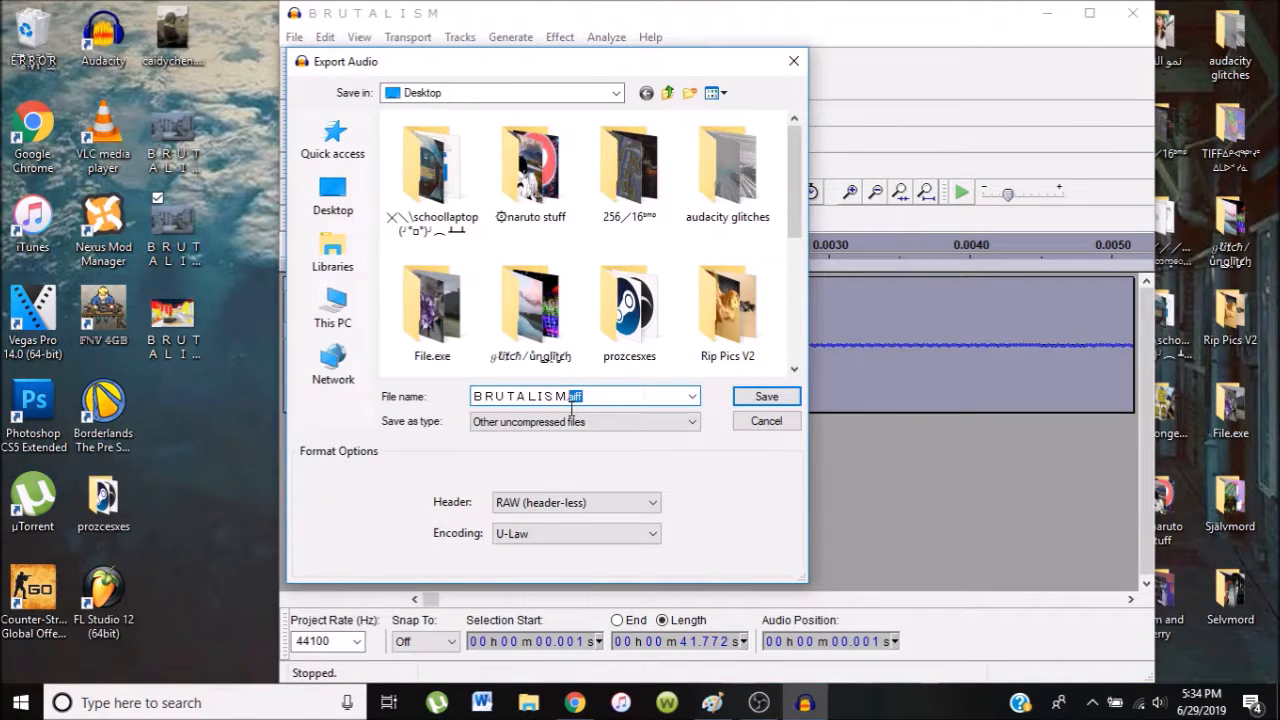
pyautogui.write('b')
# - Set the export encoding to A-Law and export the audio as "B R U T A L I S Mb.bmp", accepting the nonstandard extension and empty metadata tags
pyautogui.click(545, 533)
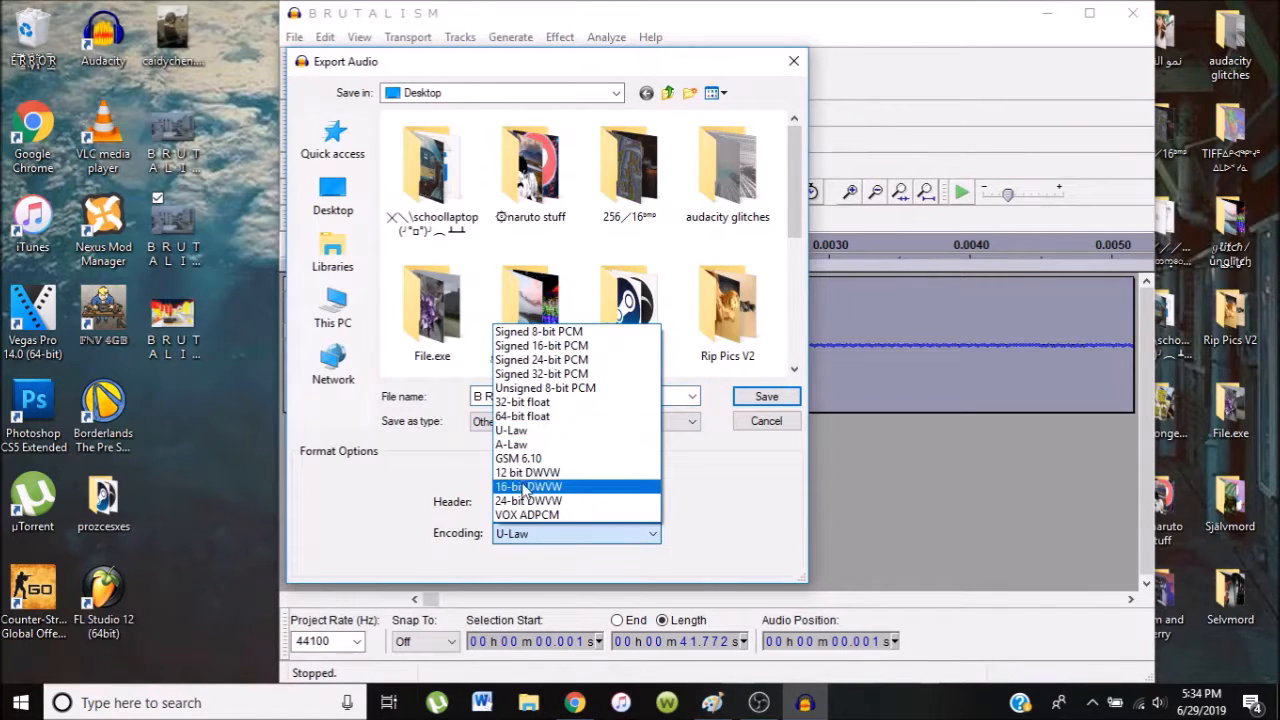
pyautogui.click(536, 445)
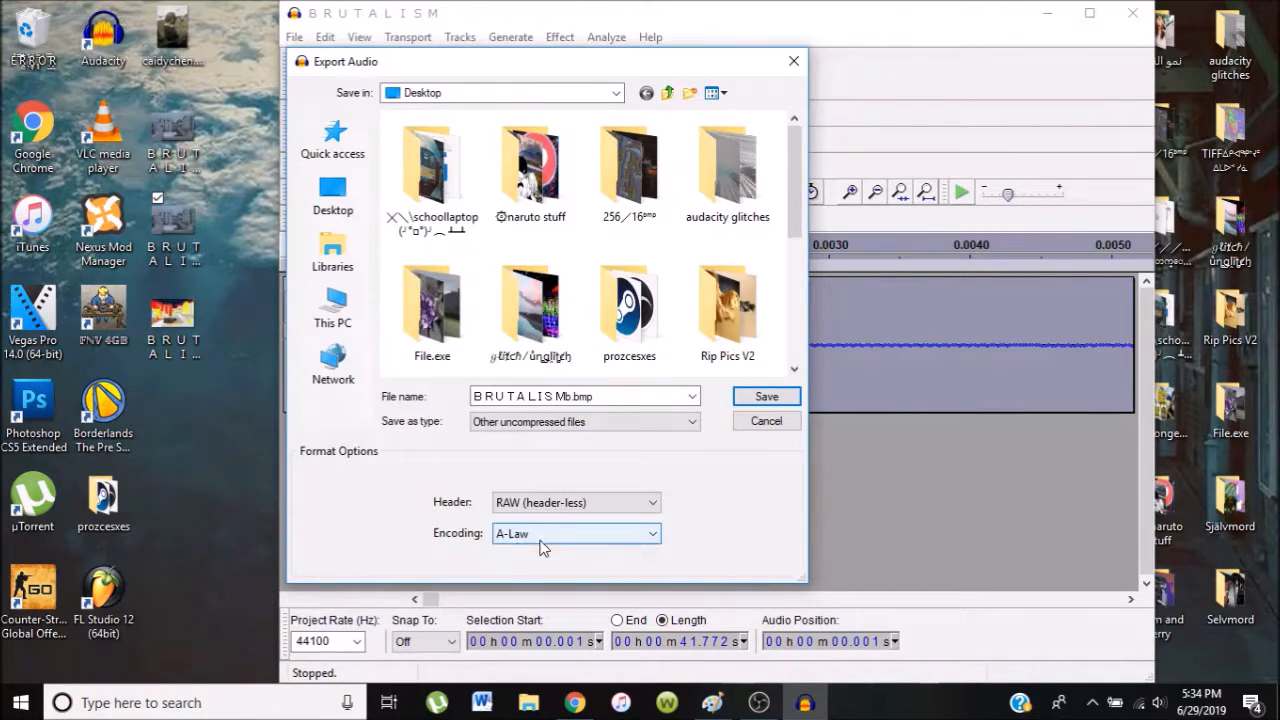
pyautogui.click(787, 400)
pyautogui.click(858, 400)
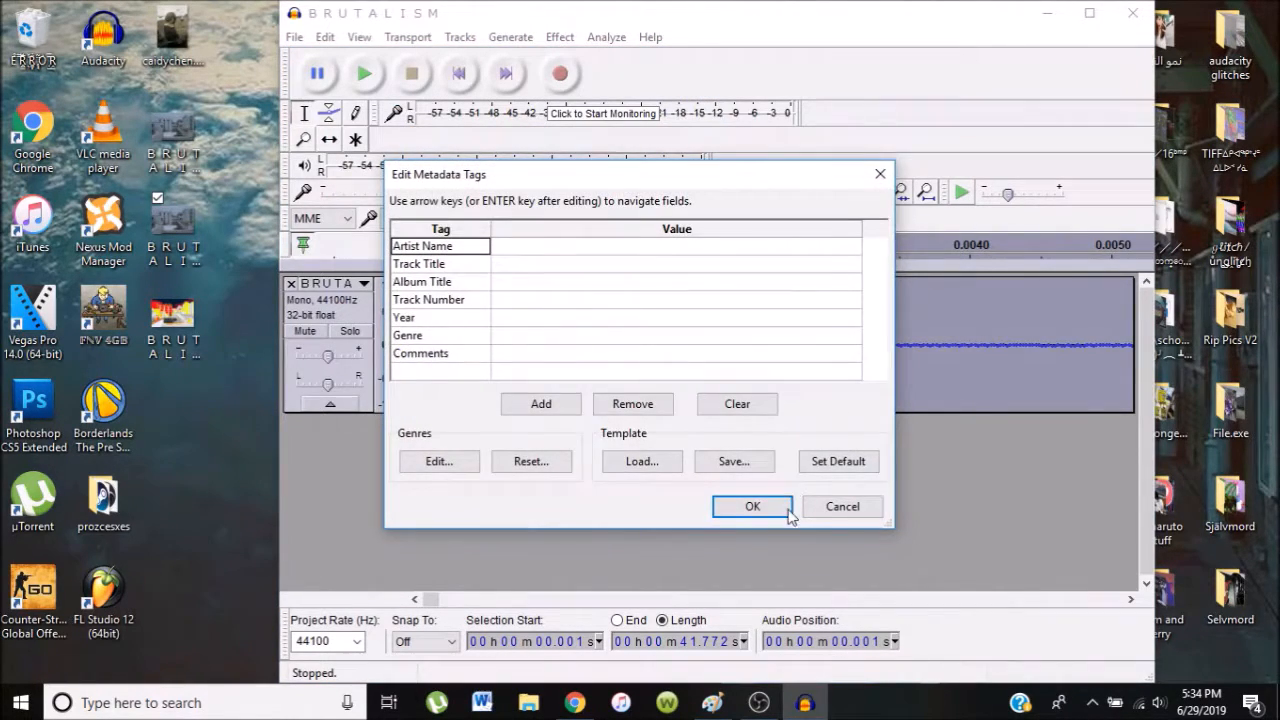
pyautogui.click(789, 507)
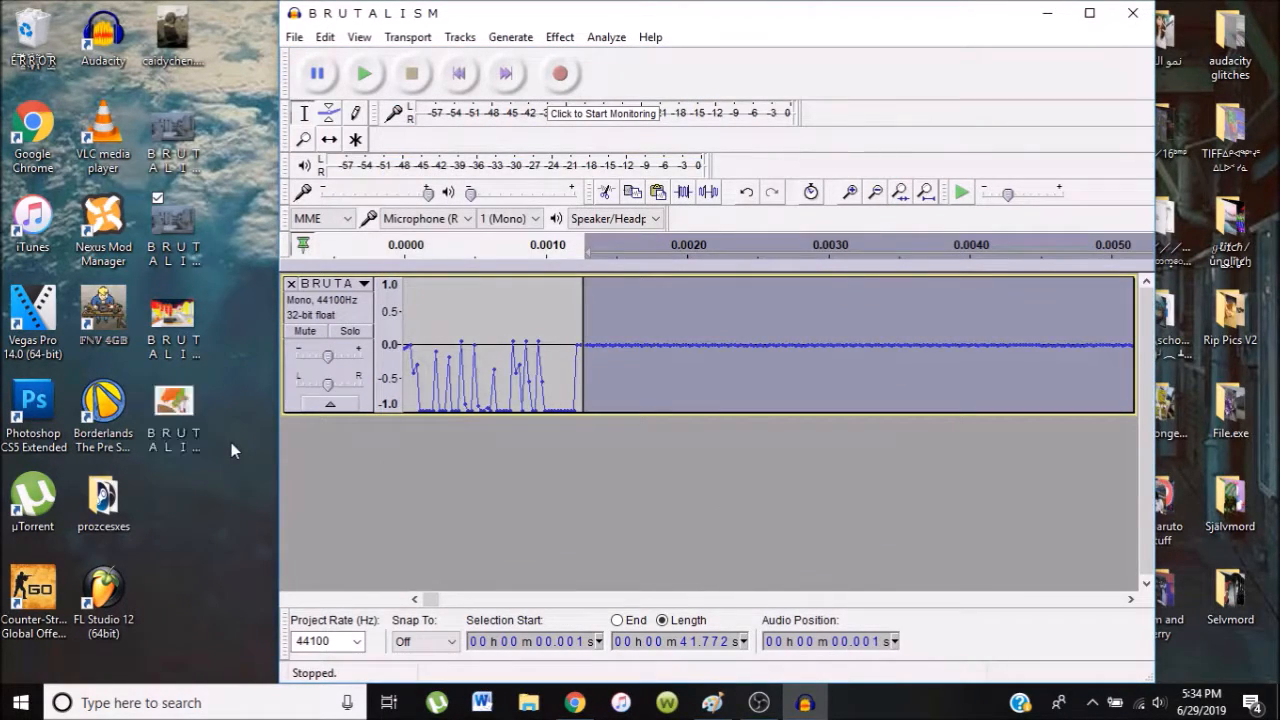
# - Try to open the exported "B R U T A L I S Mb.bmp" from the desktop, and delete the file
pyautogui.click(176, 412)
pyautogui.doubleClick(176, 412)
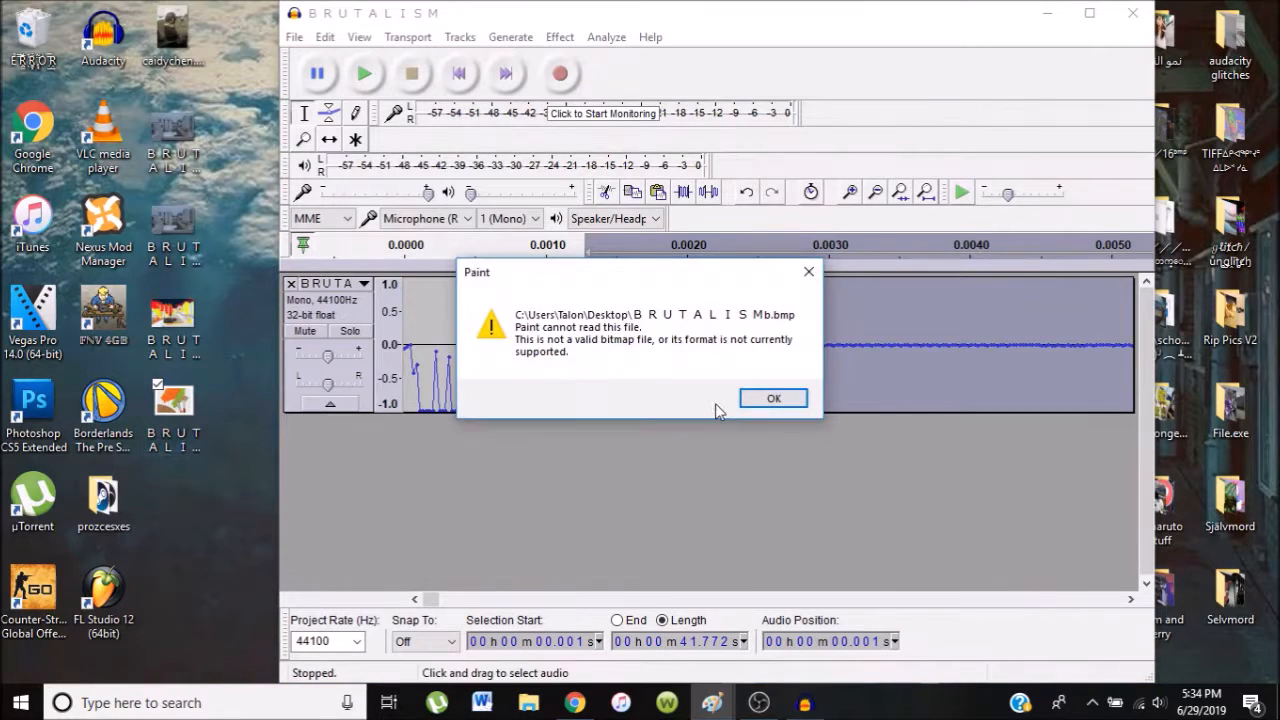
pyautogui.click(766, 398)
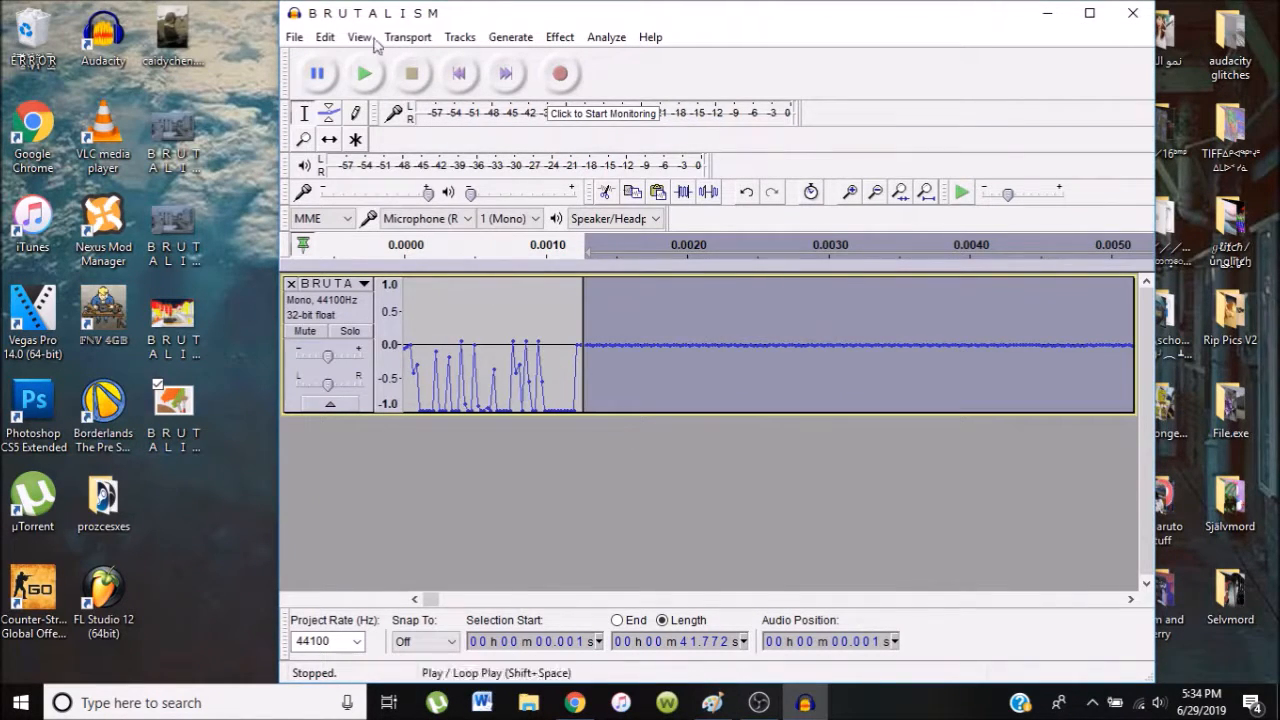
pyautogui.click(294, 39)
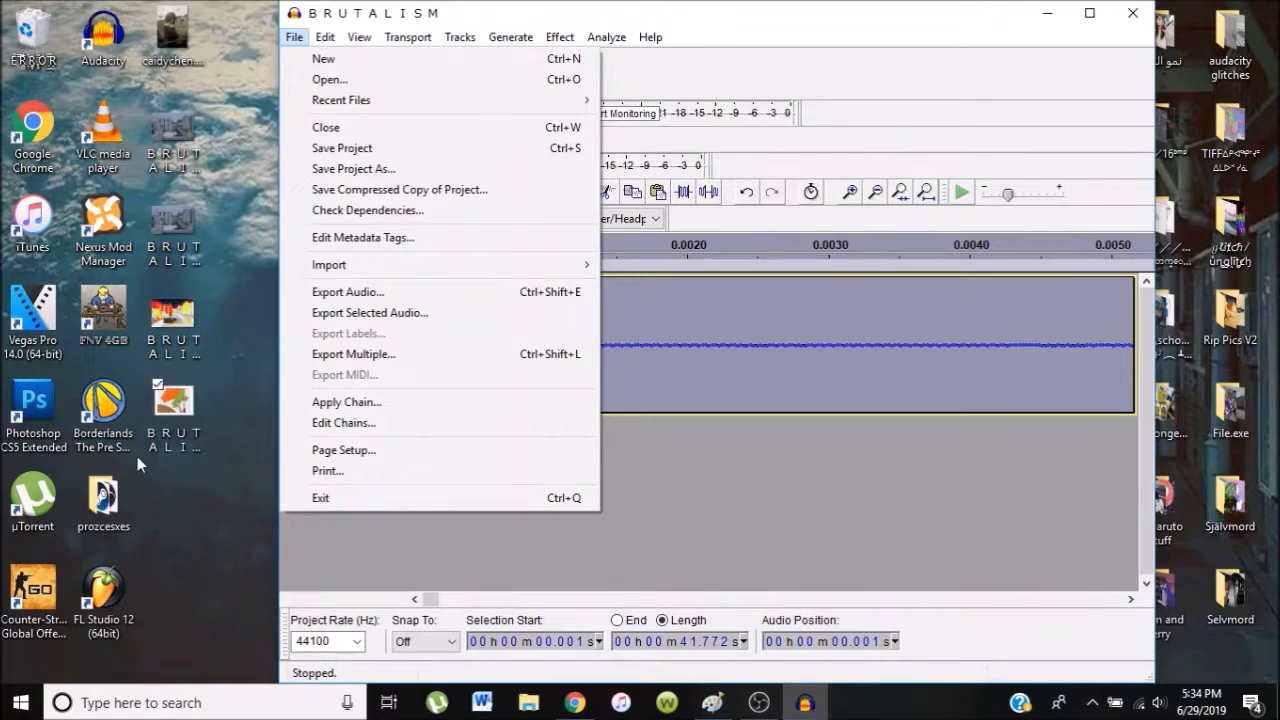
pyautogui.click(160, 425)
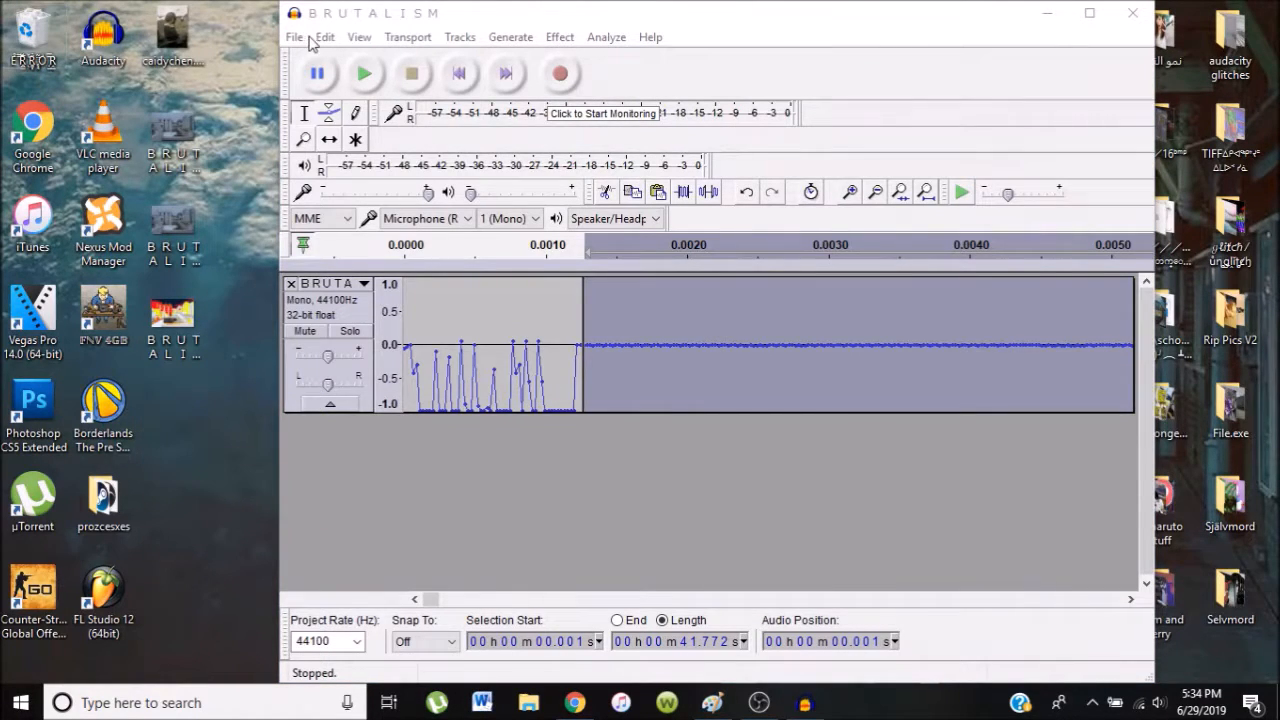
# - Begin a new audio export to the desktop with the encoding set to U-Law
pyautogui.click(294, 37)
pyautogui.click(330, 289)
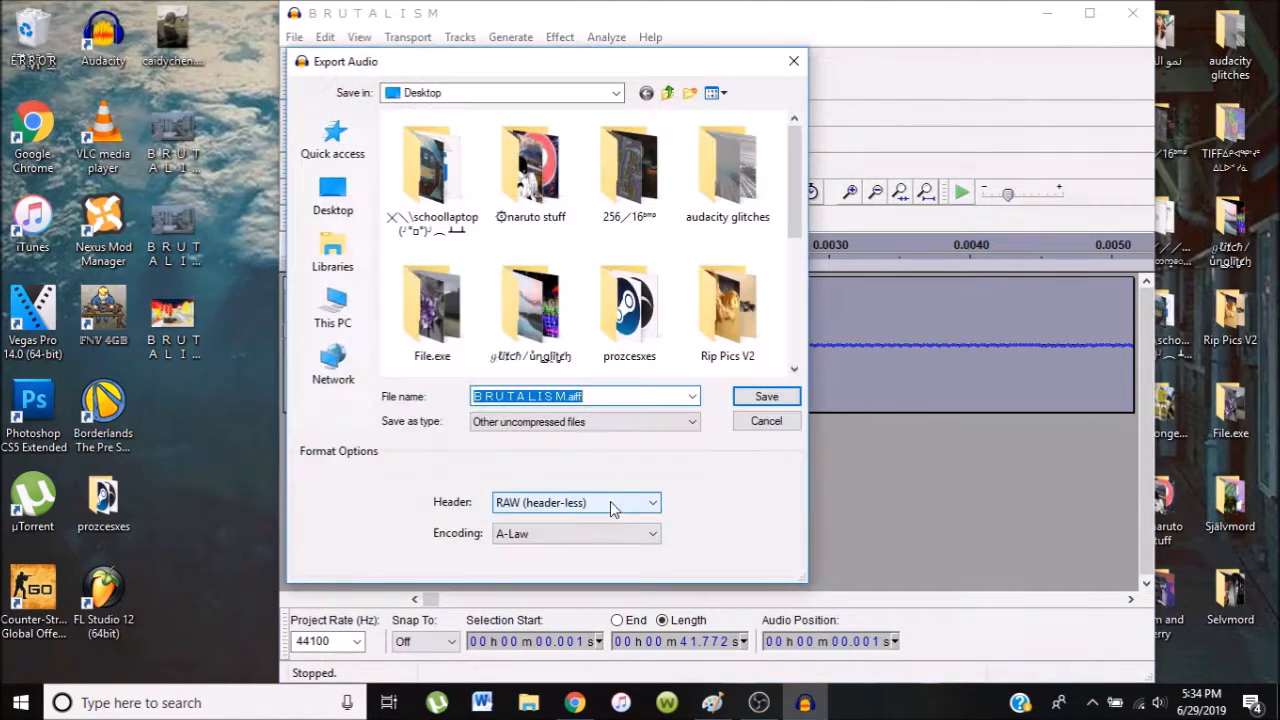
pyautogui.click(575, 533)
pyautogui.click(512, 432)
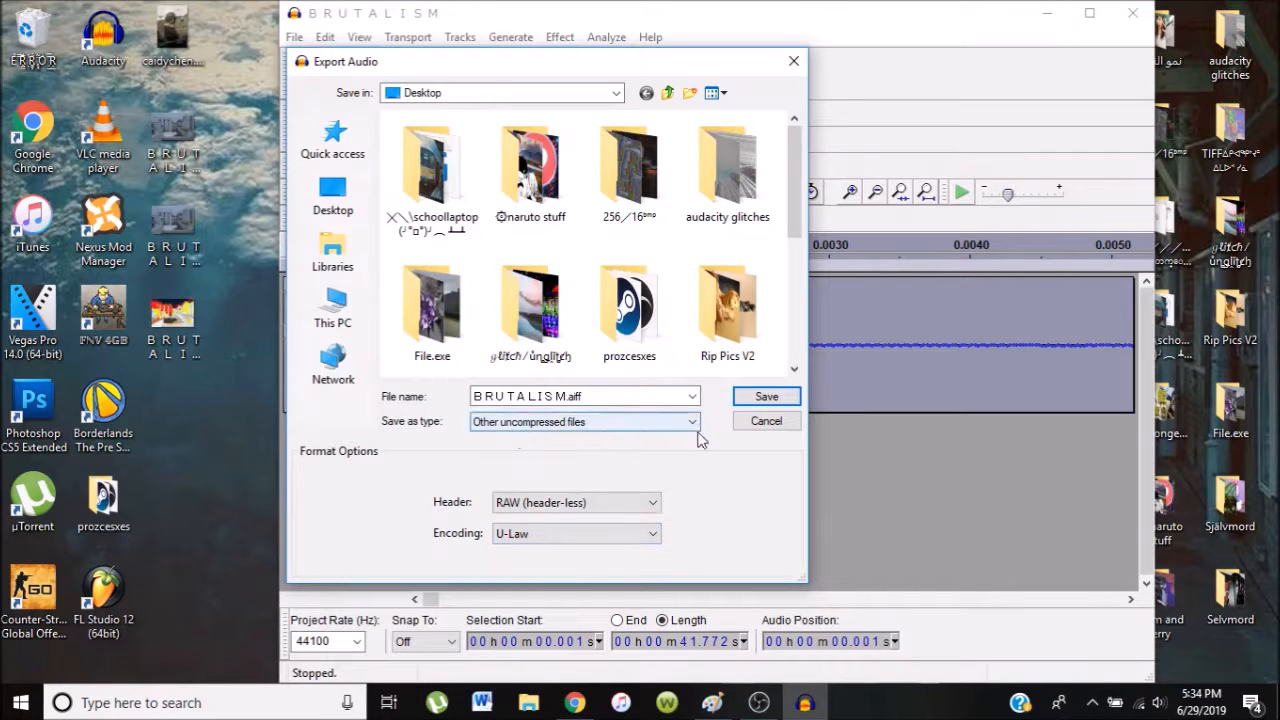
# - Name the export file "B R U T A L I S Mb.bmp" and save it, accepting the nonstandard extension and empty metadata tags
pyautogui.click(630, 398)
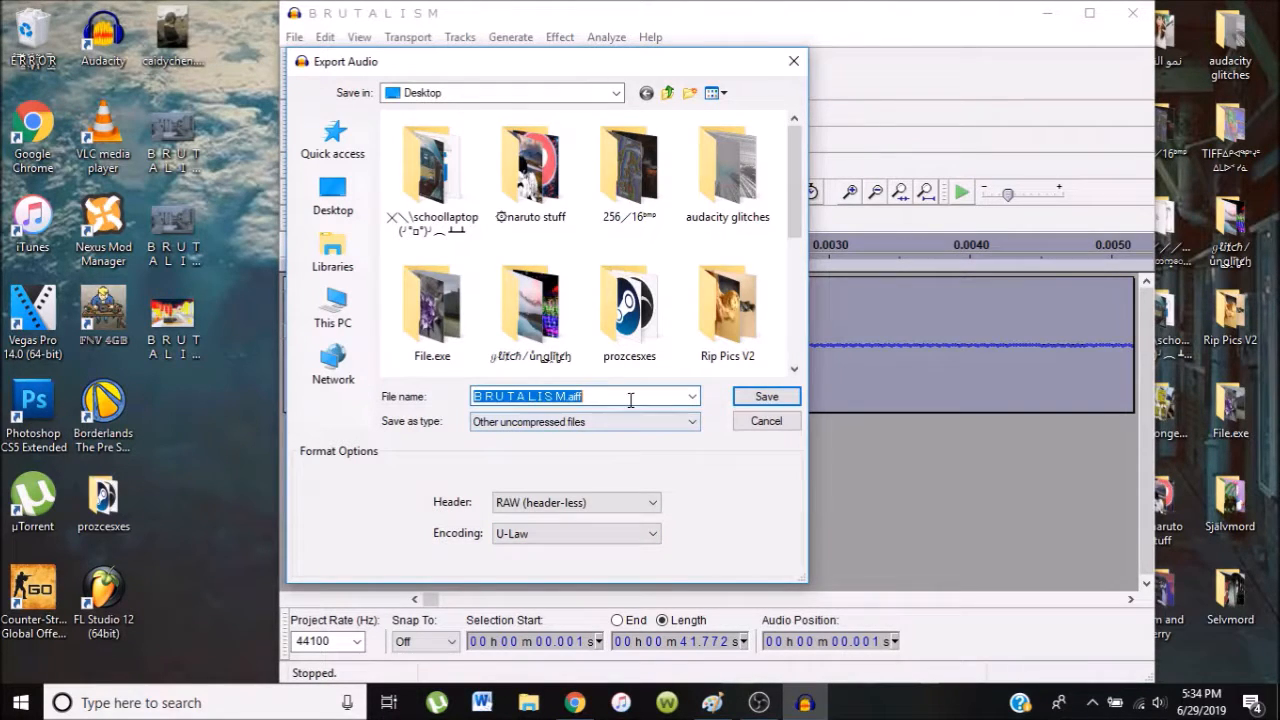
pyautogui.click(599, 396)
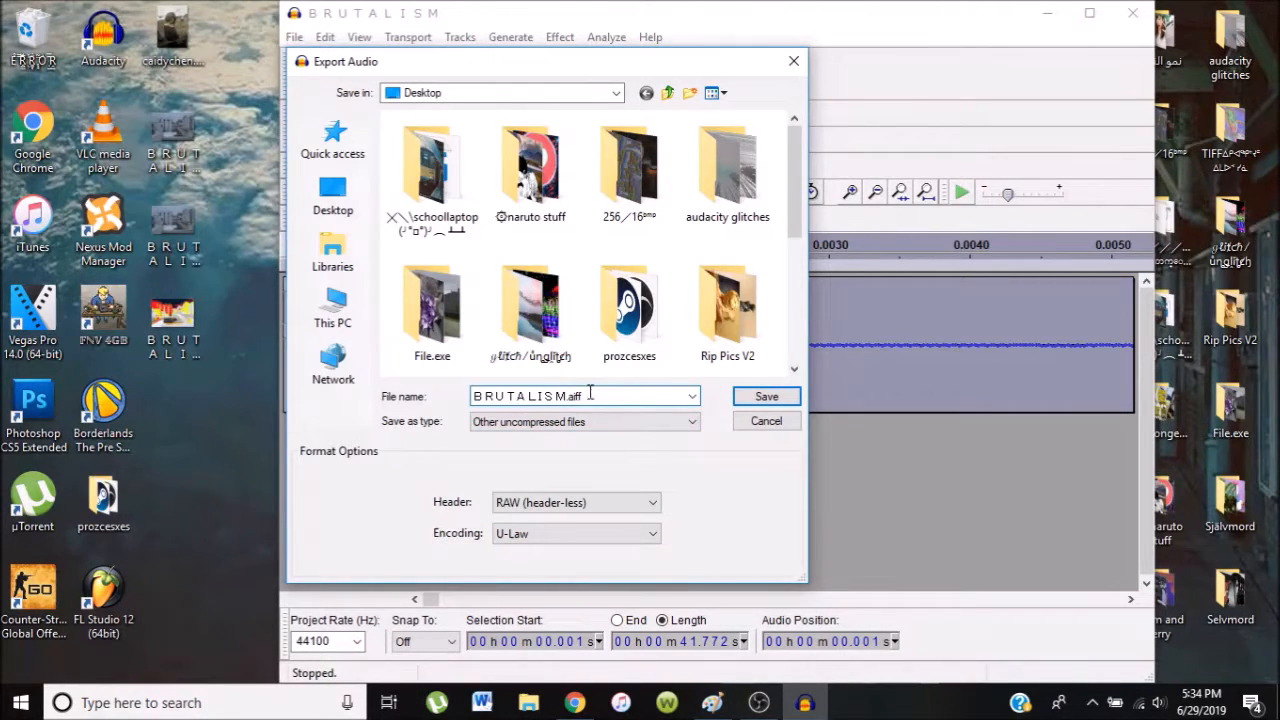
pyautogui.moveTo(591, 396); pyautogui.dragTo(563, 398)
pyautogui.press('BackSpace')
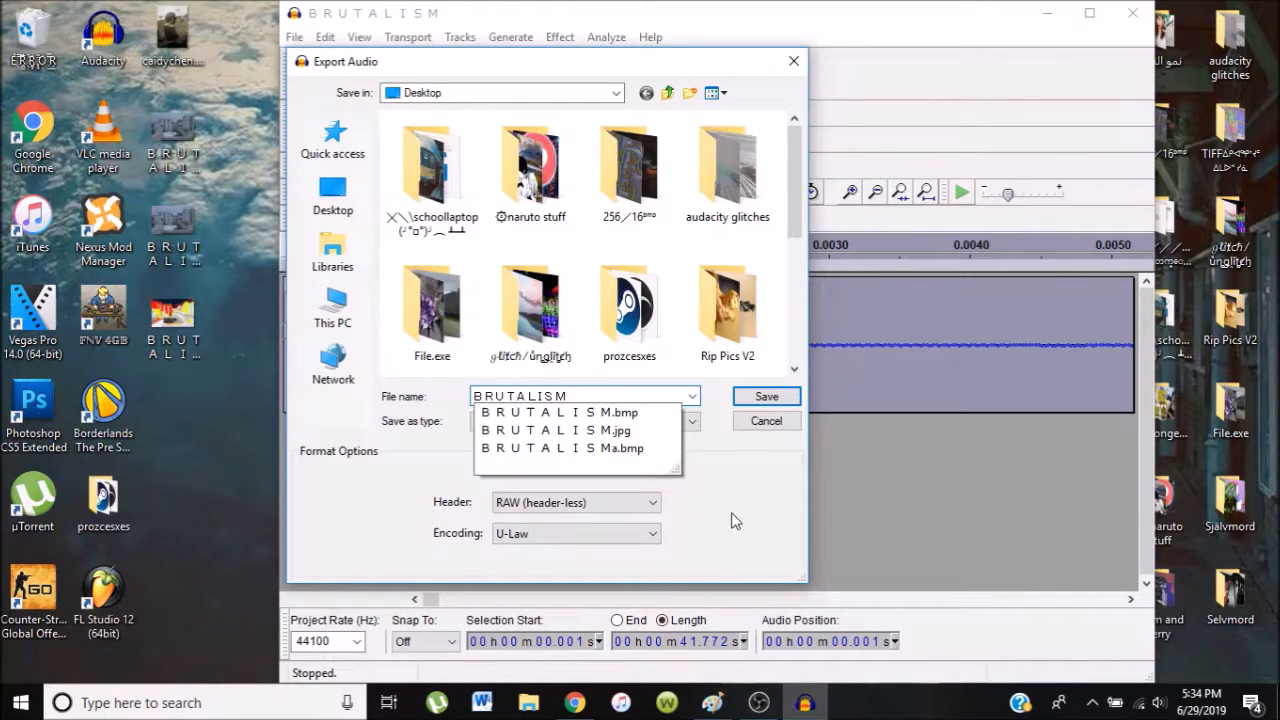
pyautogui.write('b')
pyautogui.press('BackSpace')
pyautogui.write('b.bmp')
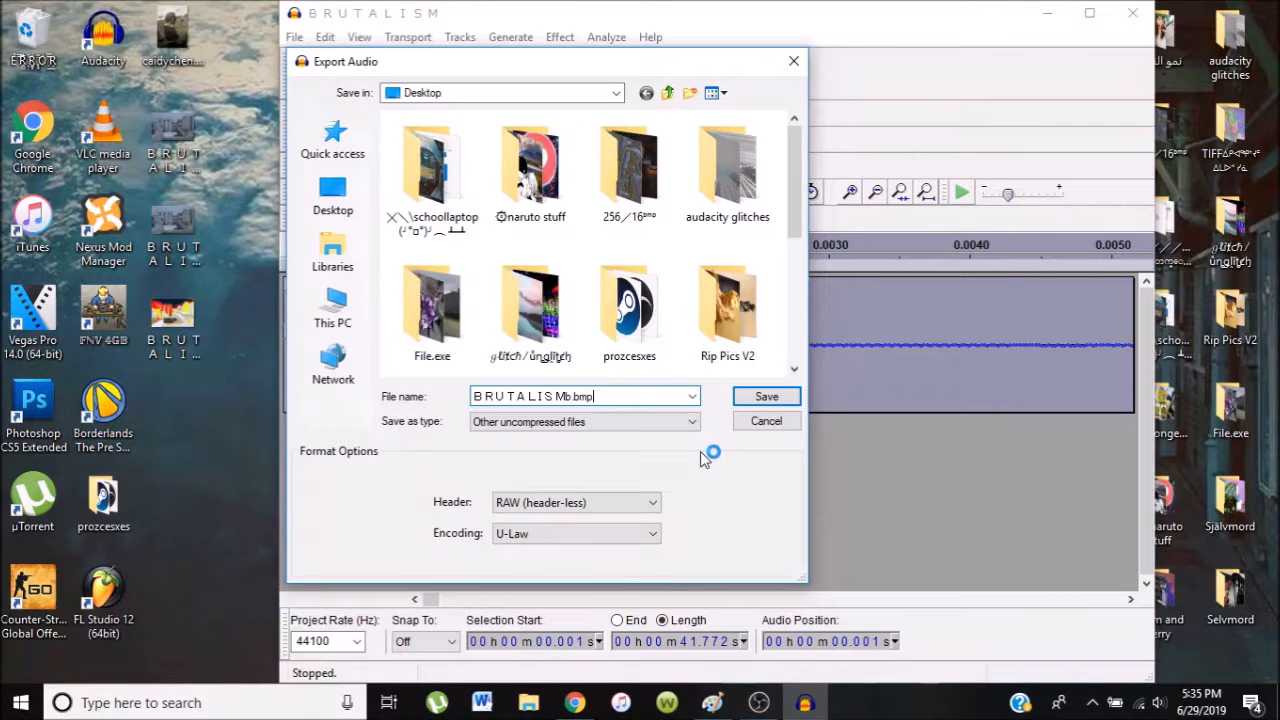
pyautogui.click(766, 397)
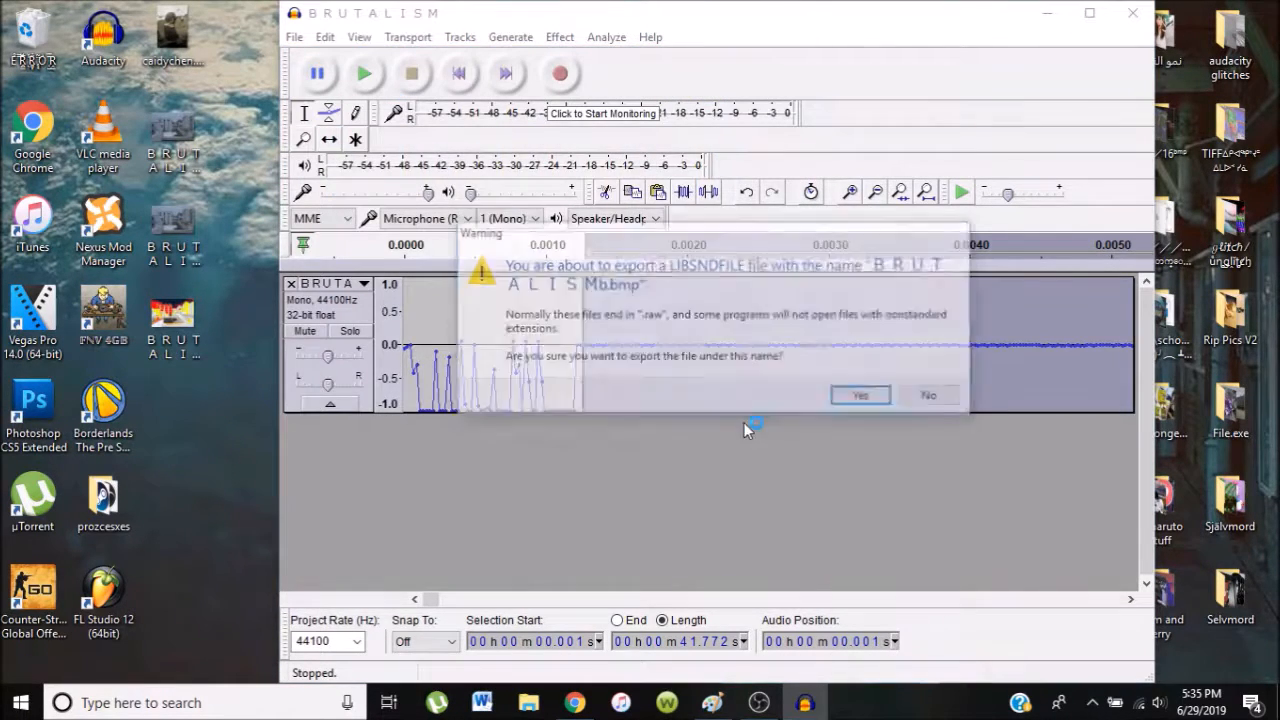
pyautogui.click(856, 396)
pyautogui.click(749, 505)
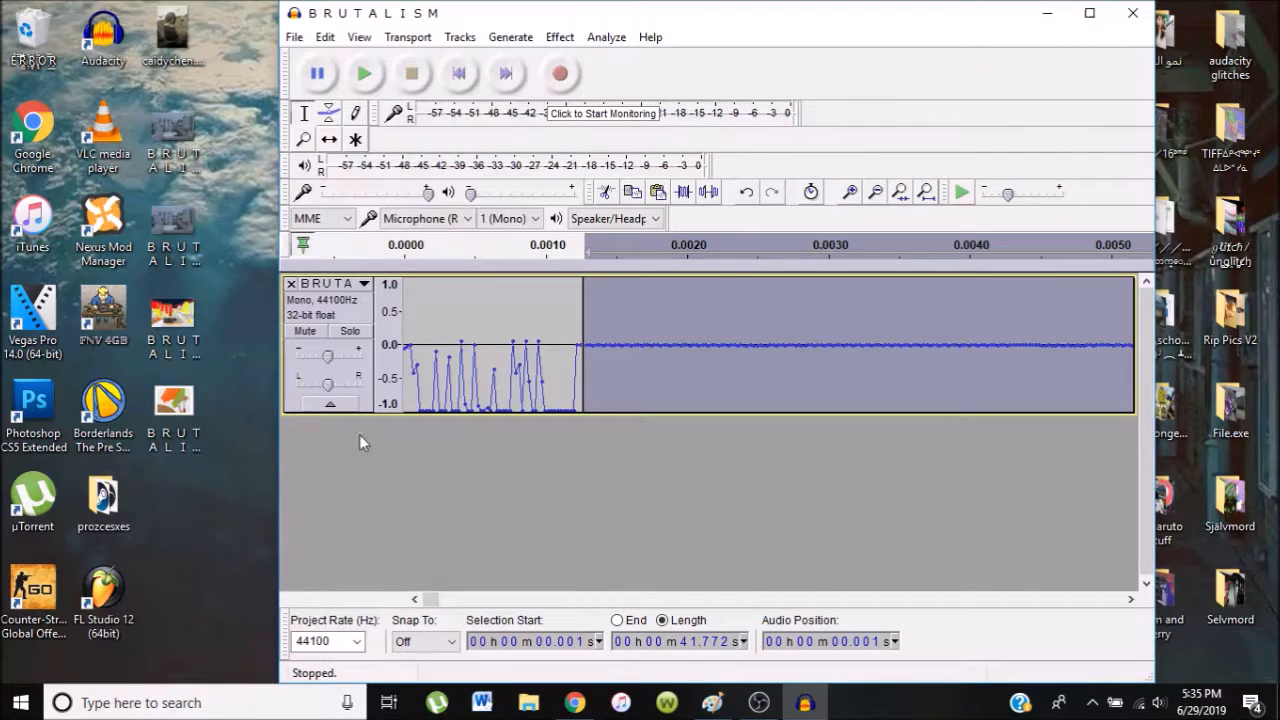
# - Try to open the newly exported "B R U T A L I S Mb.bmp" from the desktop
pyautogui.click(179, 414)
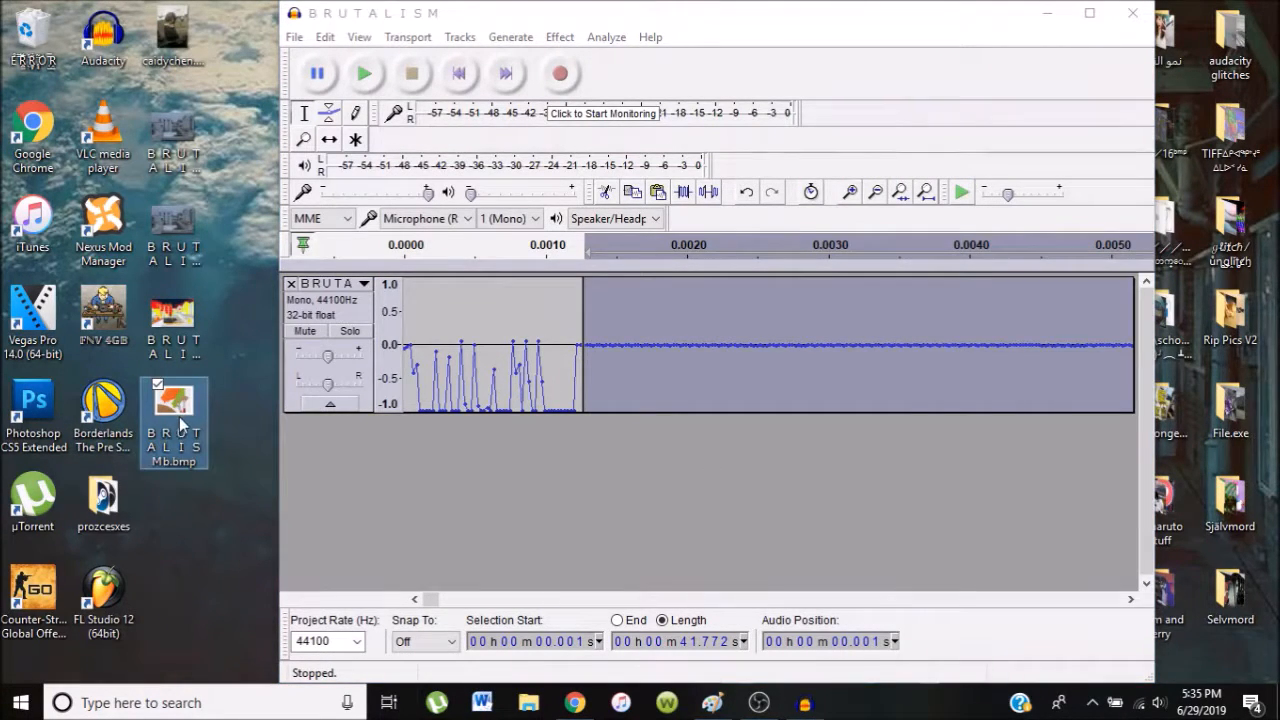
pyautogui.doubleClick(179, 420)
pyautogui.click(766, 397)
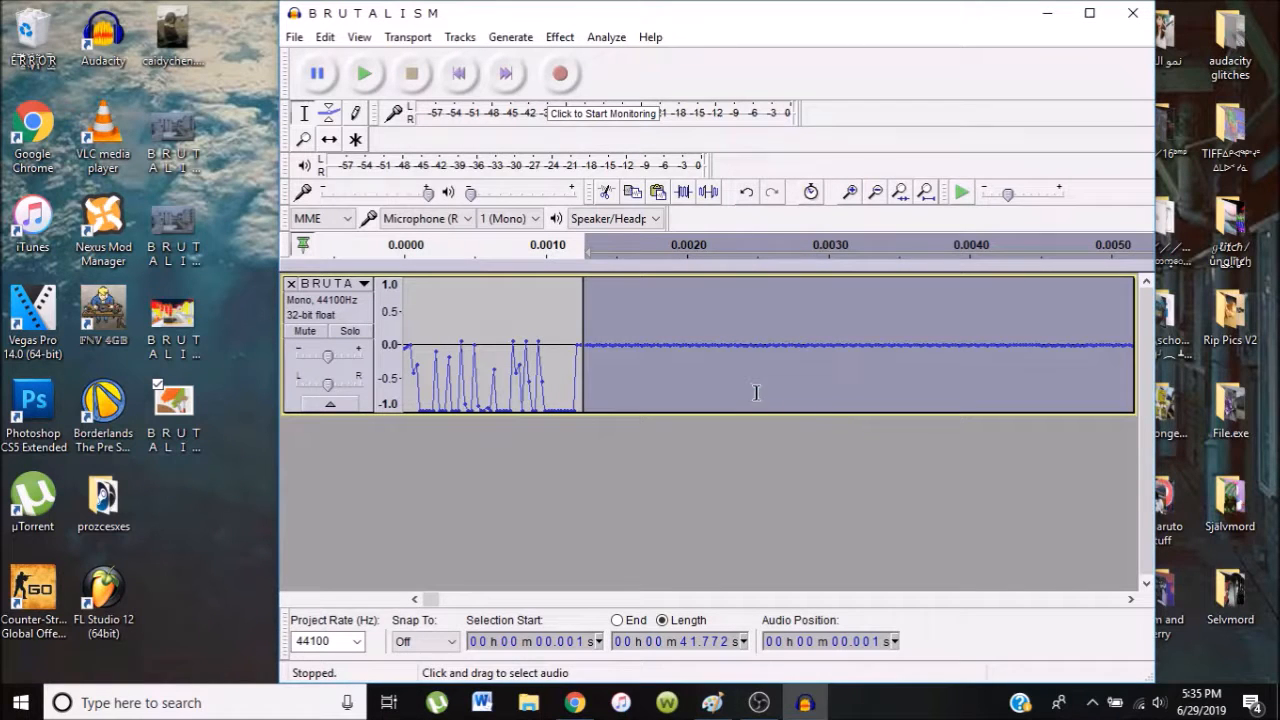
# - Undo the Change Speed effect on the track
pyautogui.click(323, 38)
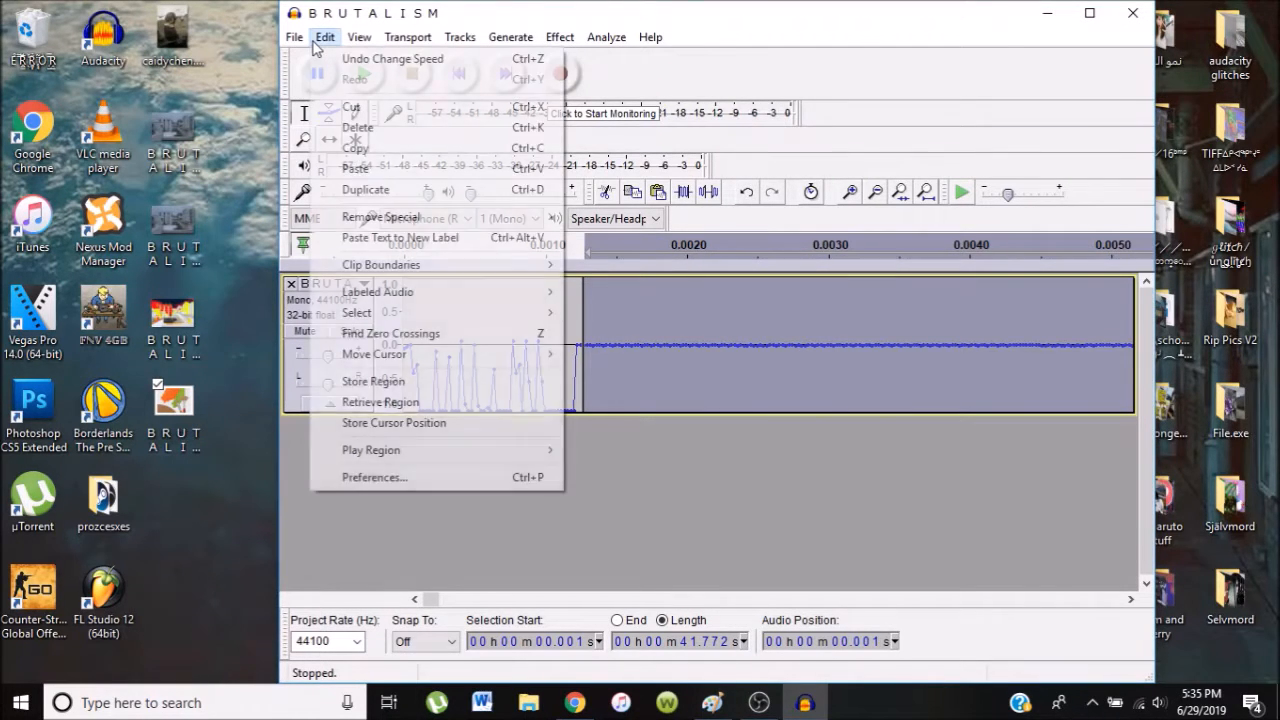
pyautogui.click(330, 57)
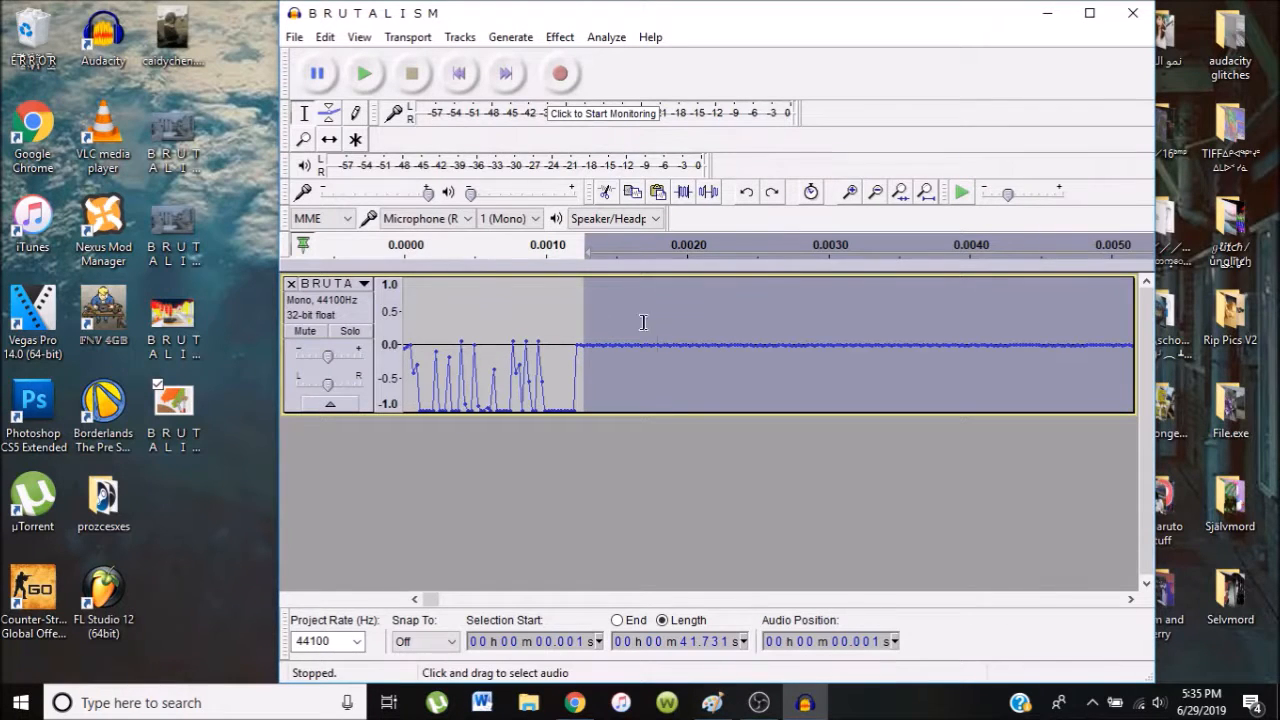
pyautogui.click(325, 37)
pyautogui.click(325, 37)
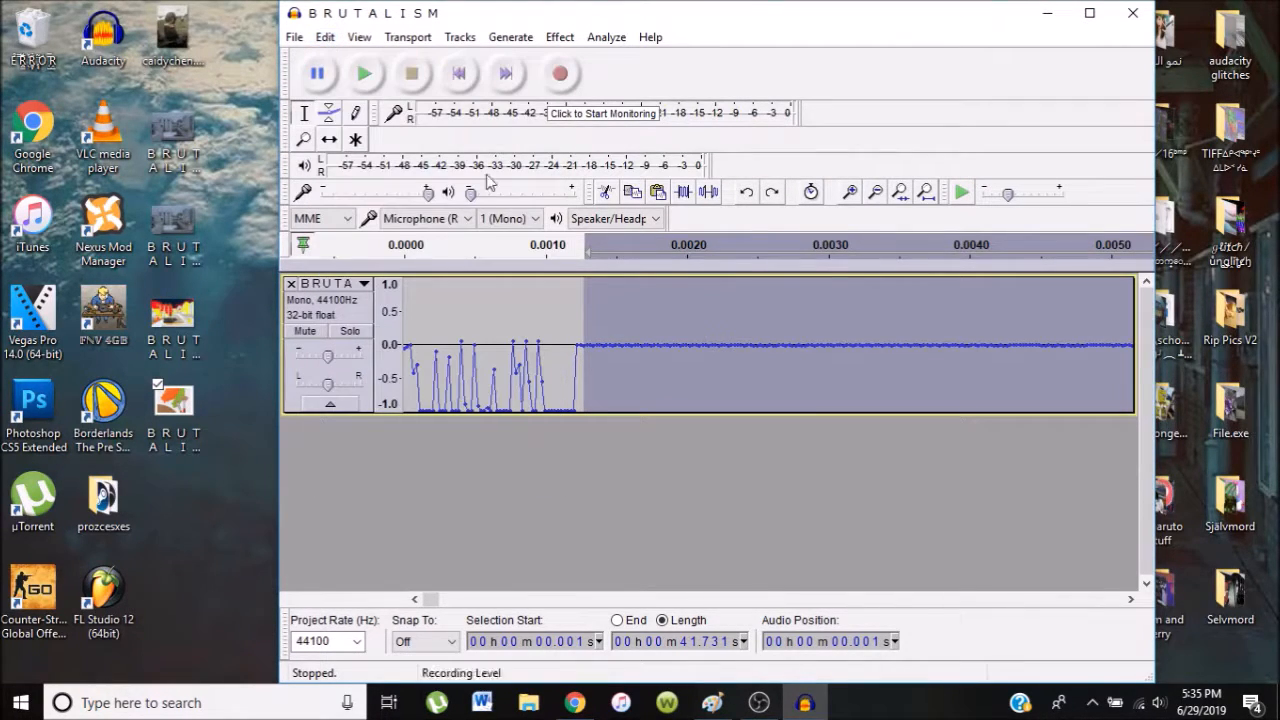
# - Move the selection's start slightly further past the header and apply Change Speed with a speed multiplier of 0.999
pyautogui.moveTo(594, 320); pyautogui.dragTo(598, 314)
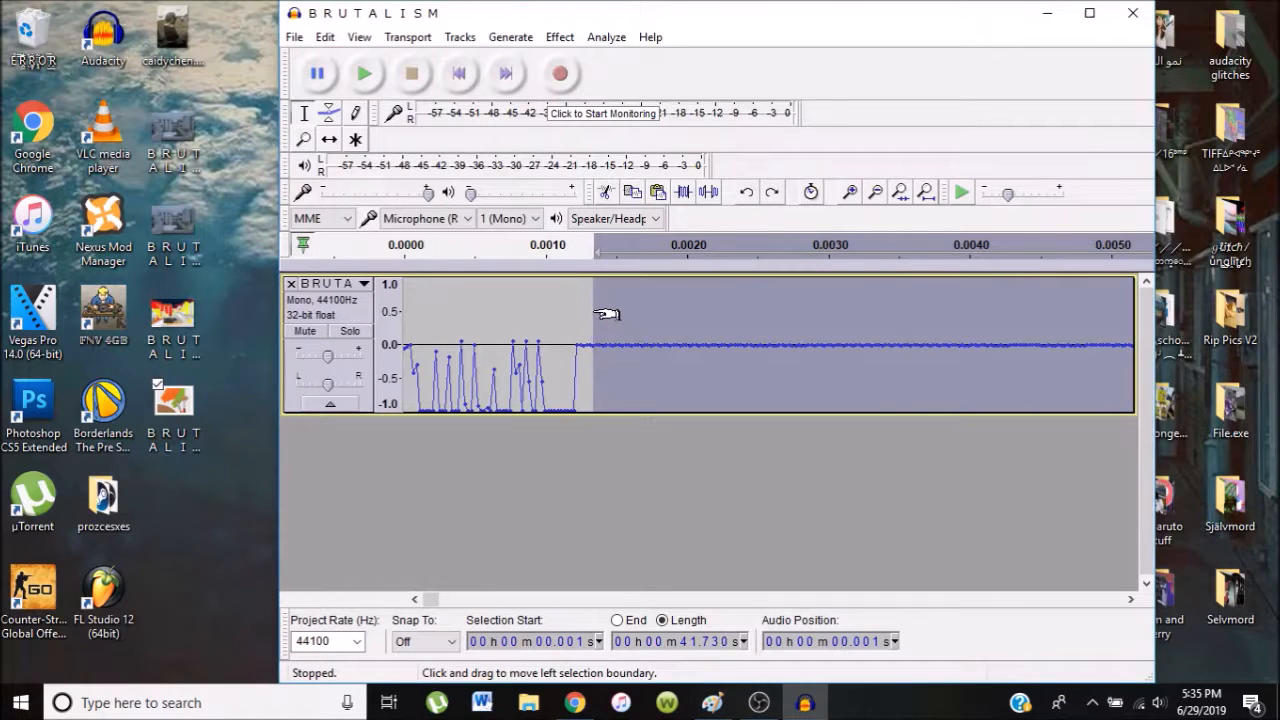
pyautogui.click(325, 37)
pyautogui.click(325, 37)
pyautogui.click(560, 37)
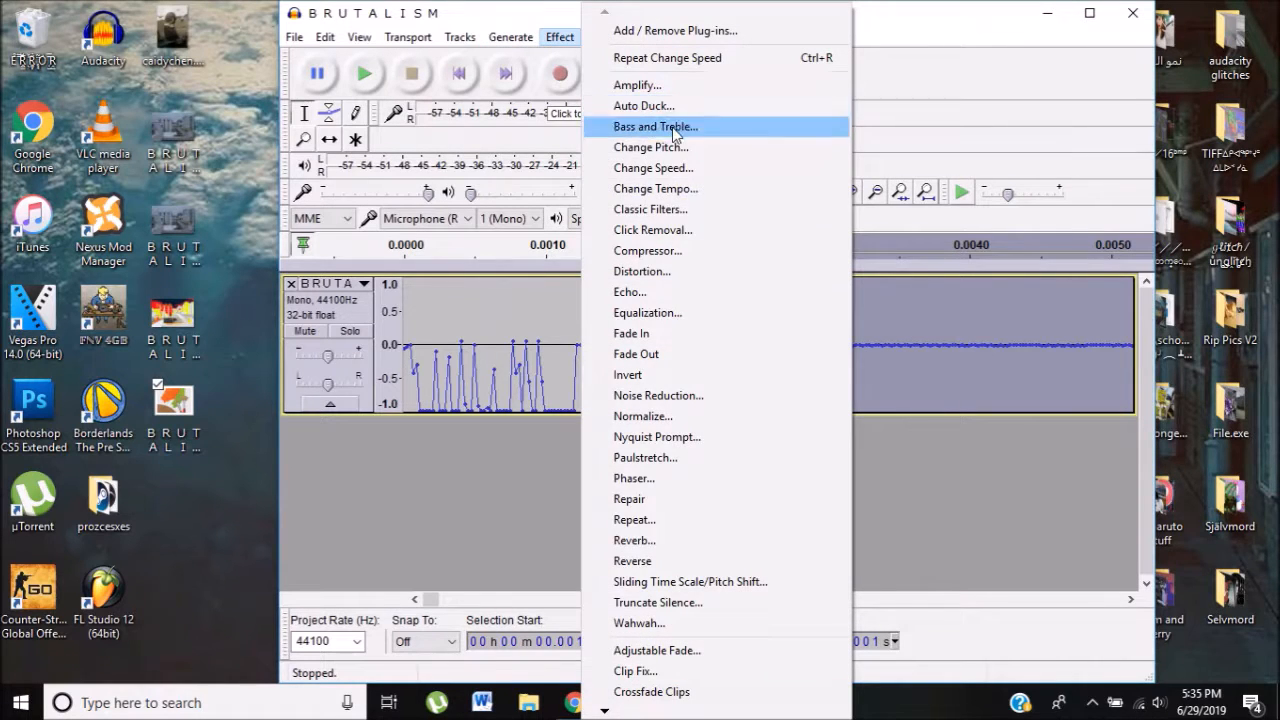
pyautogui.click(675, 176)
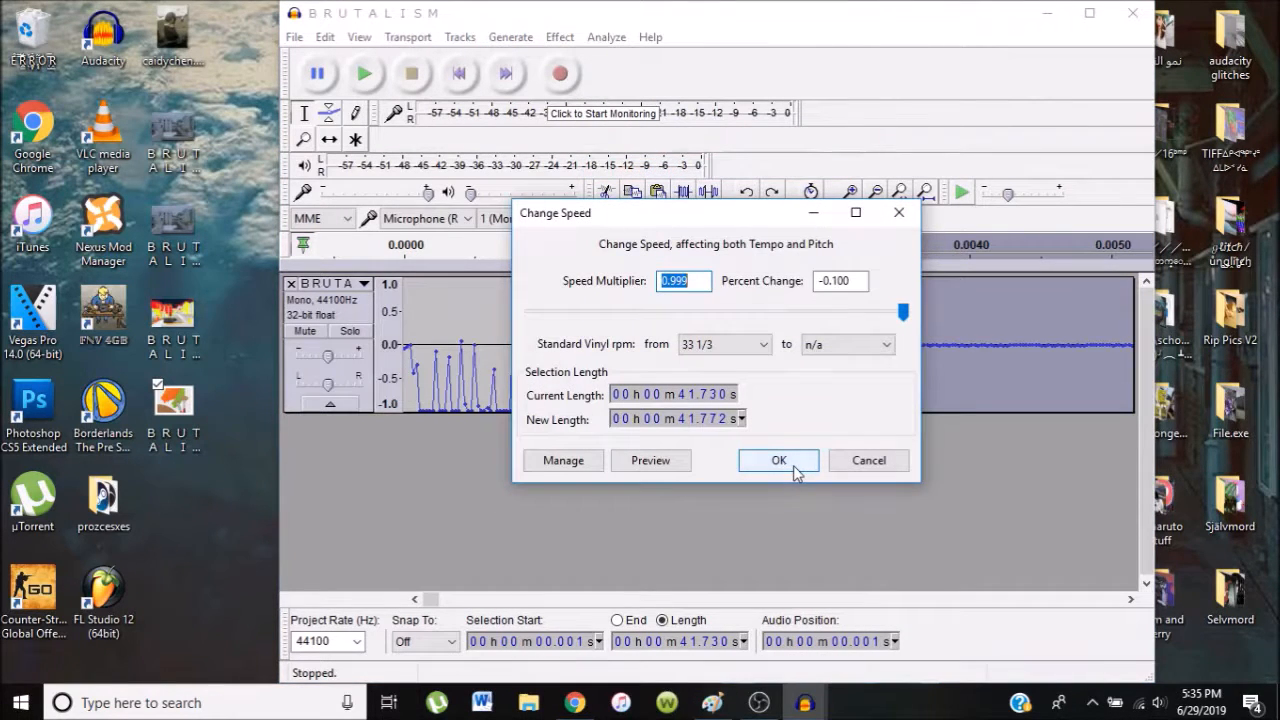
pyautogui.click(797, 470)
# - Export the audio to the desktop as "B R U T A L I S Mb.bmp" with U-Law encoding, replacing the existing file
pyautogui.click(294, 37)
pyautogui.click(377, 293)
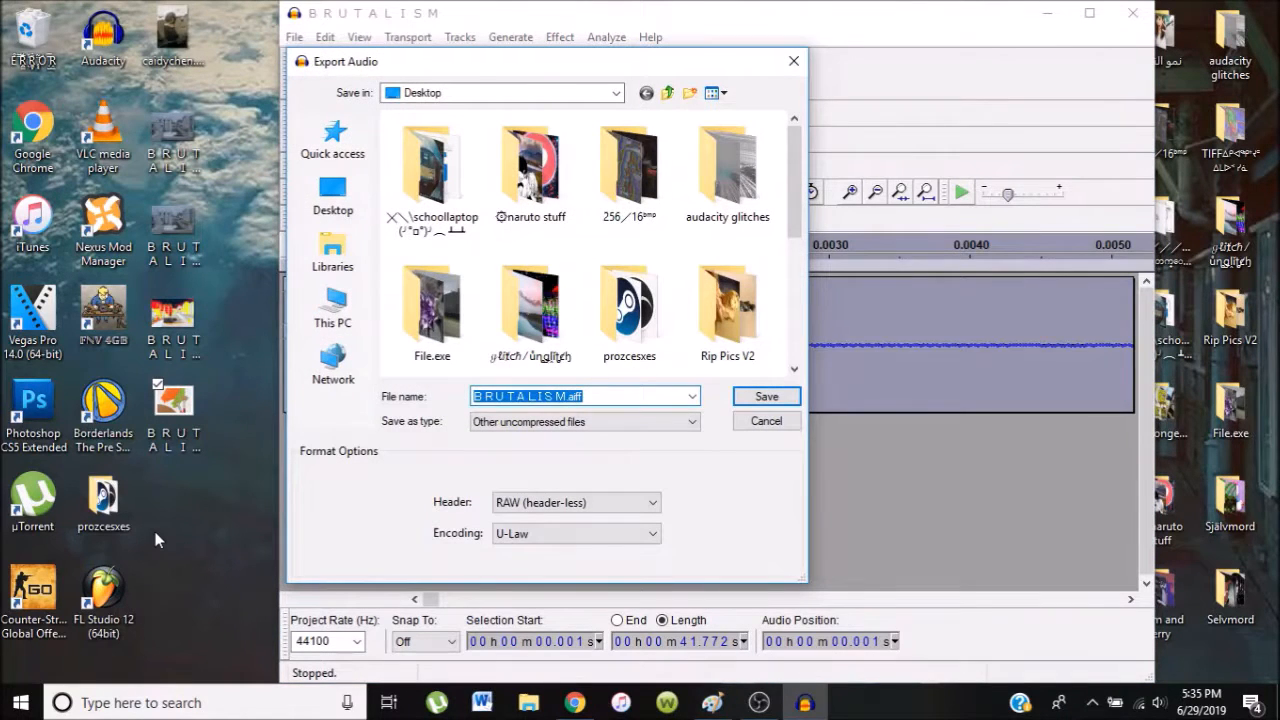
pyautogui.doubleClick(179, 440)
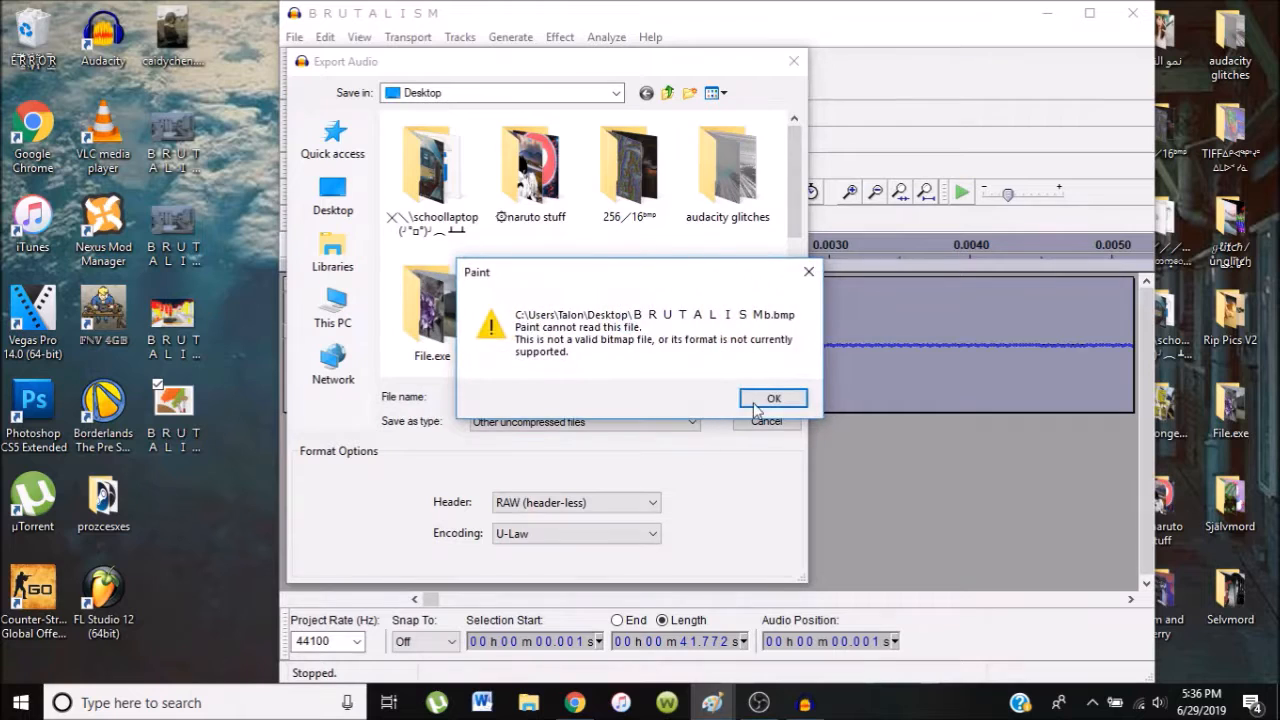
pyautogui.click(762, 400)
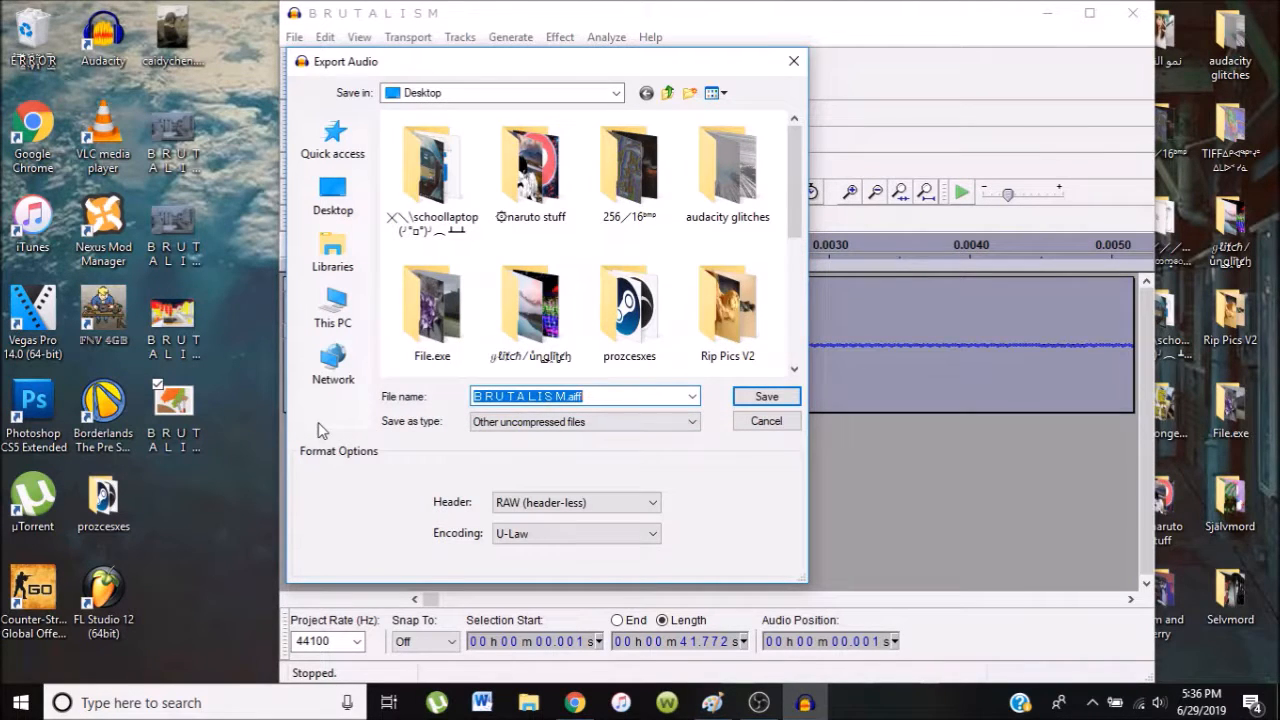
pyautogui.moveTo(606, 397); pyautogui.dragTo(569, 400)
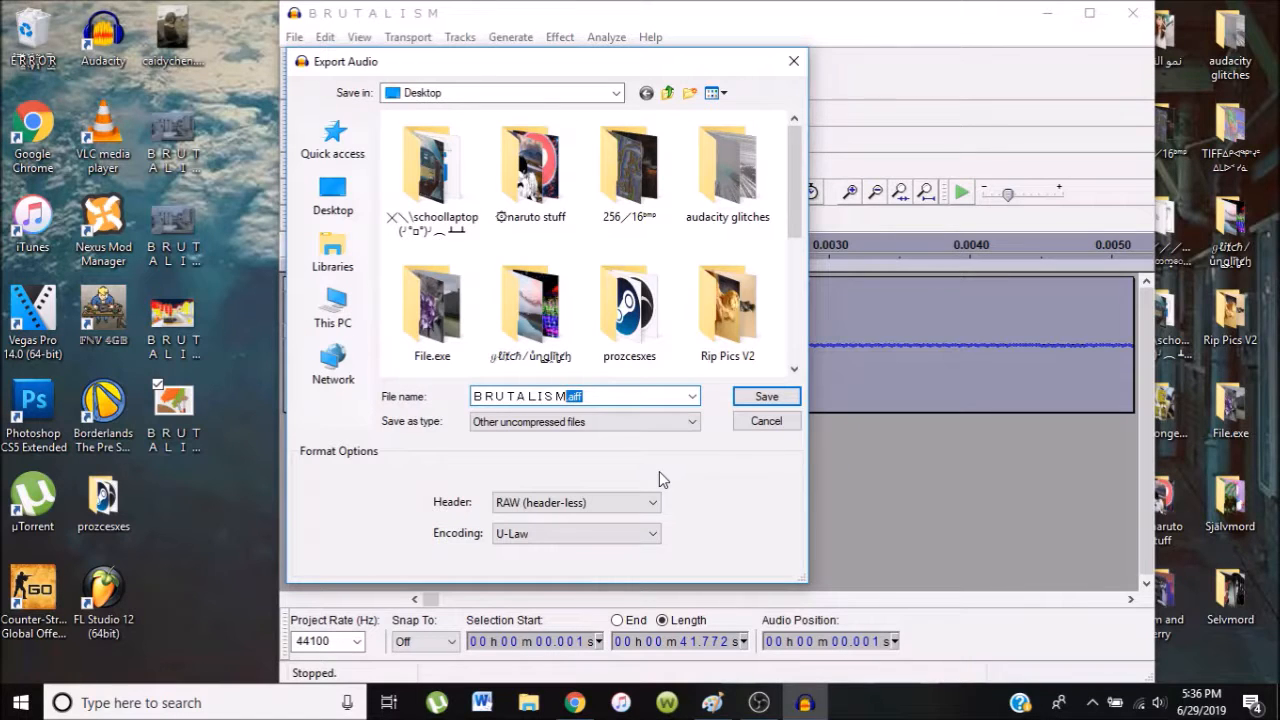
pyautogui.write('b.')
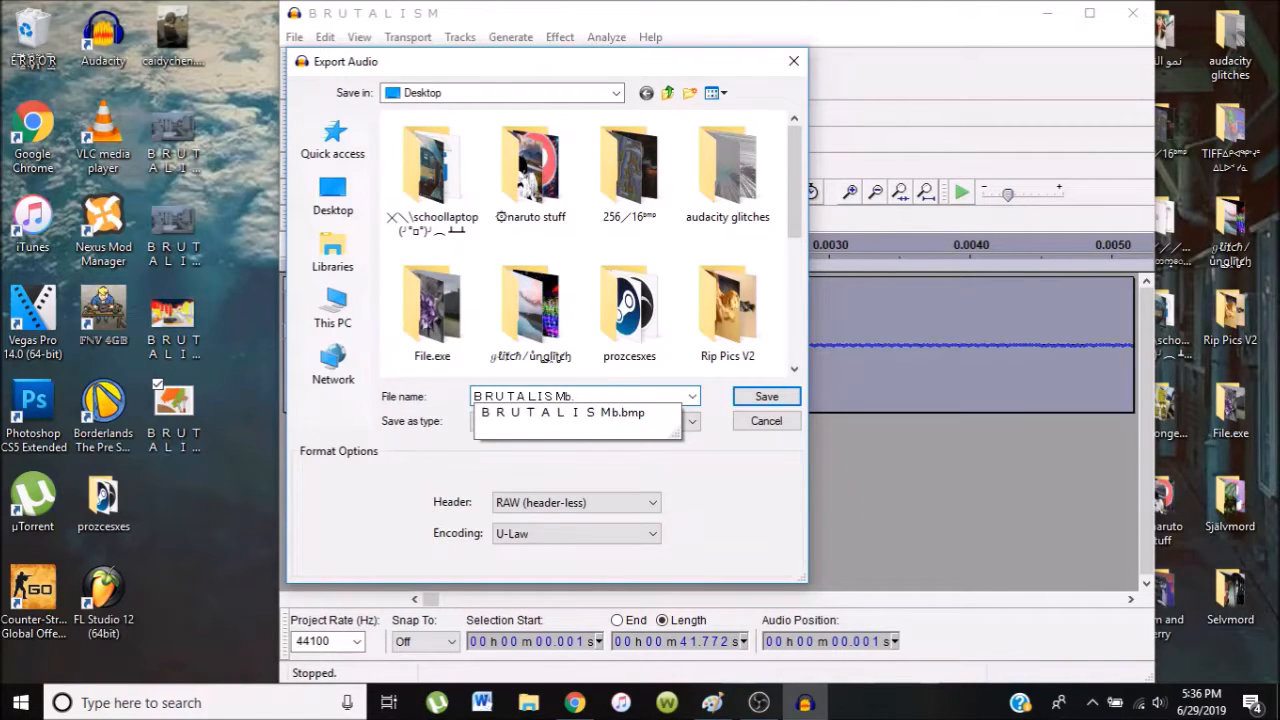
pyautogui.write('bmp')
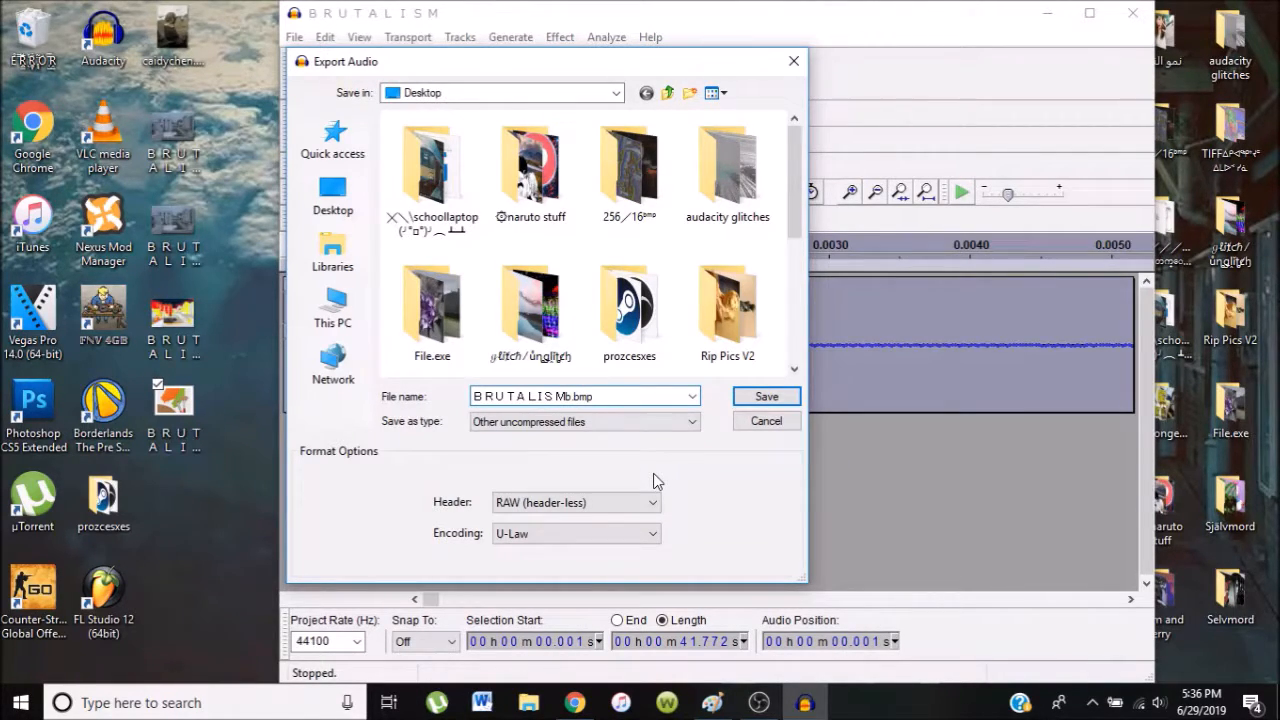
pyautogui.press('Return')
pyautogui.press('Return')
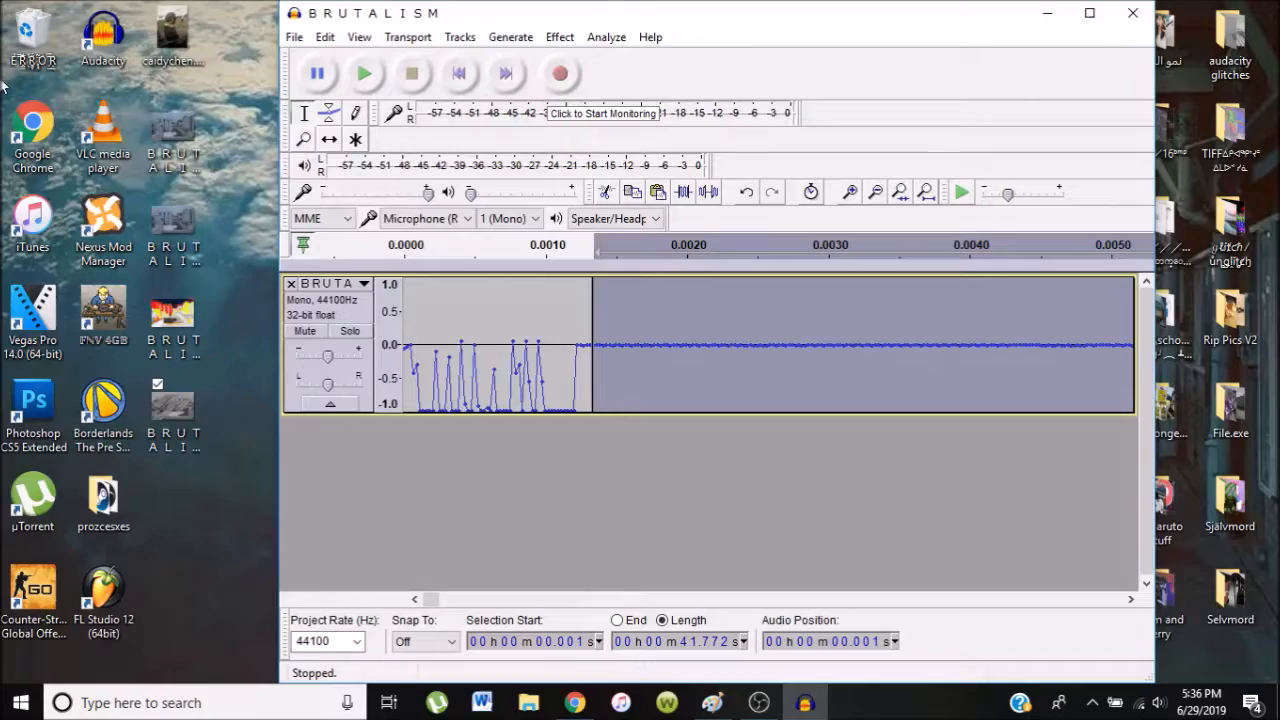
# - Open "B R U T A L I S Mb.bmp" from the desktop in Paint, examine the glitched image, and close it
pyautogui.doubleClick(168, 405)
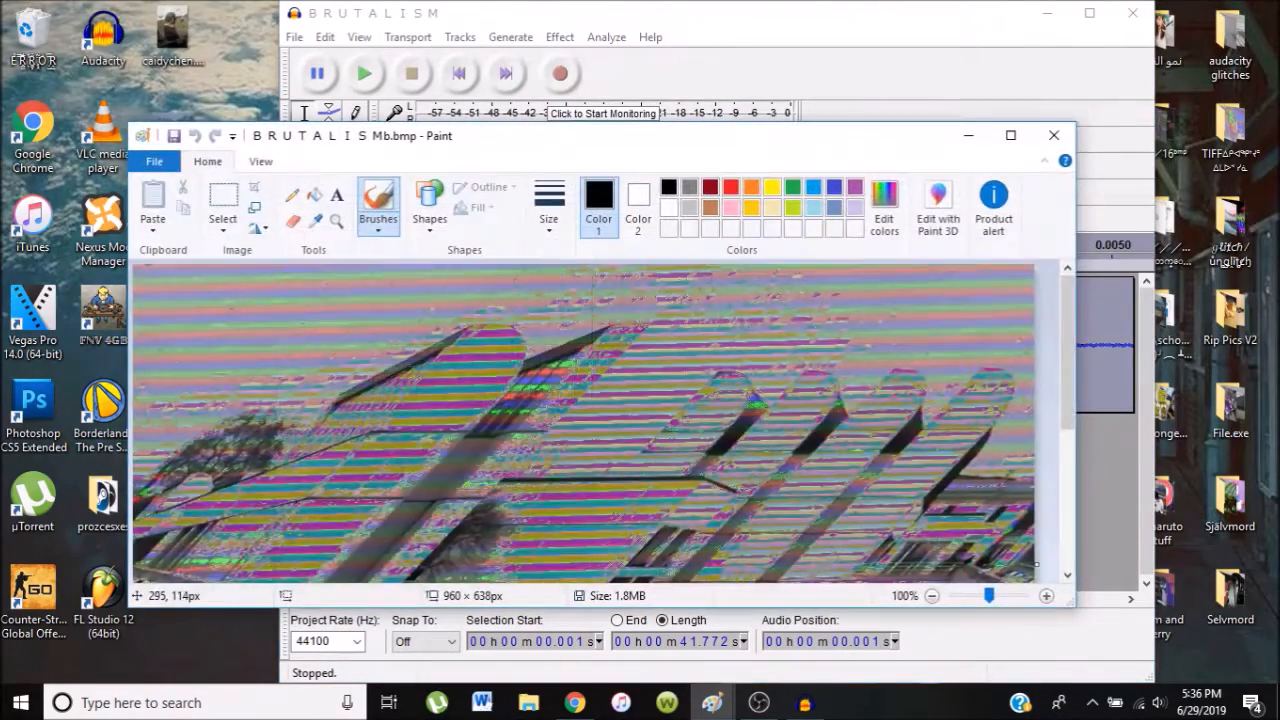
pyautogui.scroll(5, 746, 444)
pyautogui.scroll(-5, 747, 460)
pyautogui.scroll(5, 610, 403)
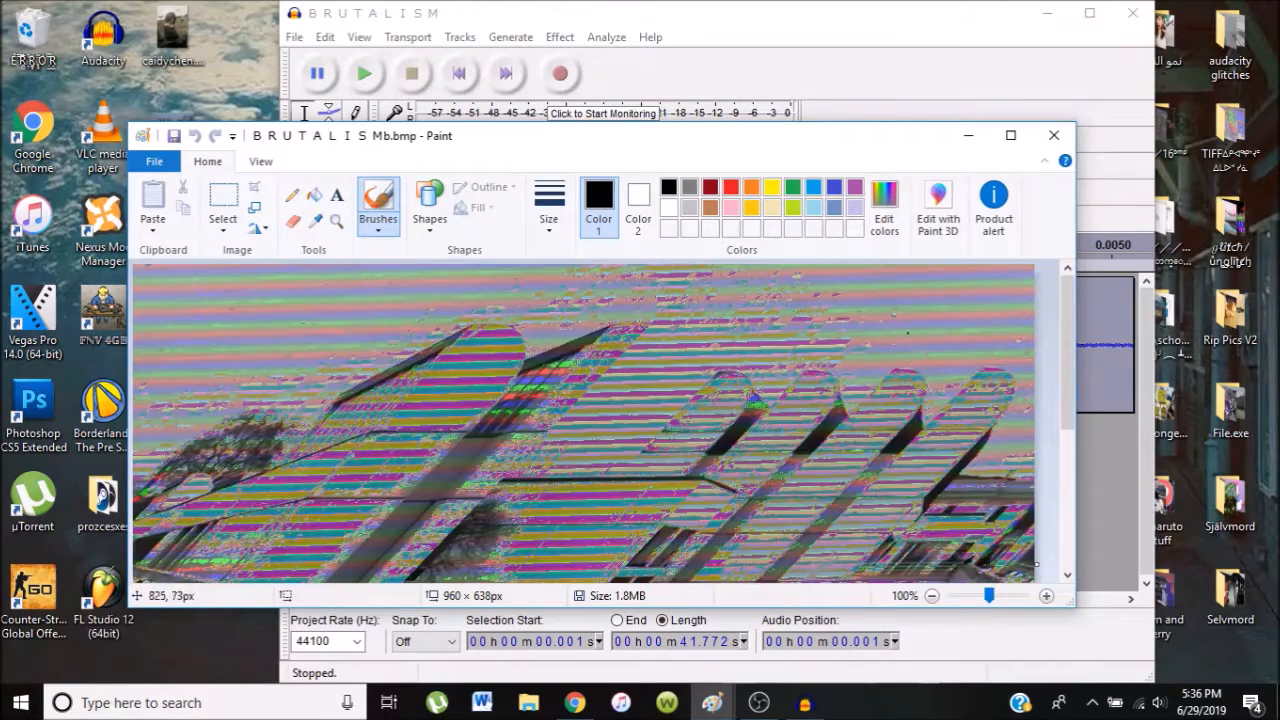
pyautogui.click(1054, 135)
# - Undo the last Change Speed effect in Audacity to restore the selected audio
pyautogui.click(329, 38)
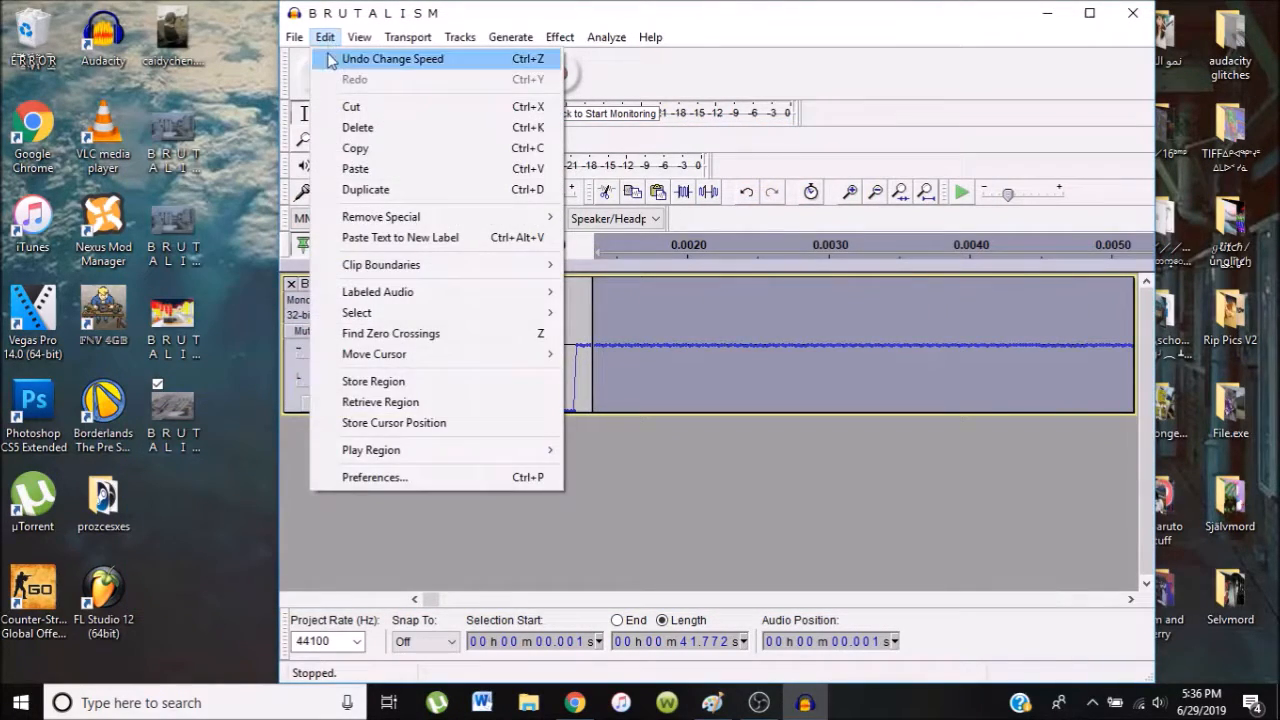
pyautogui.click(335, 57)
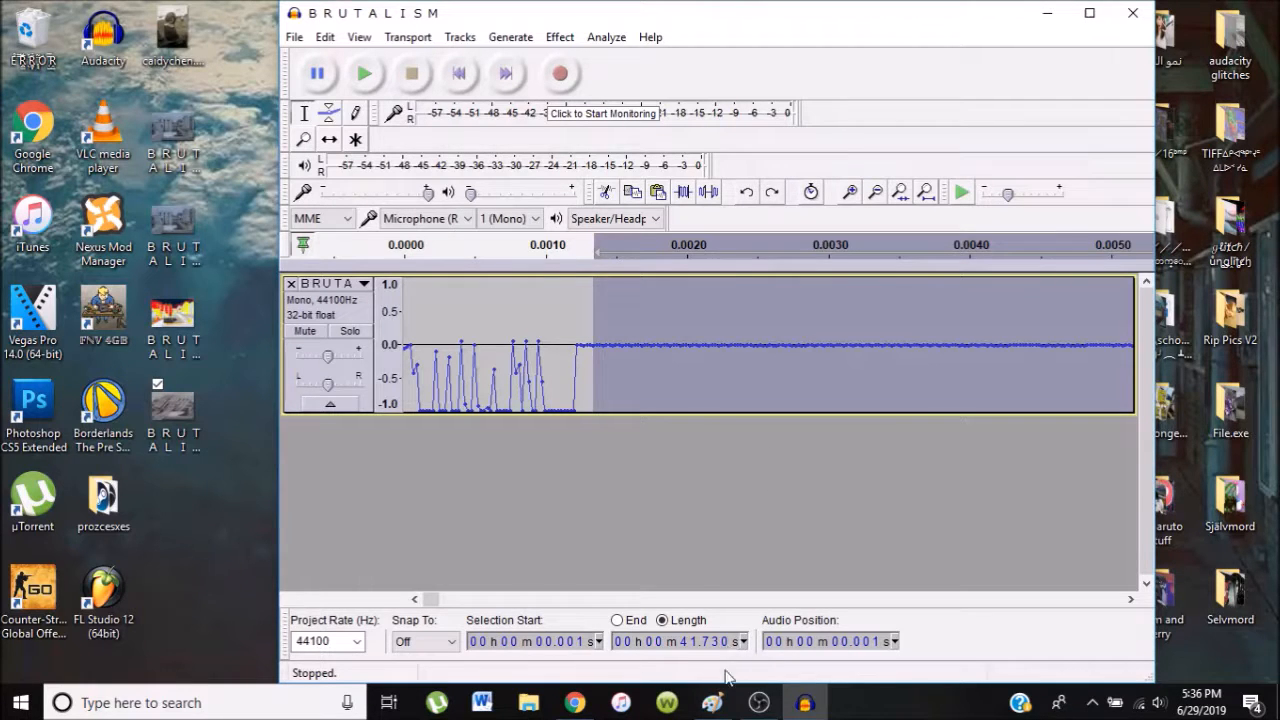
pyautogui.click(712, 701)
pyautogui.scroll(3, 733, 347)
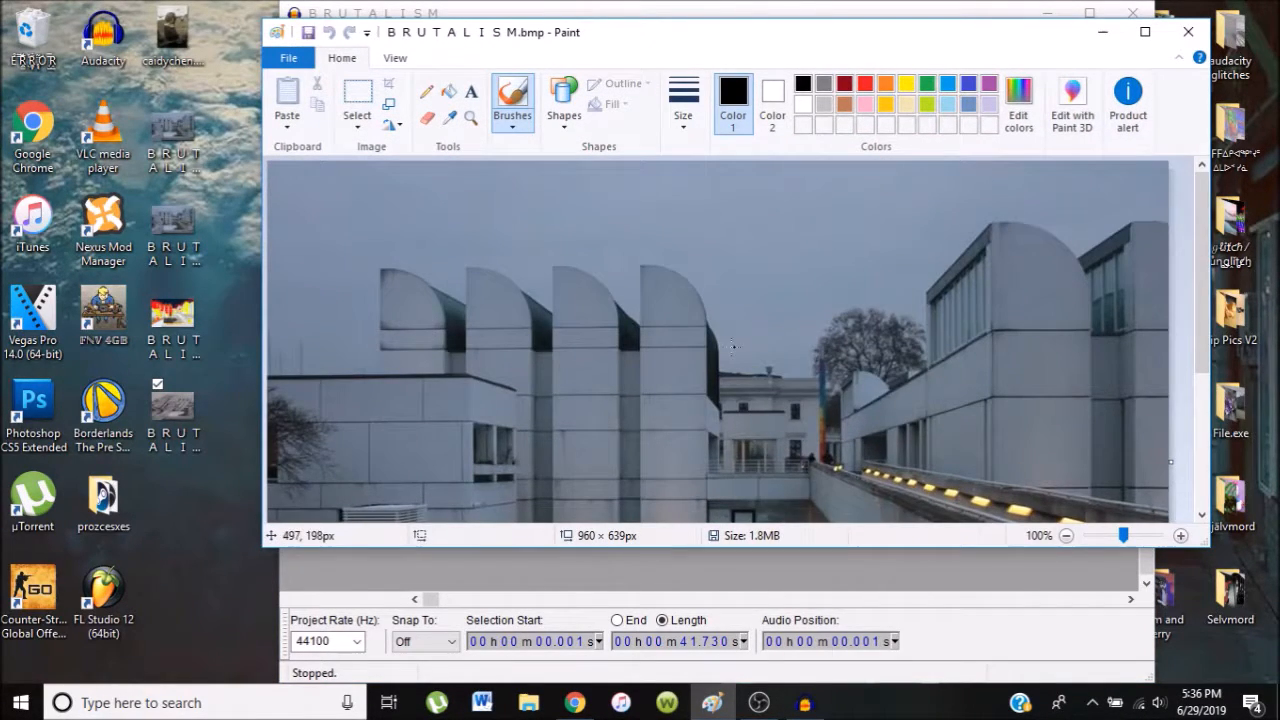
pyautogui.click(288, 57)
pyautogui.moveTo(380, 214)
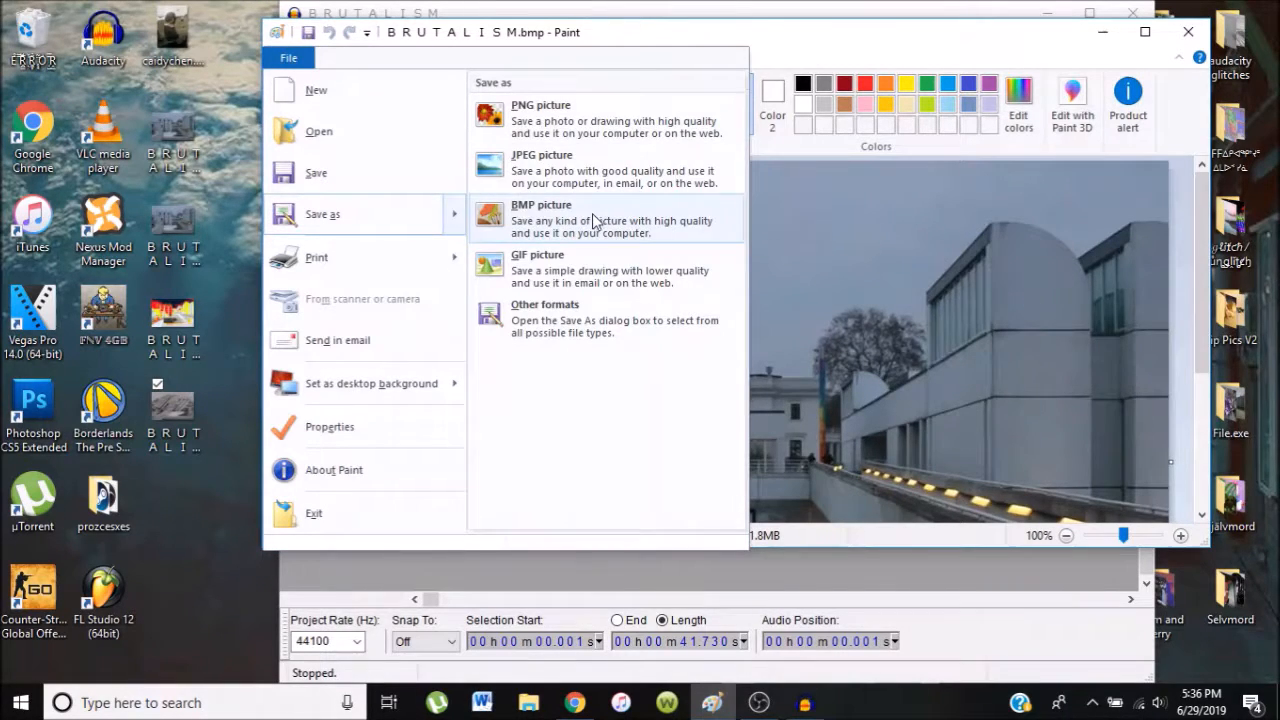
pyautogui.click(836, 42)
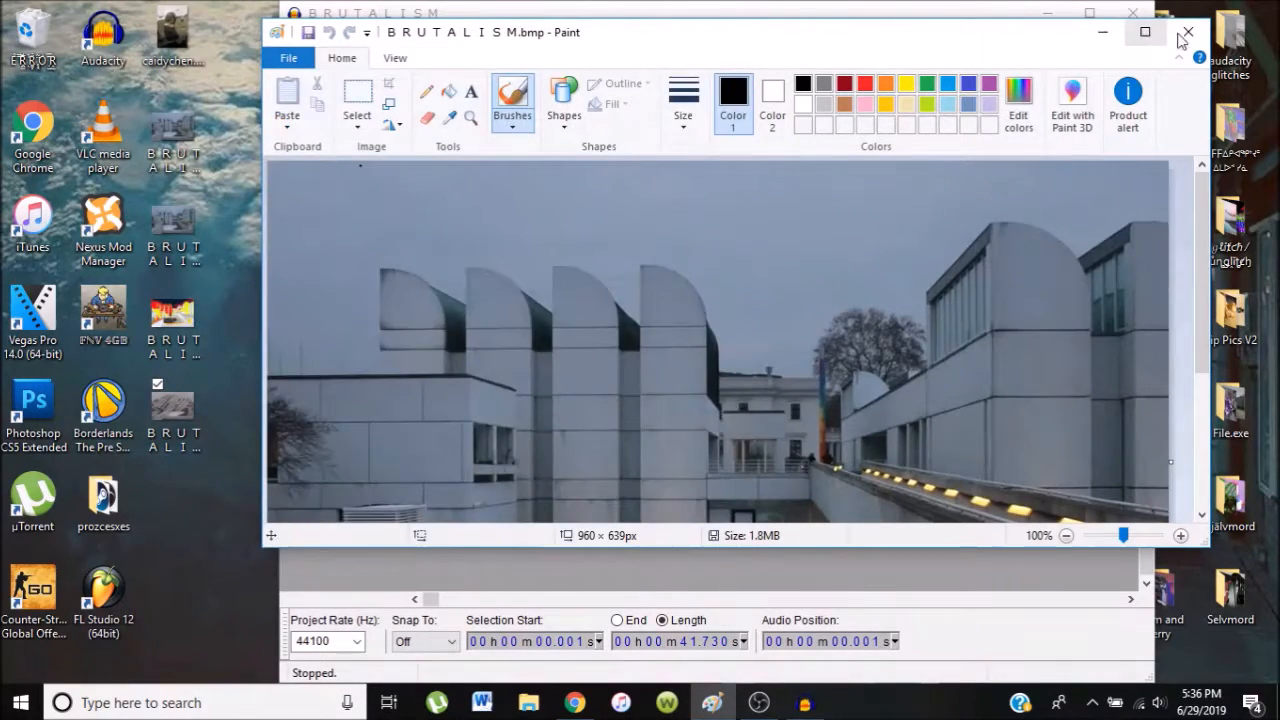
pyautogui.click(1187, 33)
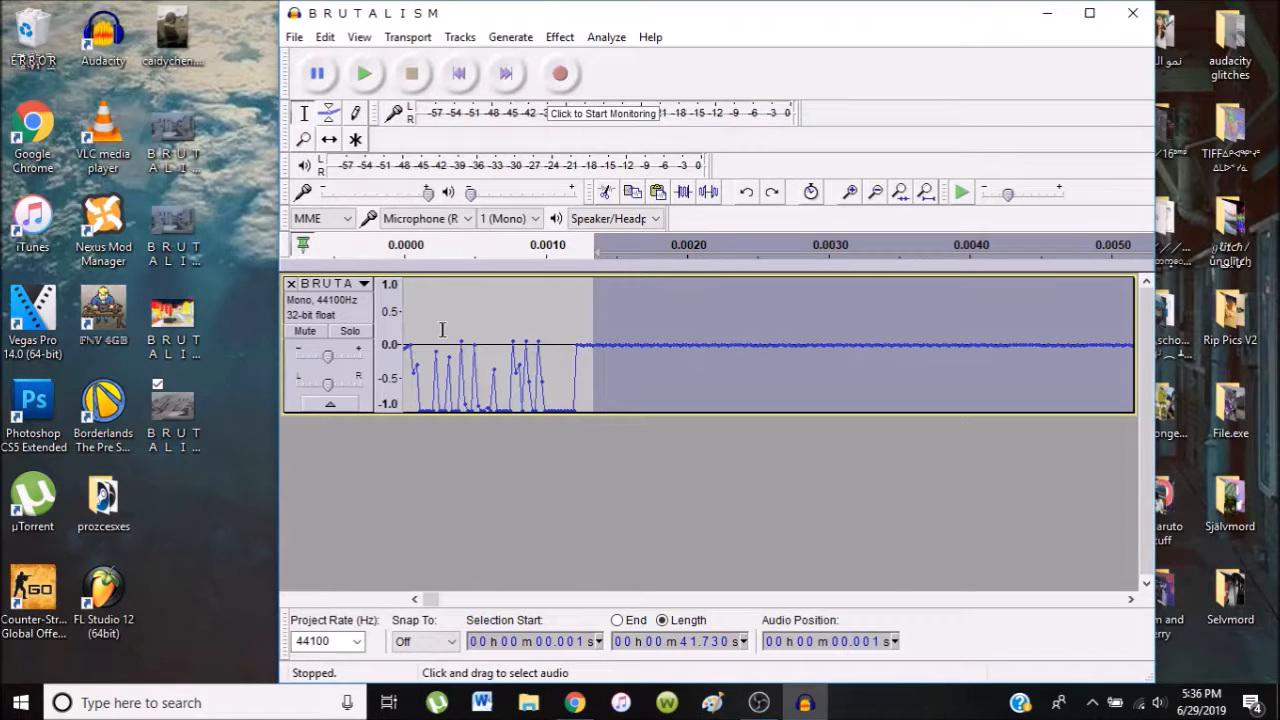
# - Minimize Audacity and open the original "B R U T A L I S M.jpg" from the desktop in Paint
pyautogui.click(1046, 13)
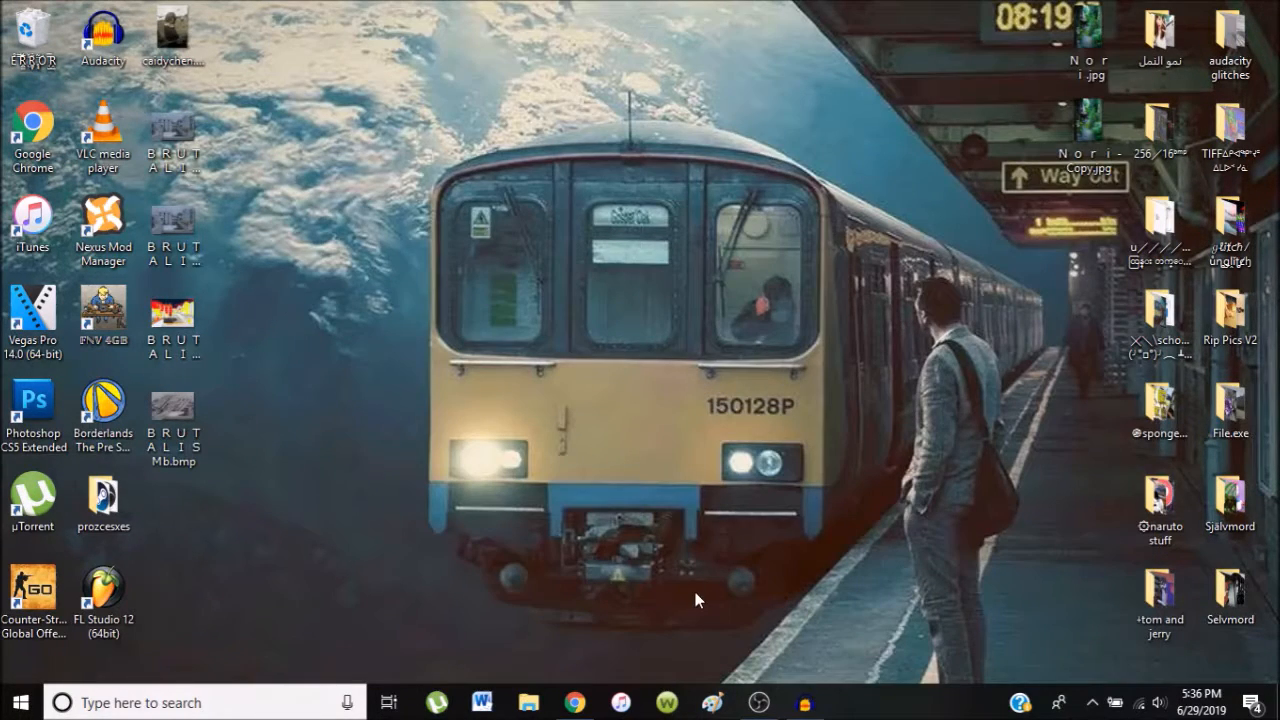
pyautogui.click(712, 702)
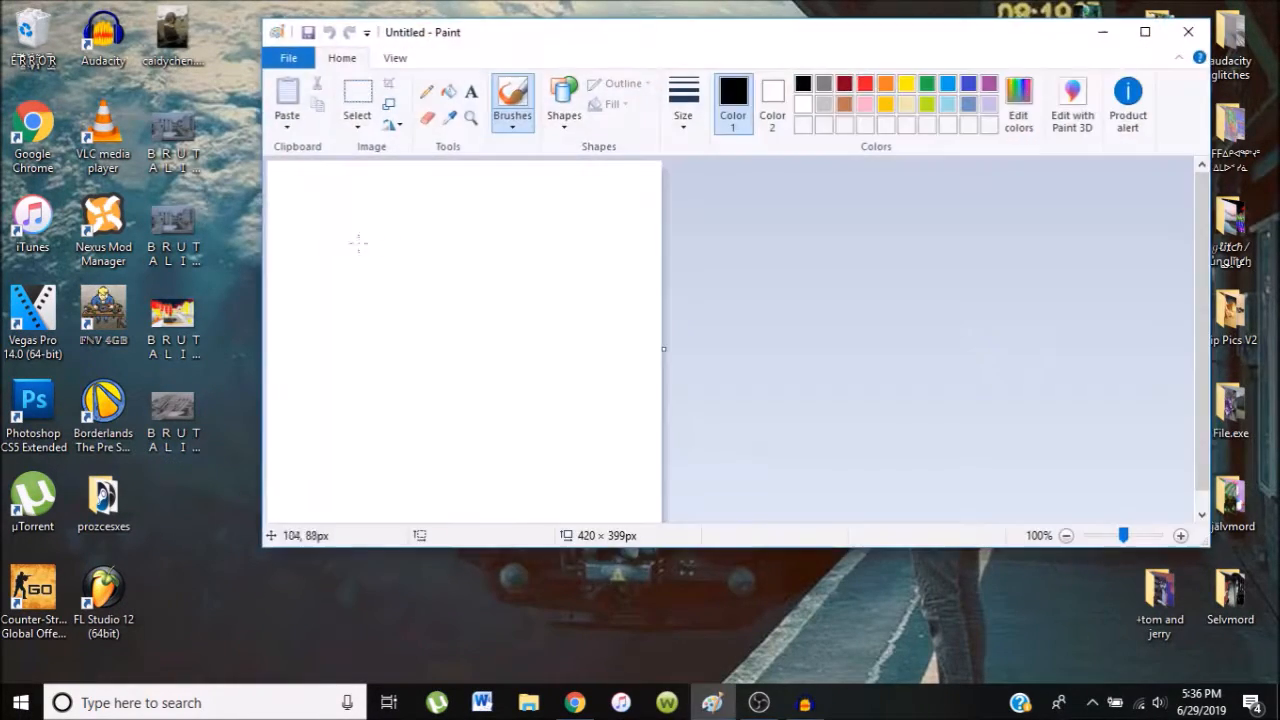
pyautogui.moveTo(190, 155); pyautogui.dragTo(389, 306)
pyautogui.scroll(-5, 389, 306)
# - Set up saving a copy of the picture as a 16 Color Bitmap named "B R U T A L I S M16.bmp"
pyautogui.click(288, 58)
pyautogui.moveTo(349, 209)
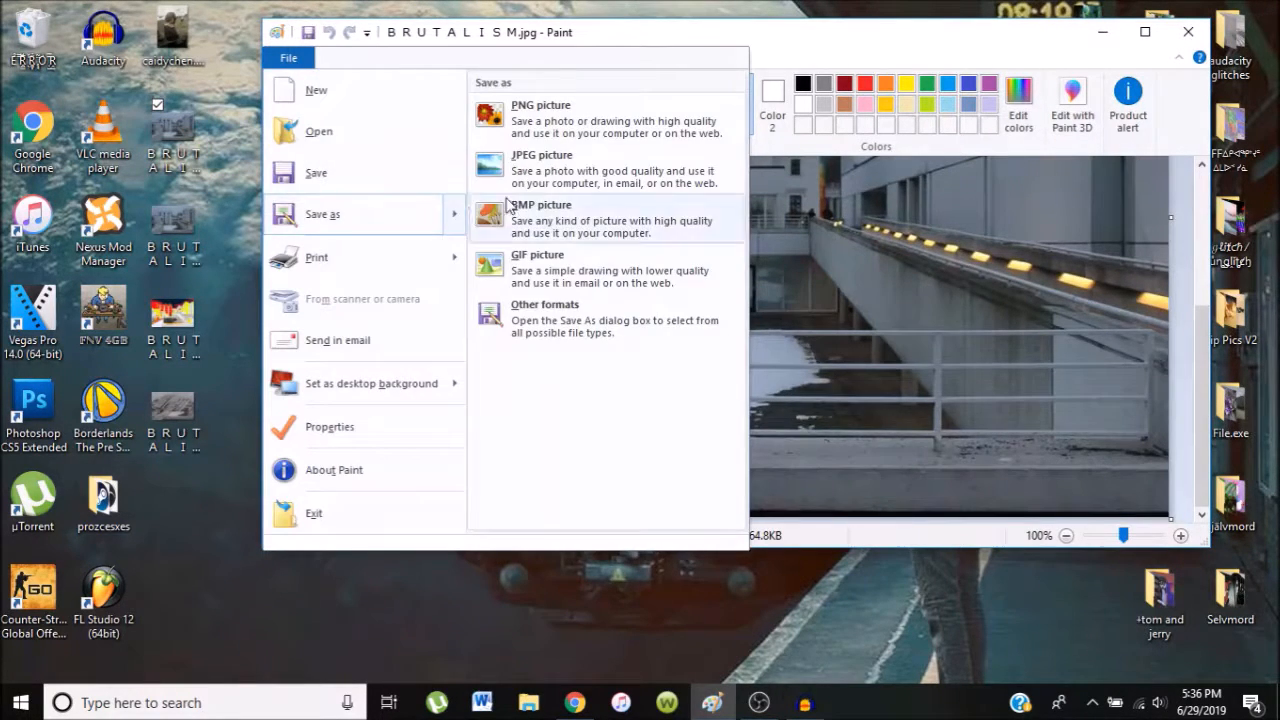
pyautogui.click(545, 217)
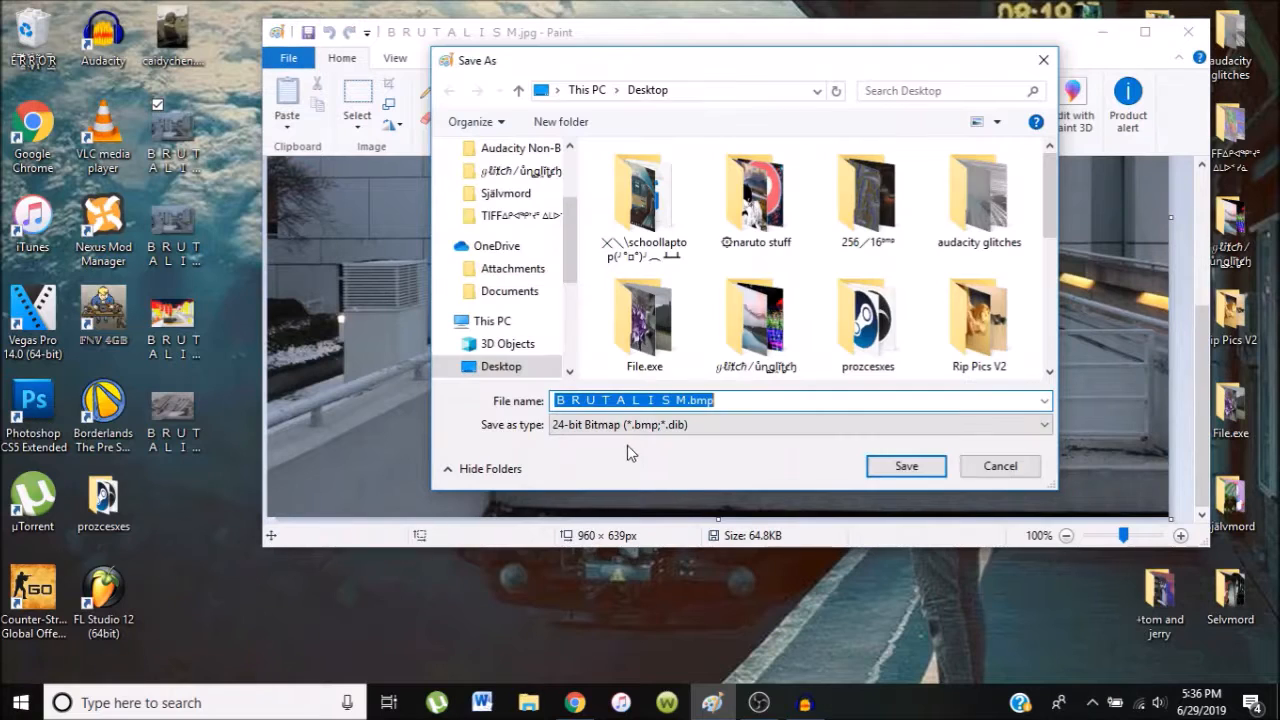
pyautogui.click(625, 425)
pyautogui.click(605, 458)
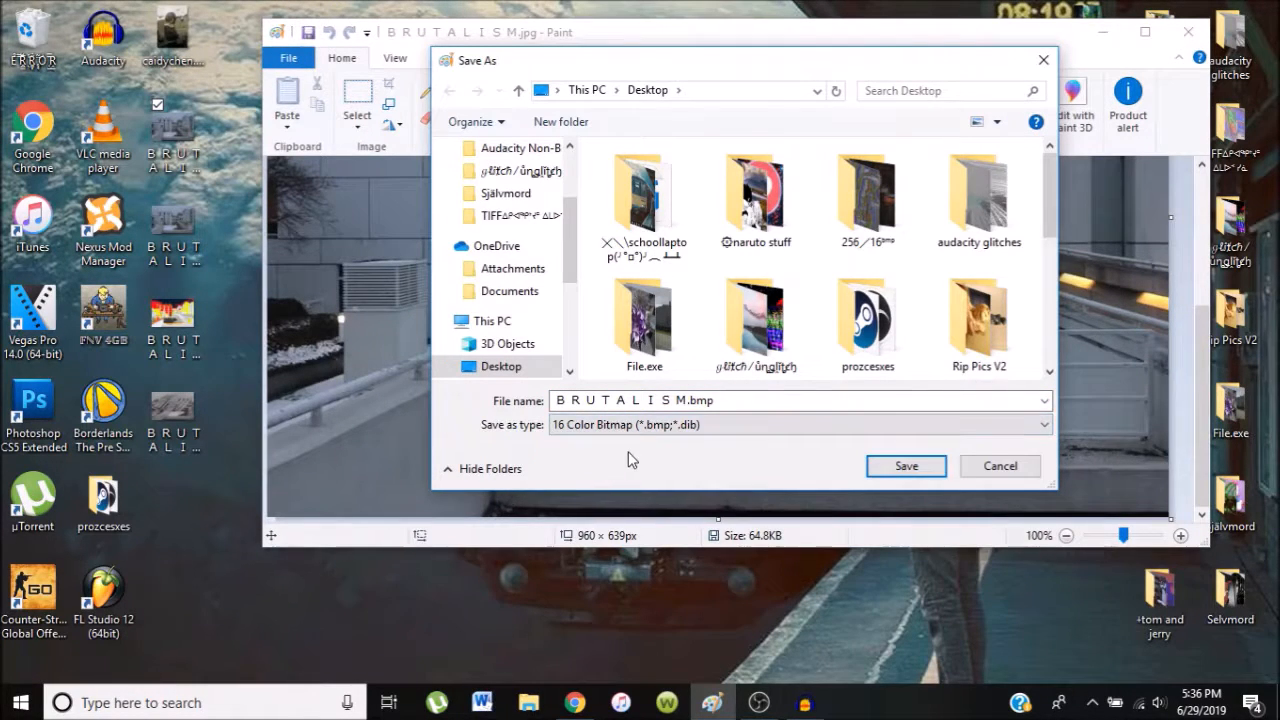
pyautogui.click(680, 398)
pyautogui.click(689, 400)
pyautogui.write('15')
pyautogui.write('6')
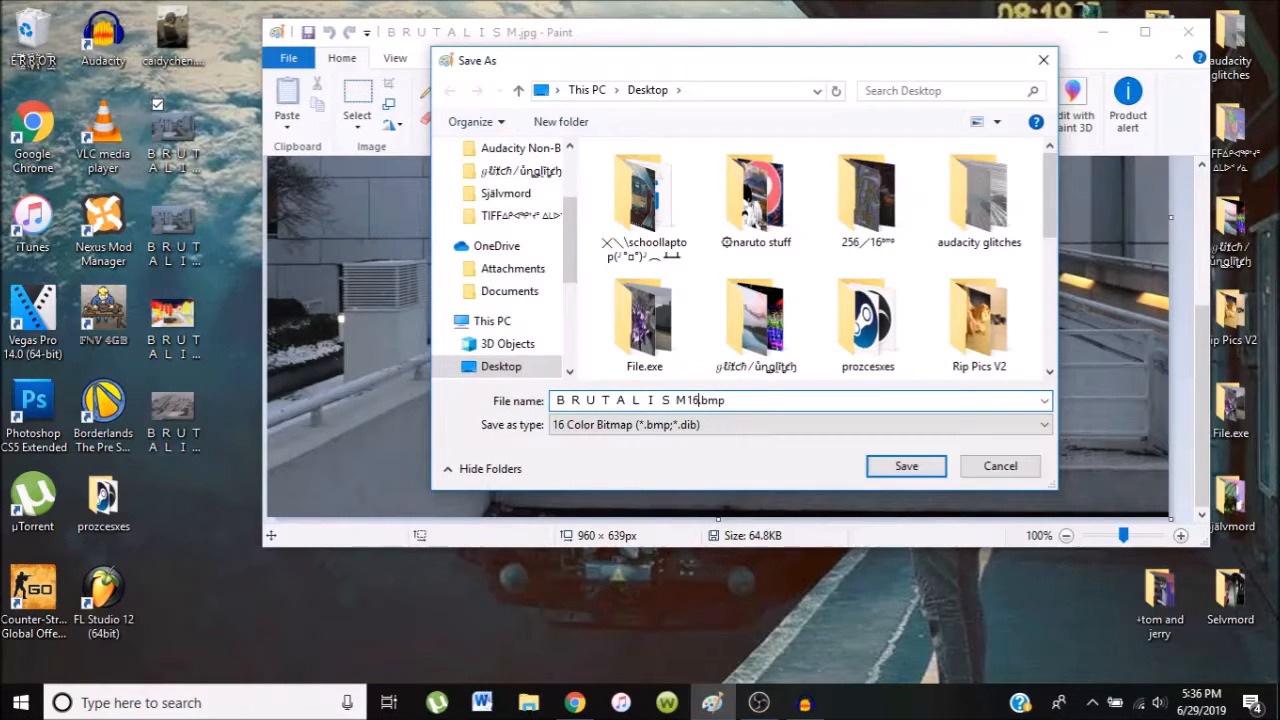
# - Review the available bitmap formats, keep 16 Color Bitmap, and save the copy to the desktop, accepting the color reduction
pyautogui.click(606, 426)
pyautogui.click(510, 437)
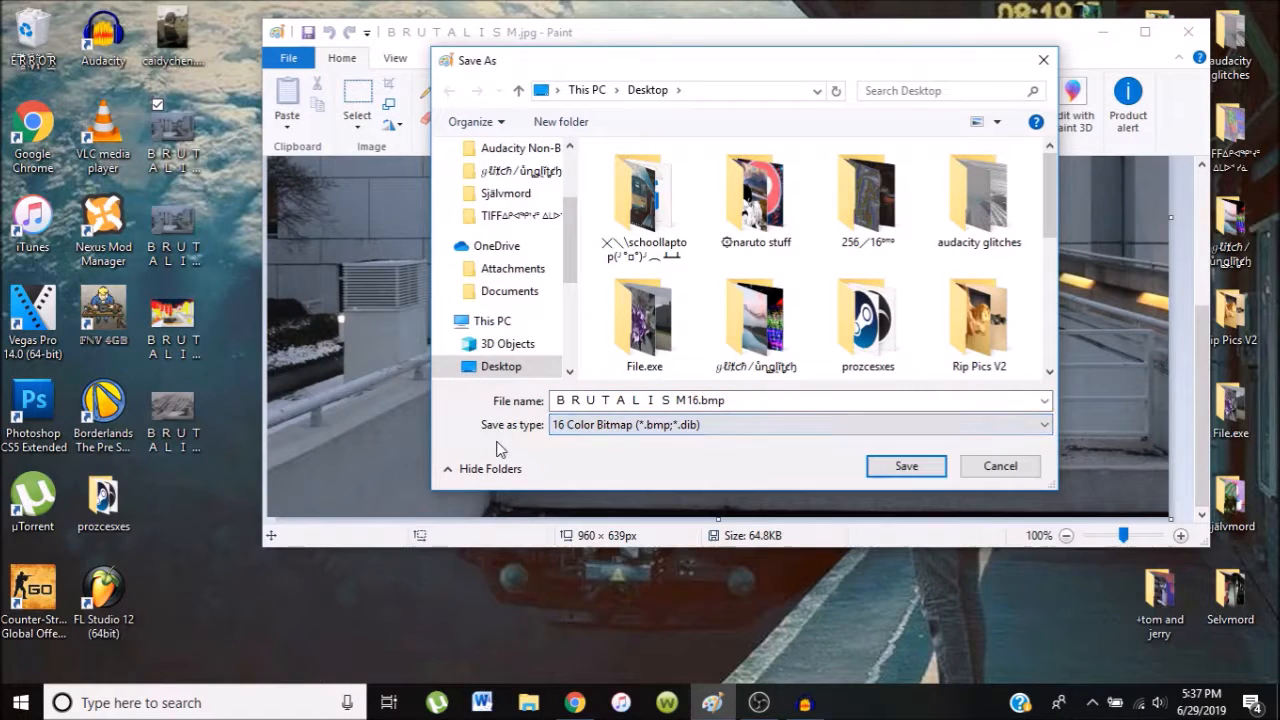
pyautogui.click(614, 430)
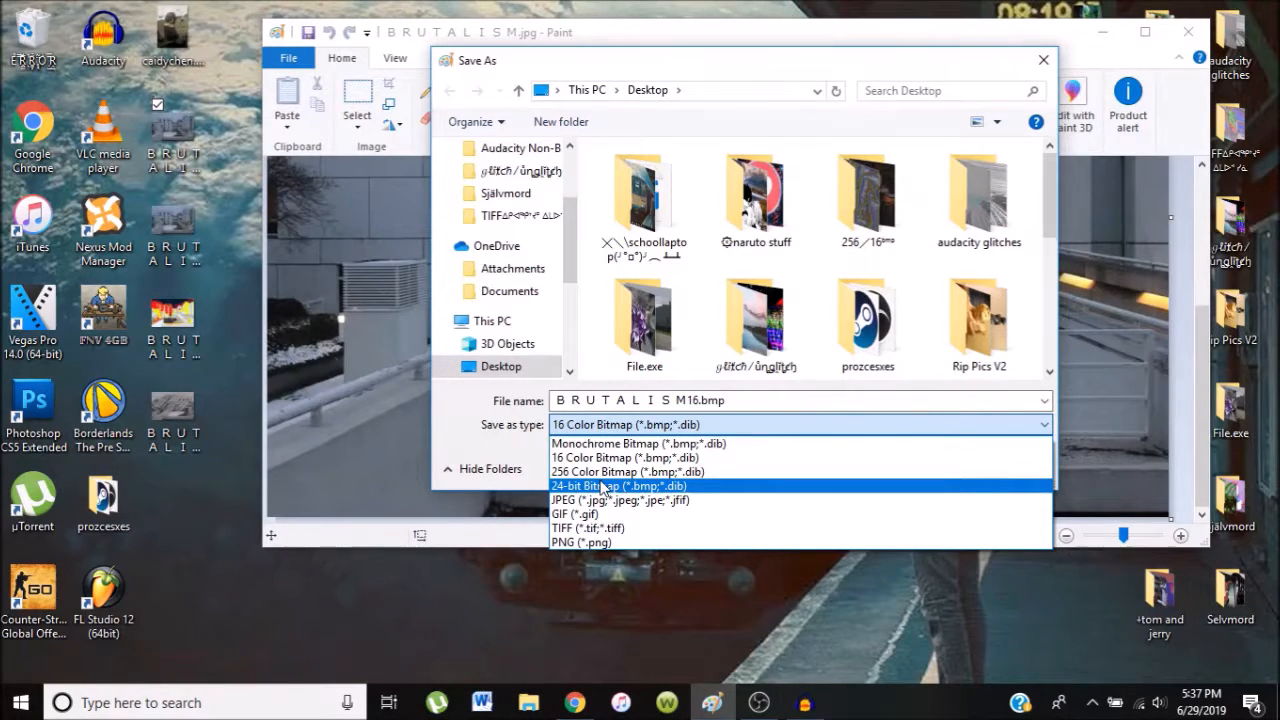
pyautogui.click(655, 458)
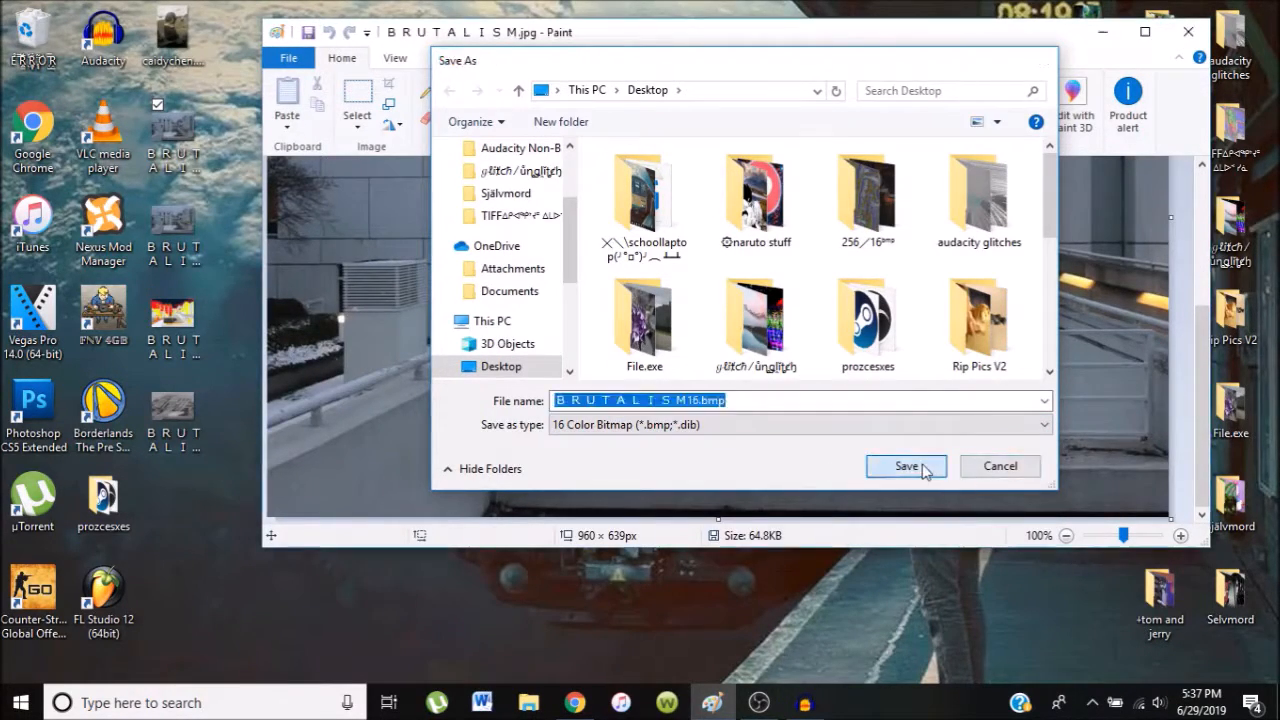
pyautogui.click(922, 467)
pyautogui.click(797, 337)
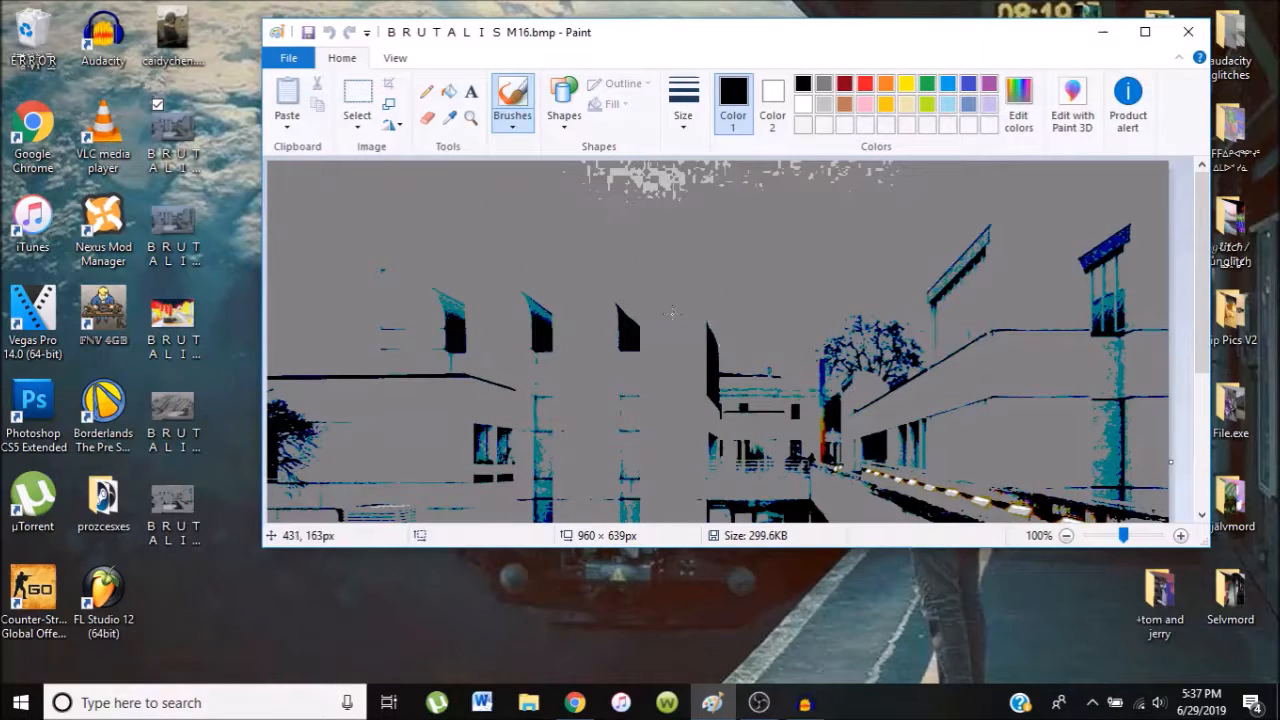
# - Examine the whole 16-color version of the image in Paint
pyautogui.scroll(-3, 671, 314)
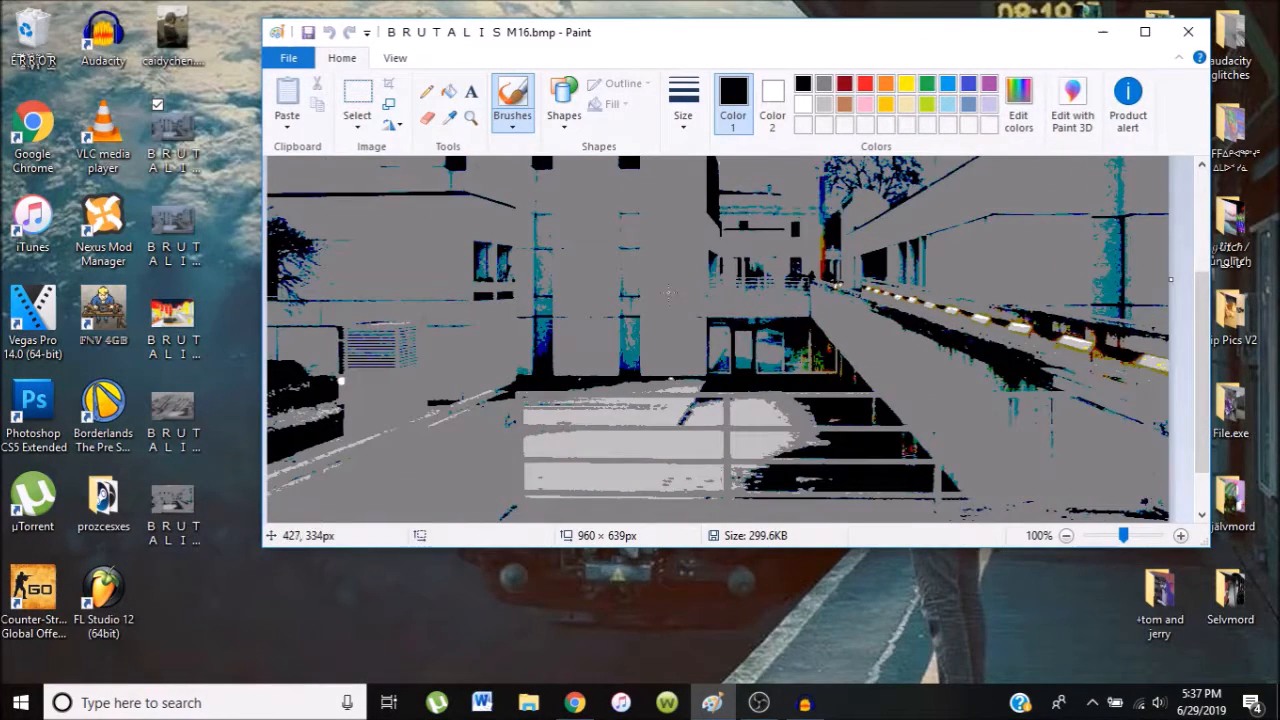
pyautogui.scroll(-1, 648, 320)
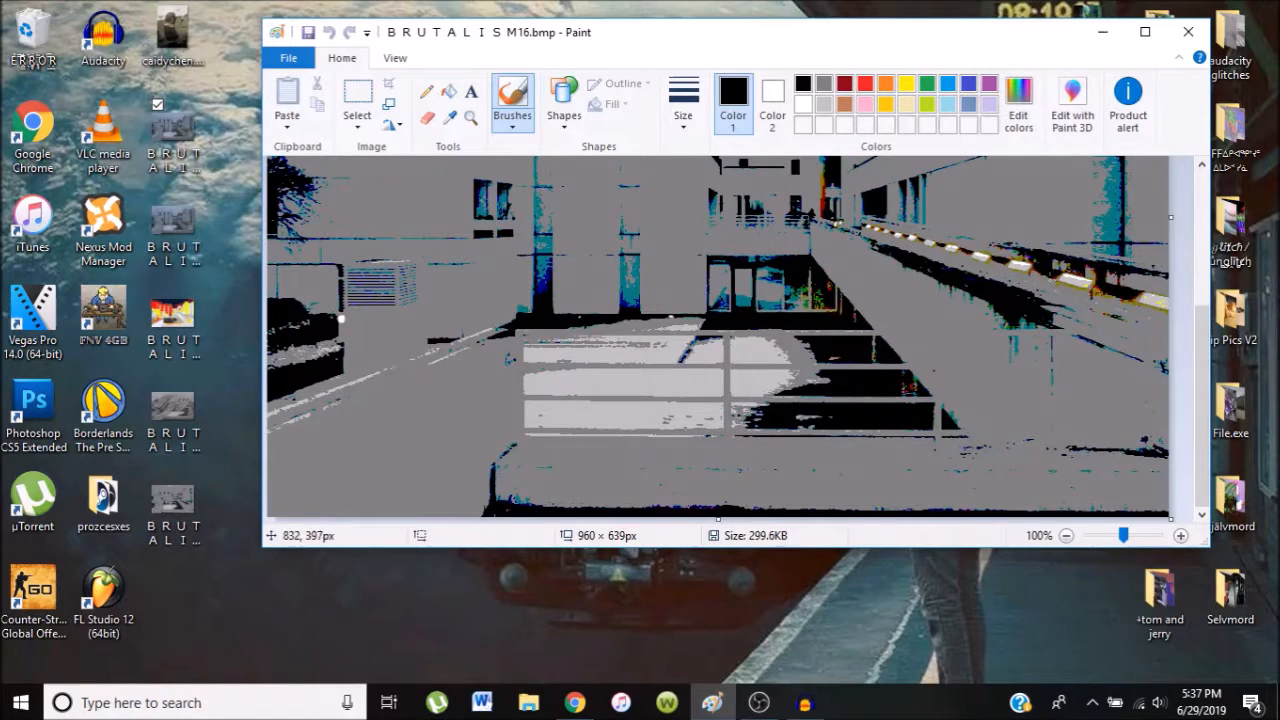
pyautogui.scroll(4, 1040, 302)
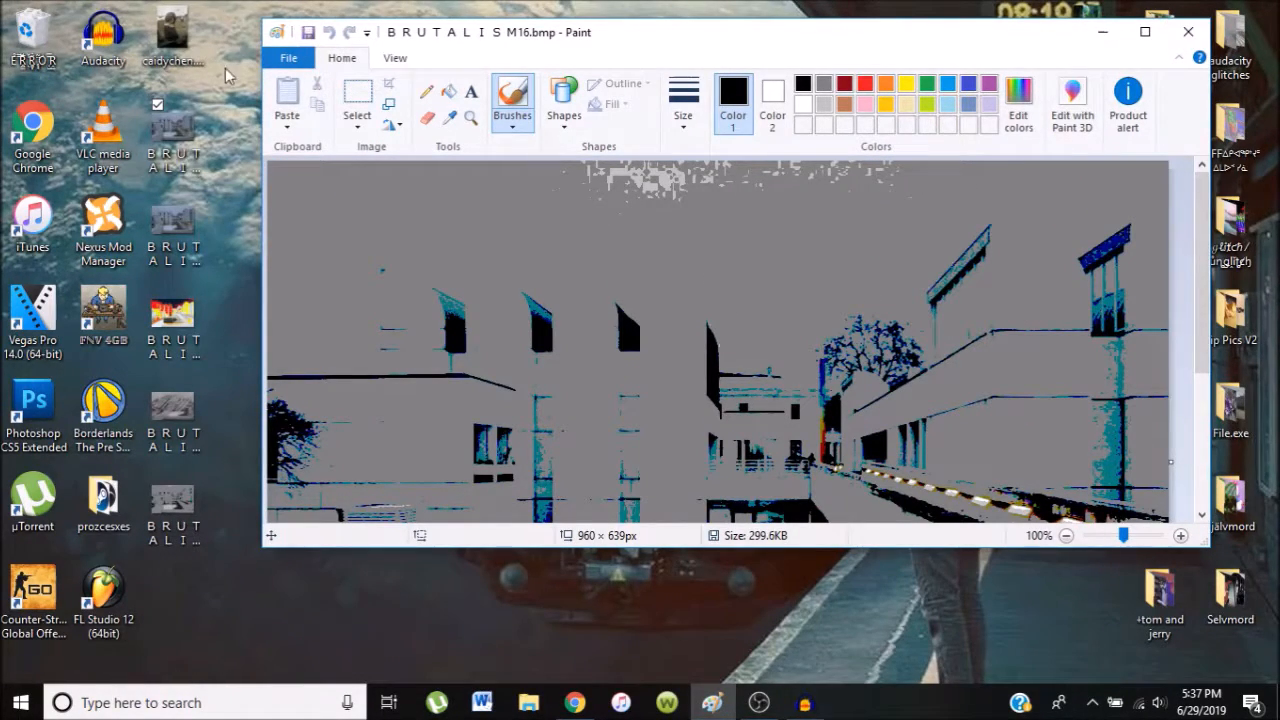
pyautogui.click(288, 58)
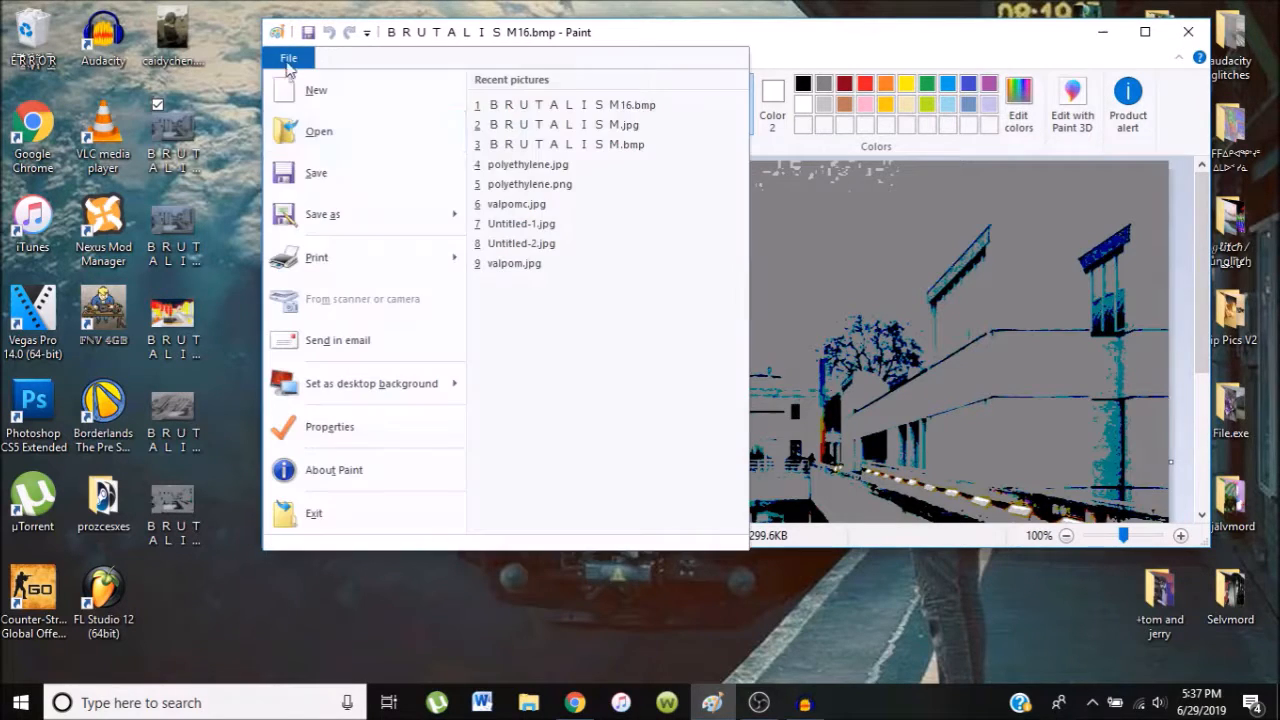
pyautogui.moveTo(349, 210)
pyautogui.click(960, 70)
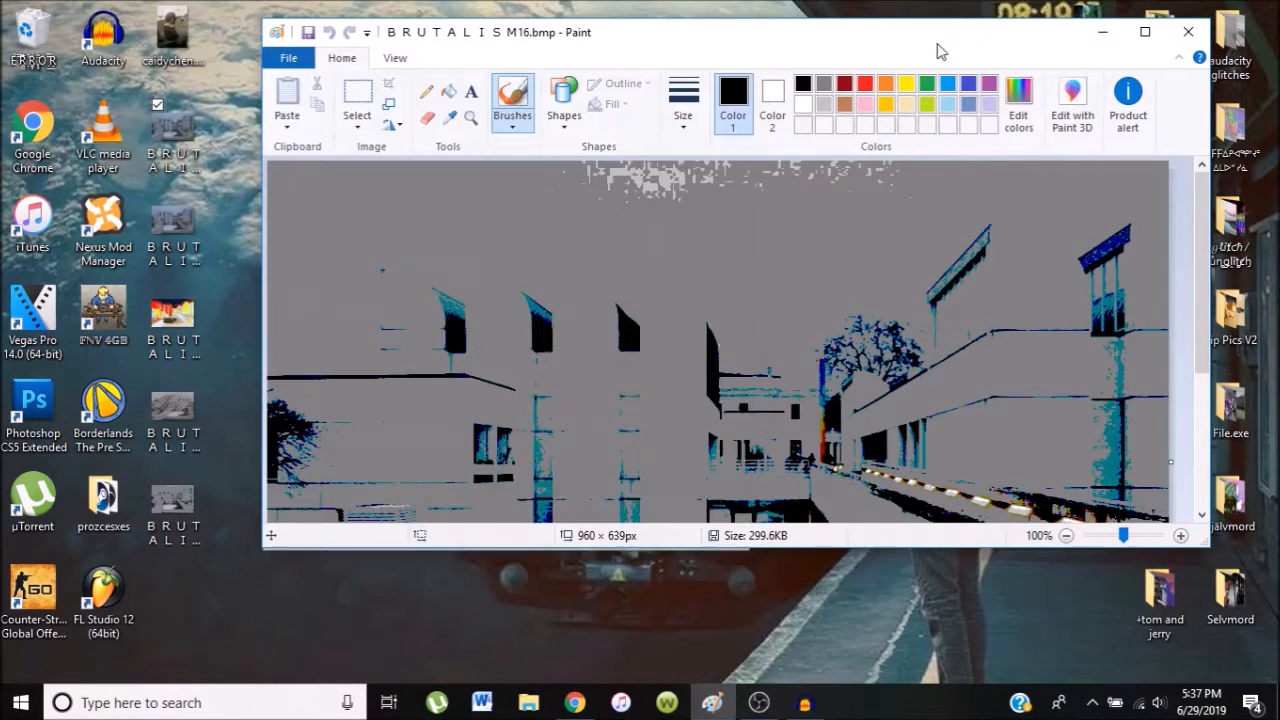
# - Minimize Paint, switch to Audacity, and remove the existing audio track from the project
pyautogui.click(1102, 32)
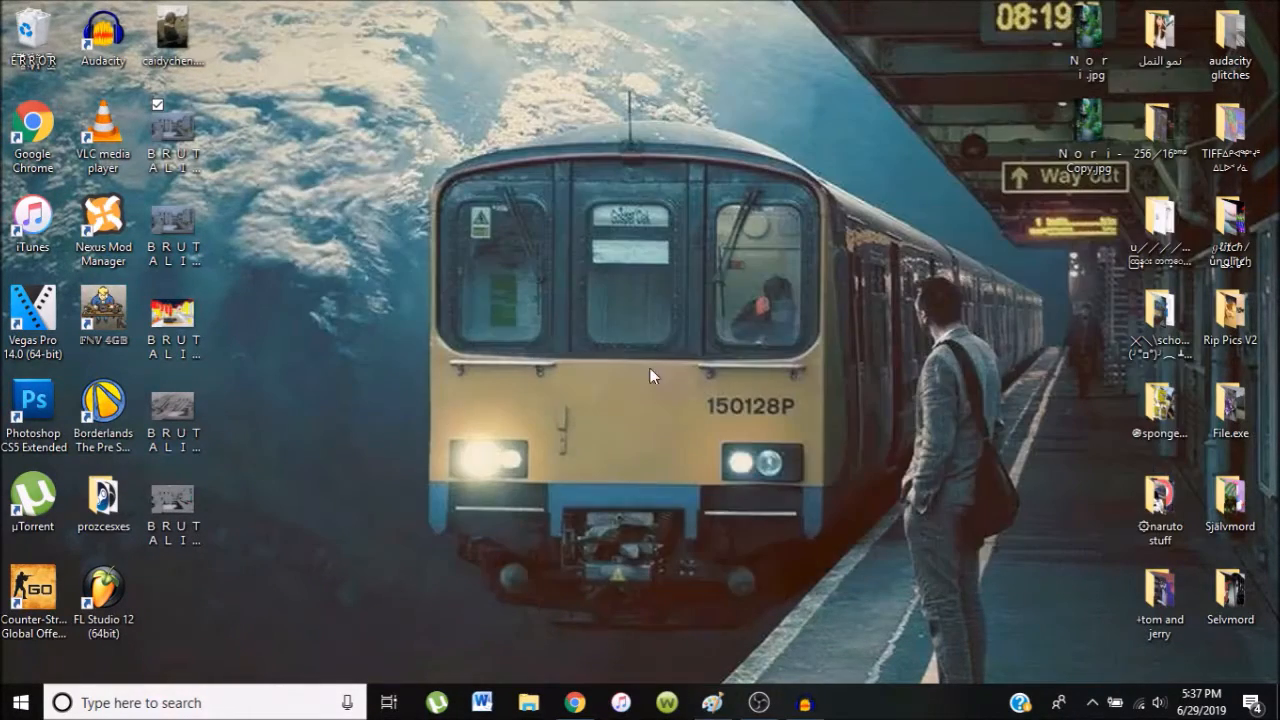
pyautogui.click(805, 703)
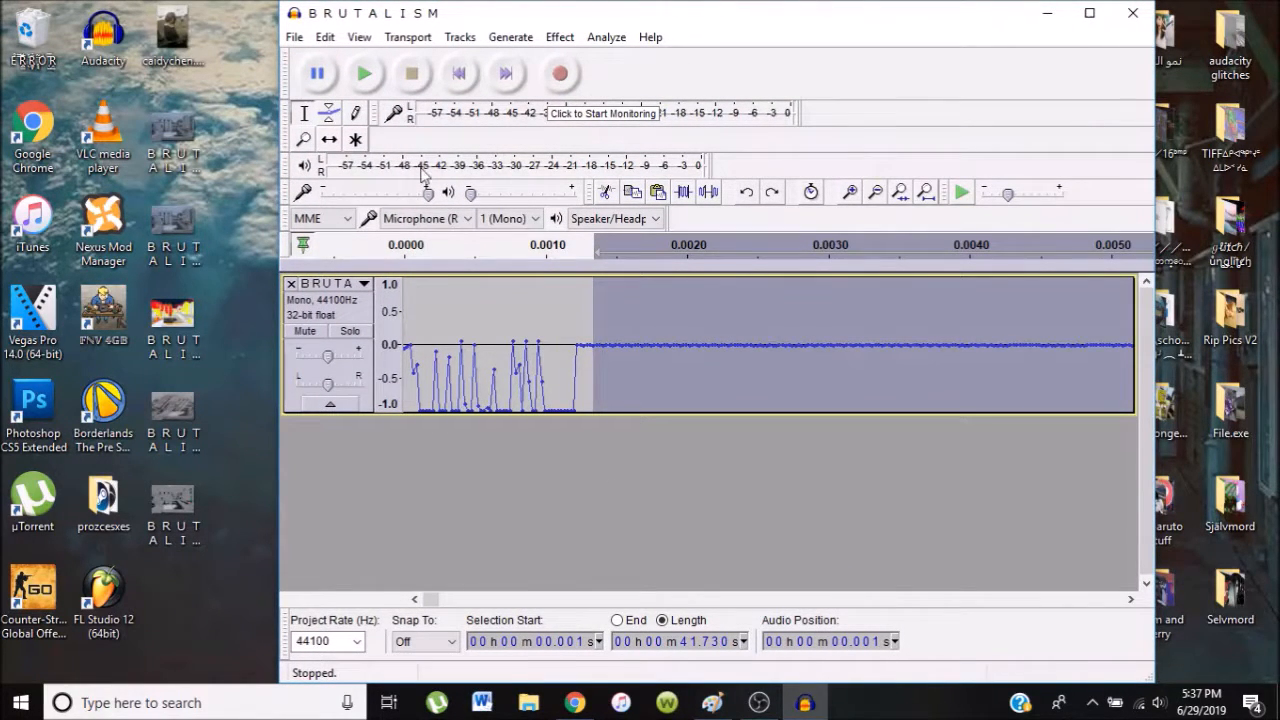
pyautogui.click(291, 284)
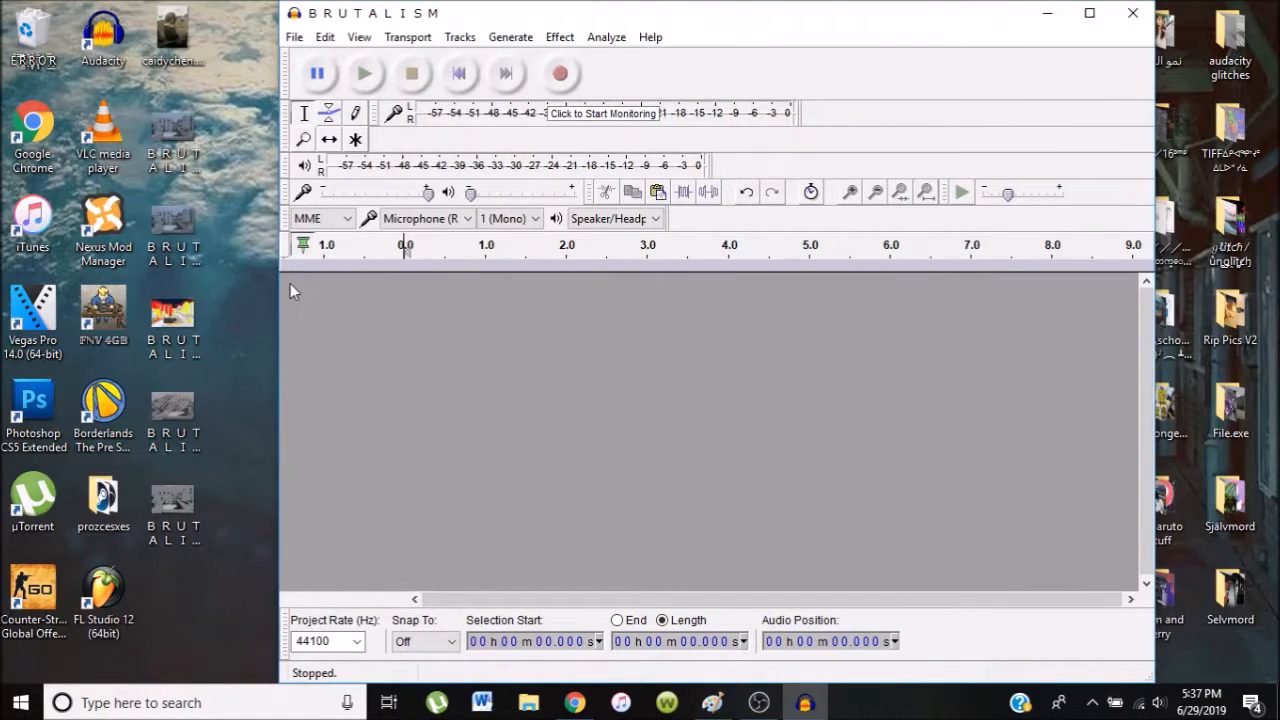
# - Choose "B R U T A L I S M16.bmp" from the desktop as the file to import as raw data
pyautogui.click(294, 37)
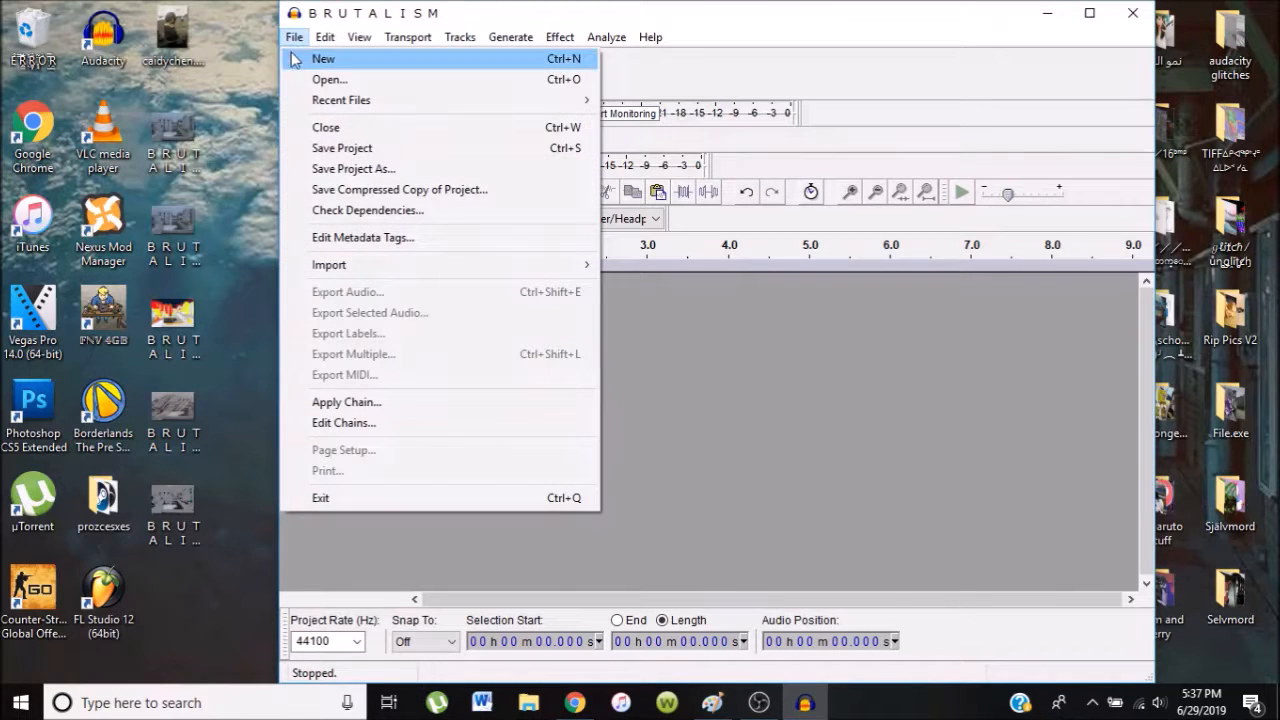
pyautogui.moveTo(372, 268)
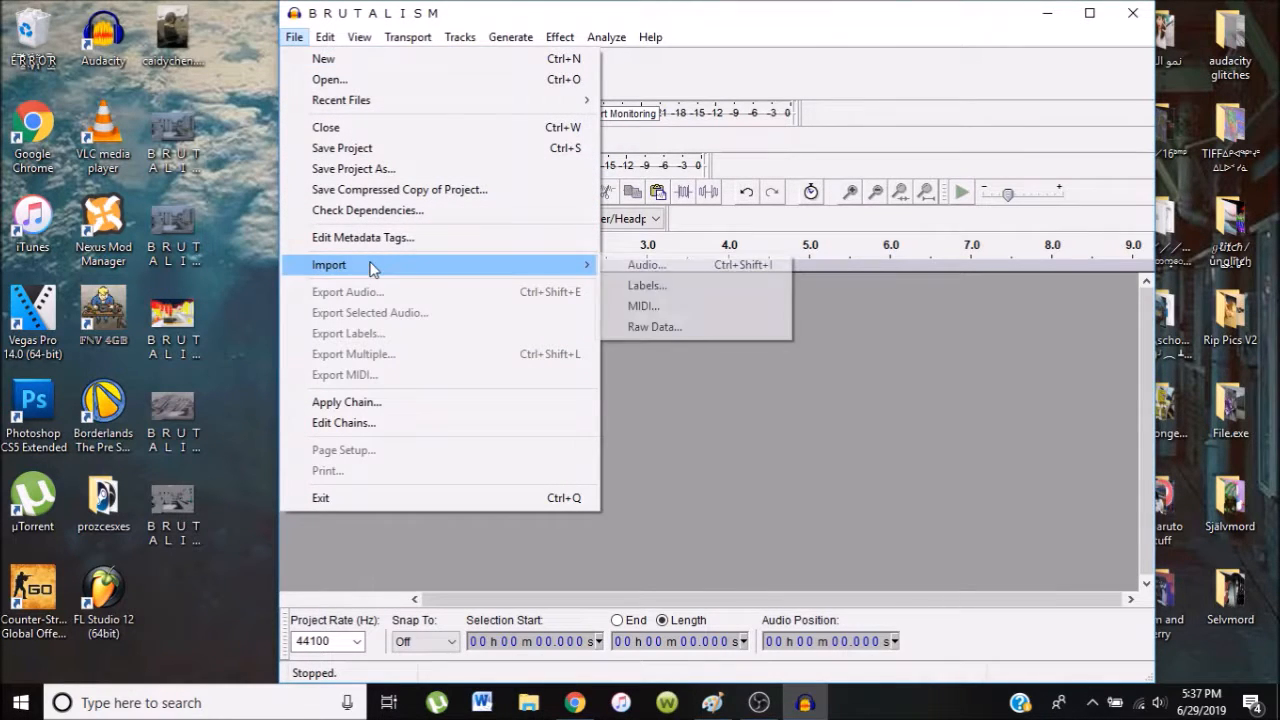
pyautogui.click(644, 327)
pyautogui.scroll(-3, 530, 330)
pyautogui.scroll(-3, 515, 323)
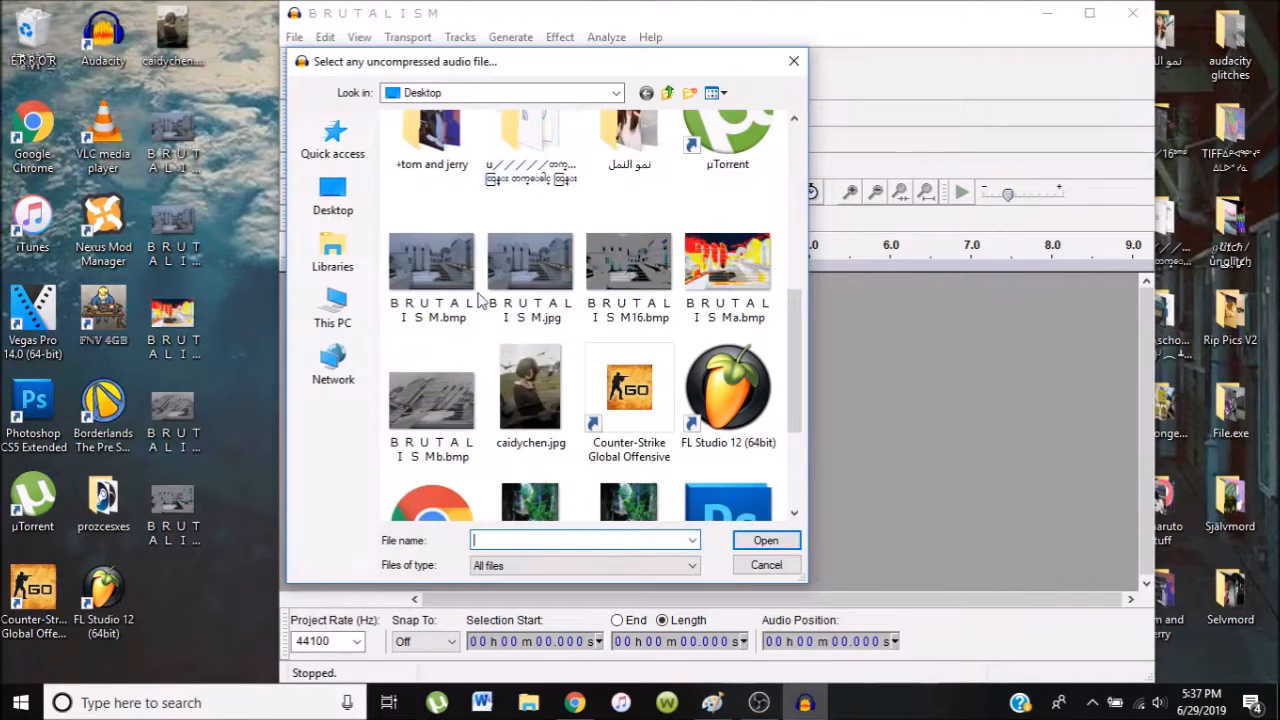
pyautogui.click(466, 300)
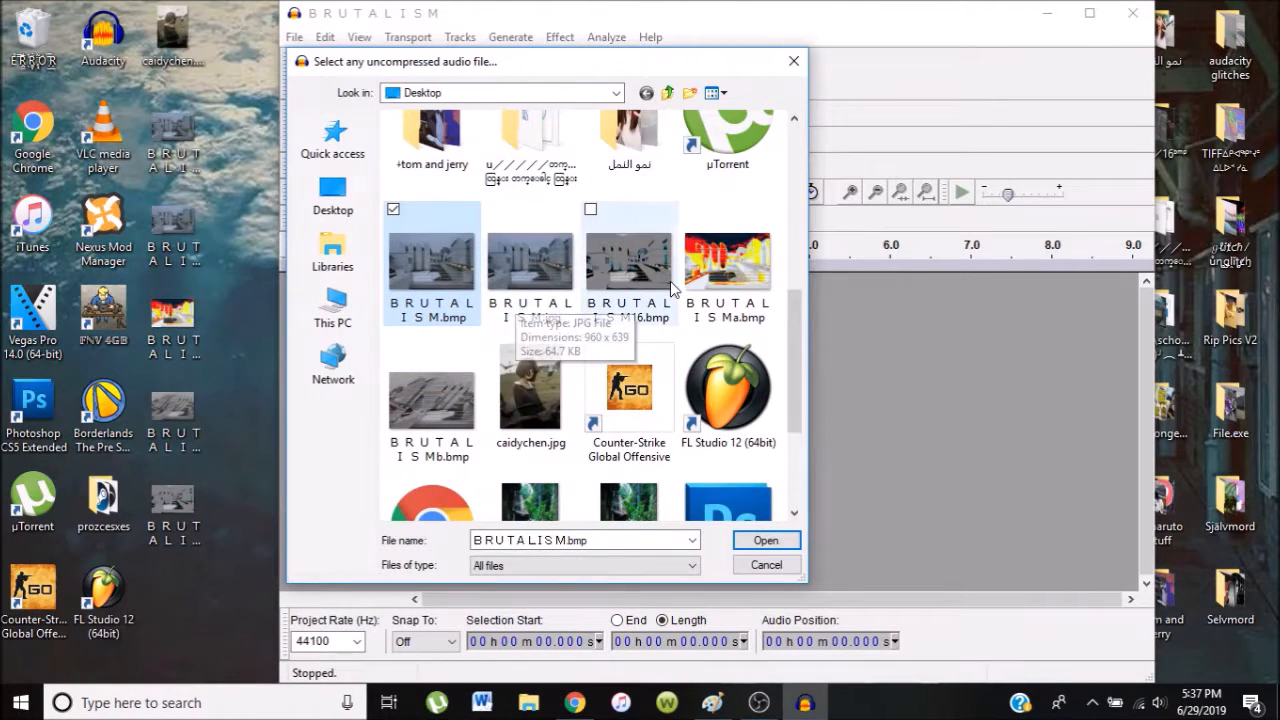
pyautogui.click(640, 315)
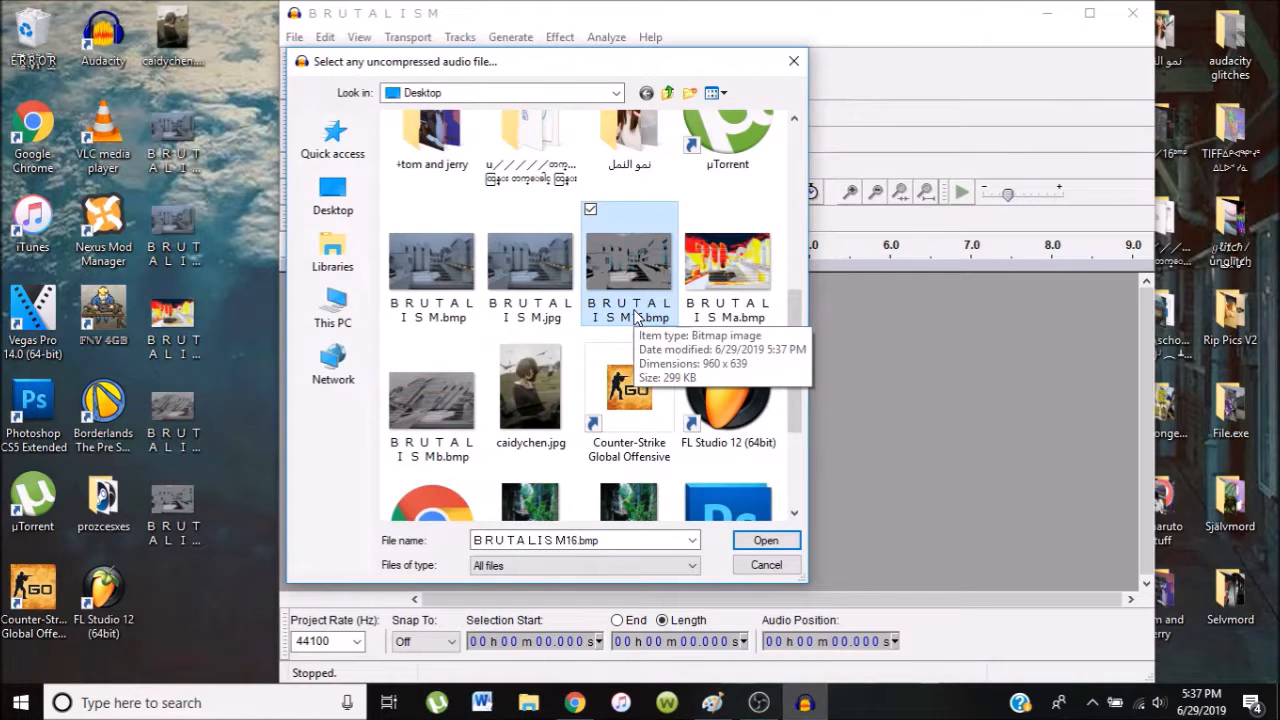
pyautogui.doubleClick(628, 280)
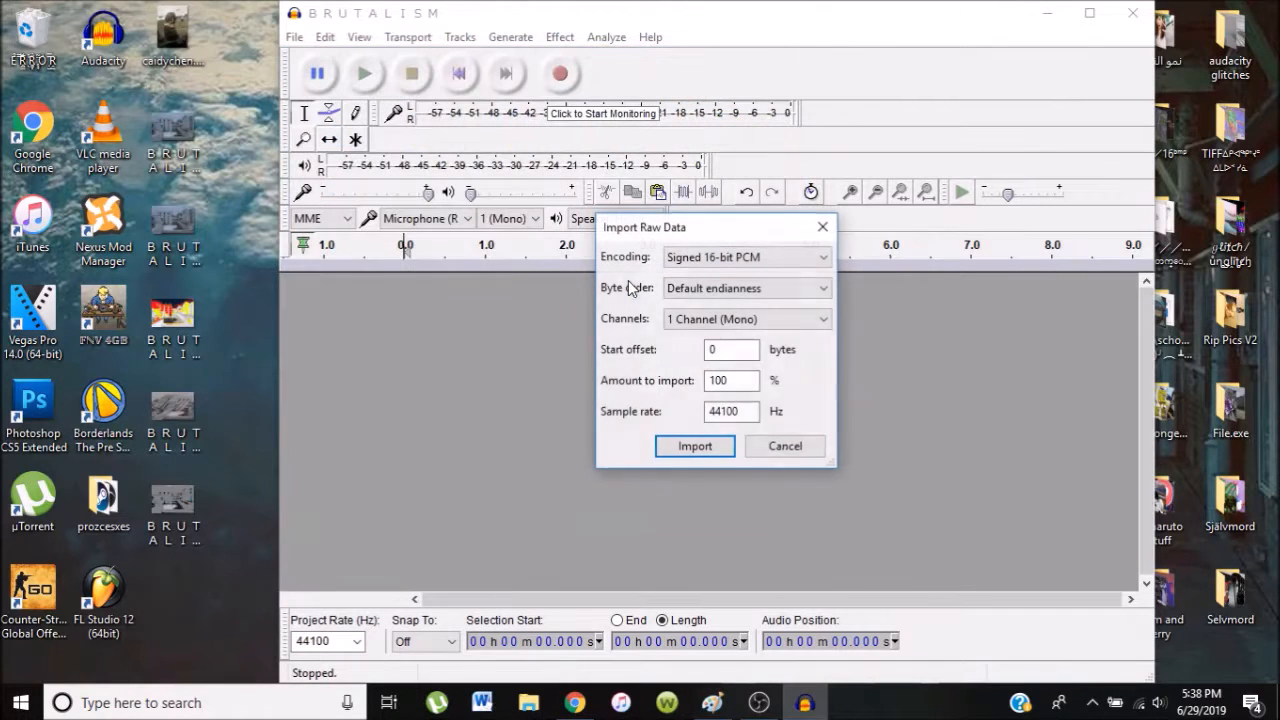
# - Import the raw data with U-Law encoding, Little-endian byte order and 1 Channel (Mono)
pyautogui.click(694, 262)
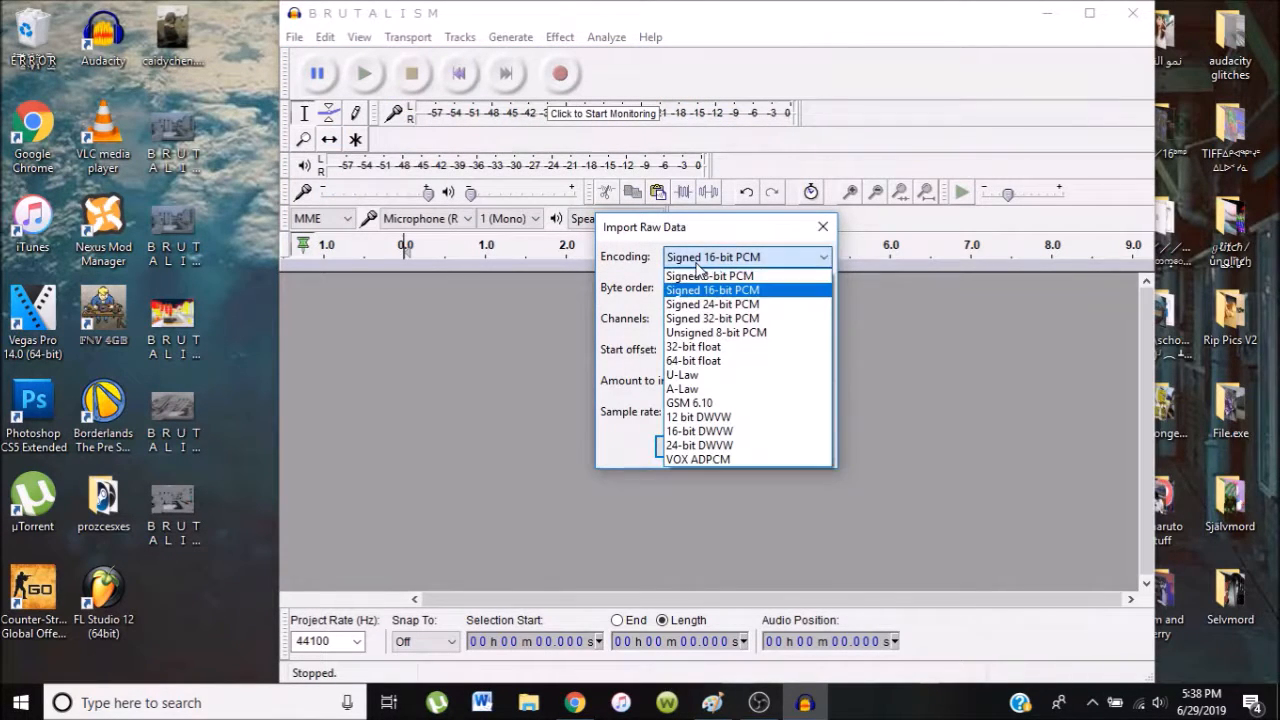
pyautogui.click(682, 374)
pyautogui.click(699, 290)
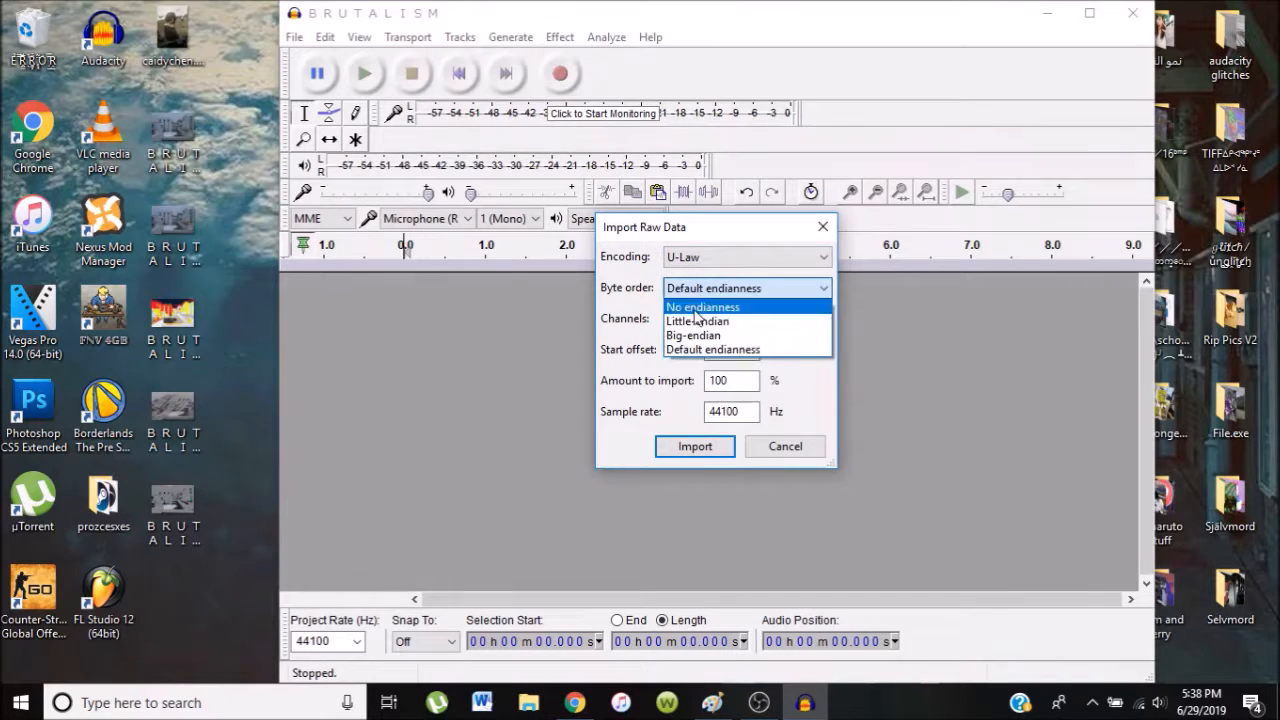
pyautogui.click(690, 318)
pyautogui.click(685, 289)
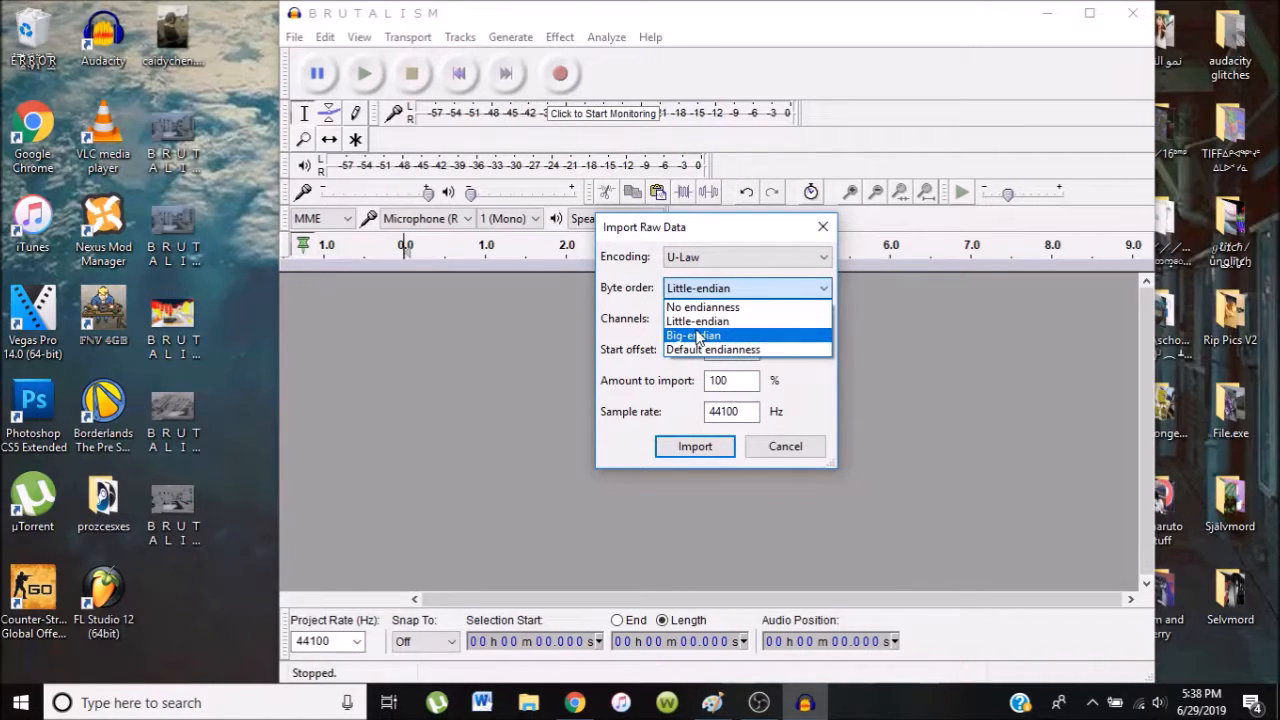
pyautogui.click(680, 374)
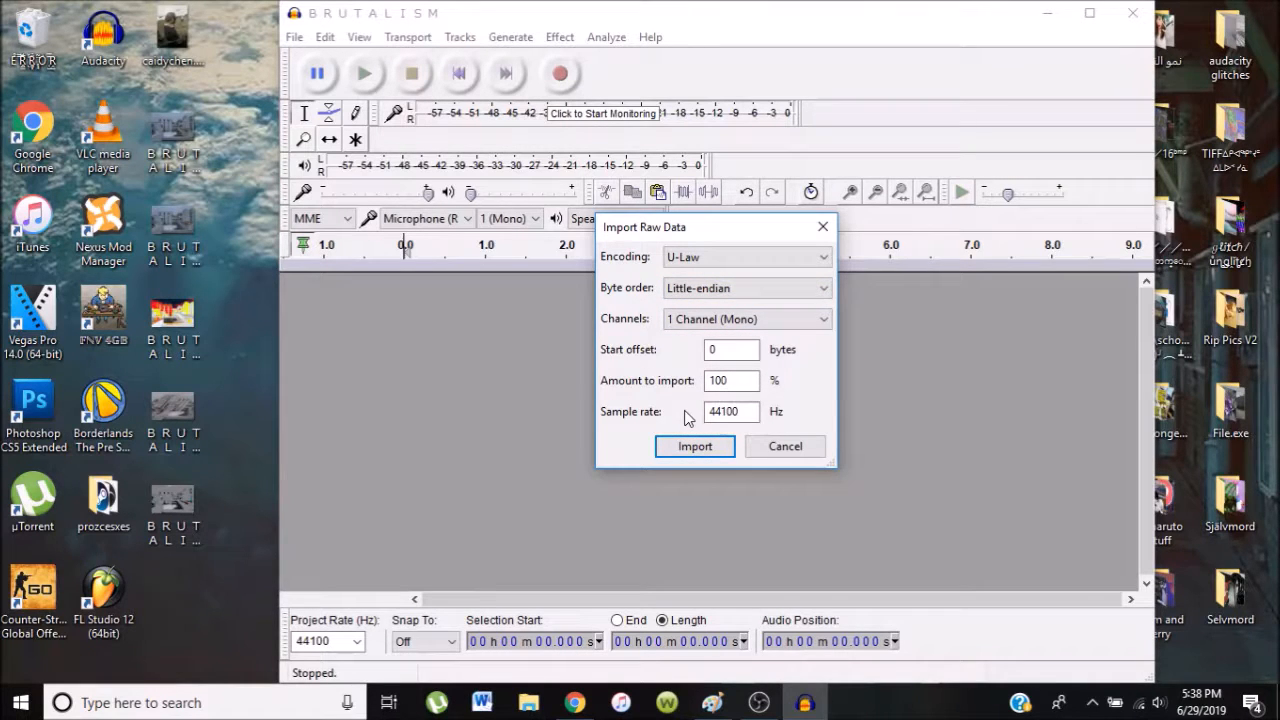
pyautogui.click(697, 322)
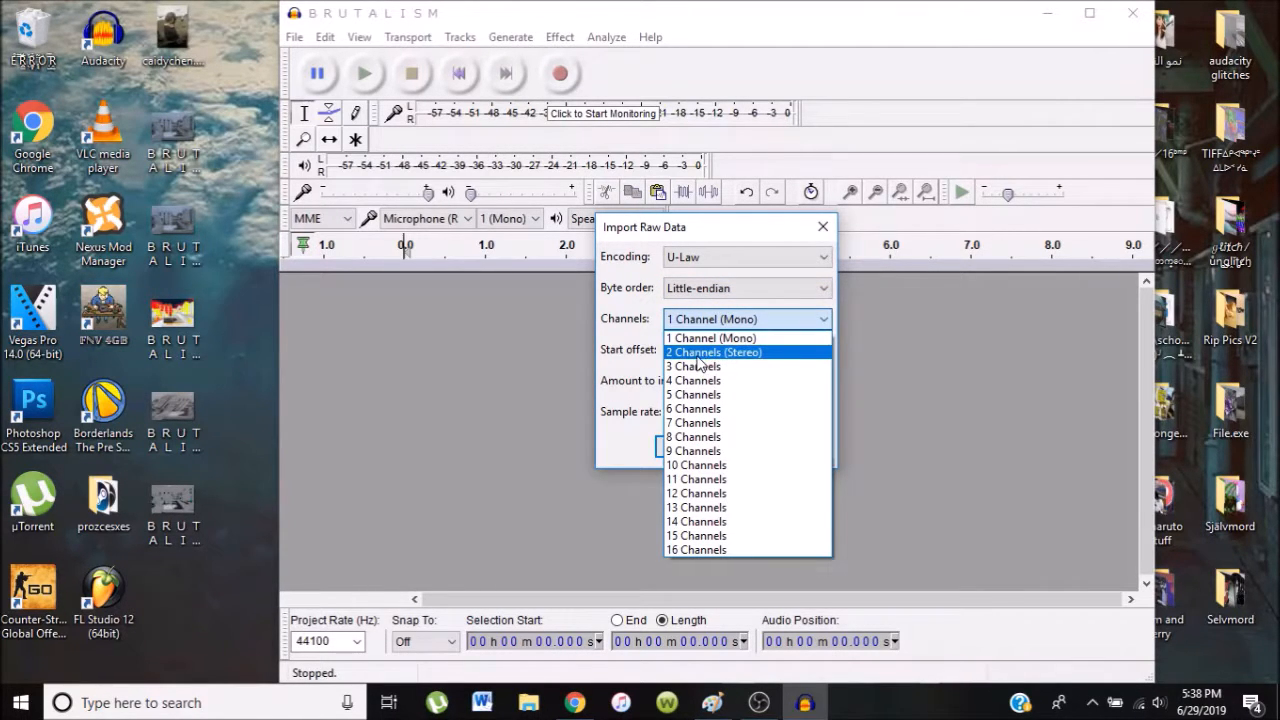
pyautogui.click(634, 343)
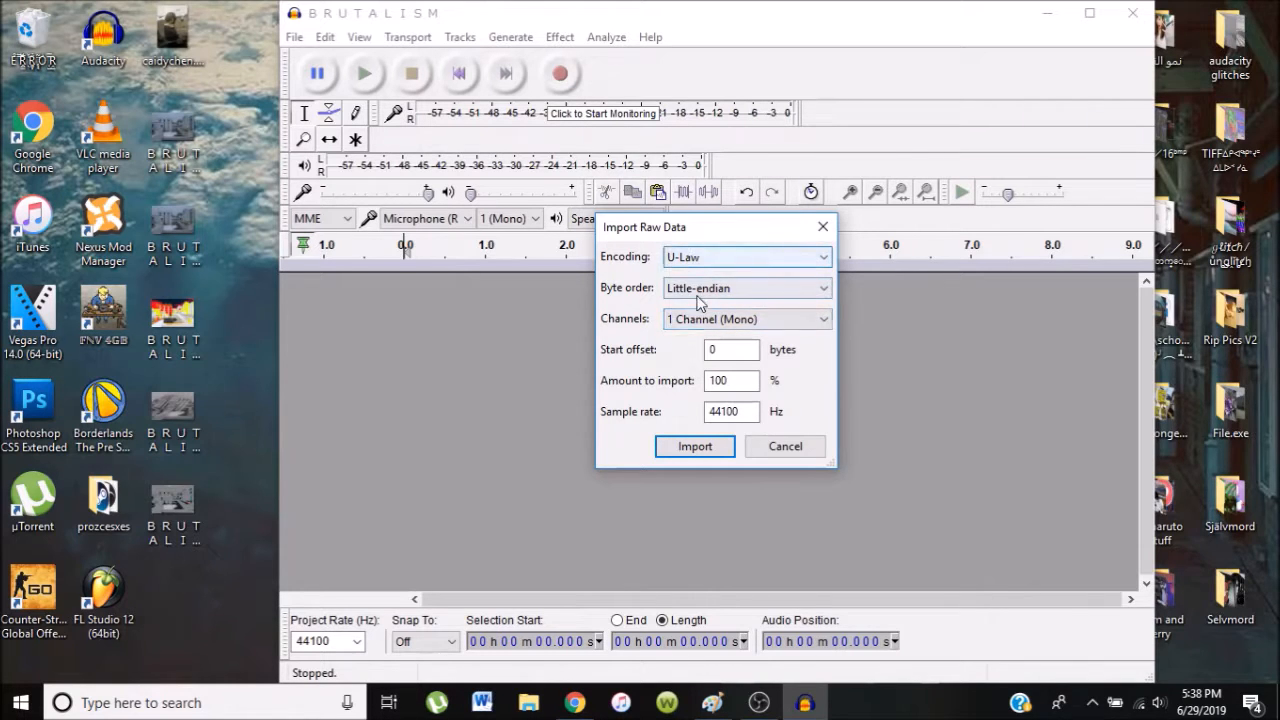
pyautogui.click(688, 446)
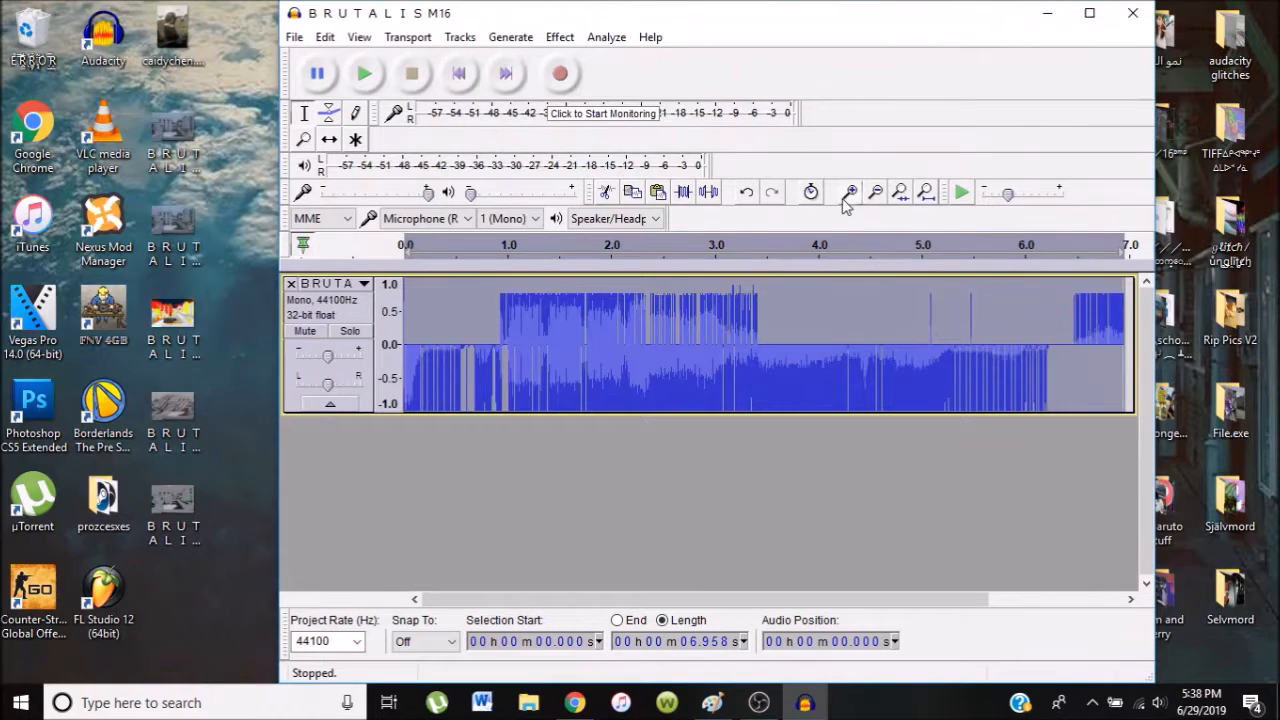
# - Examine the imported track's waveform, first close up at sample level and then across its full length
pyautogui.click(683, 320)
pyautogui.hotkey('ctrl', 'a')
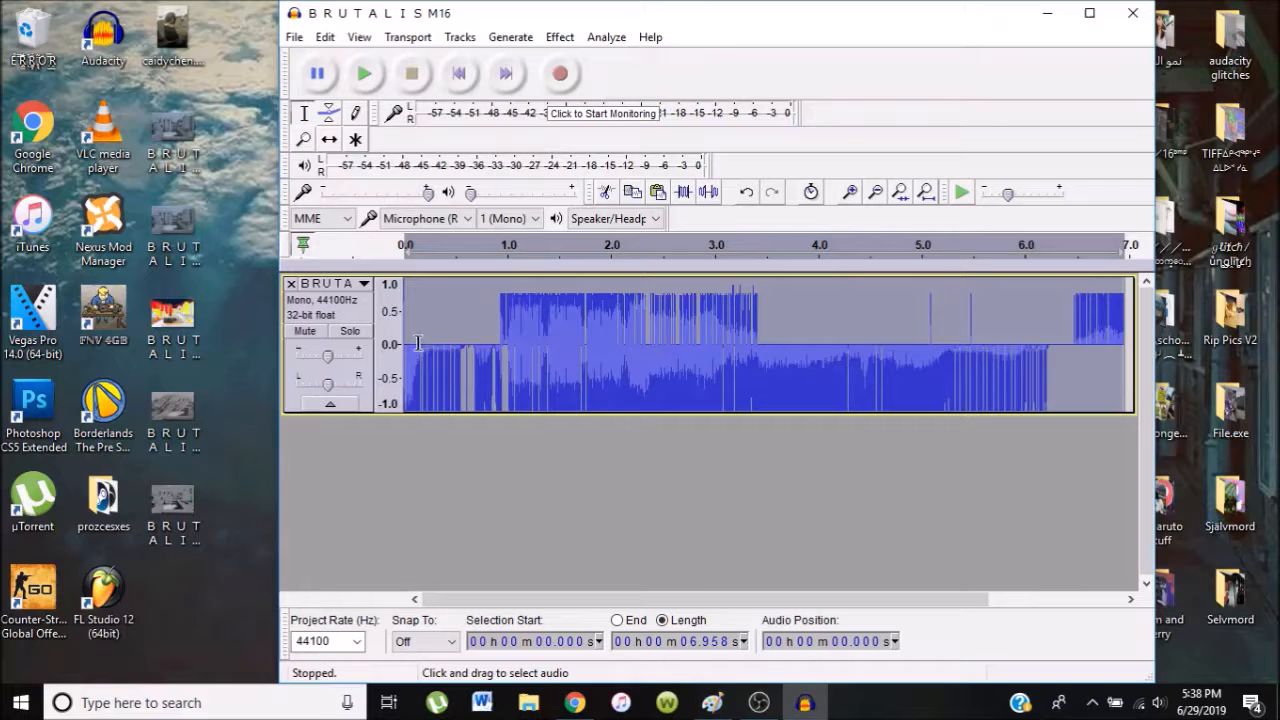
pyautogui.click(683, 338)
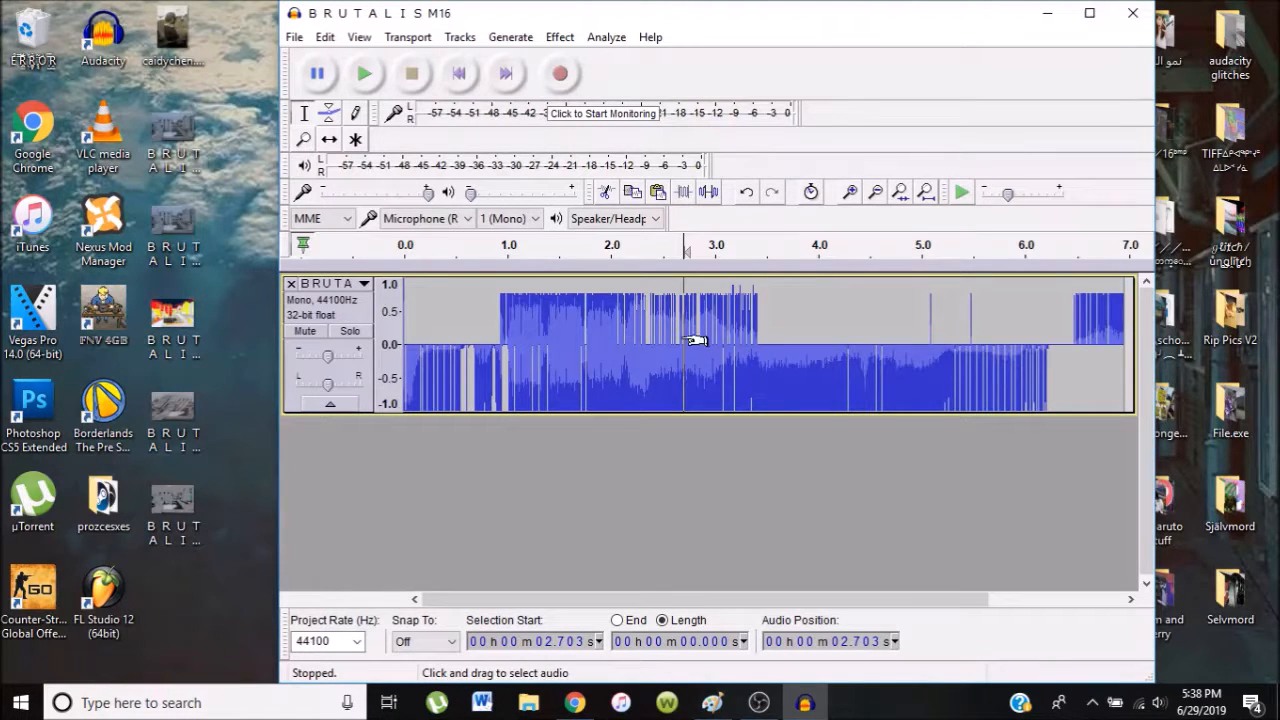
pyautogui.hotkey('ctrl', 'a')
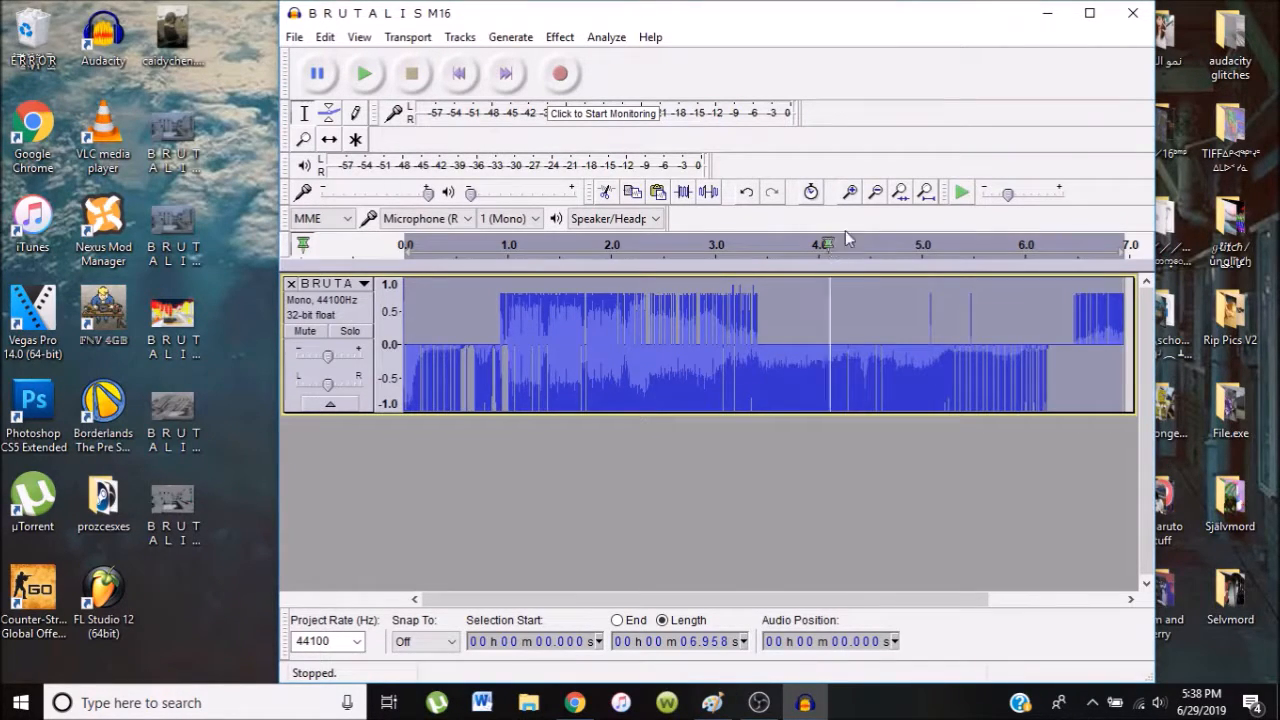
pyautogui.click(850, 192)
pyautogui.click(850, 192)
pyautogui.click(850, 192)
pyautogui.click(859, 194)
pyautogui.click(859, 194)
pyautogui.click(859, 194)
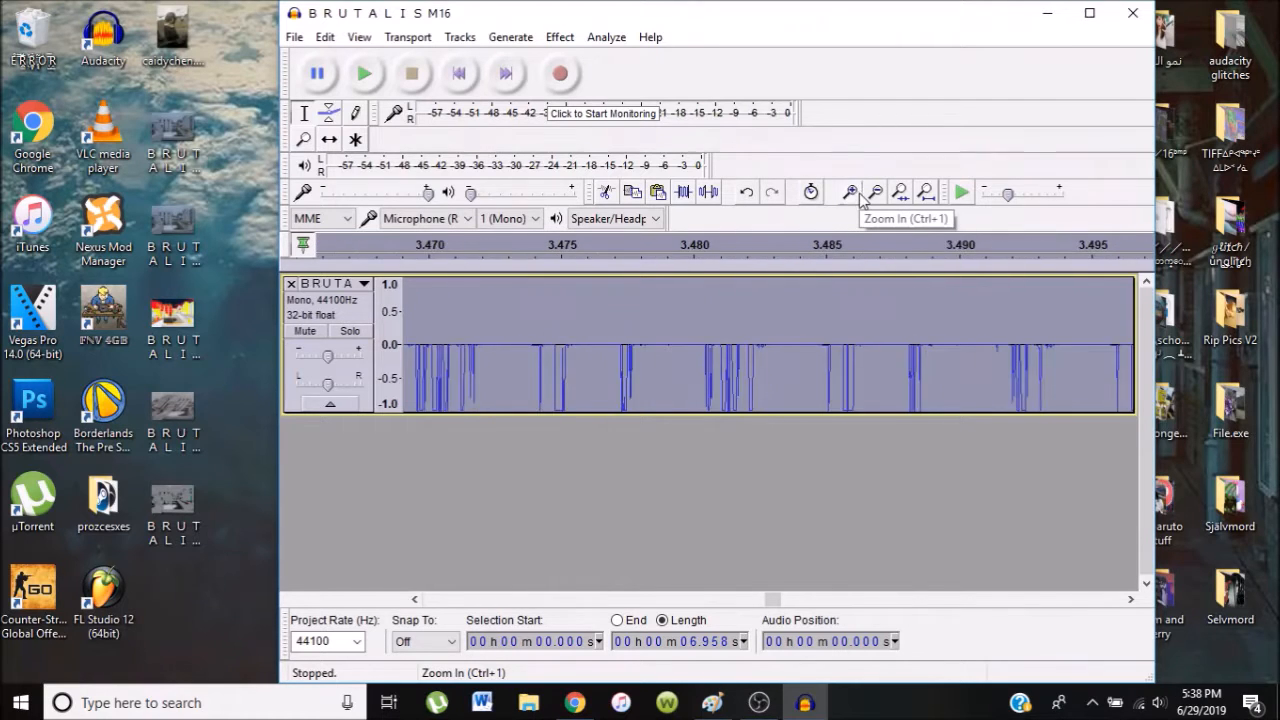
pyautogui.click(859, 194)
pyautogui.click(859, 194)
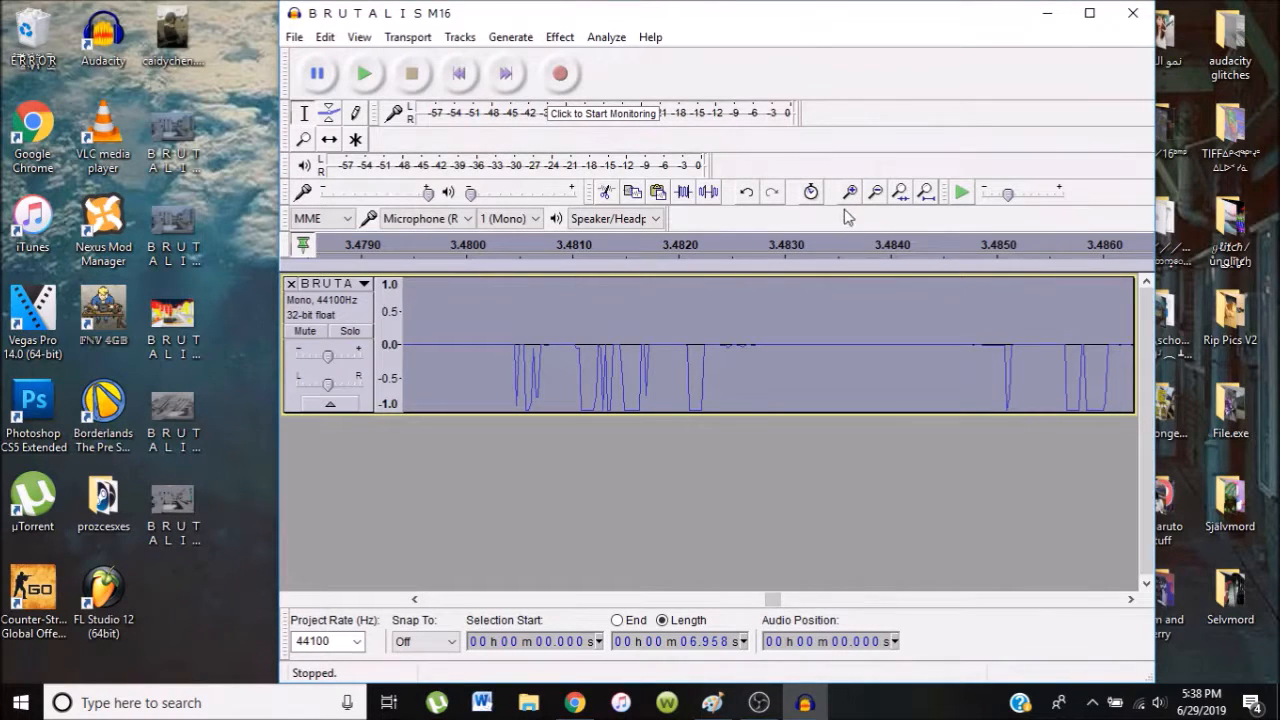
pyautogui.click(875, 192)
pyautogui.click(875, 192)
pyautogui.click(875, 192)
pyautogui.click(875, 192)
pyautogui.click(875, 192)
pyautogui.click(875, 192)
pyautogui.click(875, 192)
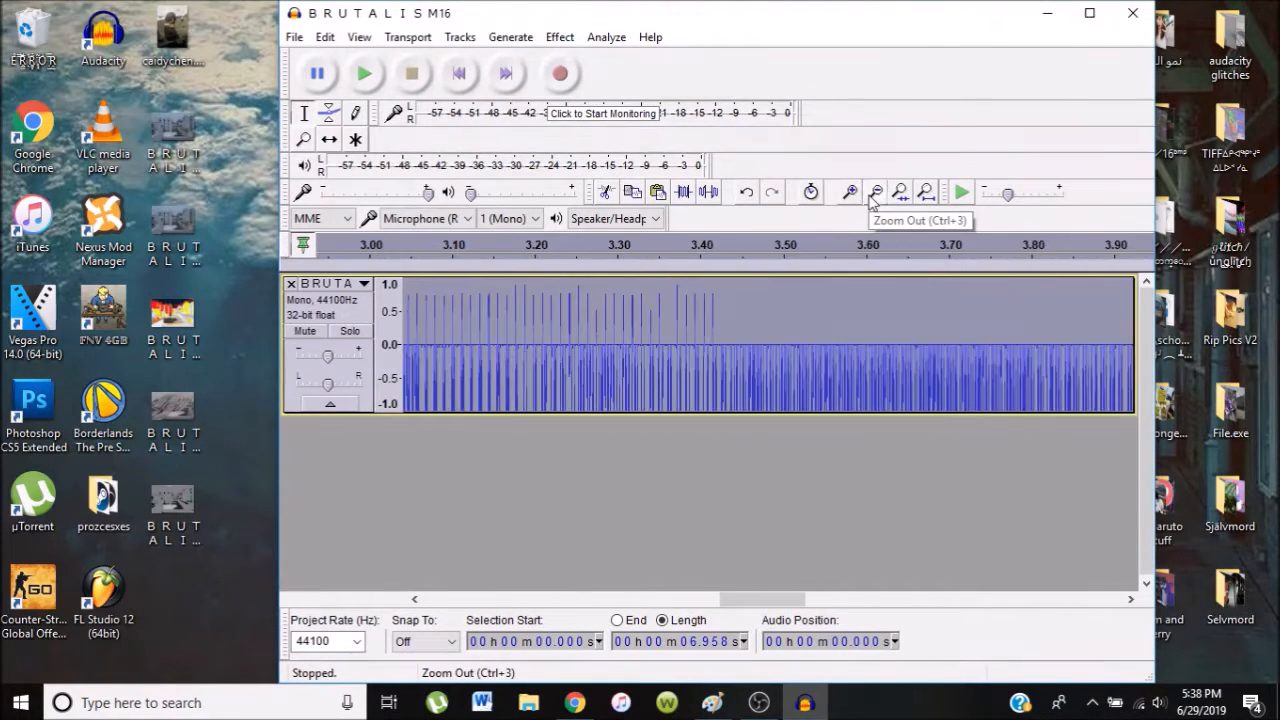
pyautogui.click(875, 193)
pyautogui.click(875, 193)
pyautogui.click(875, 193)
pyautogui.click(875, 193)
pyautogui.click(857, 196)
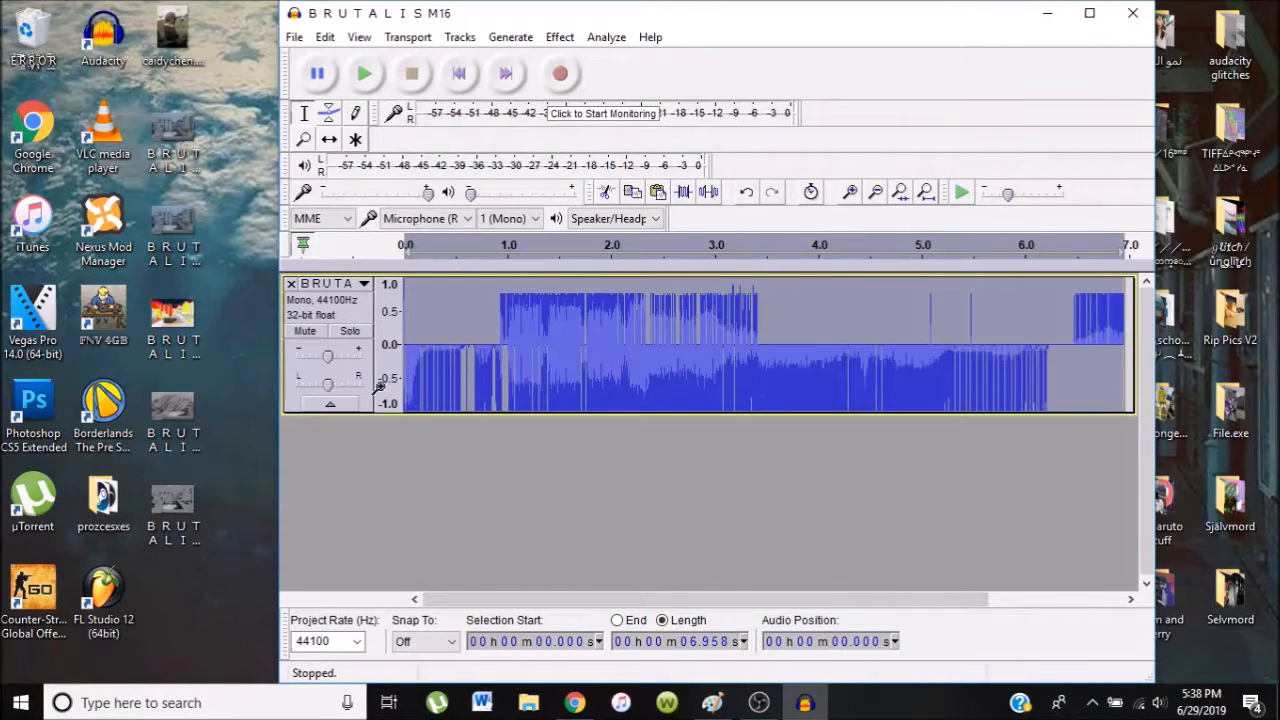
# - Select the track from about 0.003 s to its end, excluding the header data, and apply the Fade In effect
pyautogui.moveTo(410, 312); pyautogui.dragTo(426, 309)
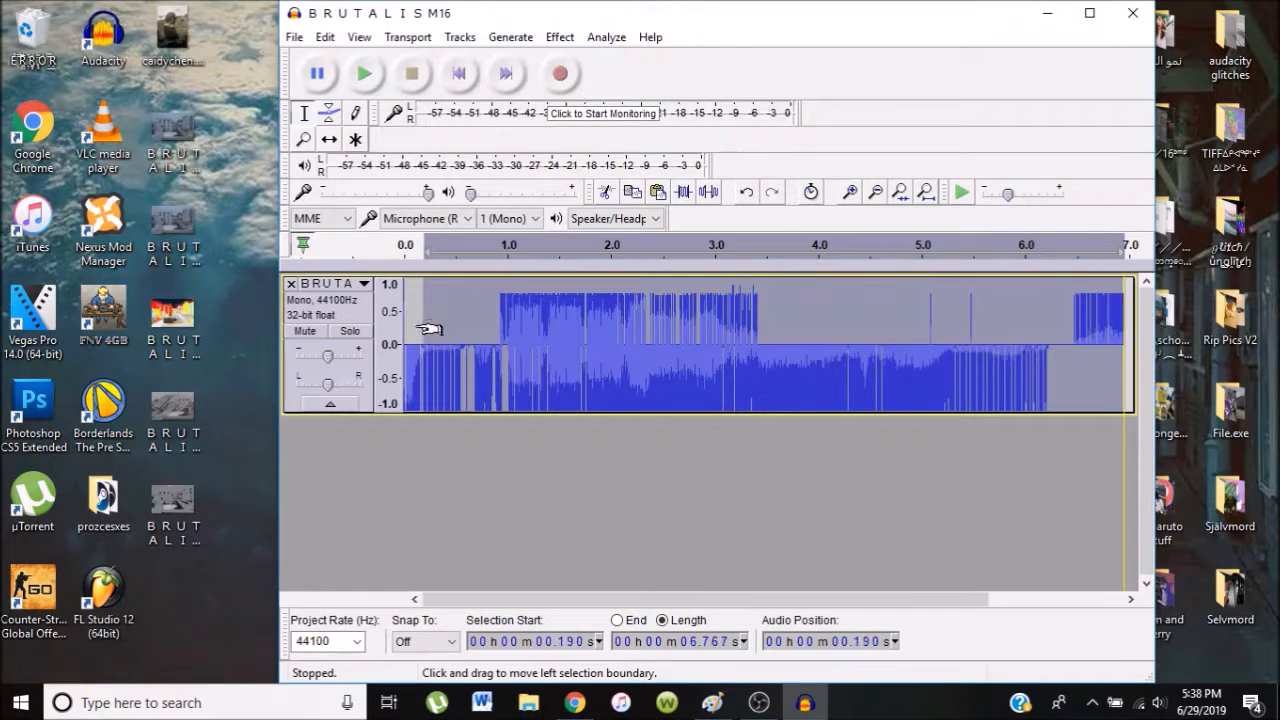
pyautogui.moveTo(427, 318); pyautogui.dragTo(411, 318)
pyautogui.doubleClick(850, 192)
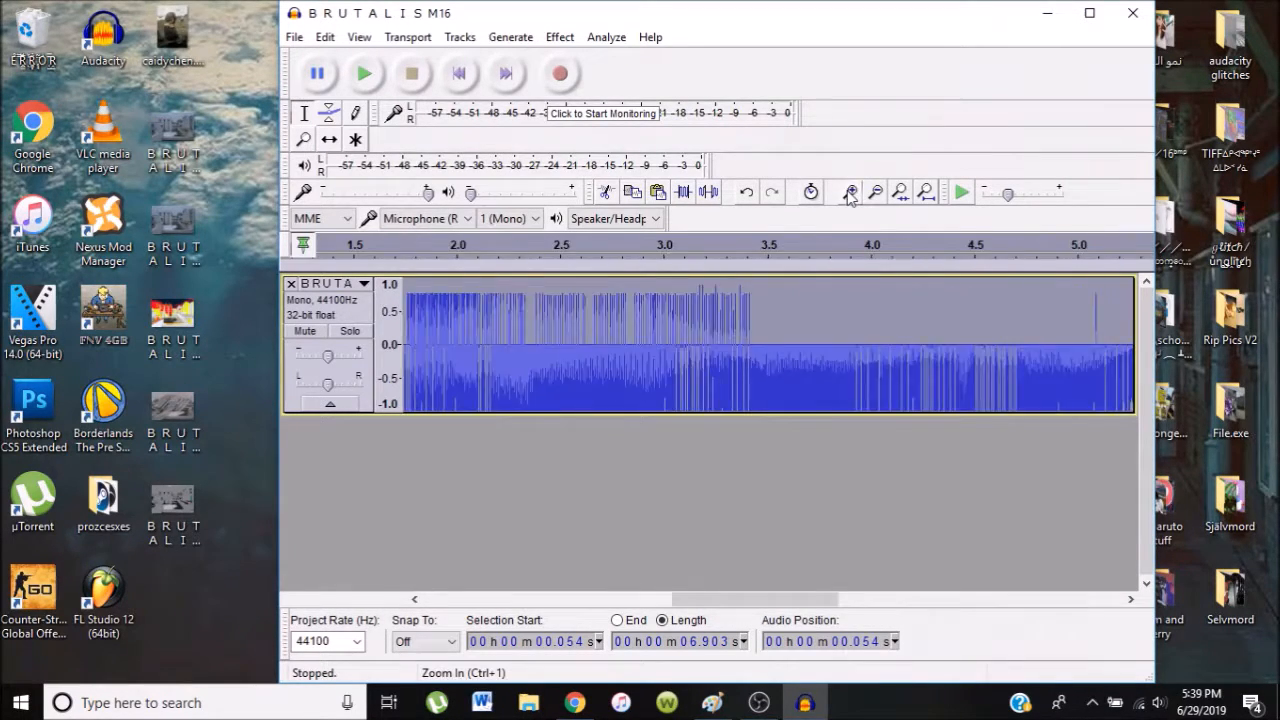
pyautogui.doubleClick(850, 192)
pyautogui.doubleClick(850, 192)
pyautogui.doubleClick(850, 192)
pyautogui.doubleClick(850, 192)
pyautogui.click(850, 192)
pyautogui.moveTo(778, 600); pyautogui.dragTo(397, 605)
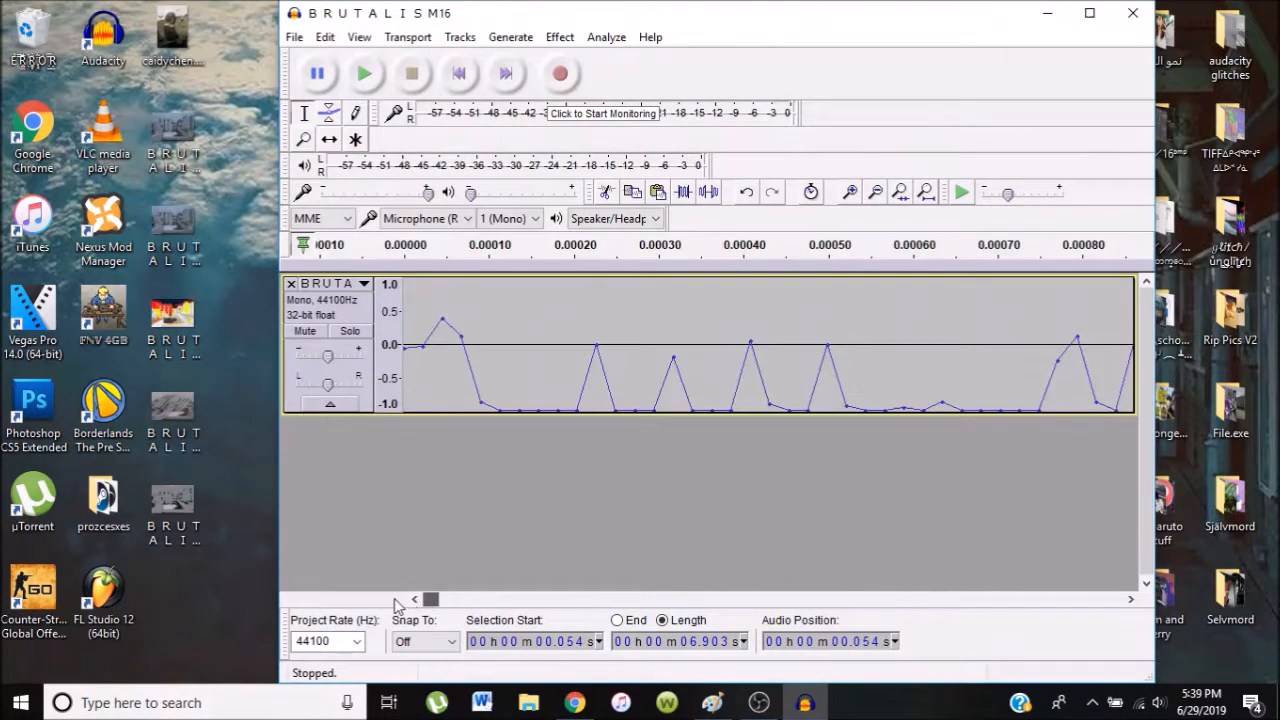
pyautogui.doubleClick(651, 323)
pyautogui.doubleClick(877, 193)
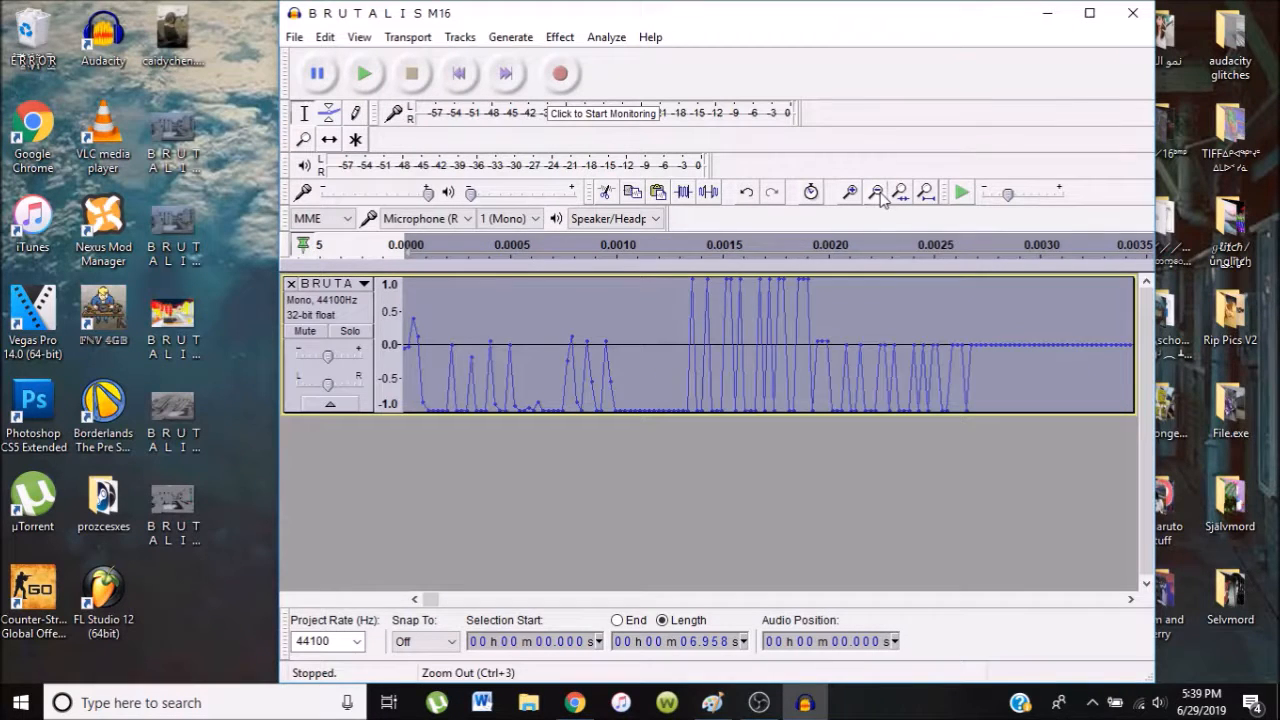
pyautogui.click(877, 193)
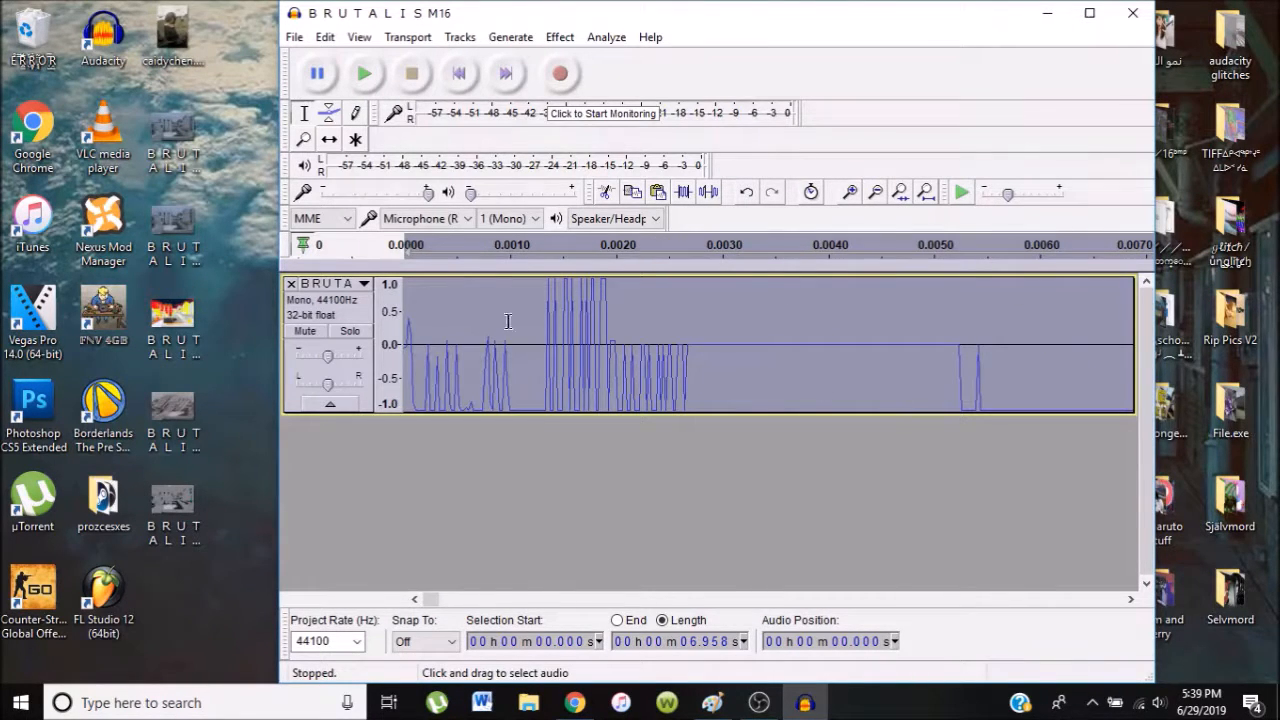
pyautogui.moveTo(417, 306); pyautogui.dragTo(698, 337)
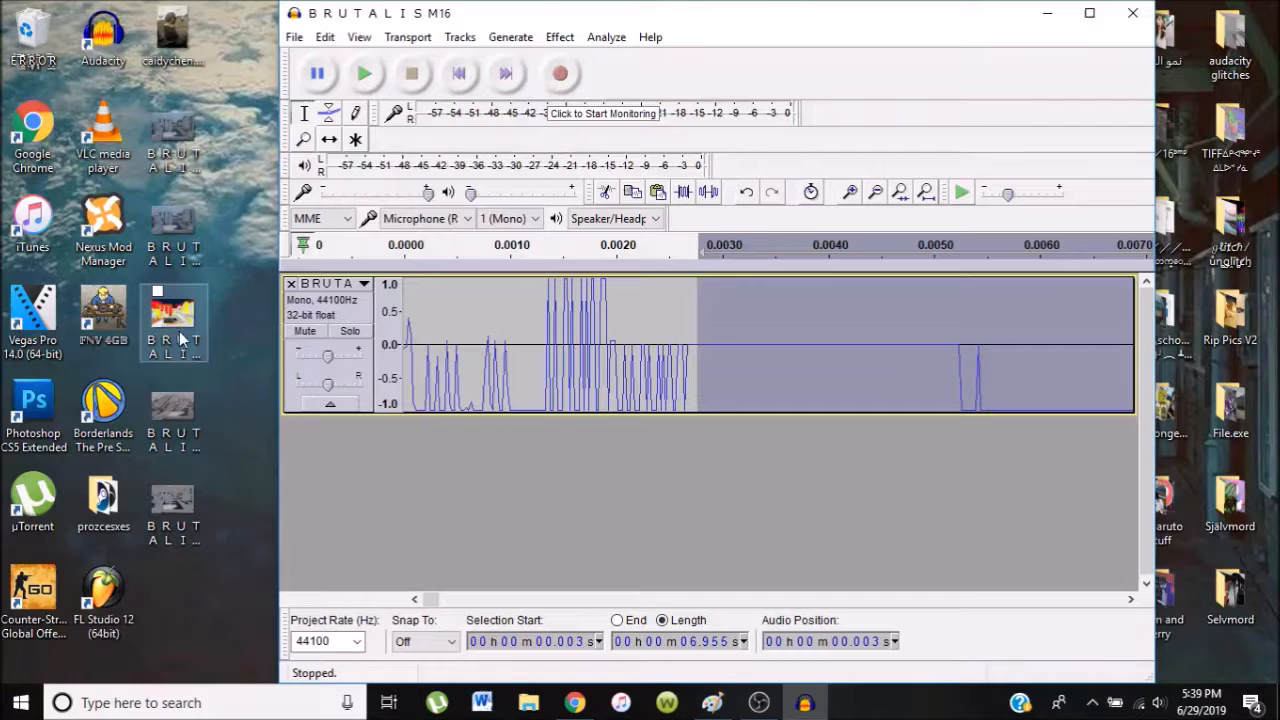
pyautogui.click(562, 37)
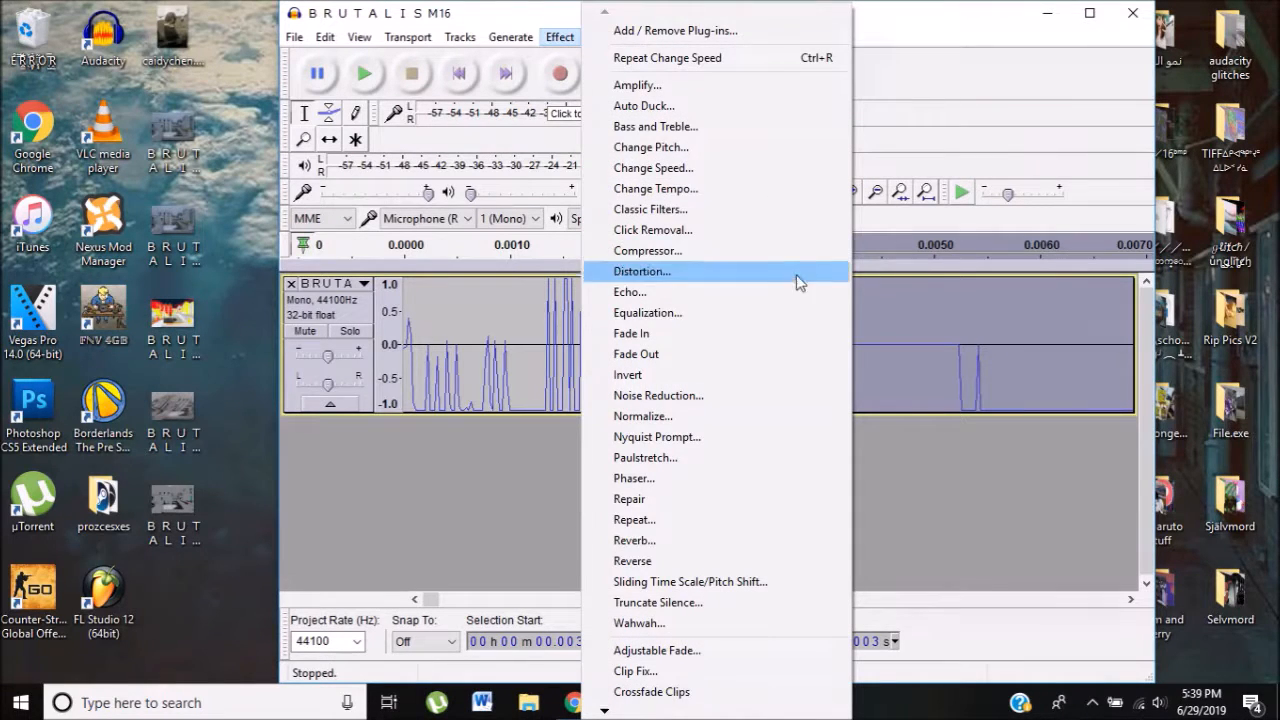
pyautogui.click(641, 332)
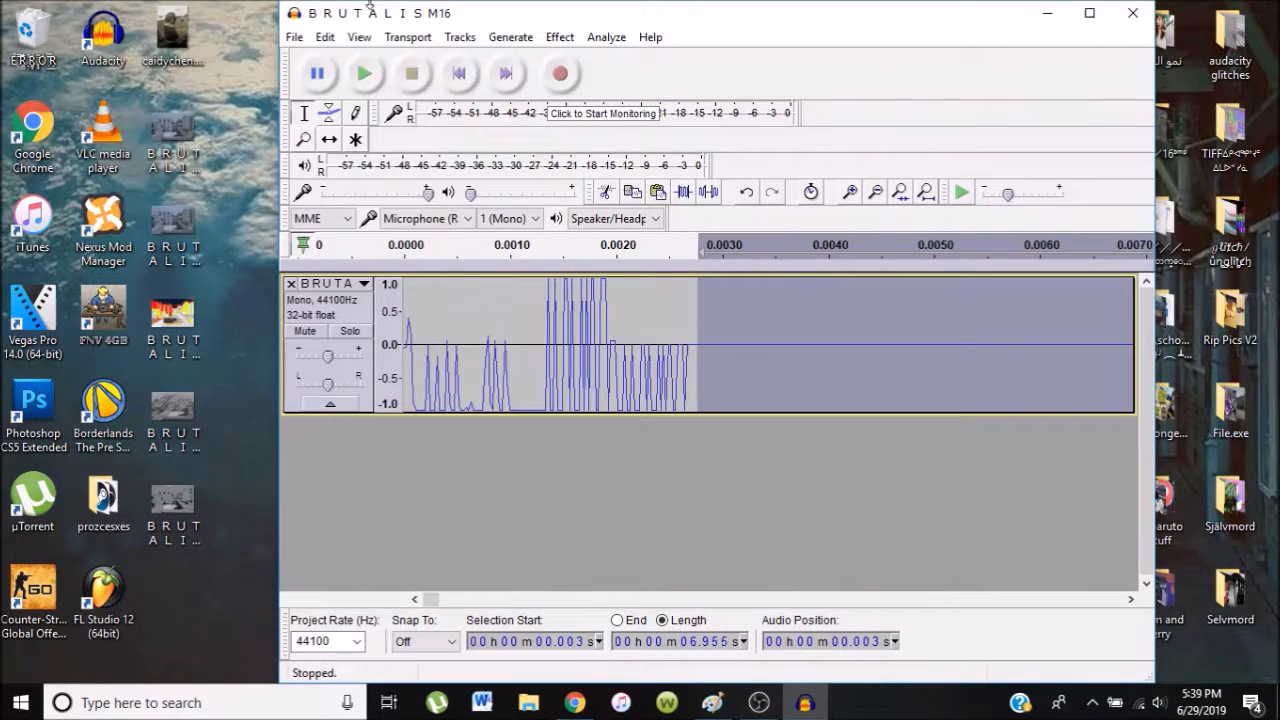
# - Export the audio to the desktop as "B R U T A L I S M16a.bmp" with a RAW (header-less) header and U-Law encoding, leaving the metadata empty
pyautogui.click(294, 37)
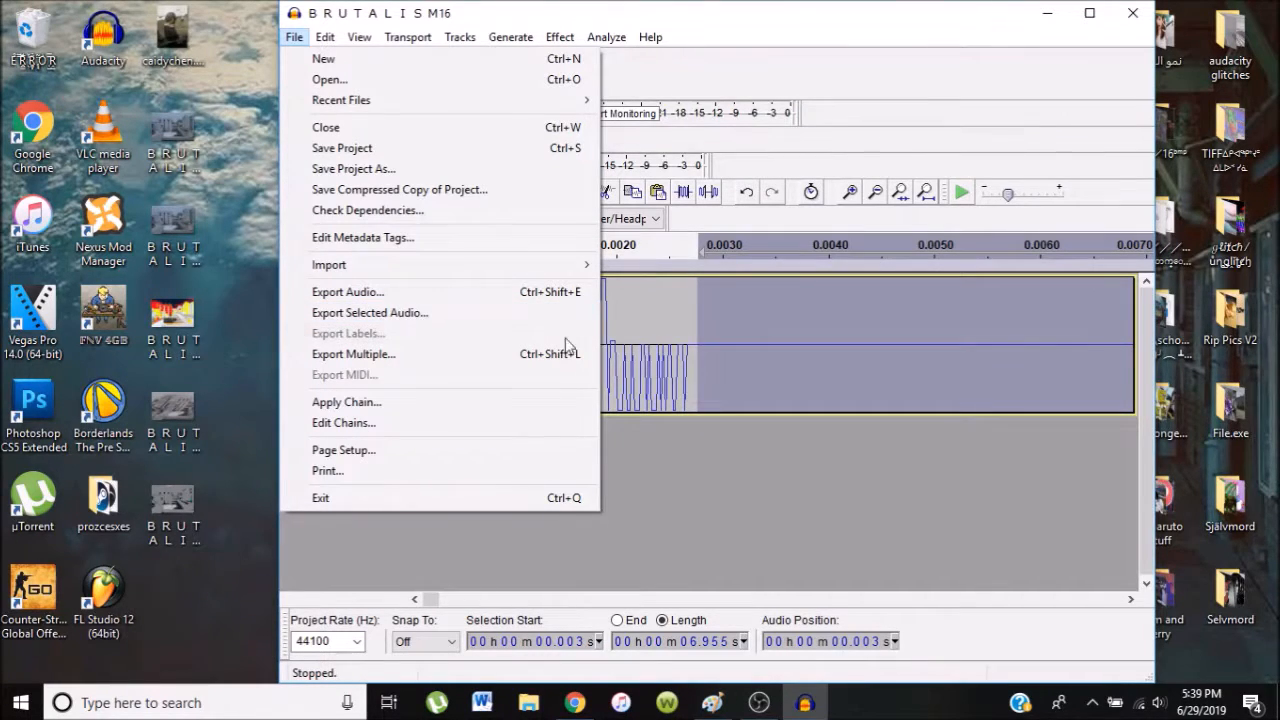
pyautogui.click(404, 292)
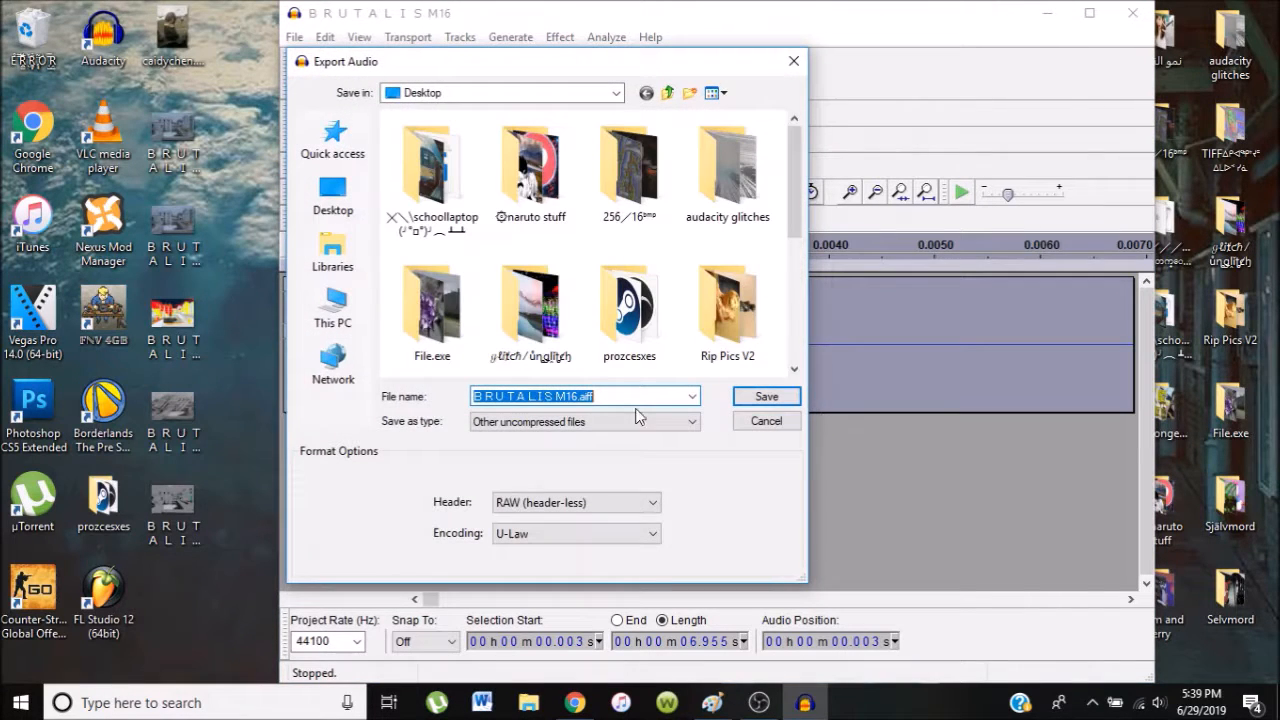
pyautogui.click(619, 397)
pyautogui.moveTo(598, 399); pyautogui.dragTo(576, 408)
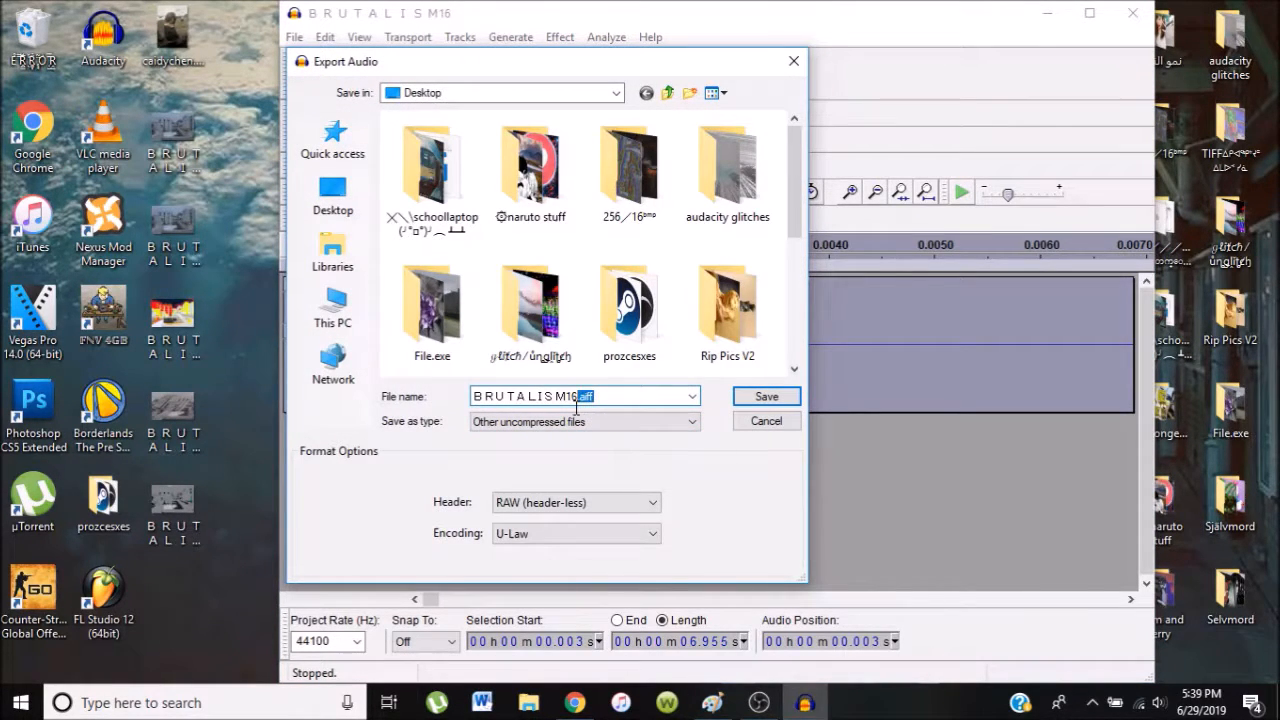
pyautogui.write('a')
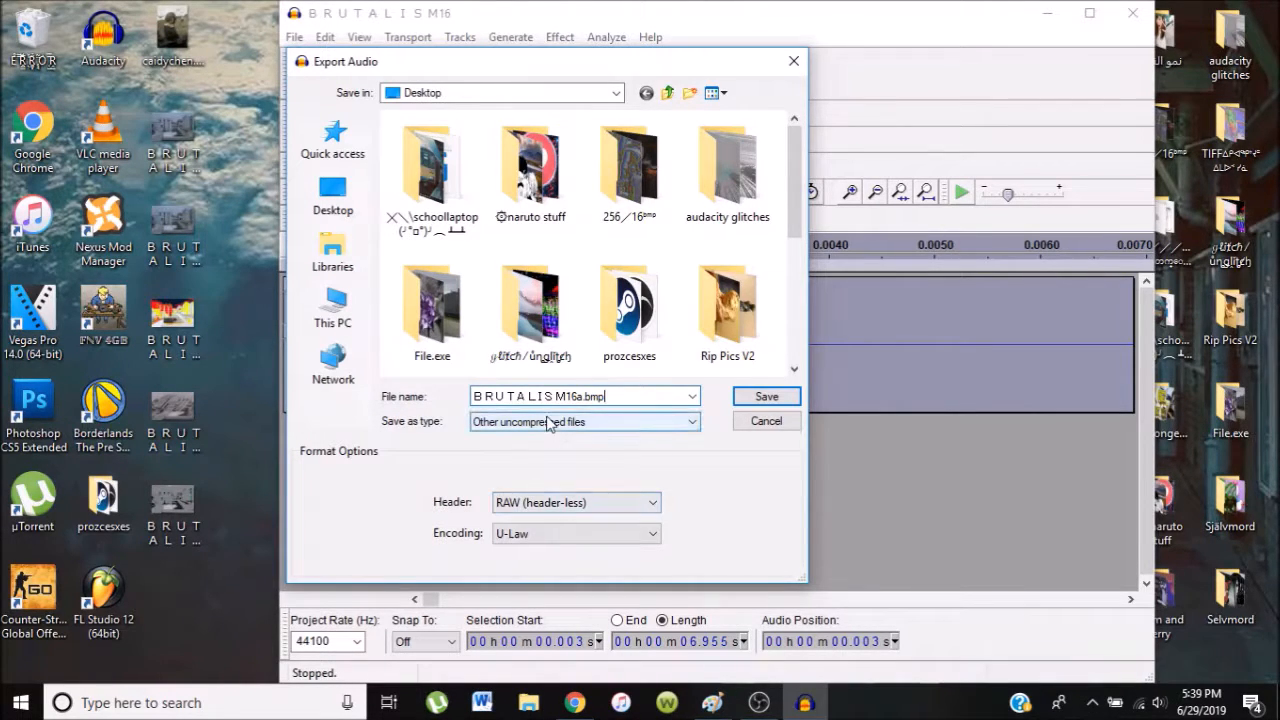
pyautogui.click(585, 421)
pyautogui.click(585, 421)
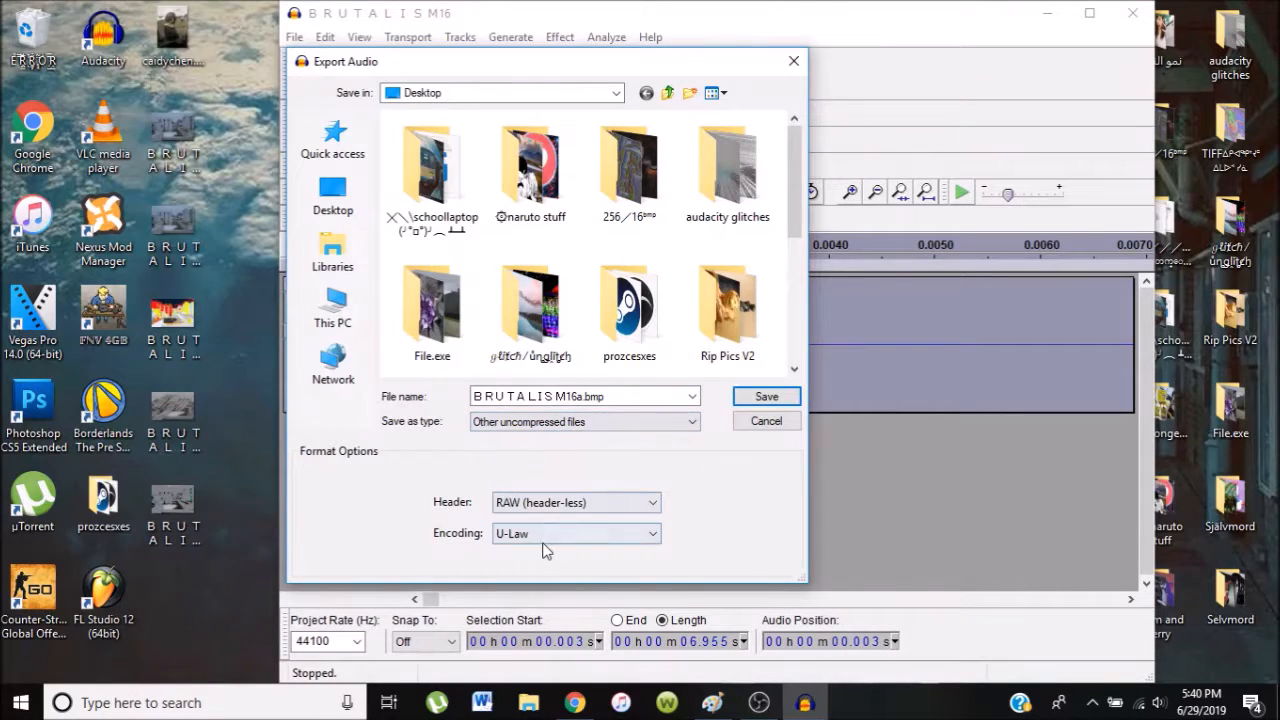
pyautogui.click(762, 397)
pyautogui.click(856, 394)
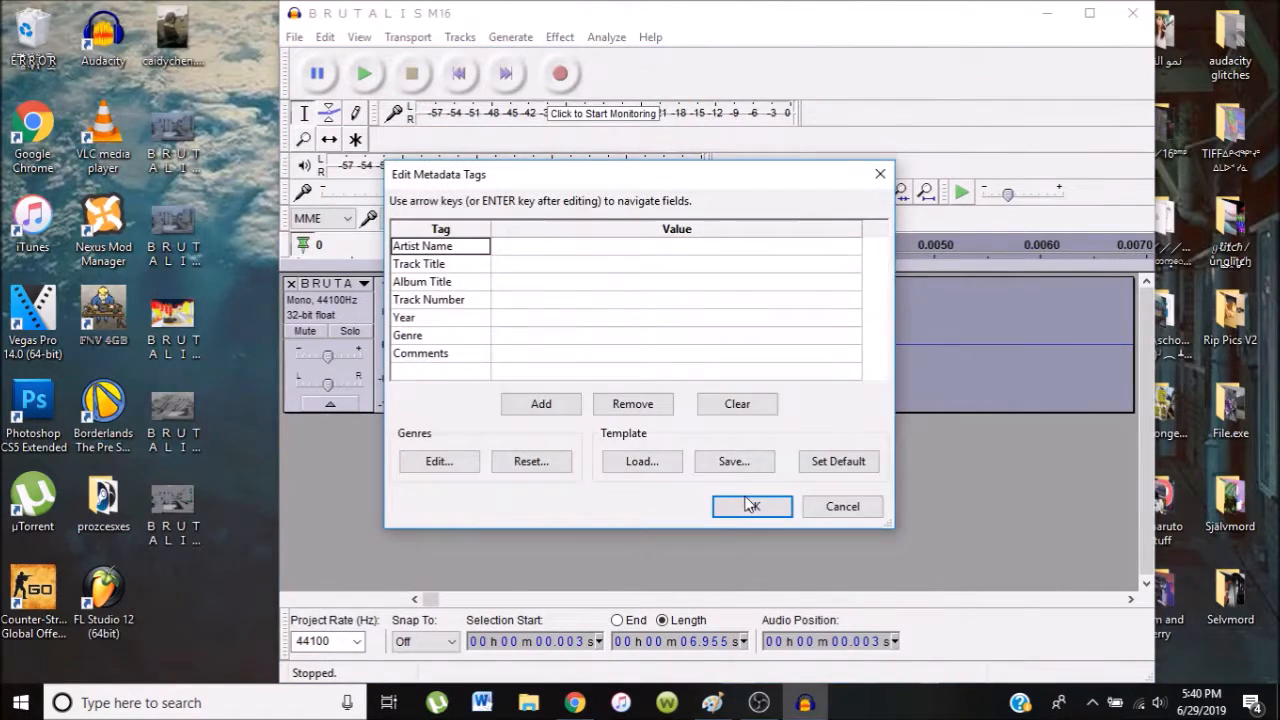
pyautogui.click(748, 501)
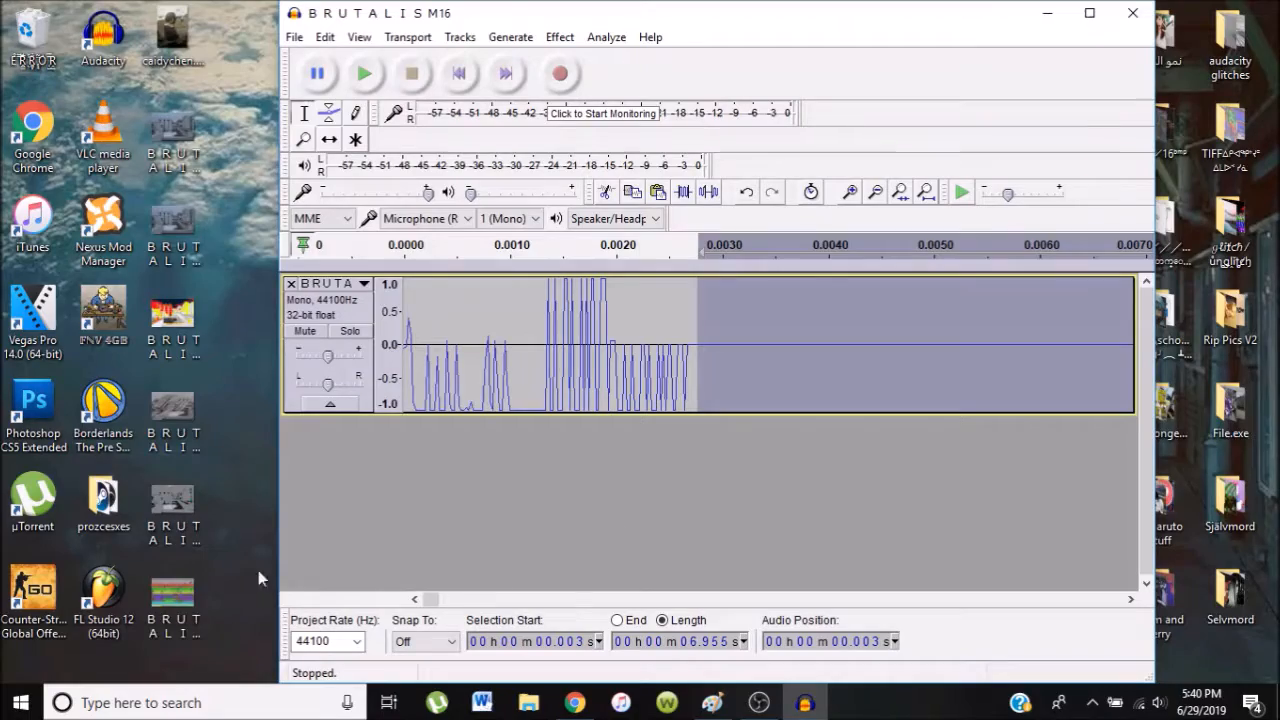
# - Open the exported "B R U T A L I S M16a.bmp" from the desktop in Paint and examine the whole glitched image
pyautogui.doubleClick(172, 595)
pyautogui.scroll(-5, 729, 380)
pyautogui.scroll(5, 931, 306)
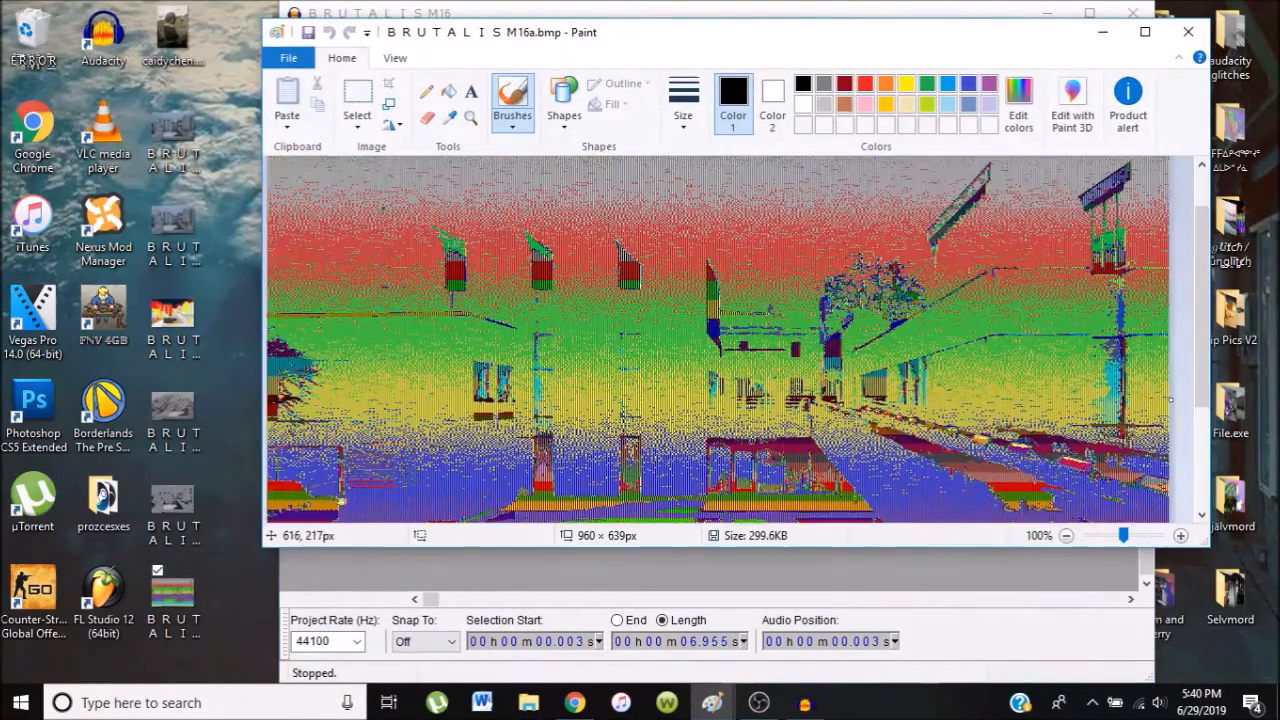
pyautogui.scroll(-4, 812, 250)
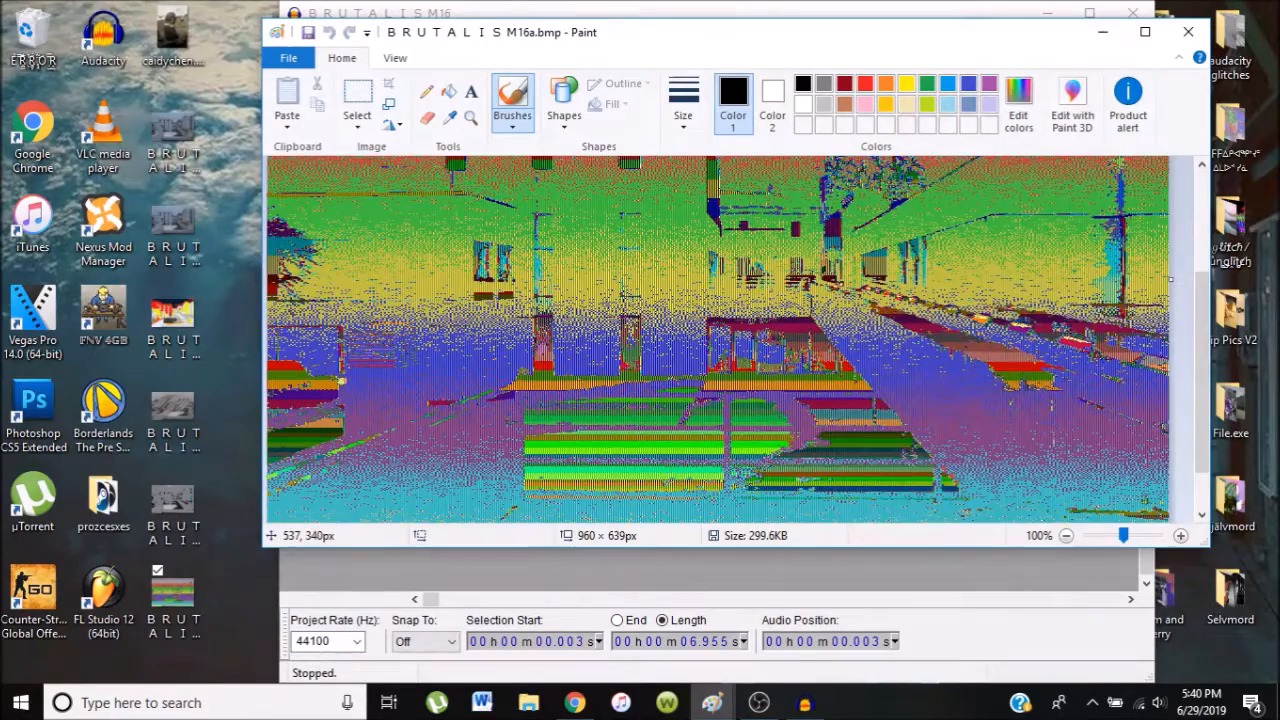
pyautogui.scroll(4, 811, 297)
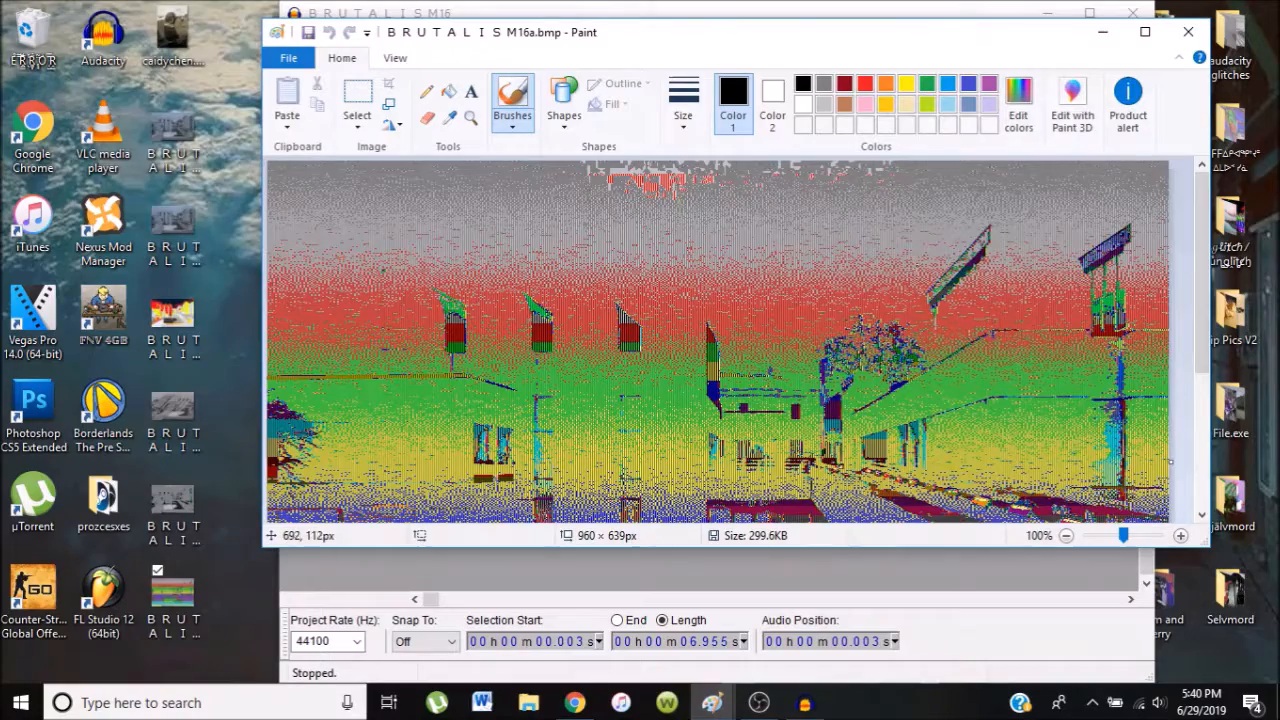
pyautogui.scroll(-5, 908, 310)
pyautogui.scroll(5, 740, 260)
# - Close the image in Paint and undo the Fade In effect in Audacity
pyautogui.click(1188, 33)
pyautogui.click(326, 39)
pyautogui.click(335, 62)
pyautogui.click(560, 37)
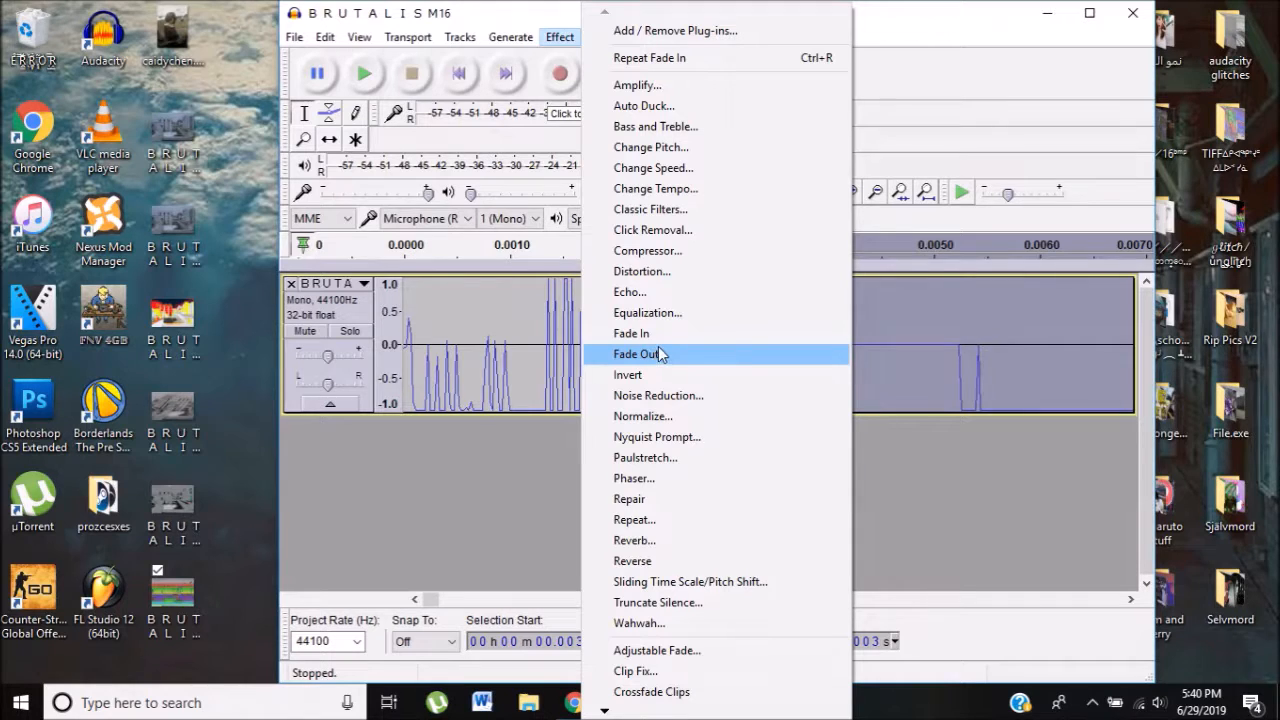
pyautogui.click(646, 626)
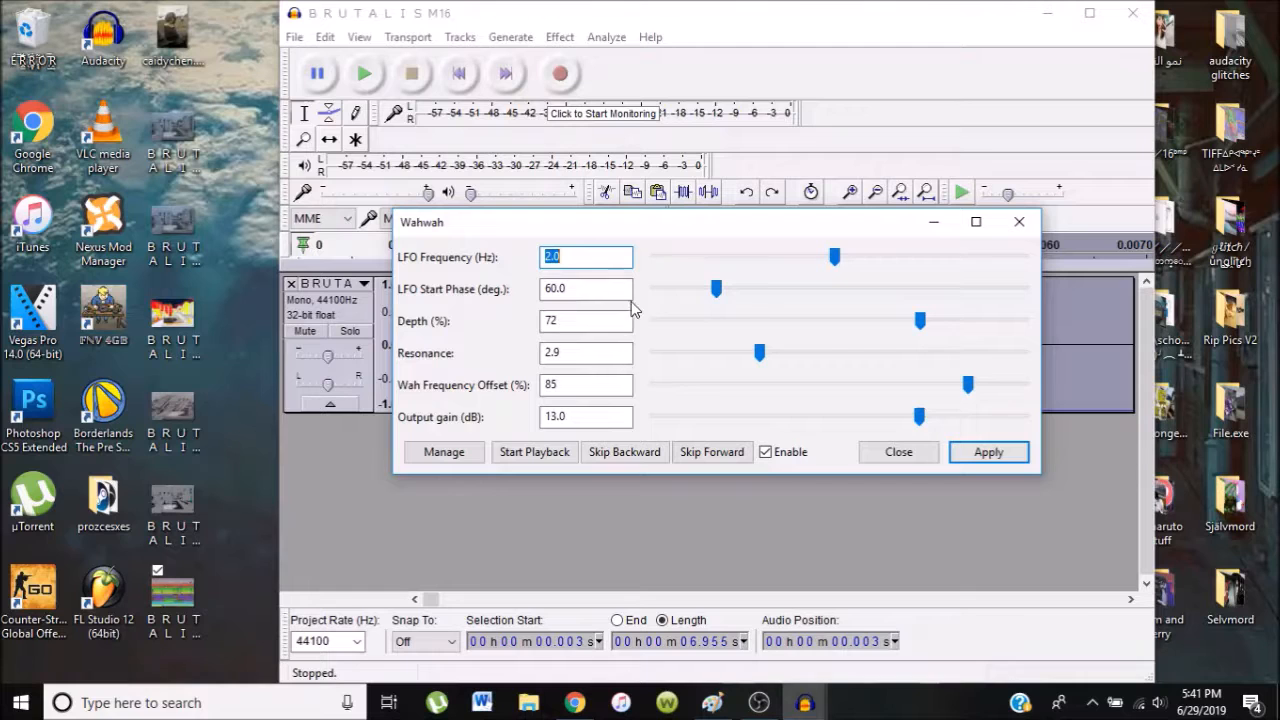
pyautogui.click(899, 452)
# - Apply Wahwah to the selection with LFO frequency 1.0 Hz, start phase 120, depth 53%, resonance 6.9, frequency offset 48% and a higher output gain
pyautogui.click(559, 37)
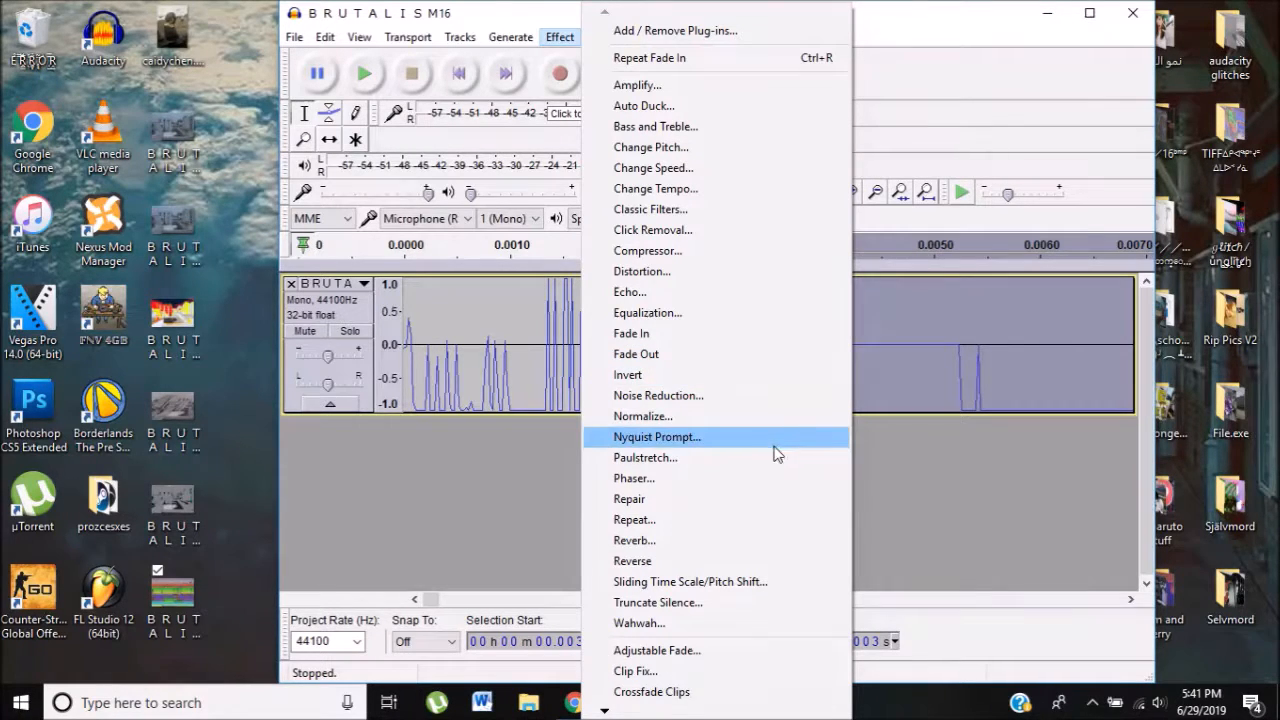
pyautogui.click(696, 629)
pyautogui.moveTo(831, 256); pyautogui.dragTo(787, 290)
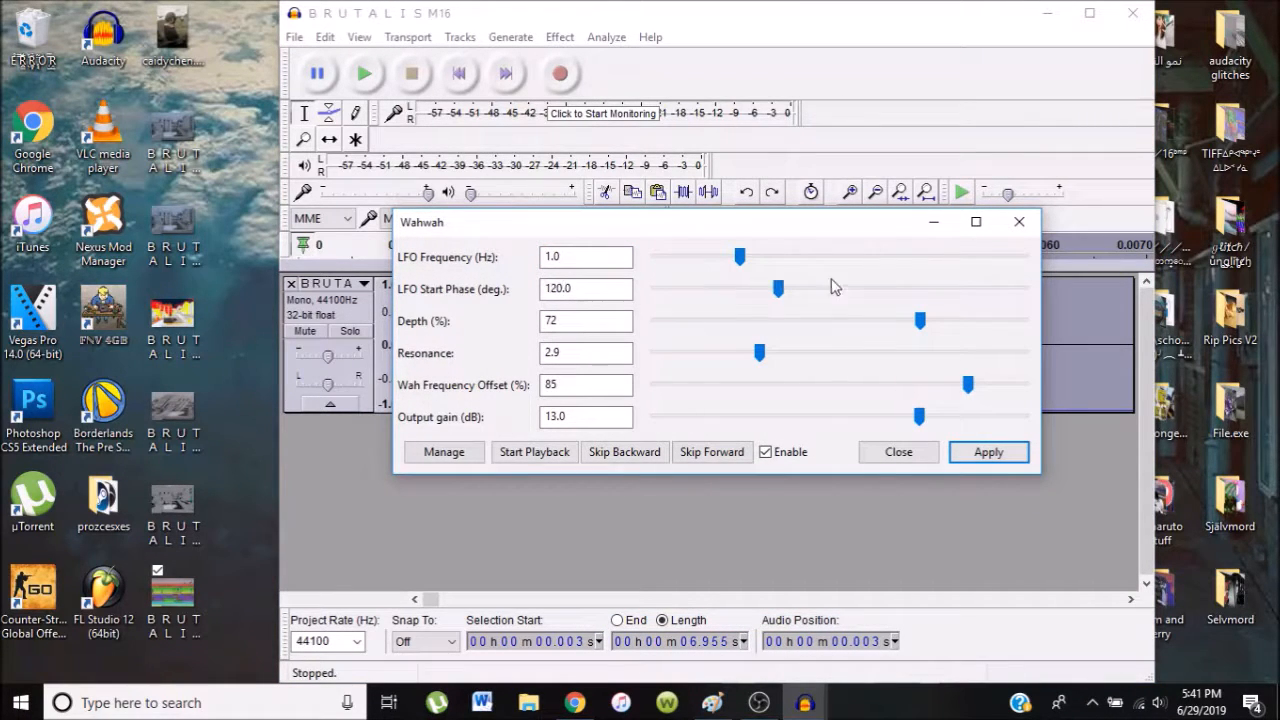
pyautogui.moveTo(919, 320); pyautogui.dragTo(850, 320)
pyautogui.moveTo(759, 352); pyautogui.dragTo(908, 352)
pyautogui.moveTo(968, 386); pyautogui.dragTo(831, 386)
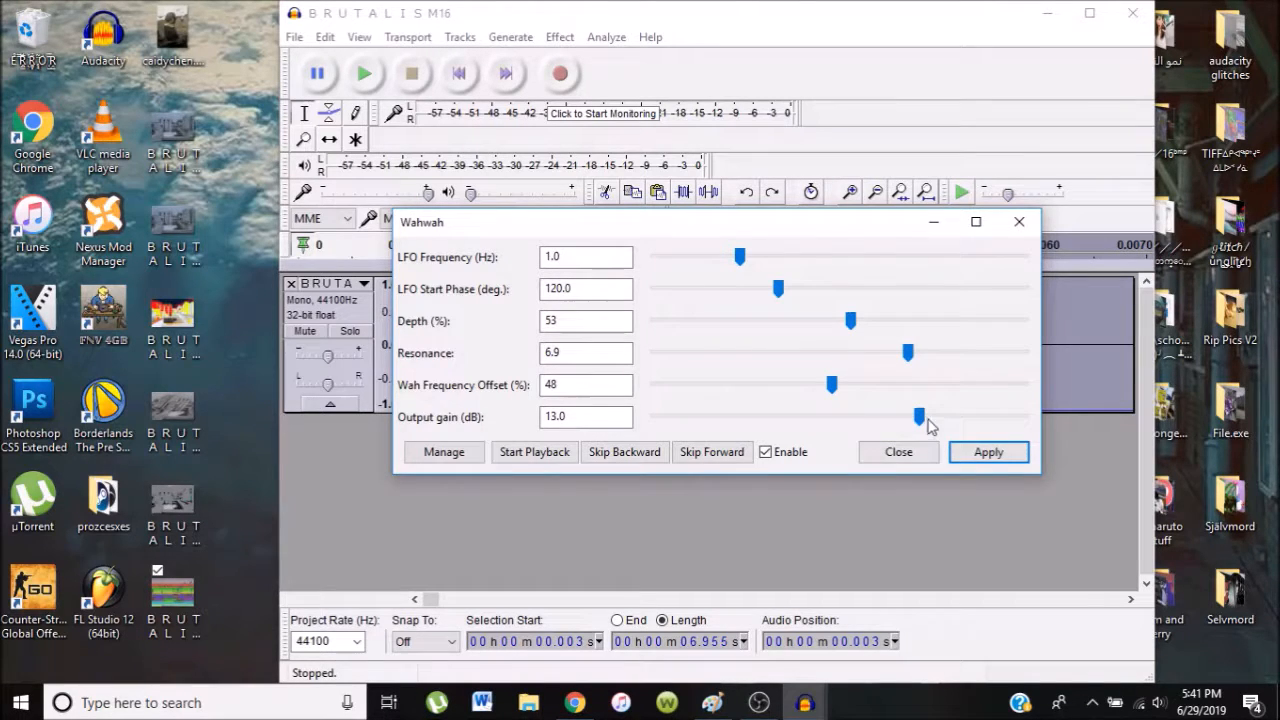
pyautogui.moveTo(920, 415); pyautogui.dragTo(943, 415)
pyautogui.click(985, 453)
pyautogui.click(905, 452)
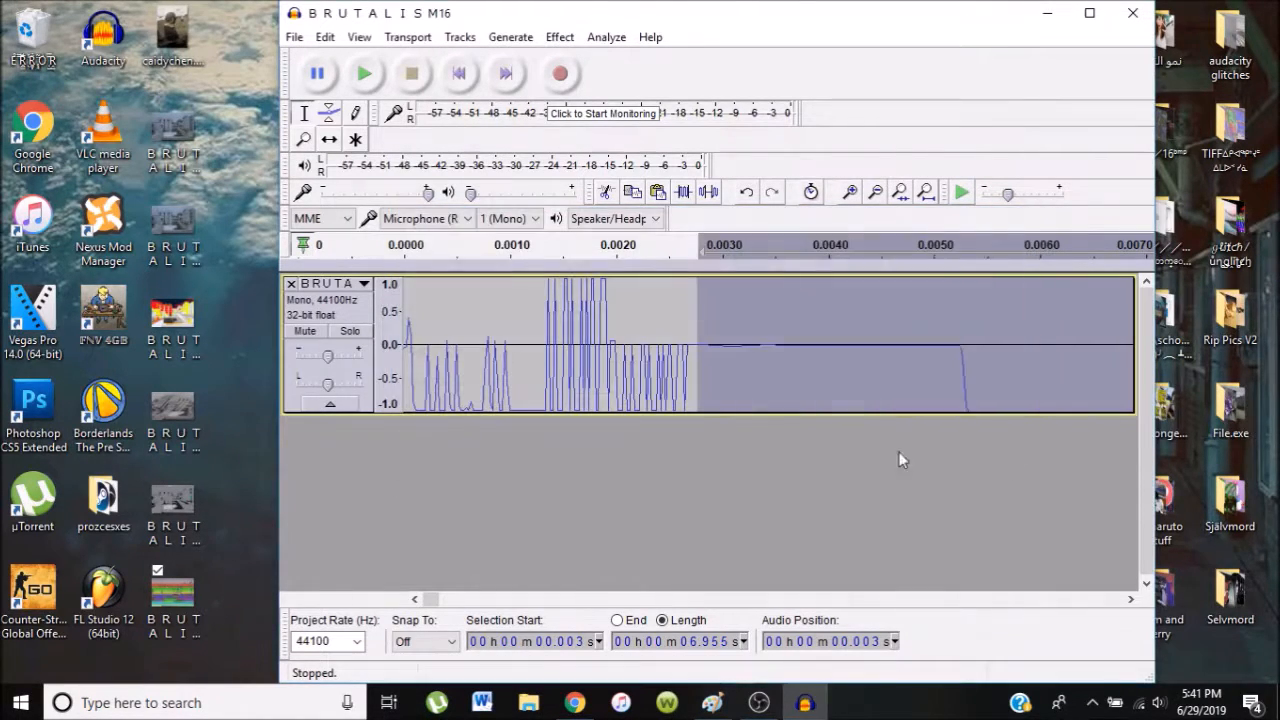
# - Export the Wahwah version as header-less U-Law raw data to the desktop, reusing the file name "B R U T A L I S M16a.bmp"
pyautogui.click(296, 42)
pyautogui.click(397, 289)
pyautogui.press('Right')
pyautogui.press('BackSpace')
pyautogui.press('BackSpace')
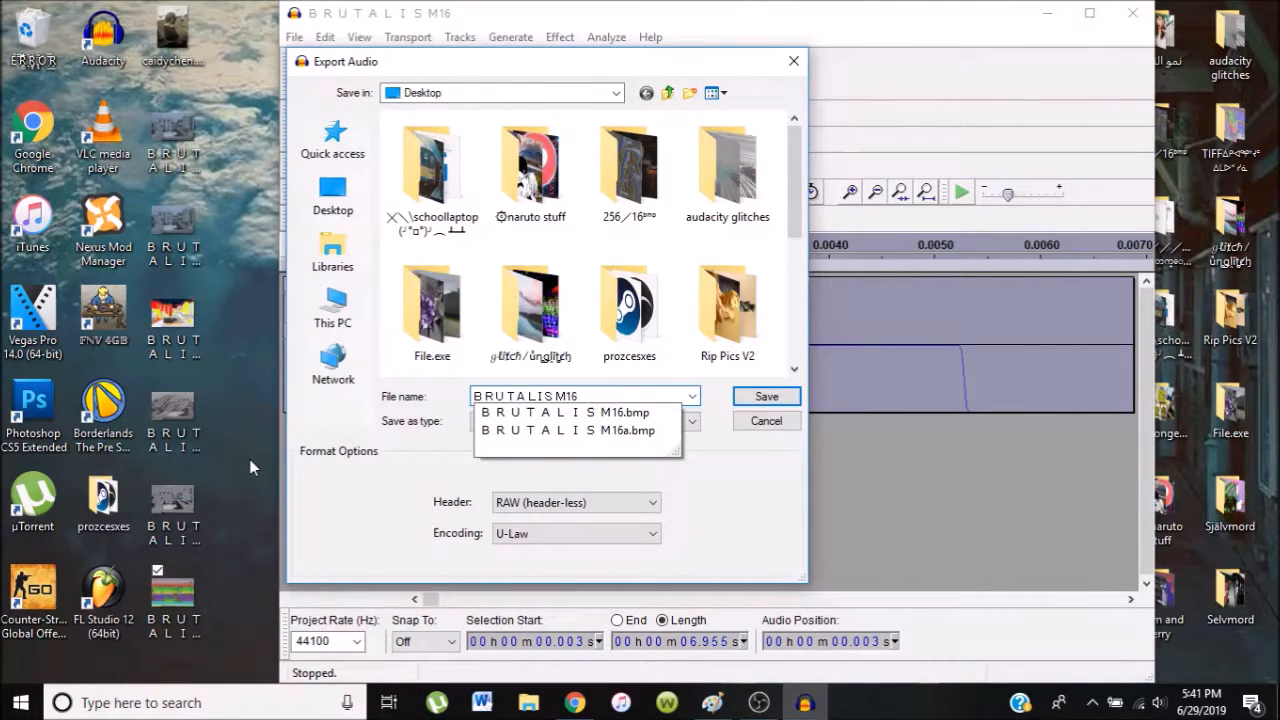
pyautogui.write('b')
pyautogui.press('BackSpace')
pyautogui.write('a.bmp')
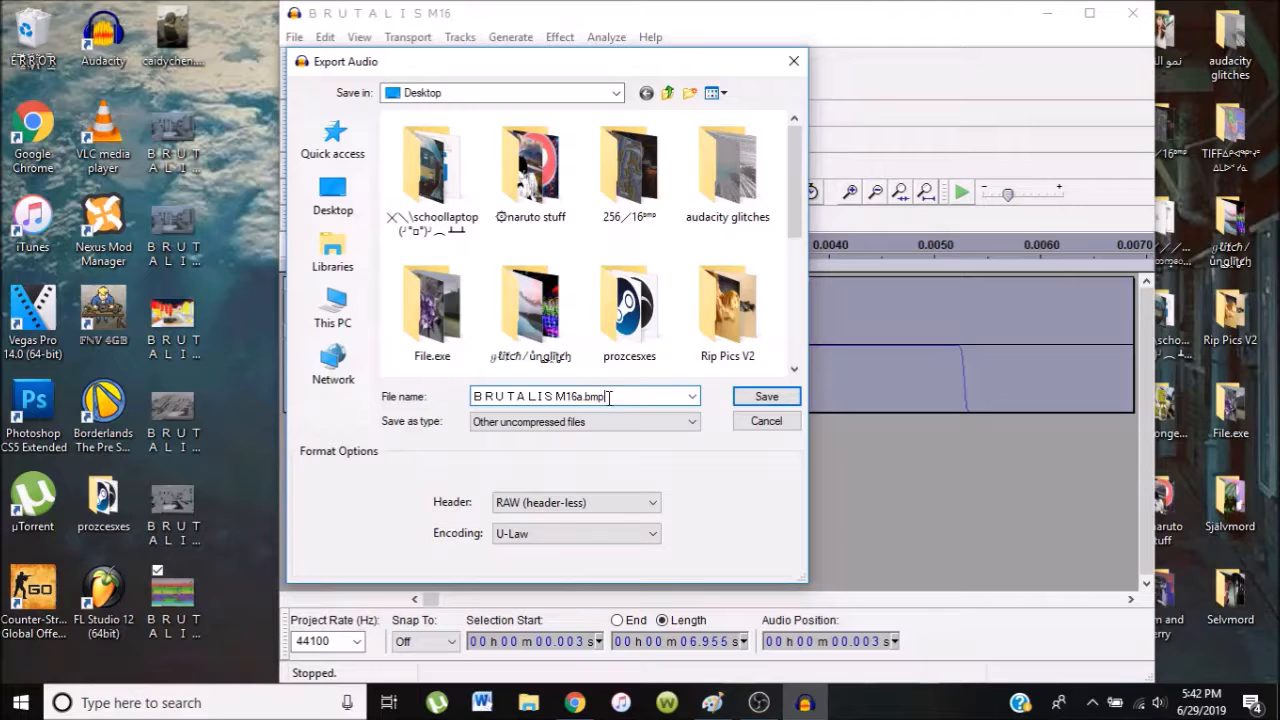
pyautogui.click(765, 398)
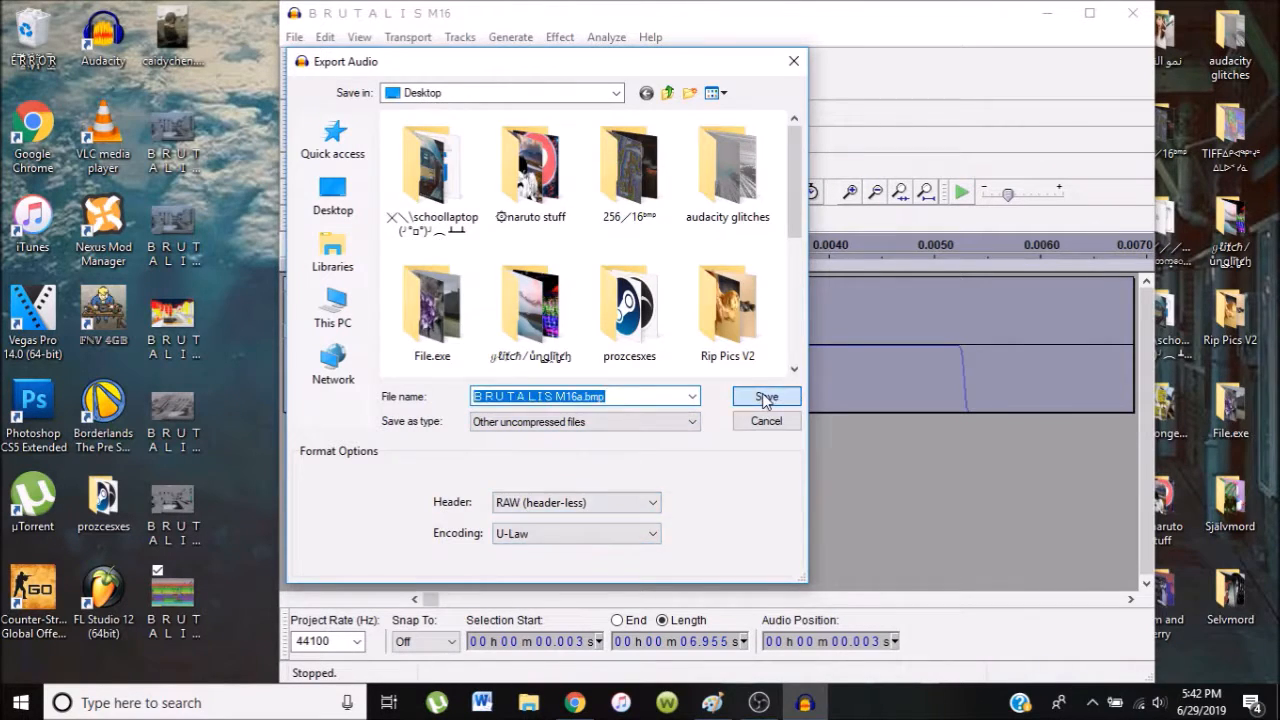
pyautogui.click(837, 400)
pyautogui.press('Return')
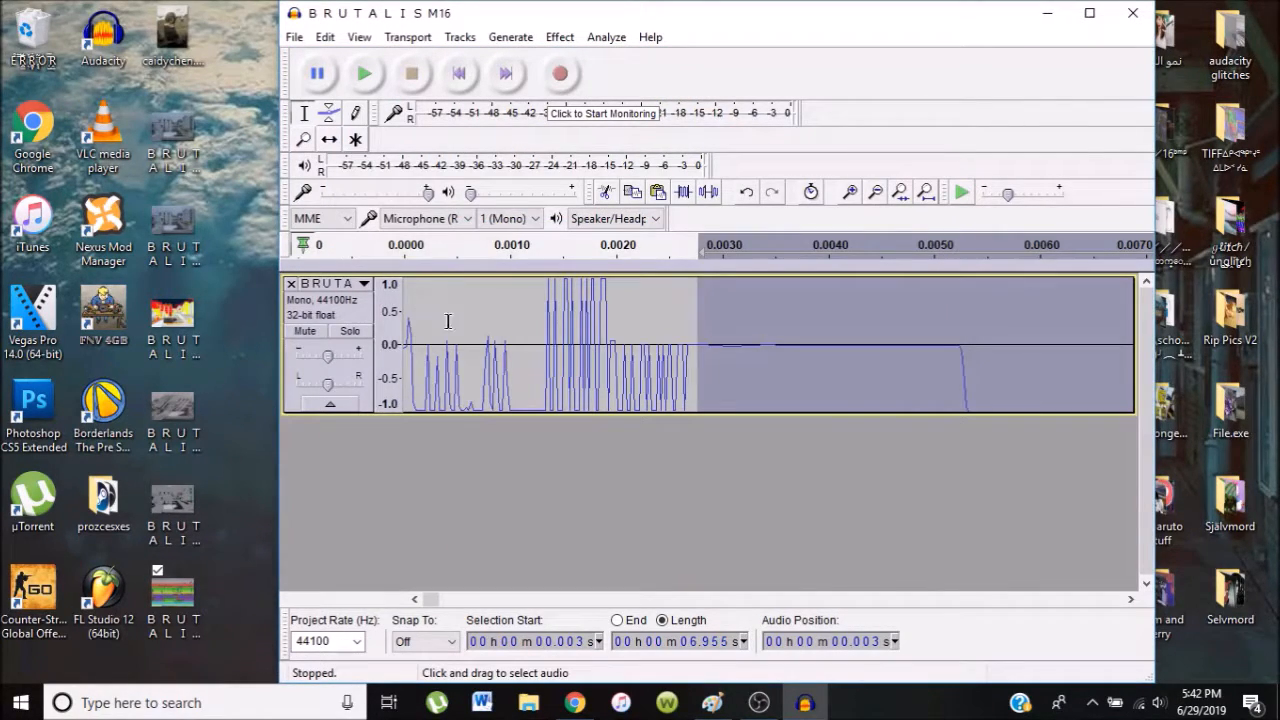
# - Open the re-exported "B R U T A L I S M16a.bmp" from the desktop in Paint, examine the whole glitched image and close it
pyautogui.click(174, 605)
pyautogui.doubleClick(174, 605)
pyautogui.scroll(-5, 718, 337)
pyautogui.scroll(4, 926, 356)
pyautogui.scroll(-4, 930, 356)
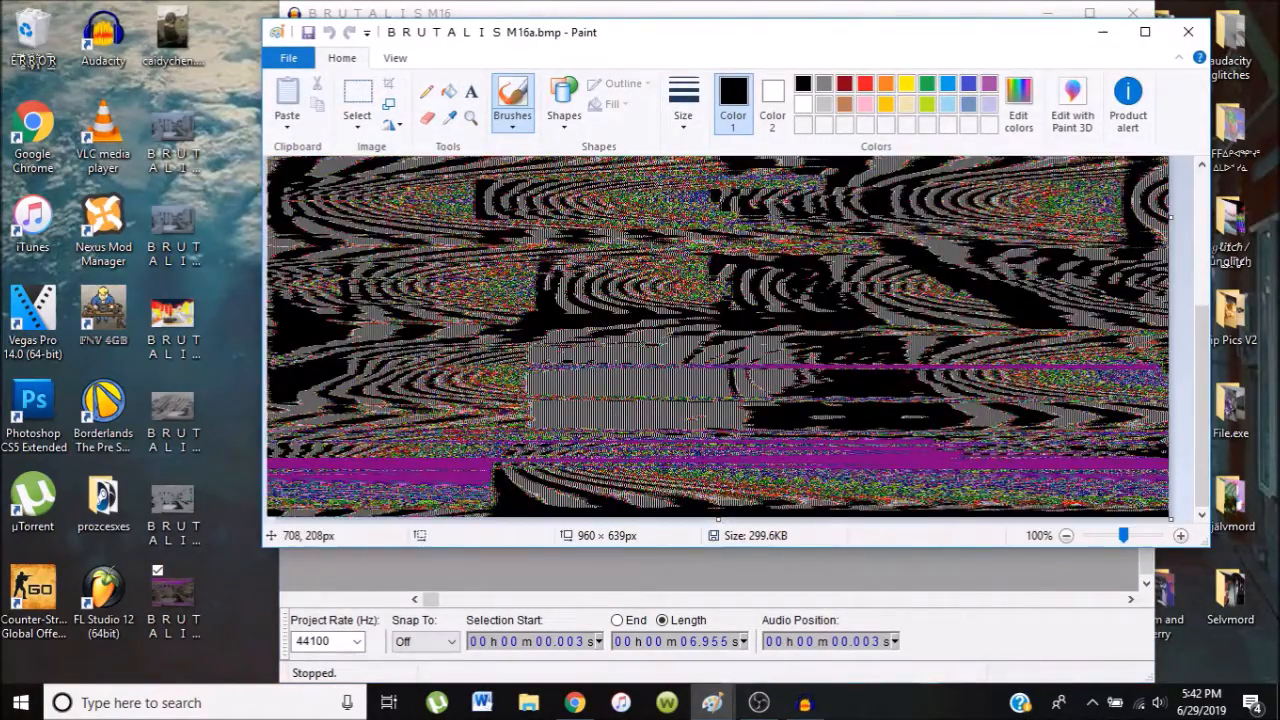
pyautogui.scroll(4, 987, 344)
pyautogui.scroll(-4, 900, 350)
pyautogui.scroll(4, 797, 373)
pyautogui.scroll(-4, 805, 308)
pyautogui.scroll(4, 800, 312)
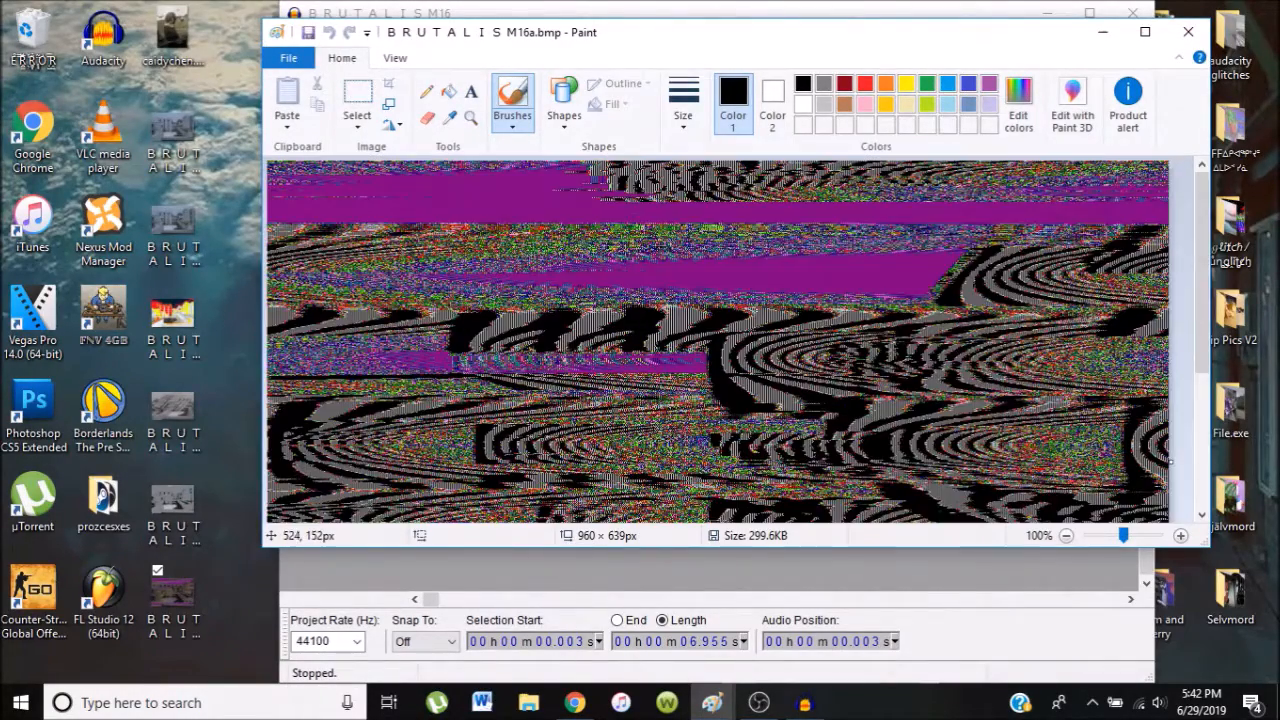
pyautogui.scroll(-4, 790, 313)
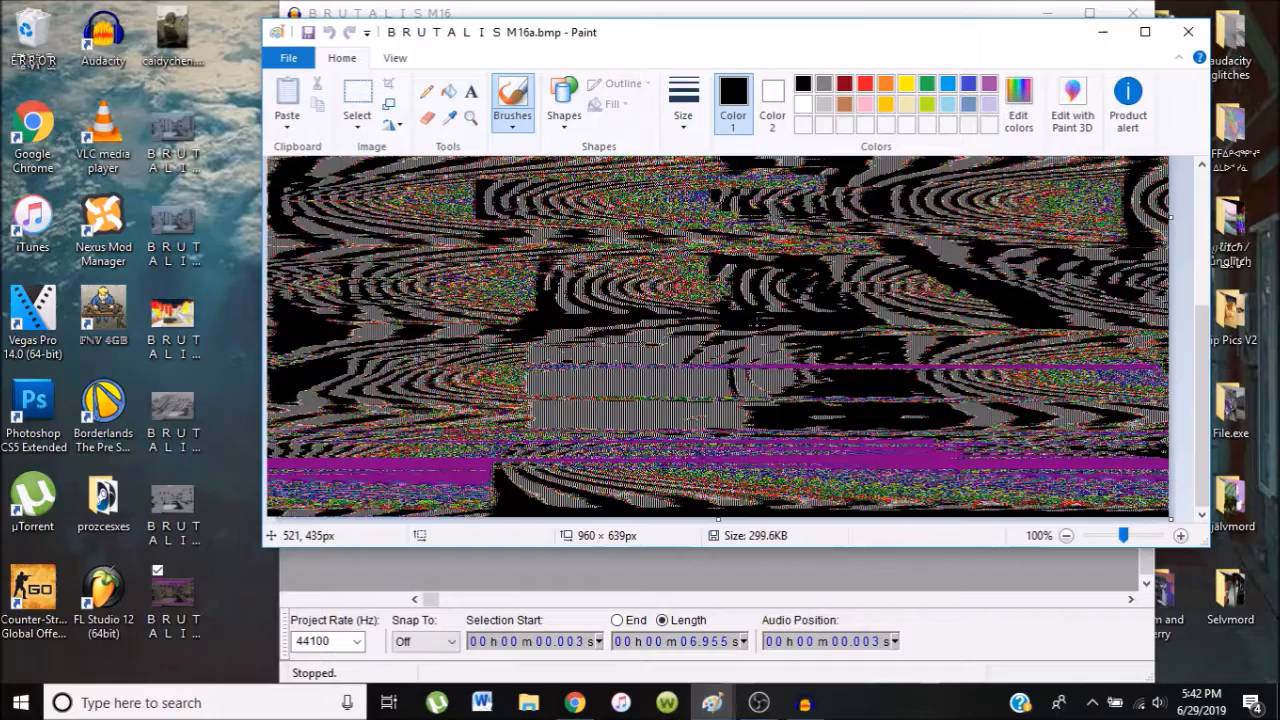
pyautogui.scroll(4, 900, 365)
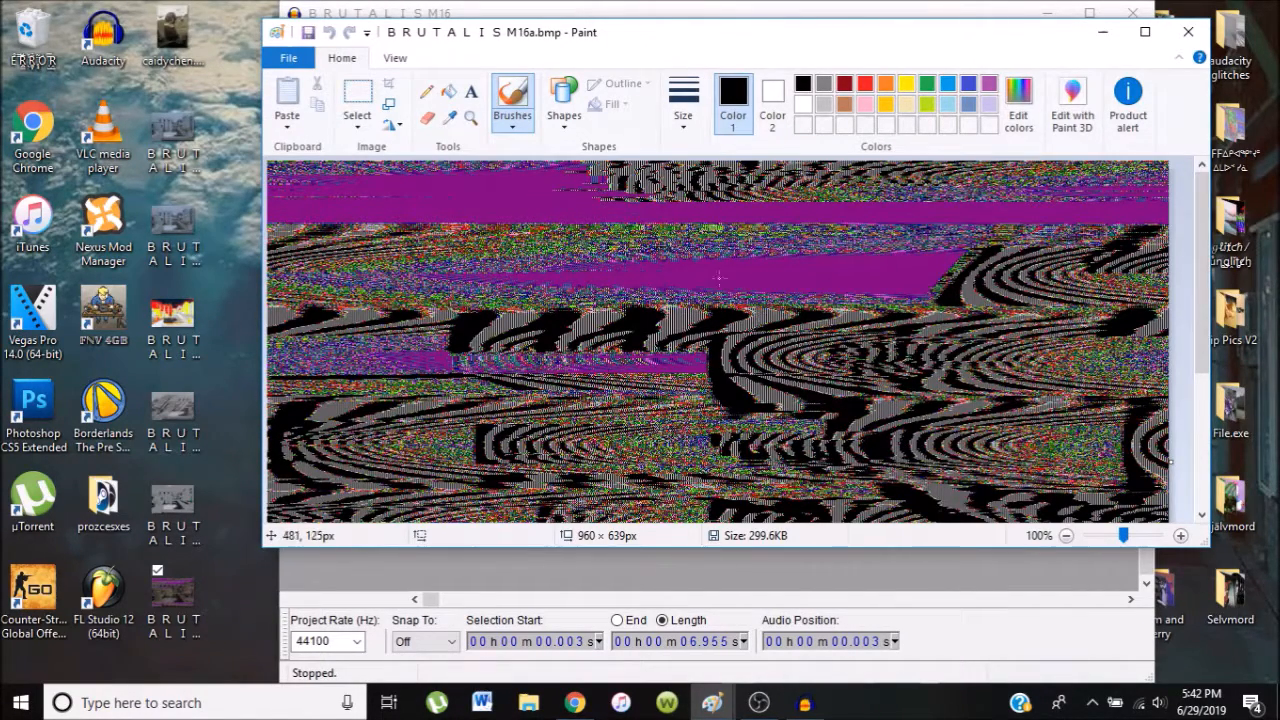
pyautogui.scroll(-3, 710, 423)
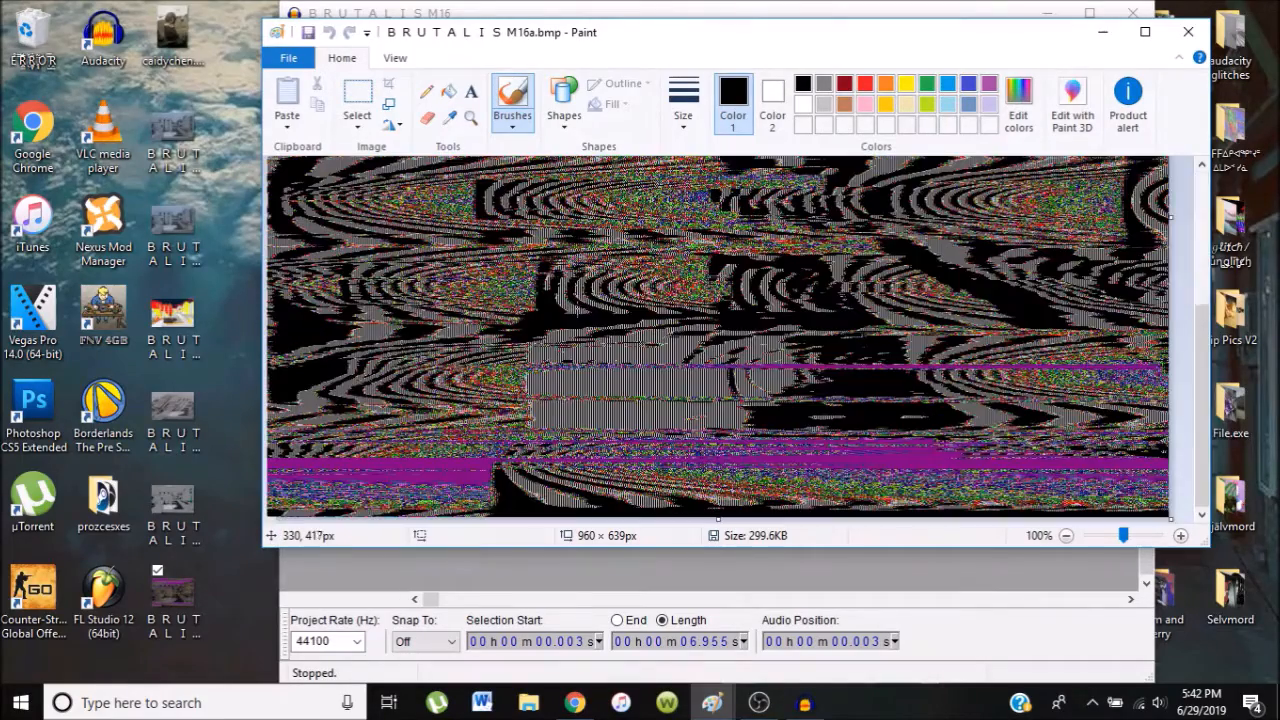
pyautogui.scroll(3, 640, 320)
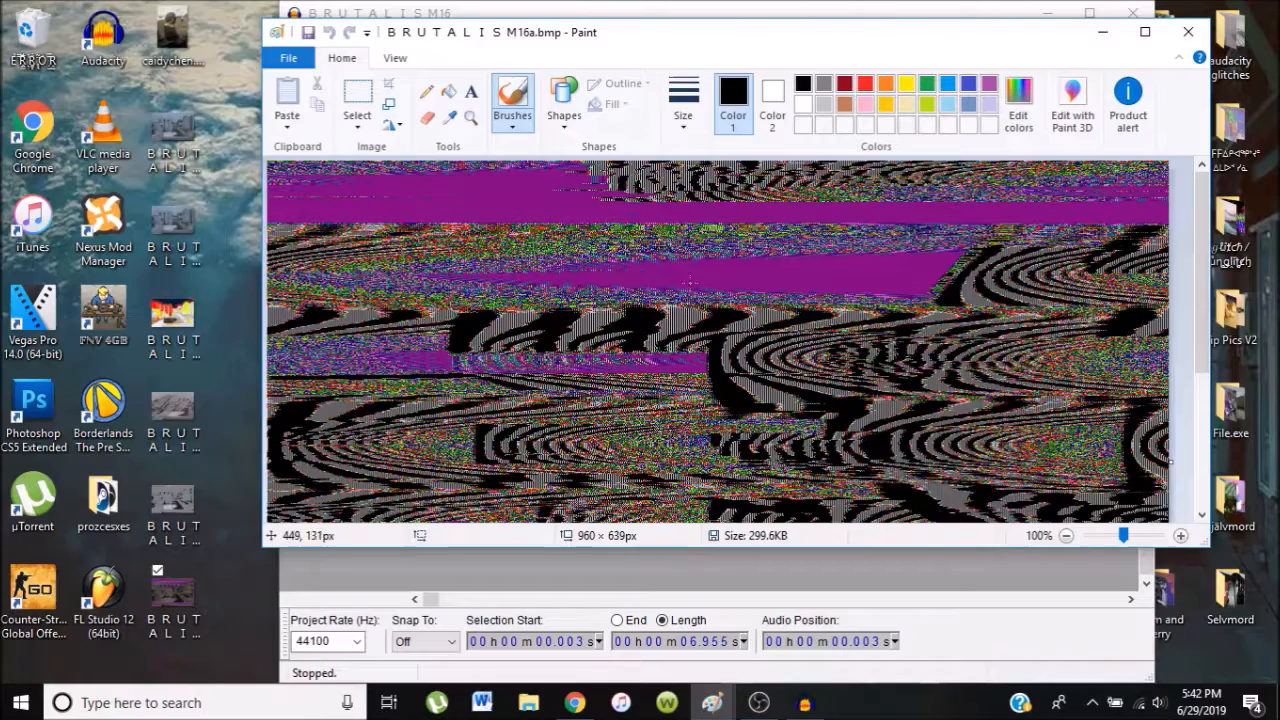
pyautogui.click(1188, 31)
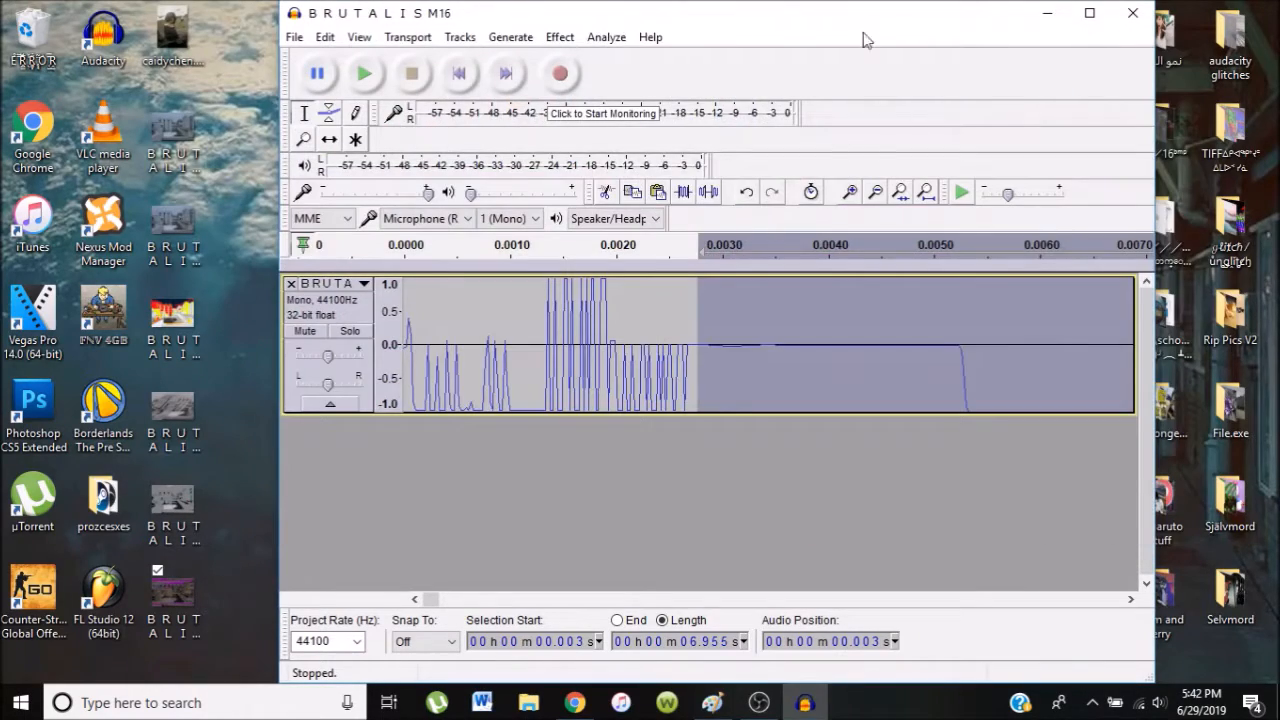
# - Apply Equalization with a curve peaking at about 22 dB near 60 Hz and 14 dB near 2500 Hz, dipping to -13 dB near 400 Hz
pyautogui.click(560, 37)
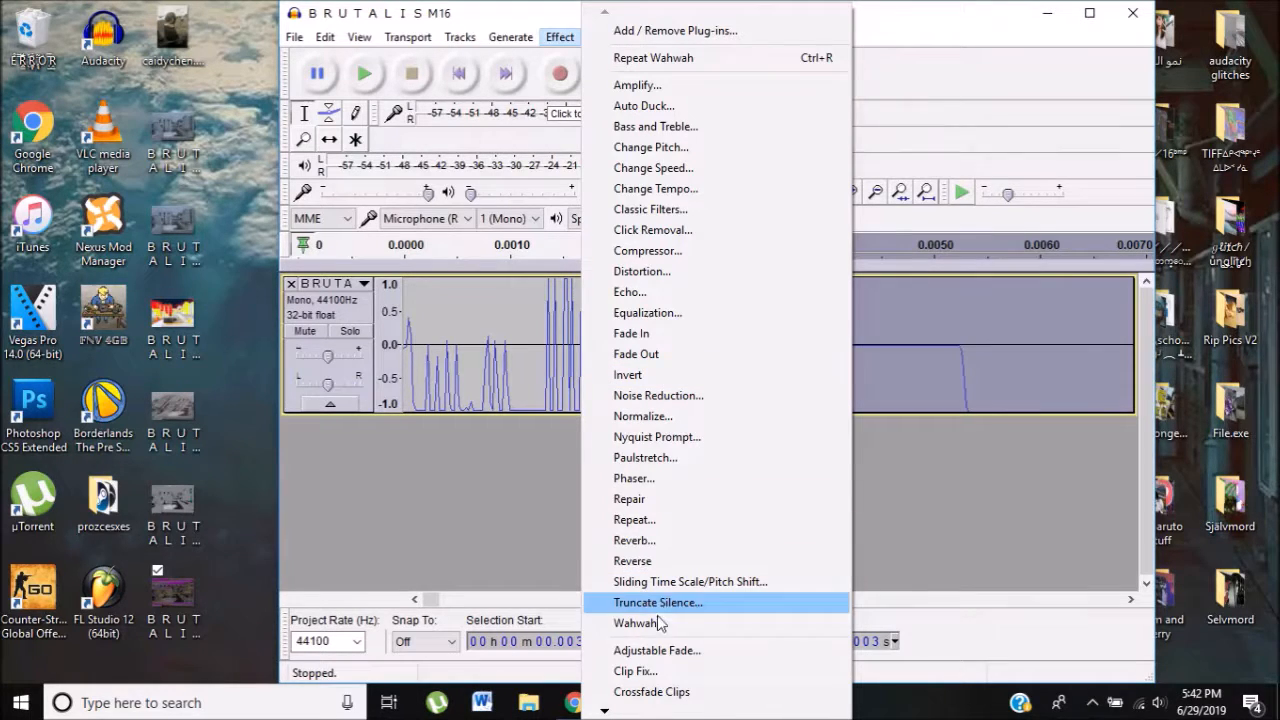
pyautogui.click(703, 313)
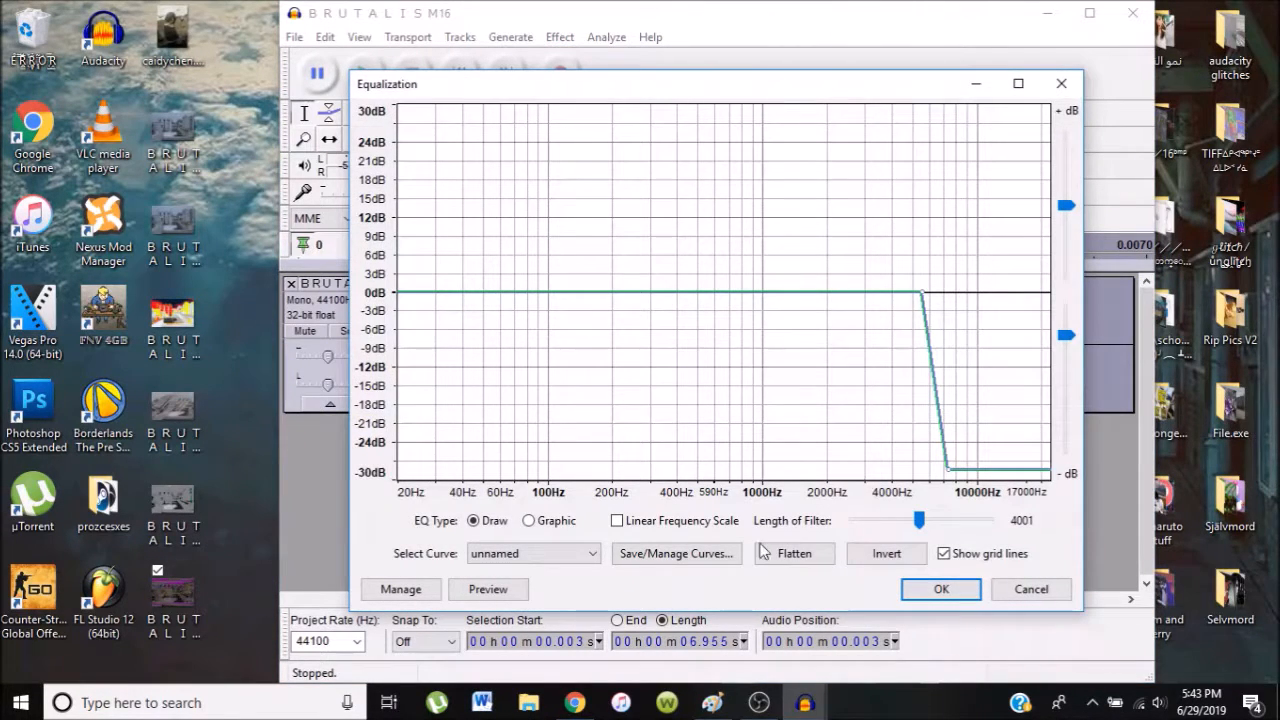
pyautogui.click(531, 553)
pyautogui.click(531, 600)
pyautogui.moveTo(686, 292); pyautogui.dragTo(848, 207)
pyautogui.moveTo(928, 211); pyautogui.dragTo(930, 323)
pyautogui.moveTo(730, 222); pyautogui.dragTo(677, 373)
pyautogui.moveTo(503, 236)
pyautogui.mouseDown()
pyautogui.moveTo(503, 155)
pyautogui.moveTo(476, 421)
pyautogui.mouseUp()
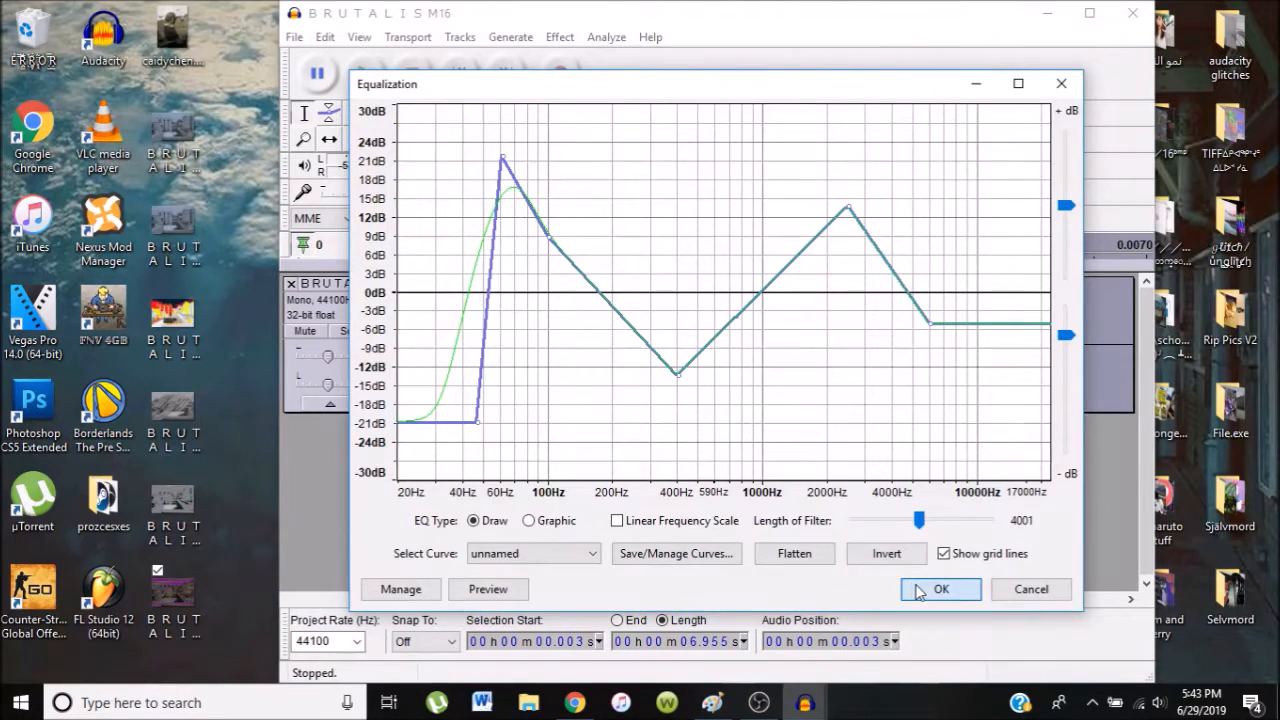
pyautogui.click(918, 590)
# - Export the equalized audio as header-less U-Law raw data to the desktop under the file name "B R U T A L I S M16b.bmp"
pyautogui.click(294, 37)
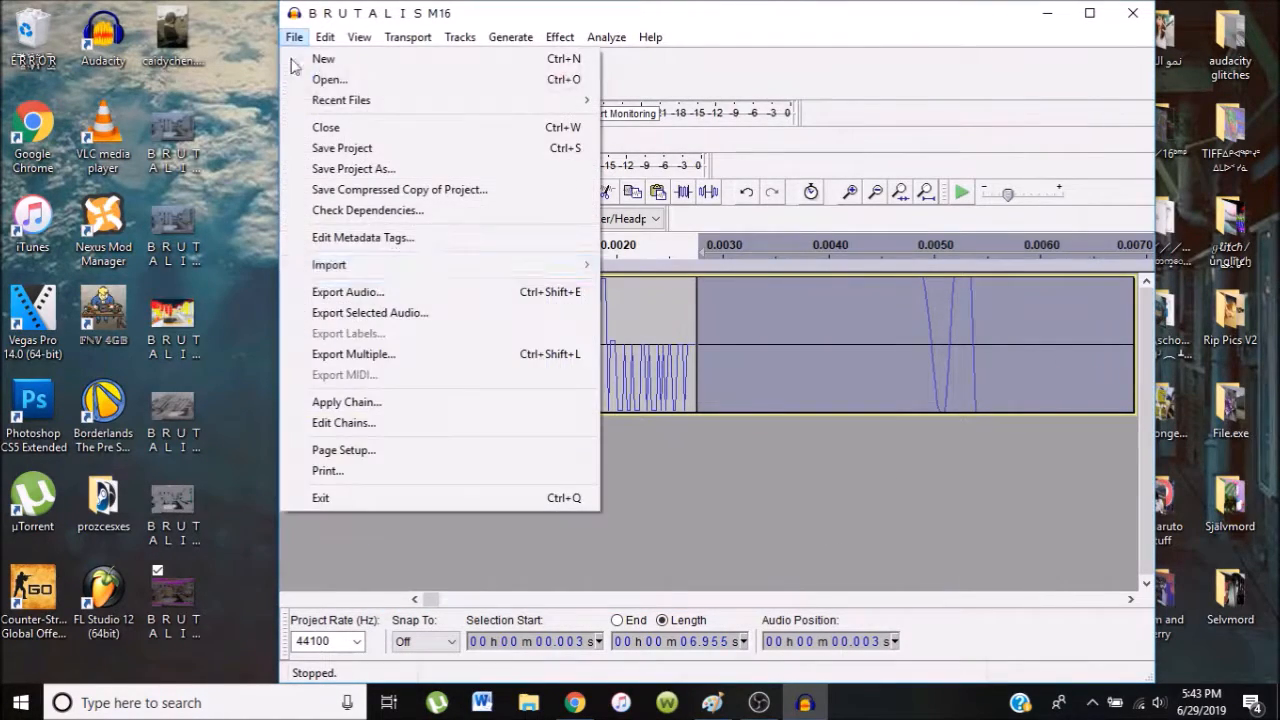
pyautogui.click(348, 291)
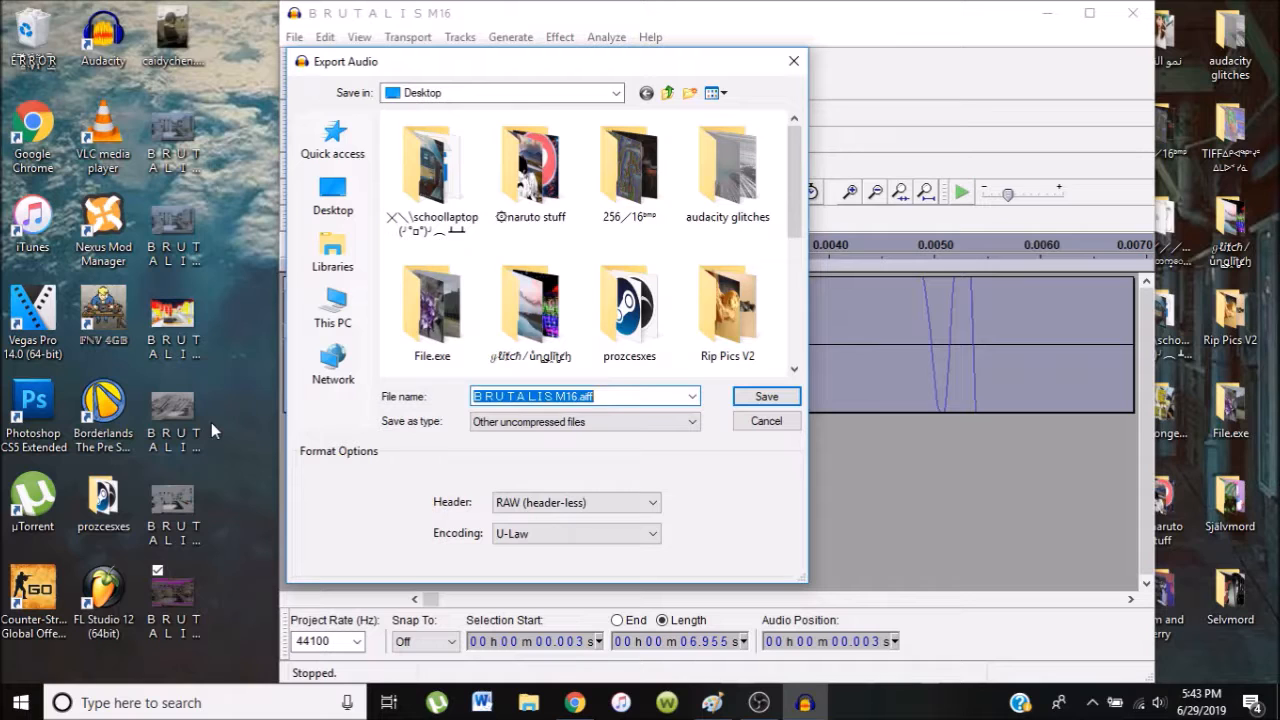
pyautogui.press('End')
pyautogui.press('BackSpace')
pyautogui.press('BackSpace')
pyautogui.press('BackSpace')
pyautogui.press('BackSpace')
pyautogui.press('BackSpace')
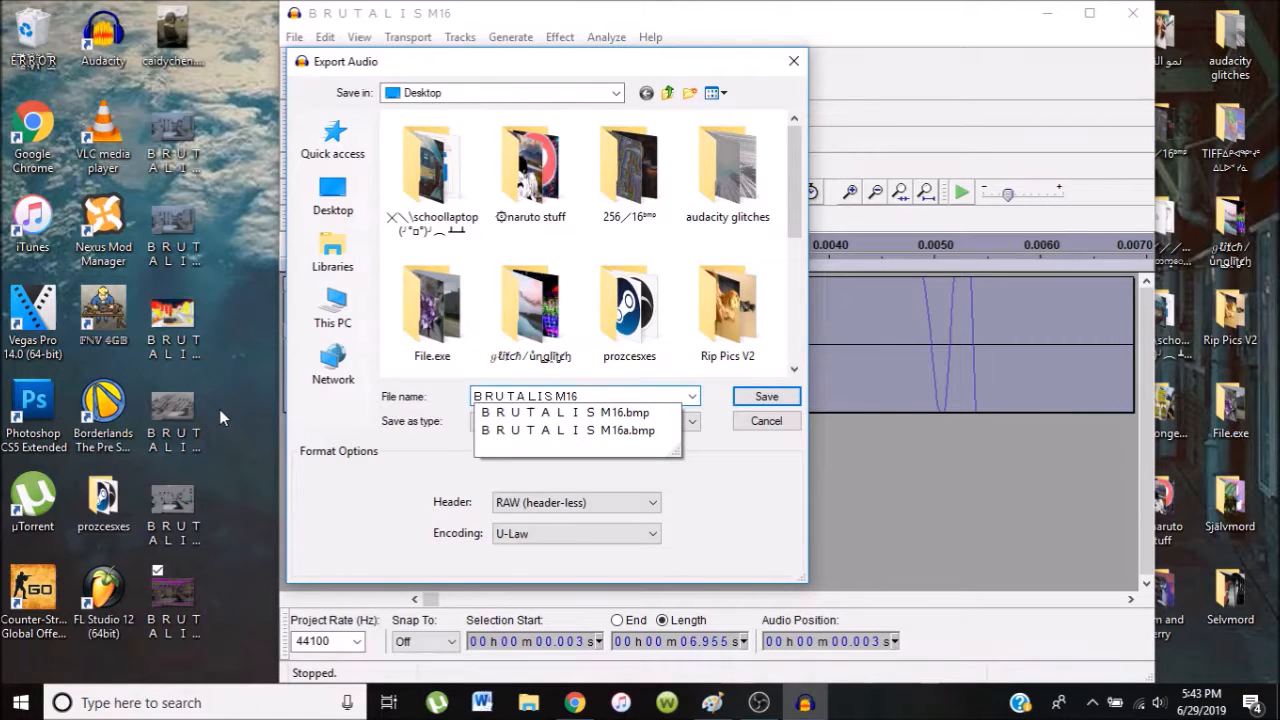
pyautogui.write('b.bmp')
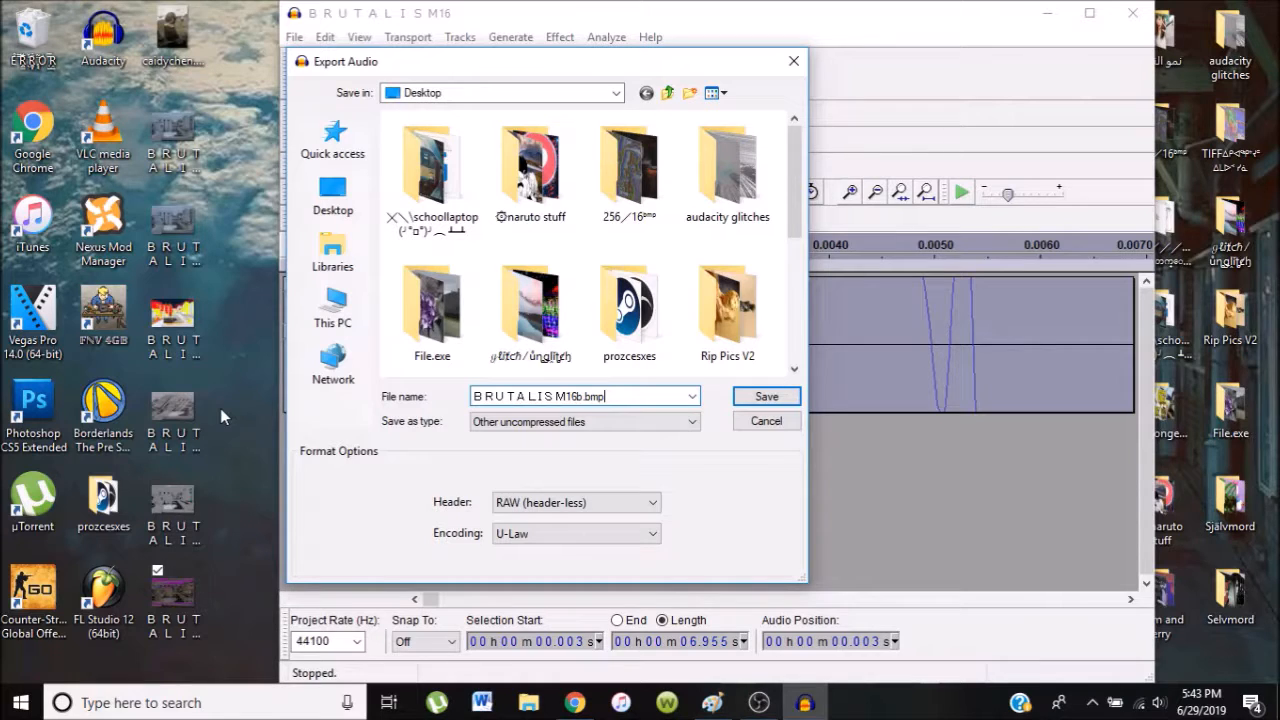
pyautogui.press('Return')
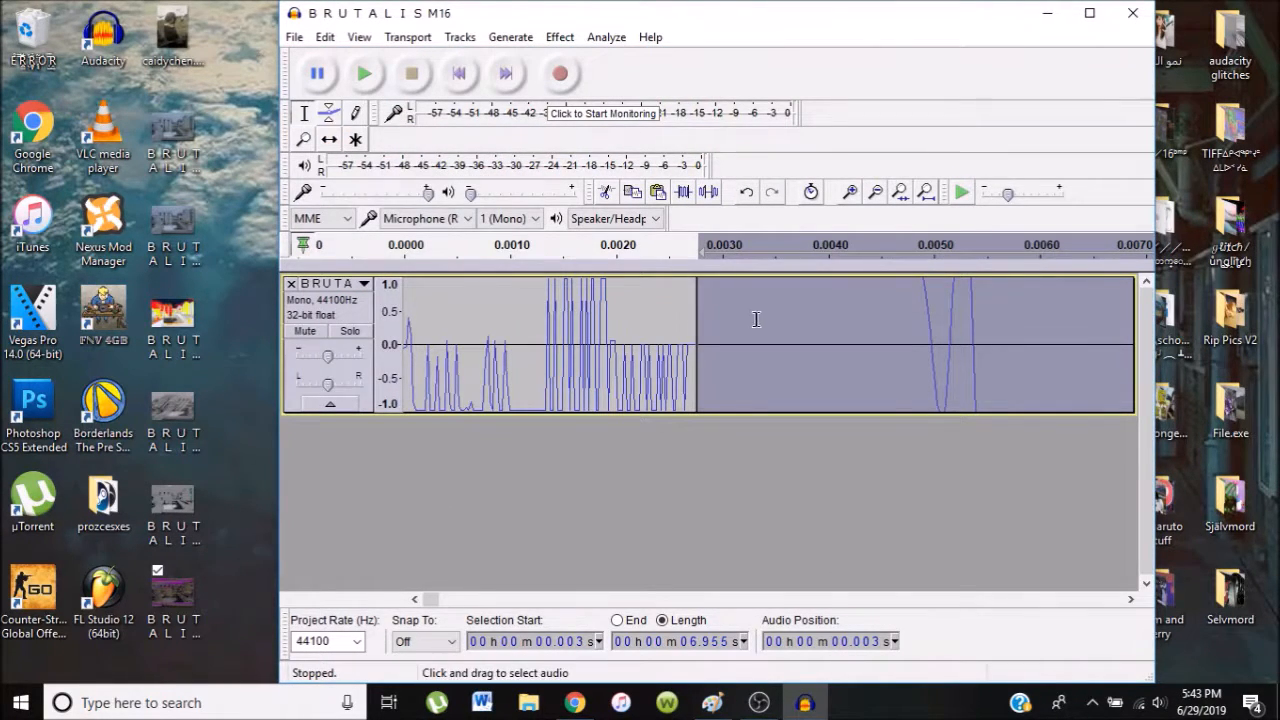
# - Try to open the exported "B R U T A L I S M16b.bmp" in Paint and undo the Equalization effect in Audacity
pyautogui.click(256, 60)
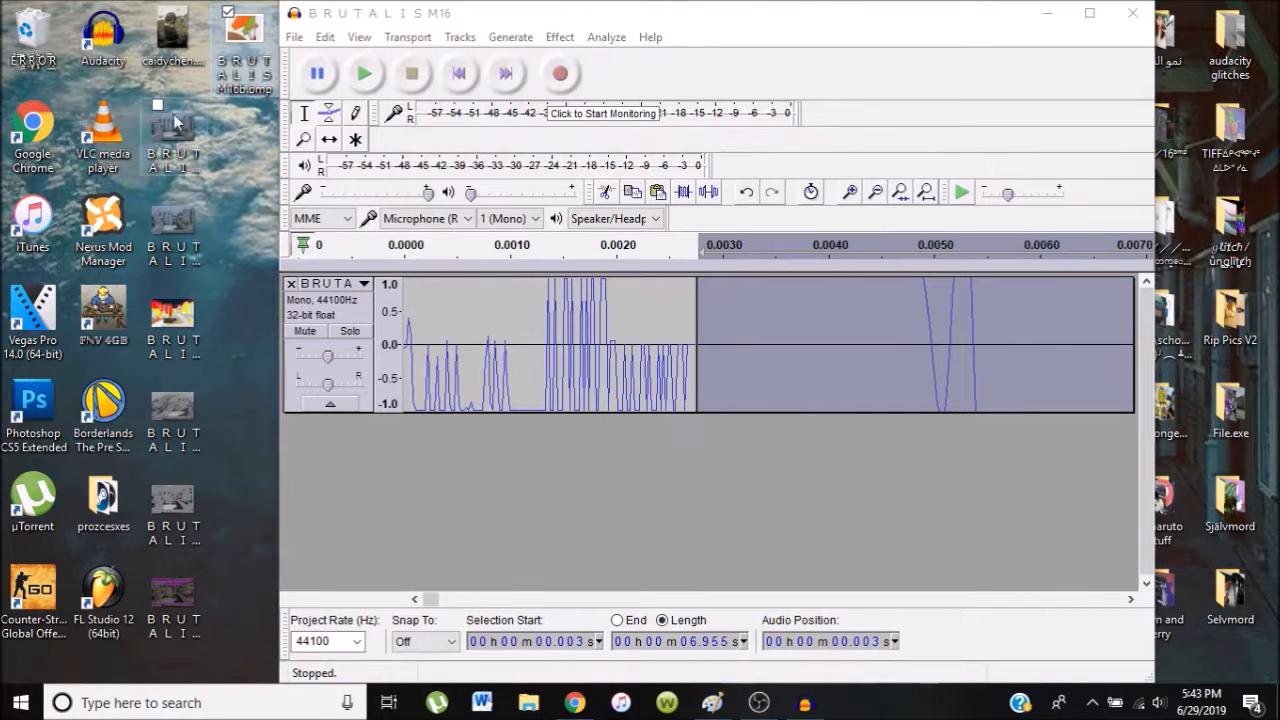
pyautogui.doubleClick(240, 68)
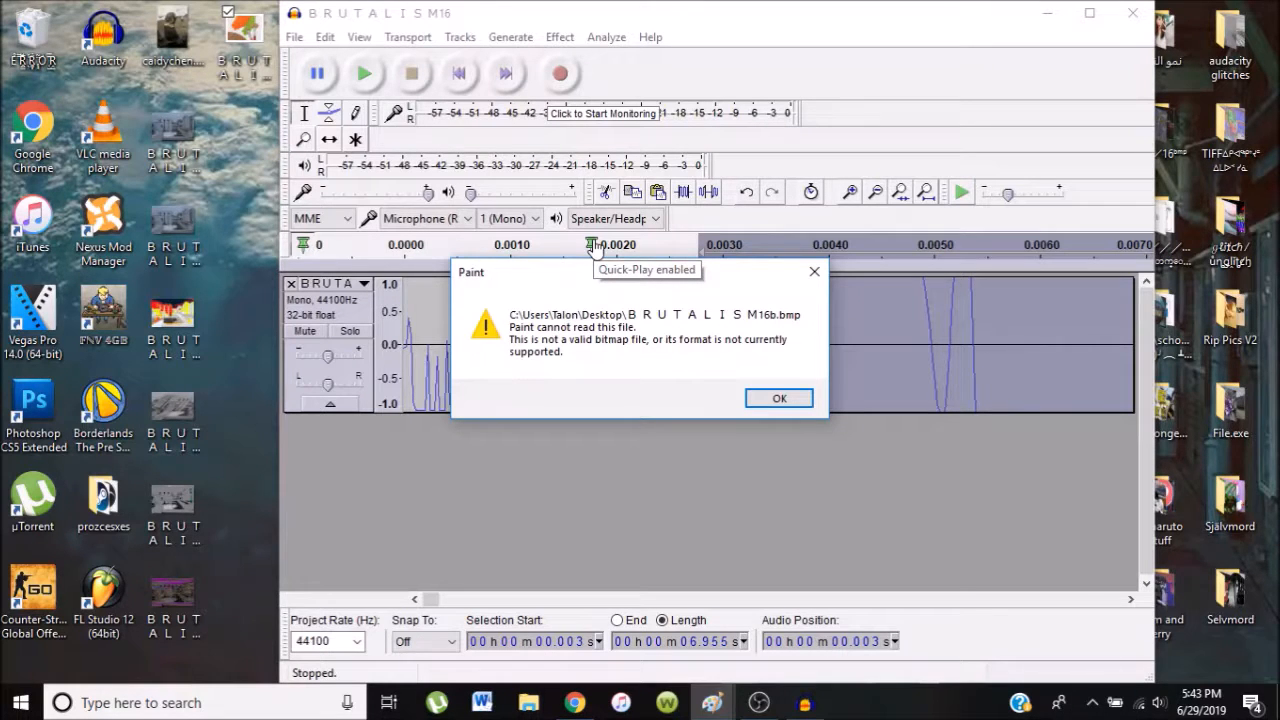
pyautogui.click(775, 399)
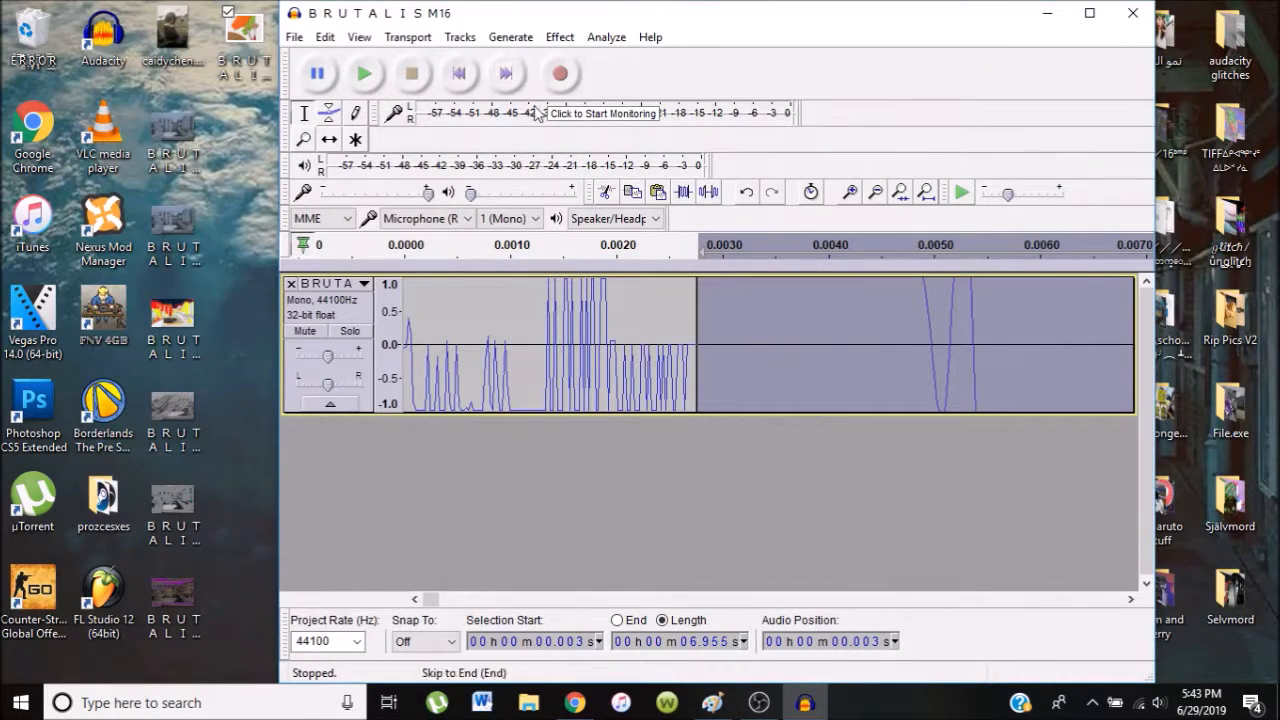
pyautogui.click(325, 37)
pyautogui.click(331, 60)
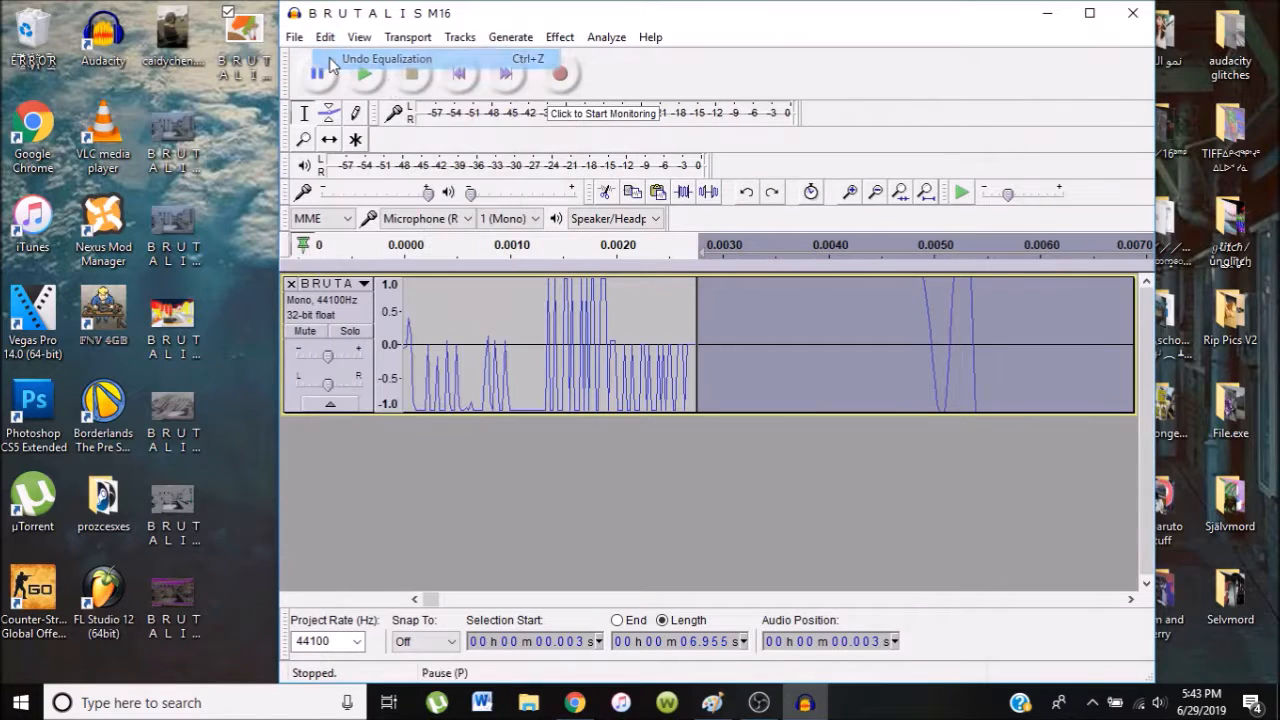
pyautogui.click(560, 37)
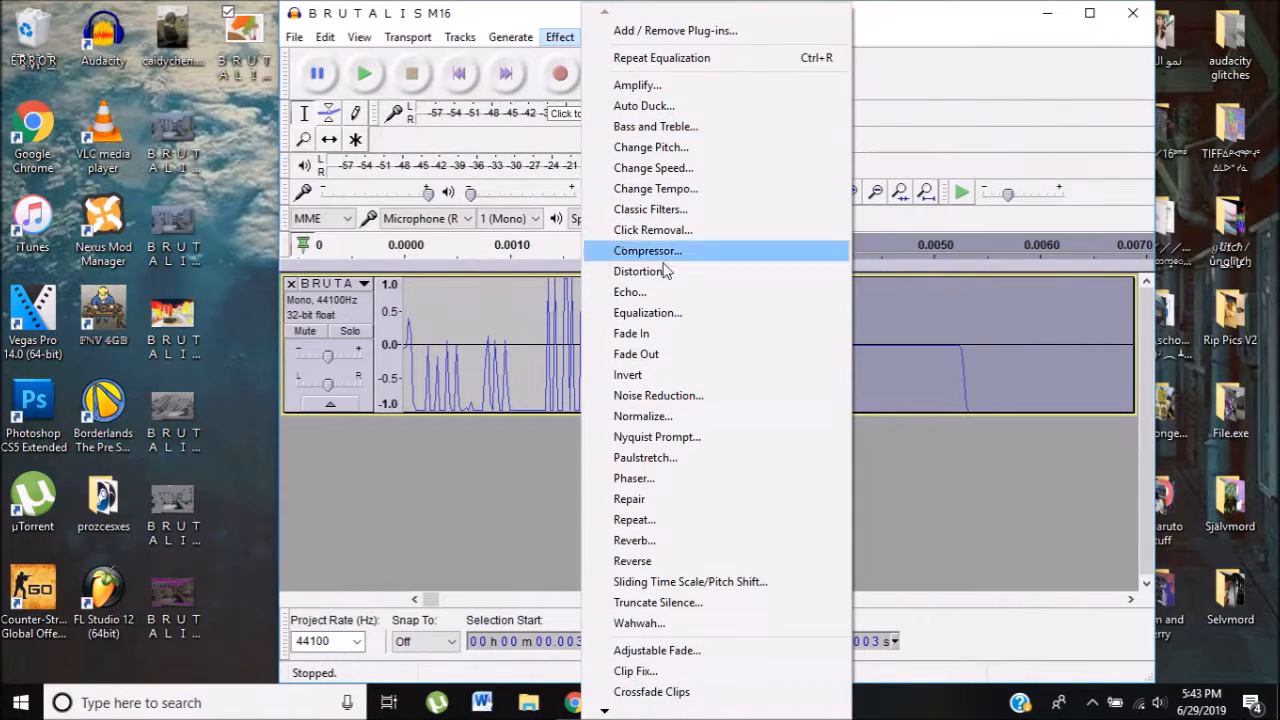
pyautogui.click(240, 137)
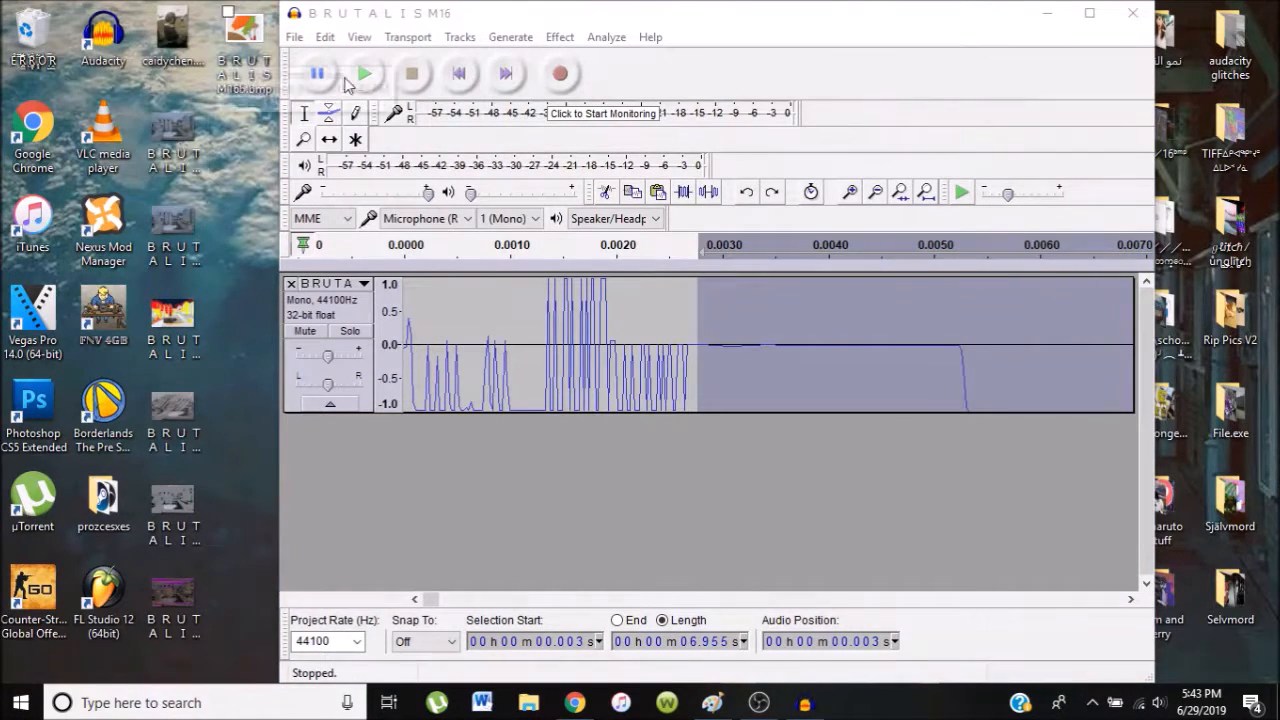
pyautogui.click(325, 37)
pyautogui.click(361, 42)
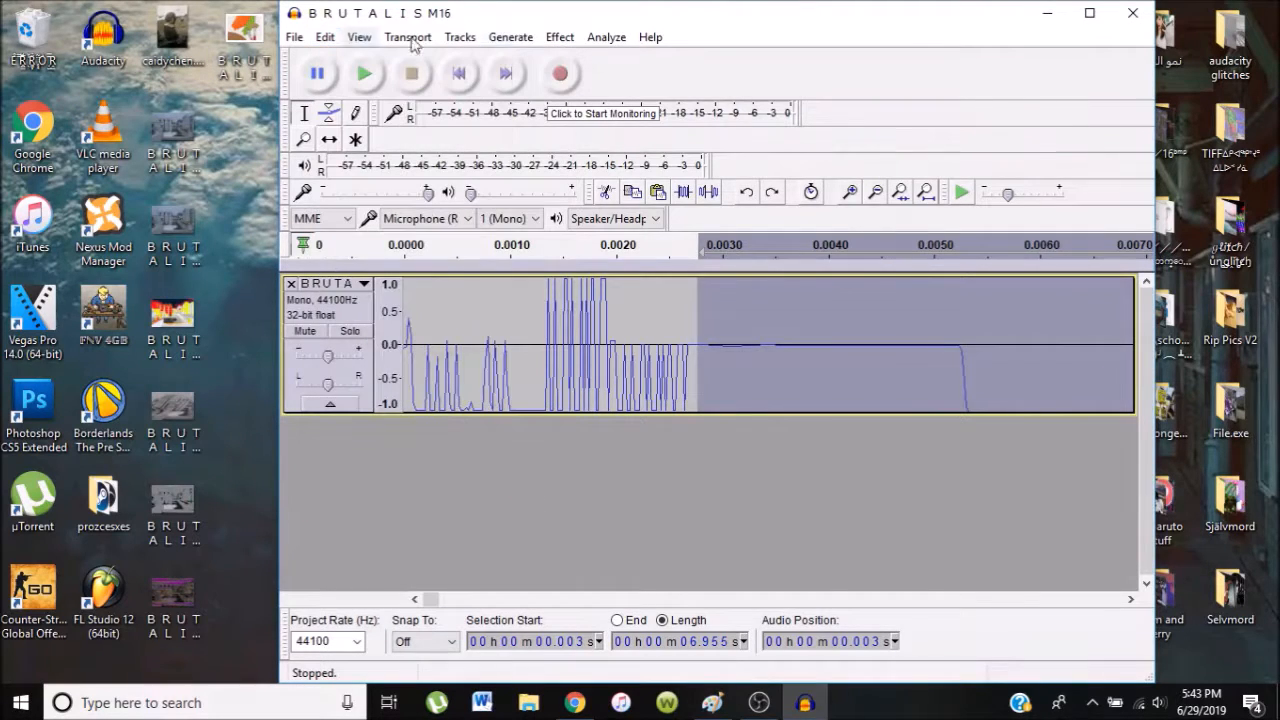
pyautogui.click(560, 37)
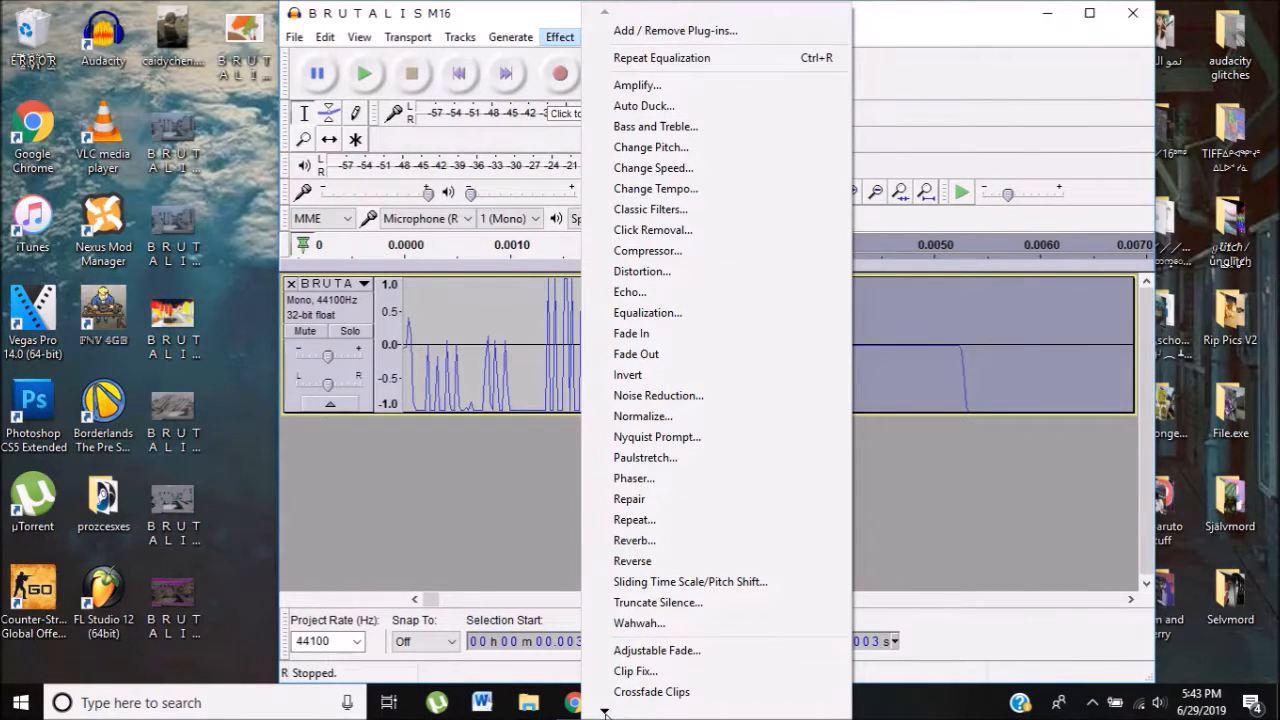
pyautogui.moveTo(605, 713)
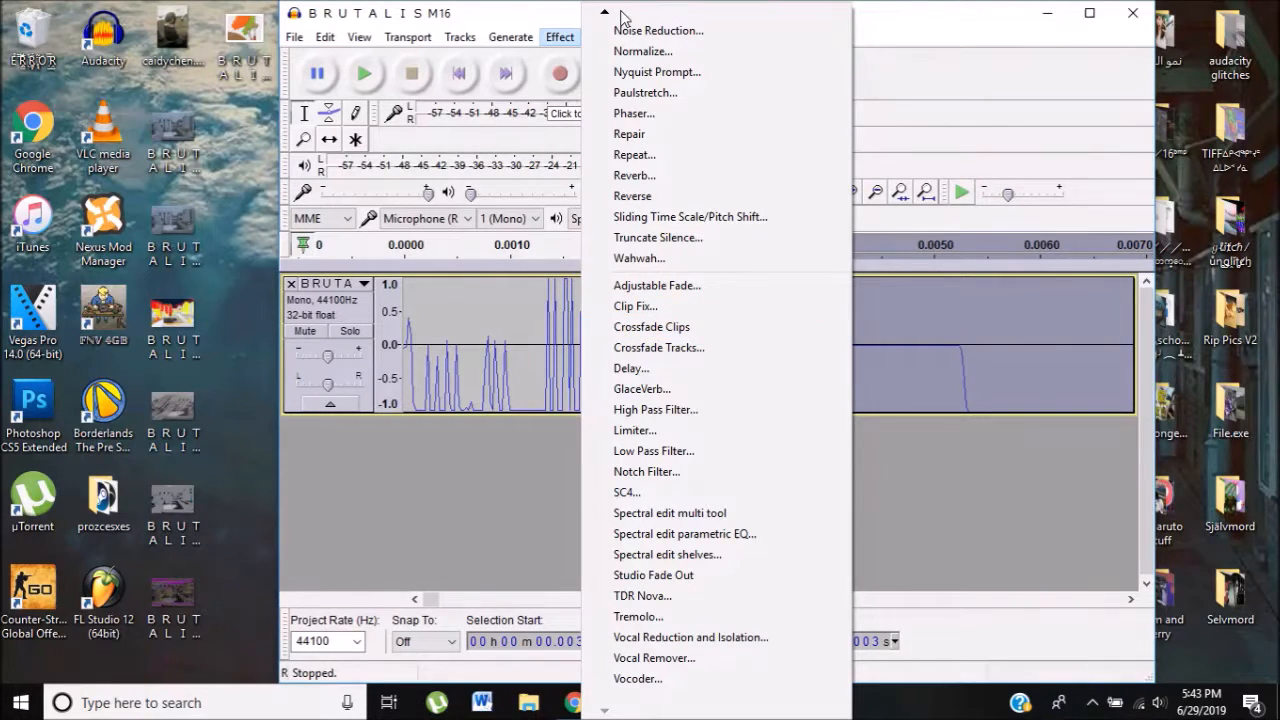
pyautogui.moveTo(621, 18)
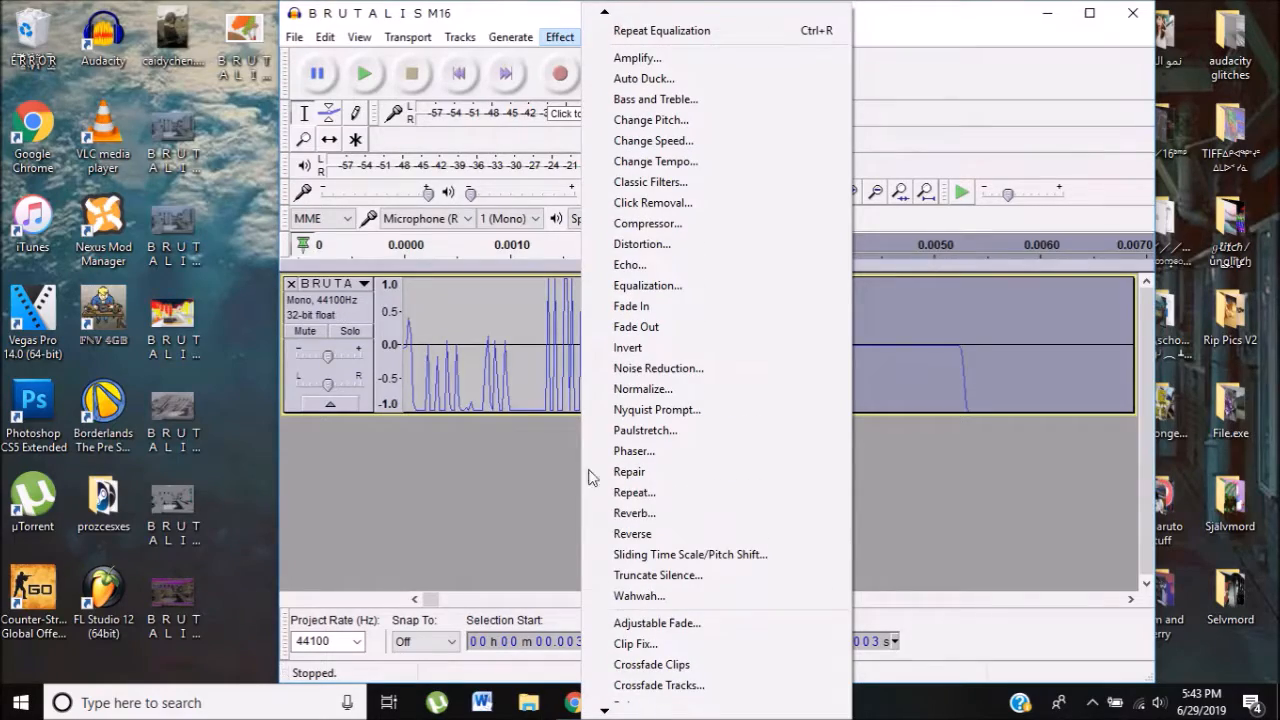
# - Switch to Chrome, play "Inspiration" on the Bandcamp album page "Beats to procrastinate to" and return to Audacity
pyautogui.click(573, 703)
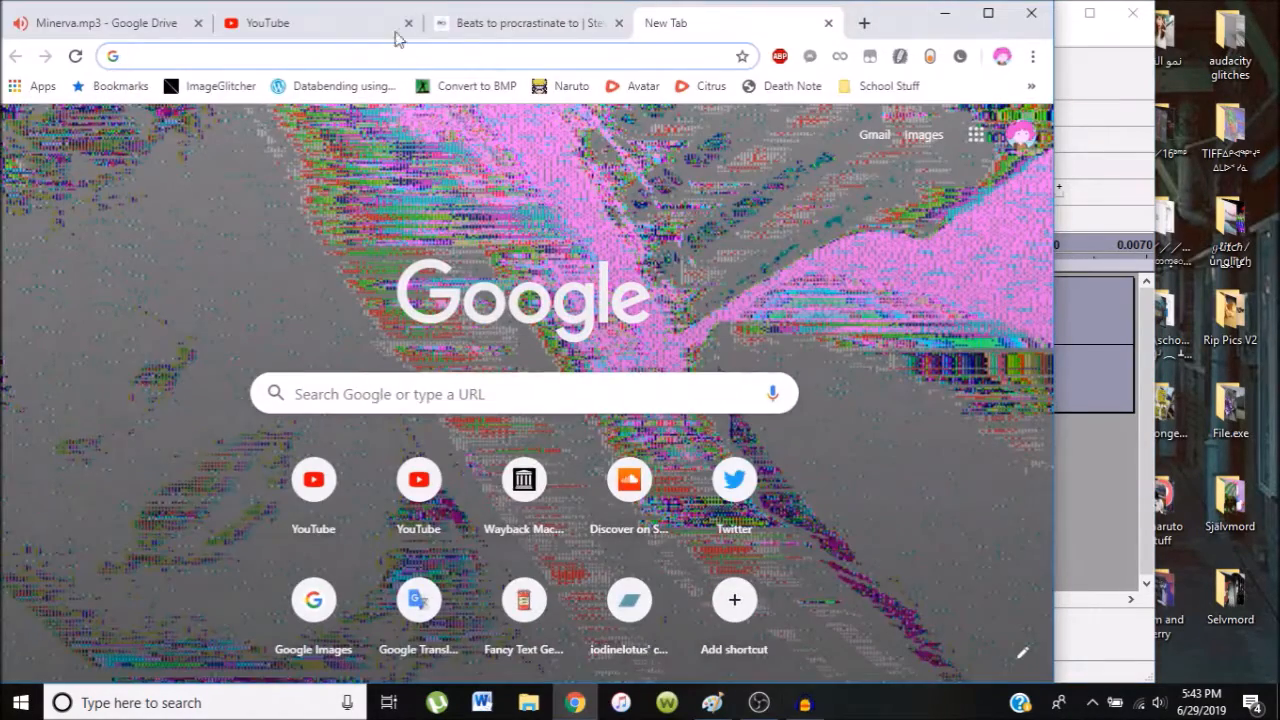
pyautogui.click(457, 36)
pyautogui.scroll(-1, 273, 432)
pyautogui.scroll(2, 182, 308)
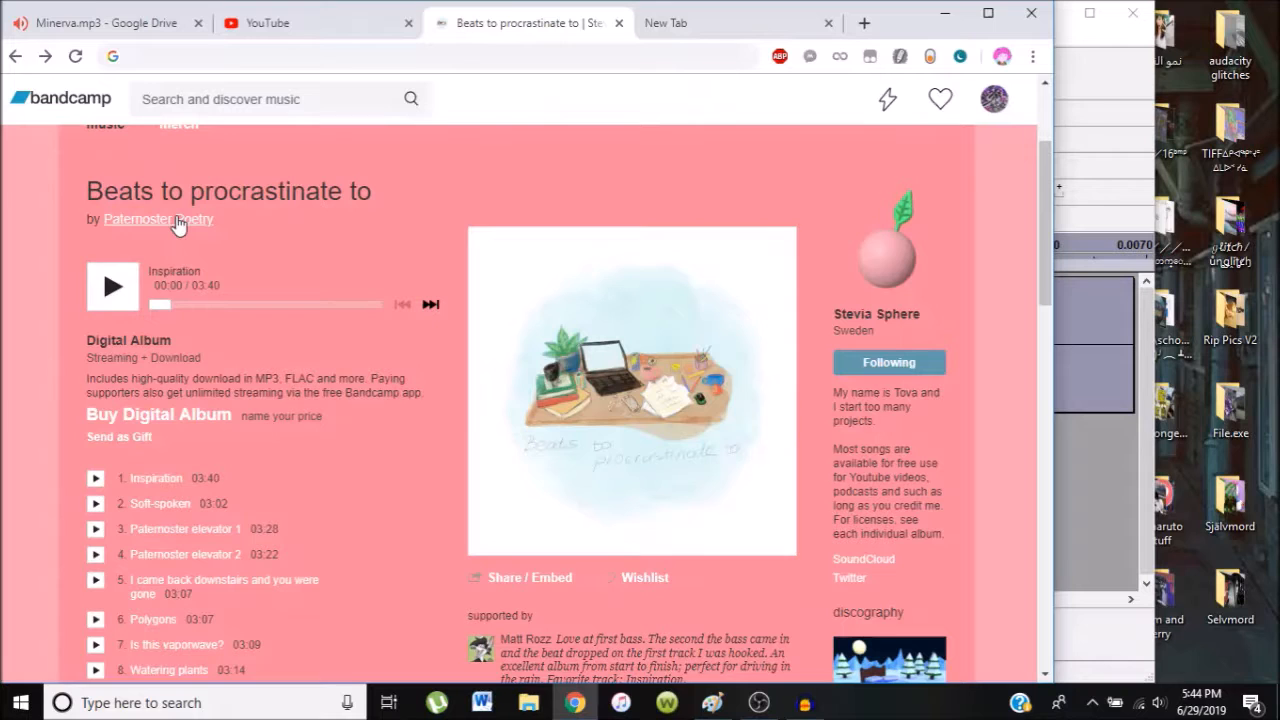
pyautogui.scroll(2, 938, 538)
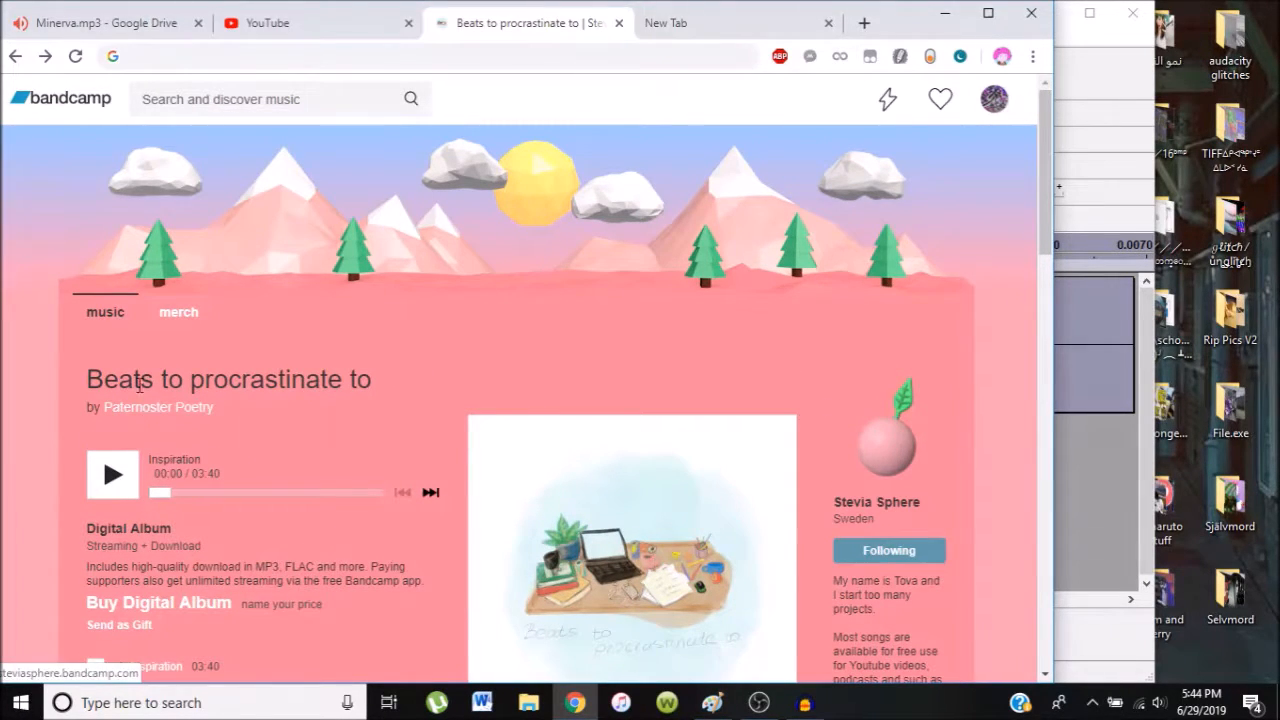
pyautogui.scroll(-1, 140, 480)
pyautogui.scroll(-4, 145, 517)
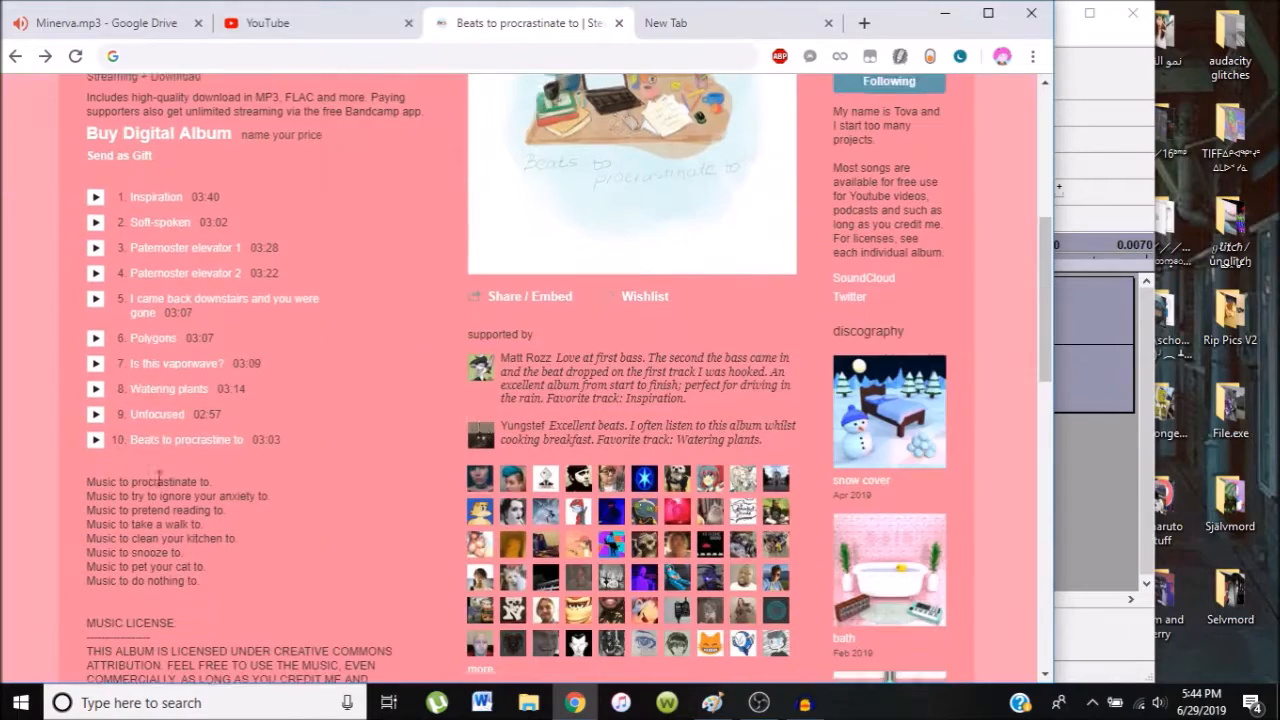
pyautogui.scroll(3, 112, 293)
pyautogui.click(112, 293)
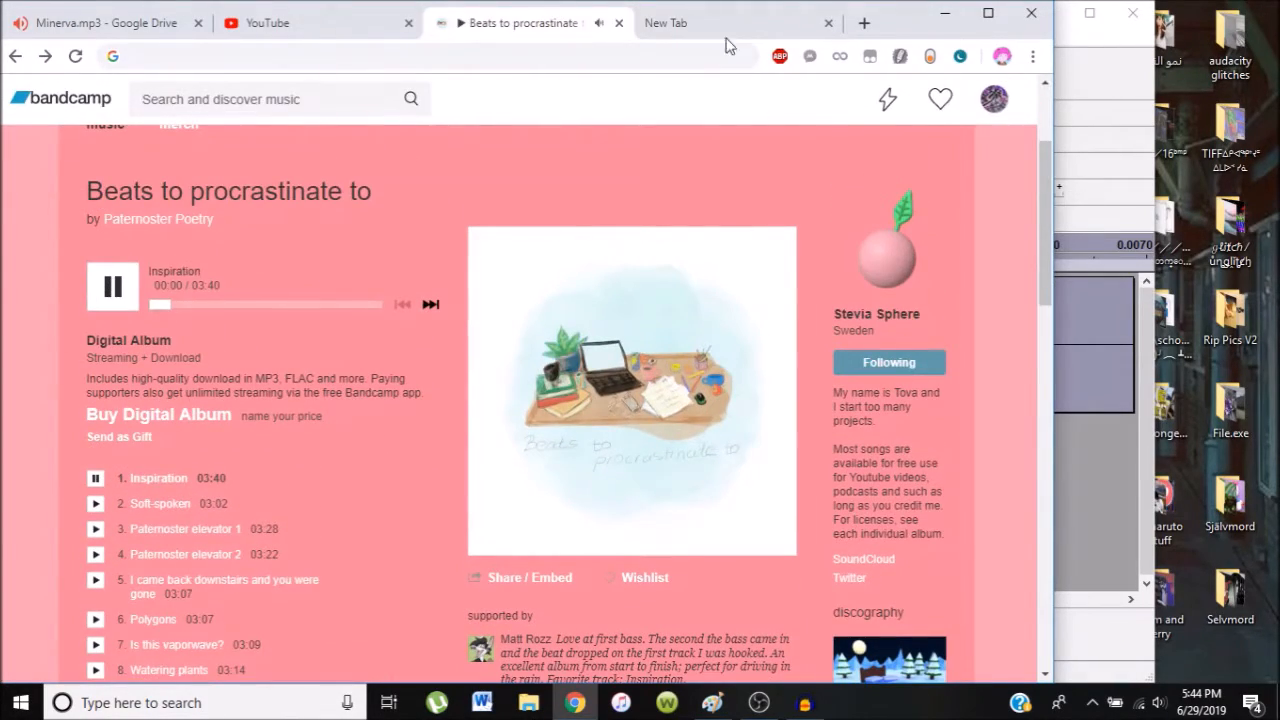
pyautogui.click(790, 22)
pyautogui.click(944, 20)
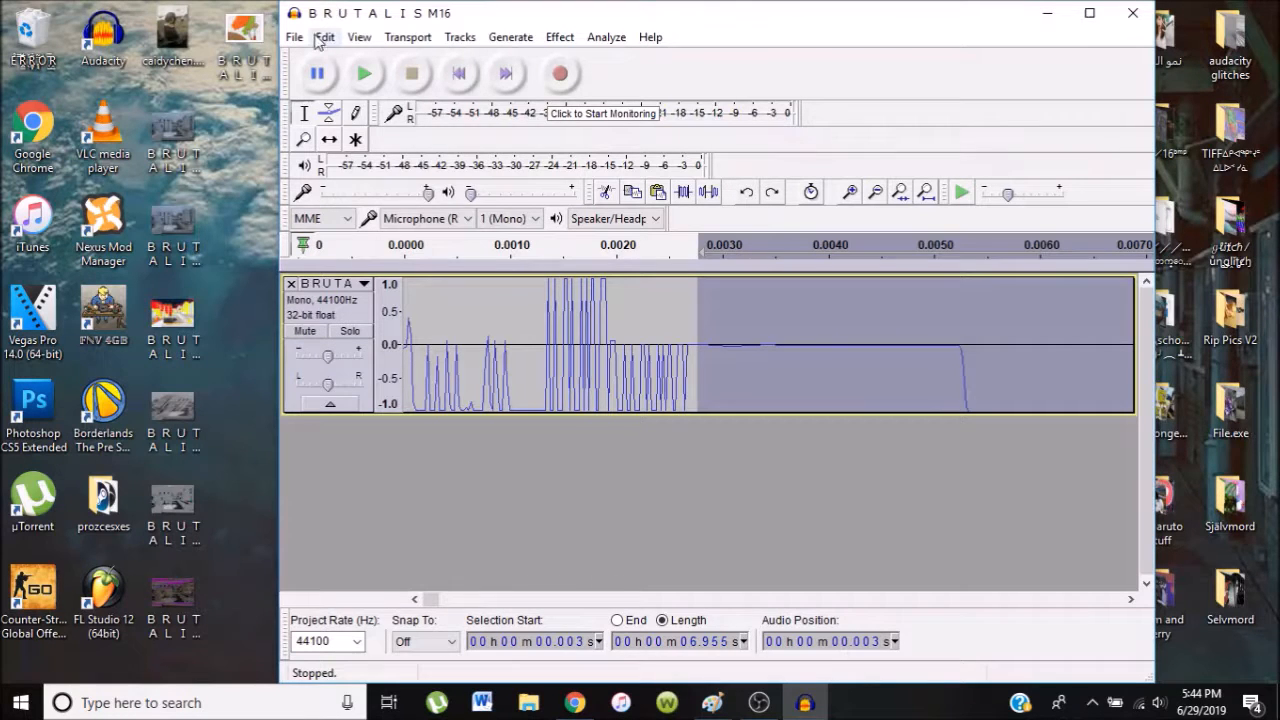
pyautogui.click(359, 37)
pyautogui.click(355, 40)
pyautogui.click(558, 37)
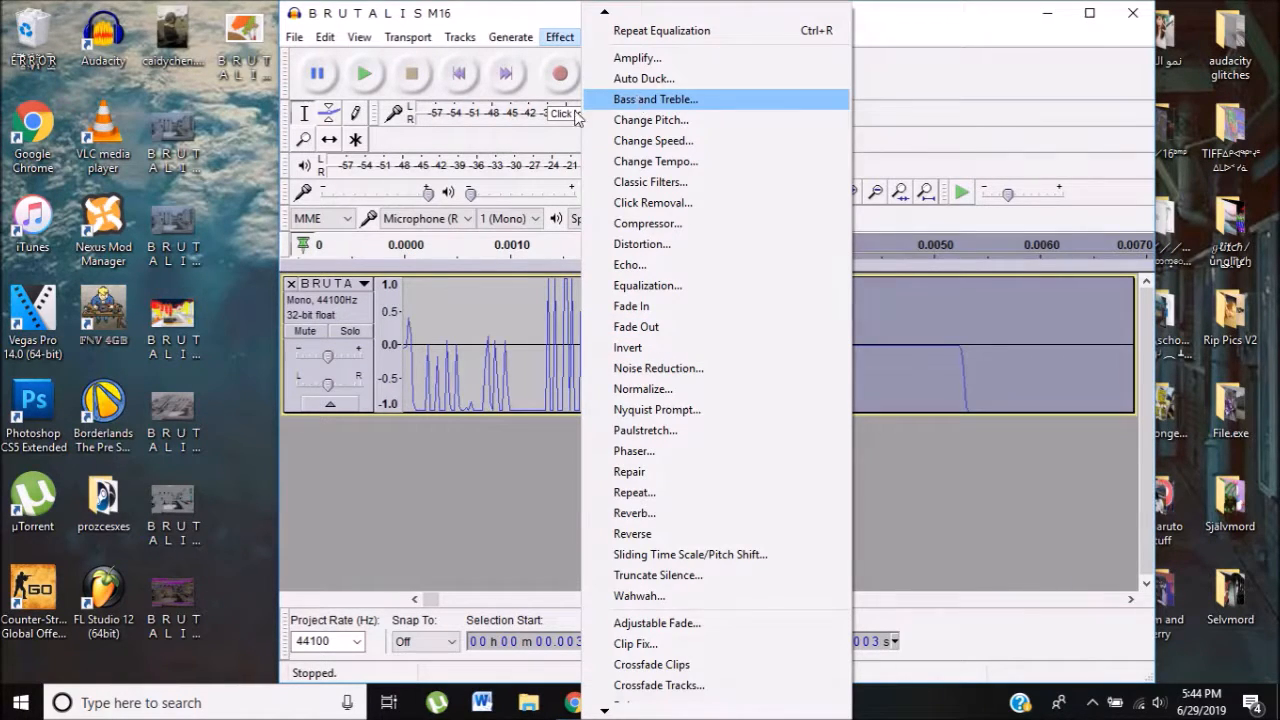
pyautogui.click(236, 185)
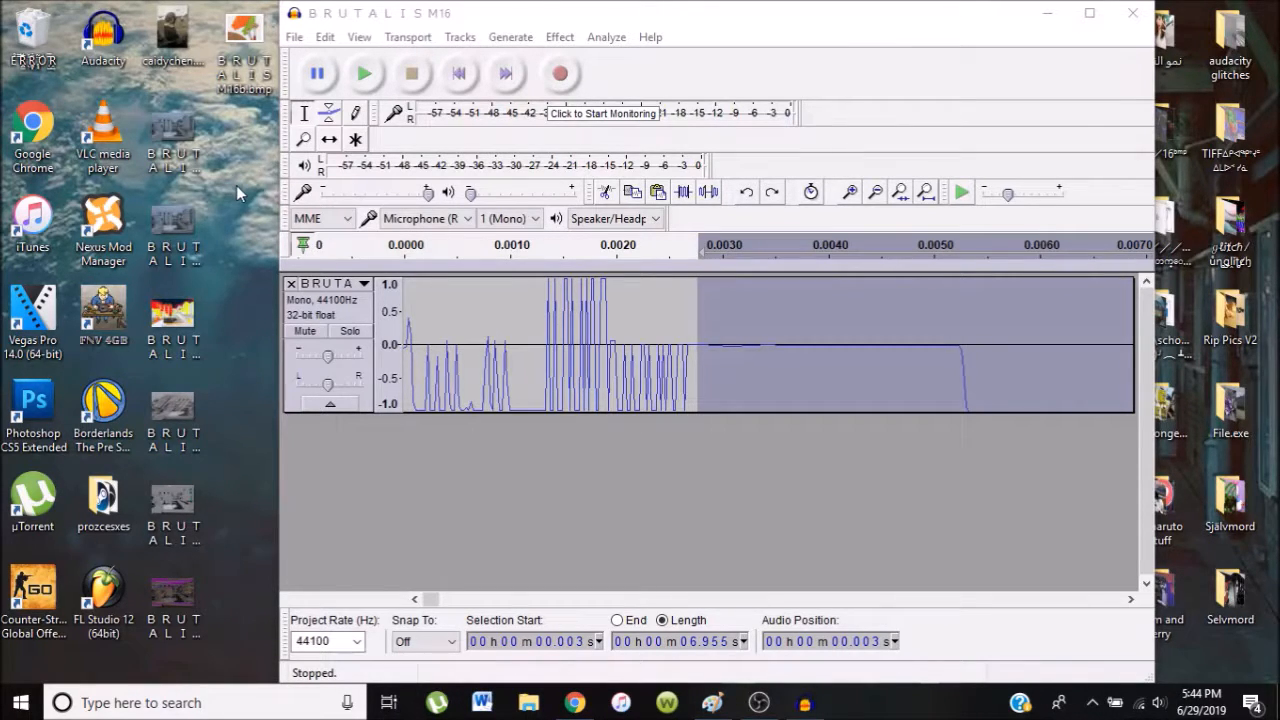
pyautogui.click(574, 38)
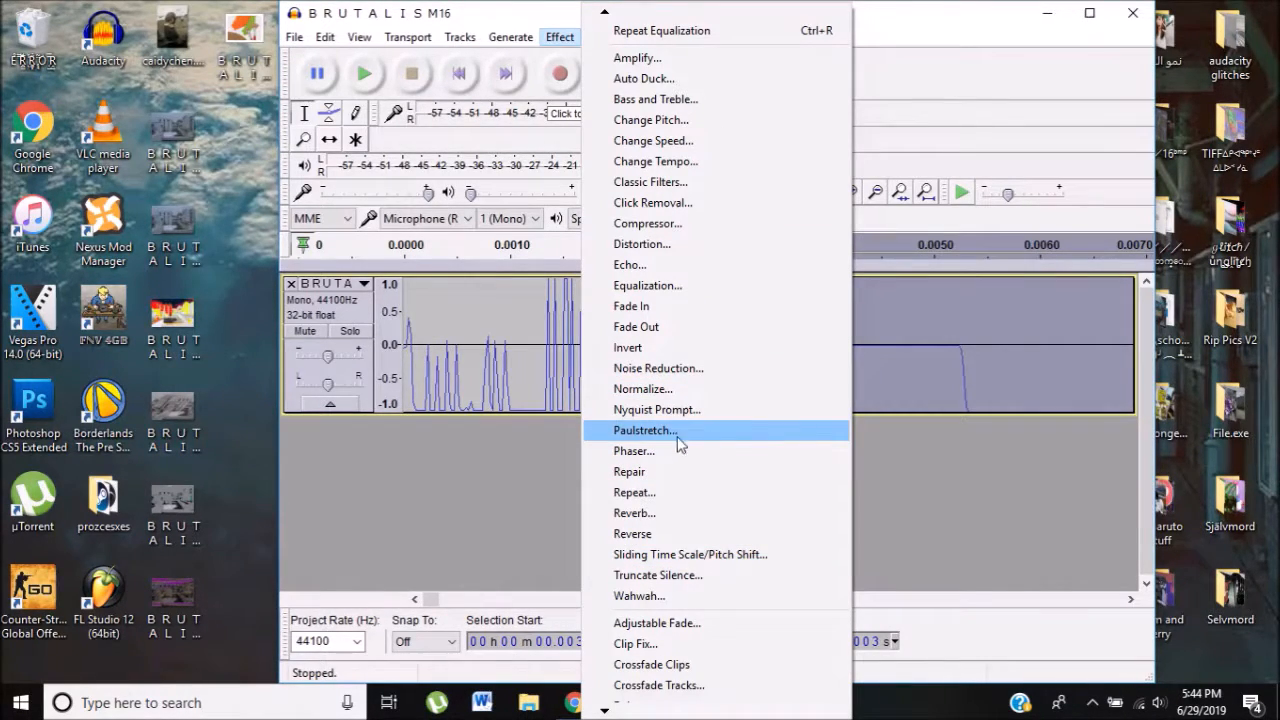
pyautogui.click(878, 14)
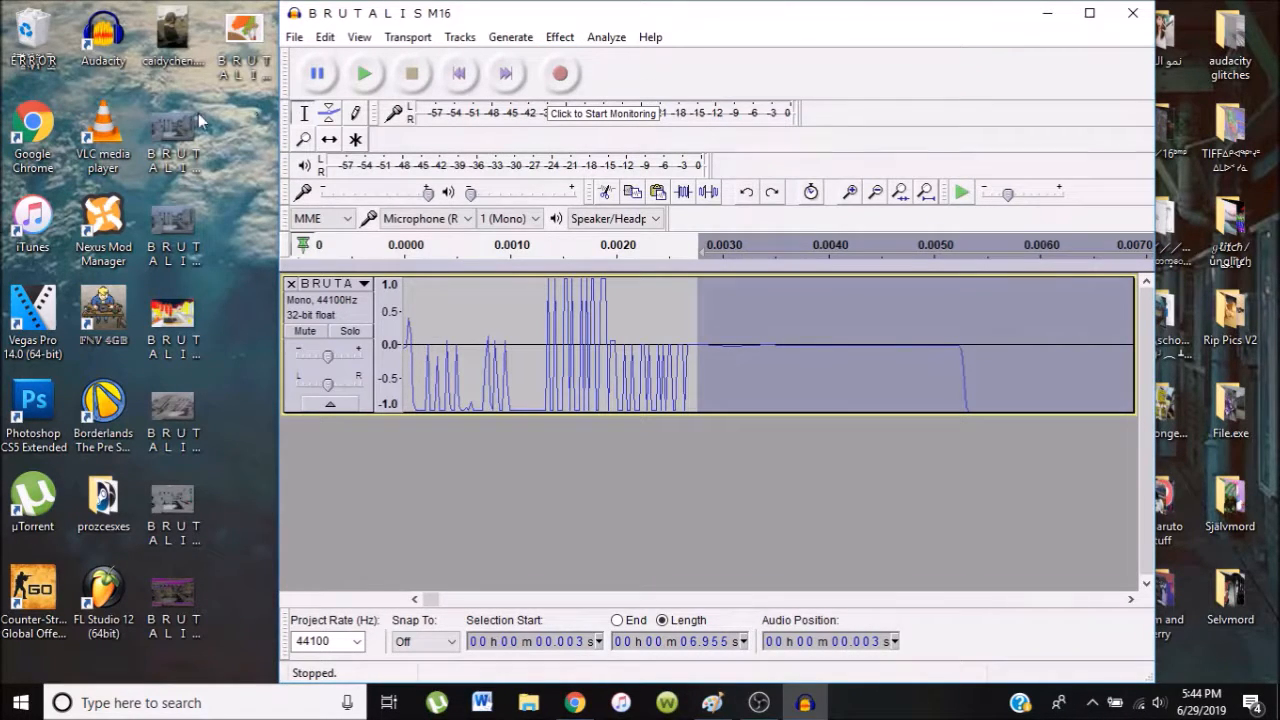
# - Close the Audacity project without saving and move the seven "B R U T A L I S M" images beside the Nori pictures on the desktop
pyautogui.click(1133, 12)
pyautogui.click(781, 357)
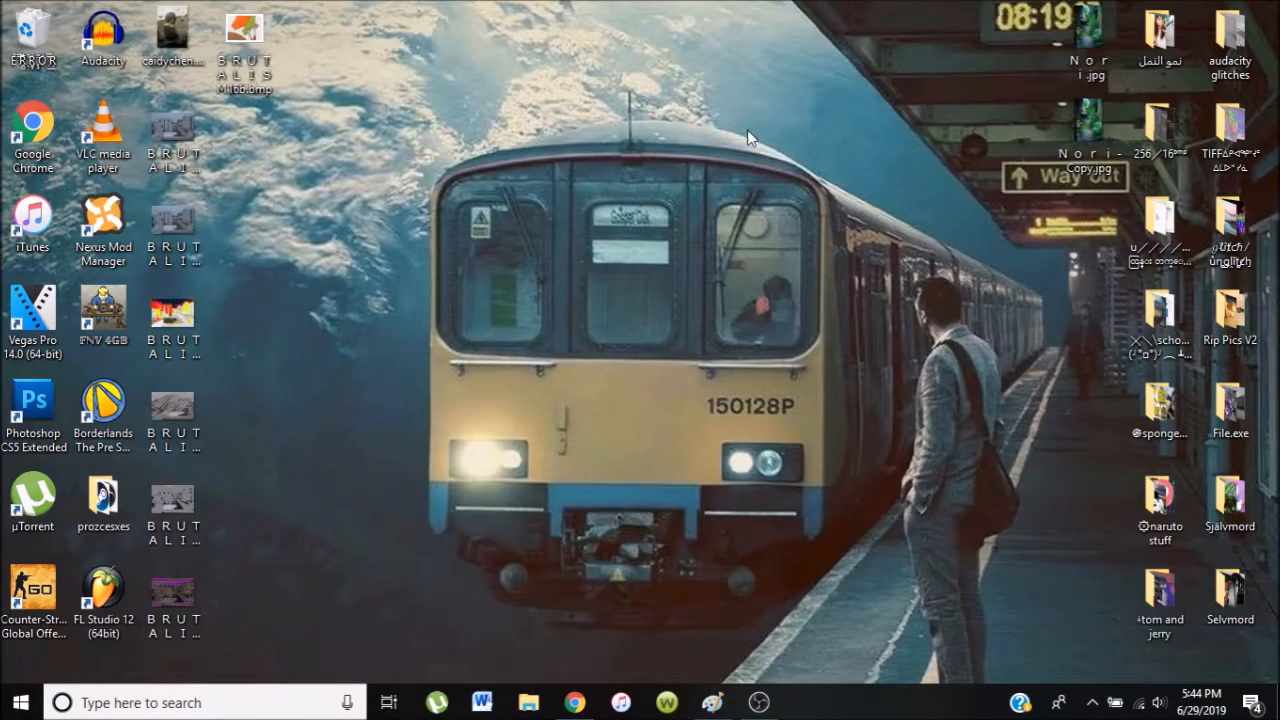
pyautogui.moveTo(221, 613); pyautogui.dragTo(235, 140)
pyautogui.click(345, 214)
pyautogui.moveTo(311, 620); pyautogui.dragTo(981, 46)
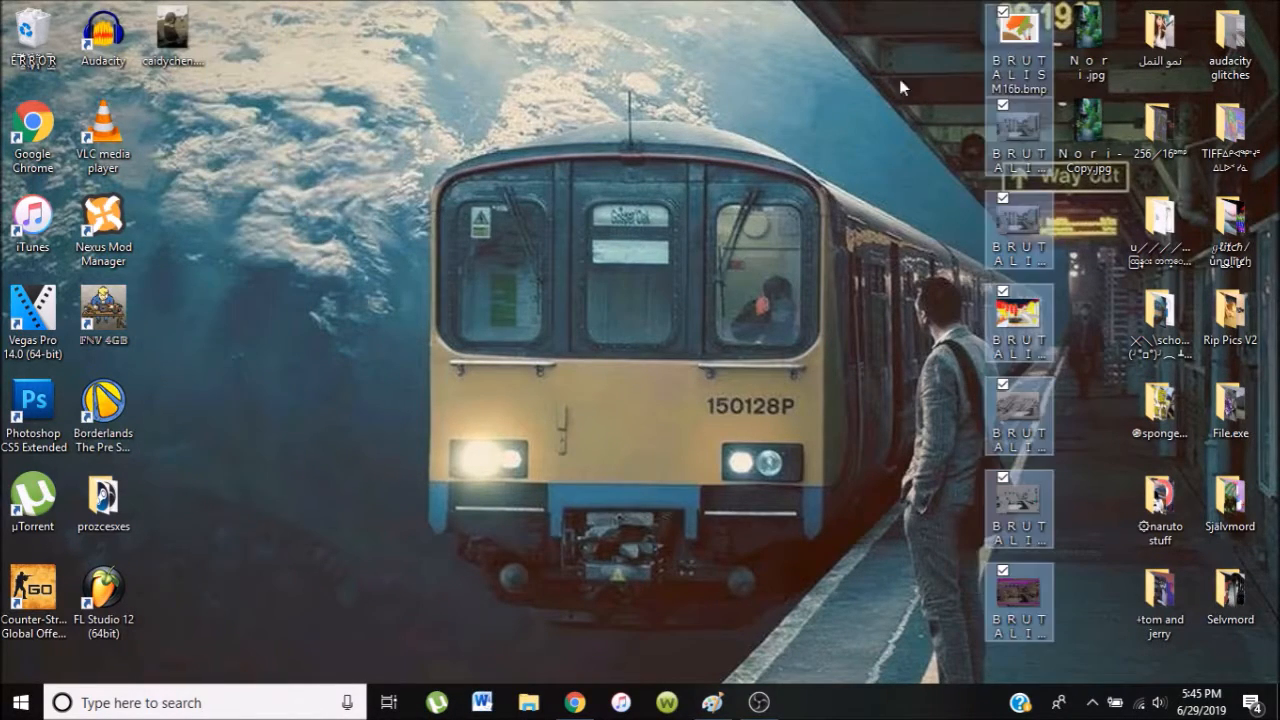
# - Close the "B R U T A L I S M16.bmp" image in Paint and launch Photoshop CS5 Extended
pyautogui.click(185, 78)
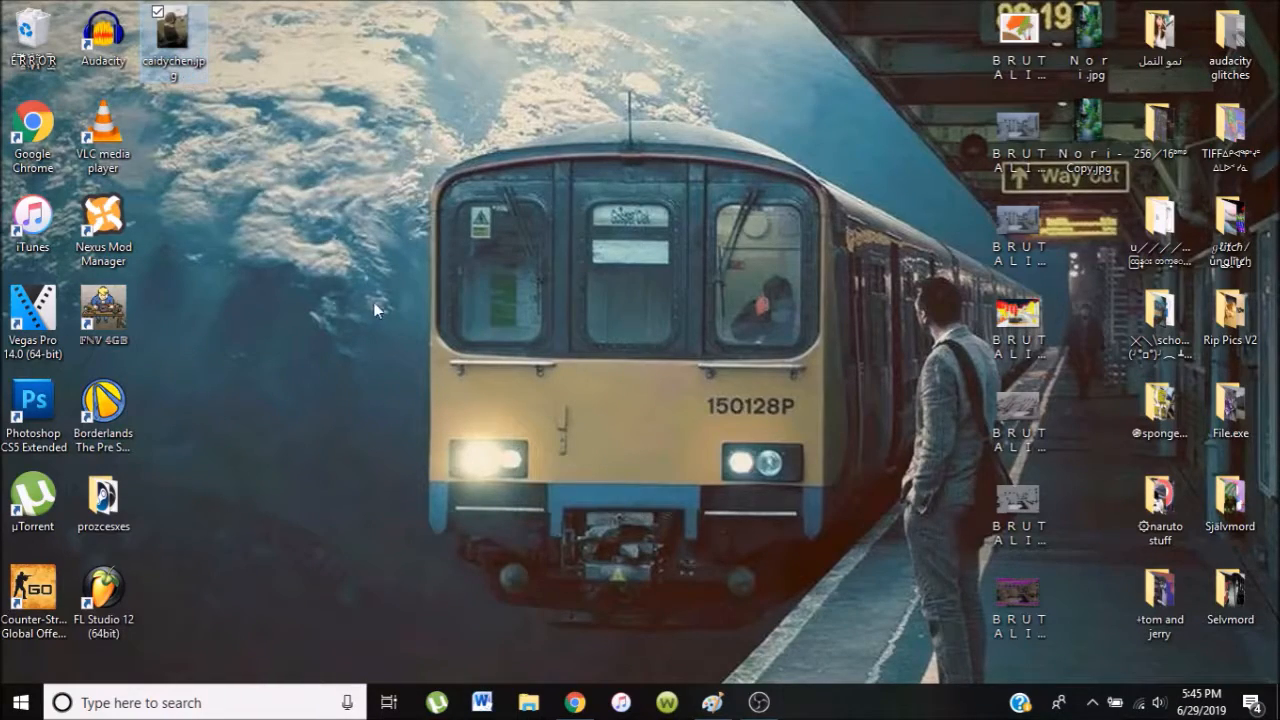
pyautogui.click(712, 703)
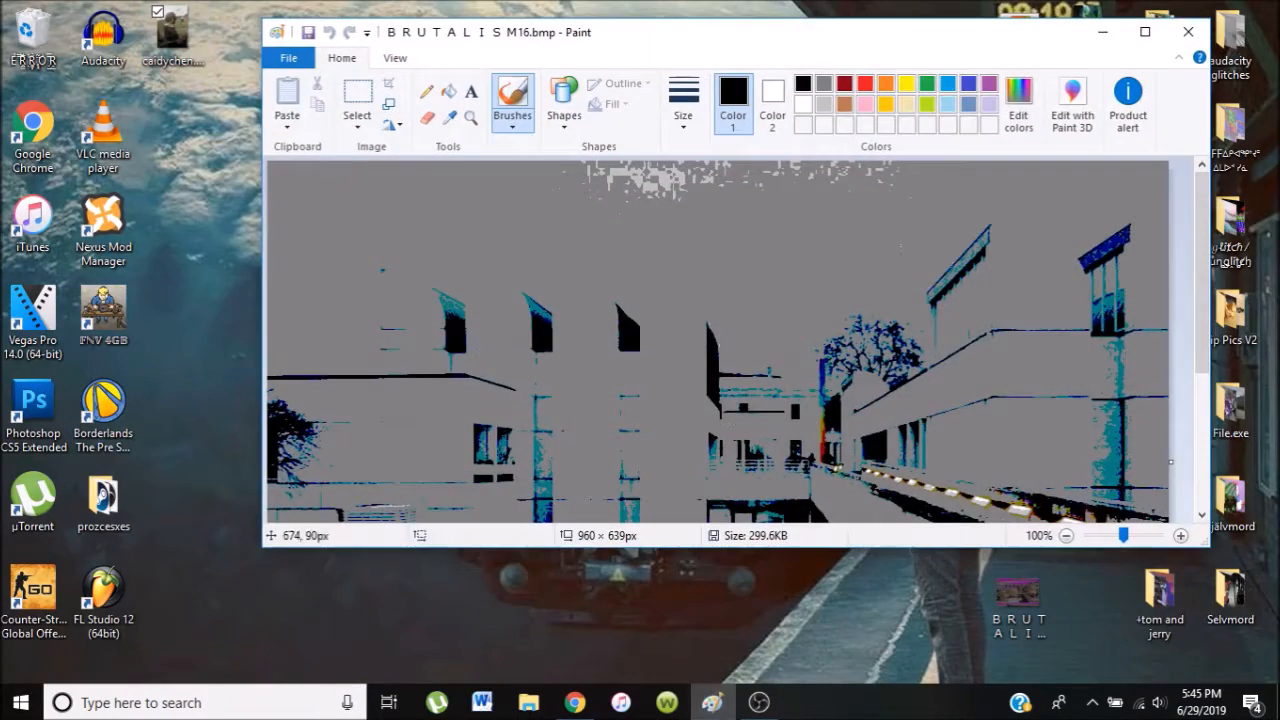
pyautogui.click(1193, 32)
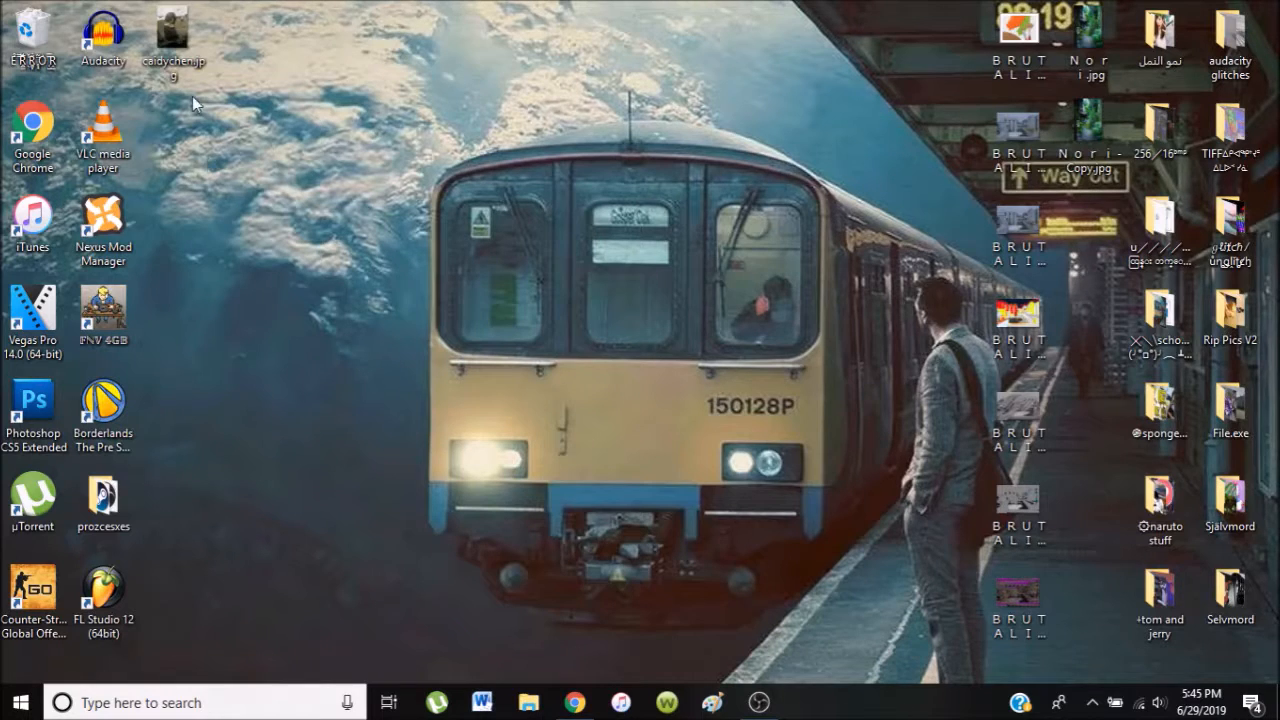
pyautogui.doubleClick(54, 405)
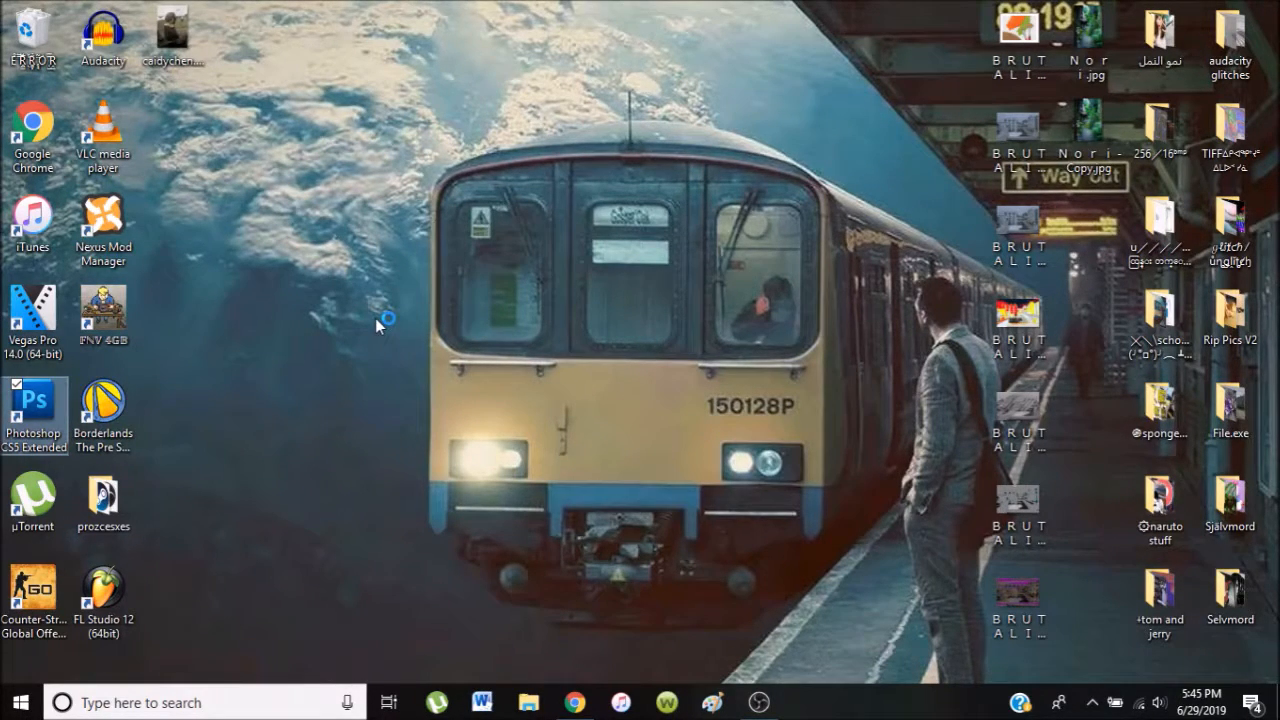
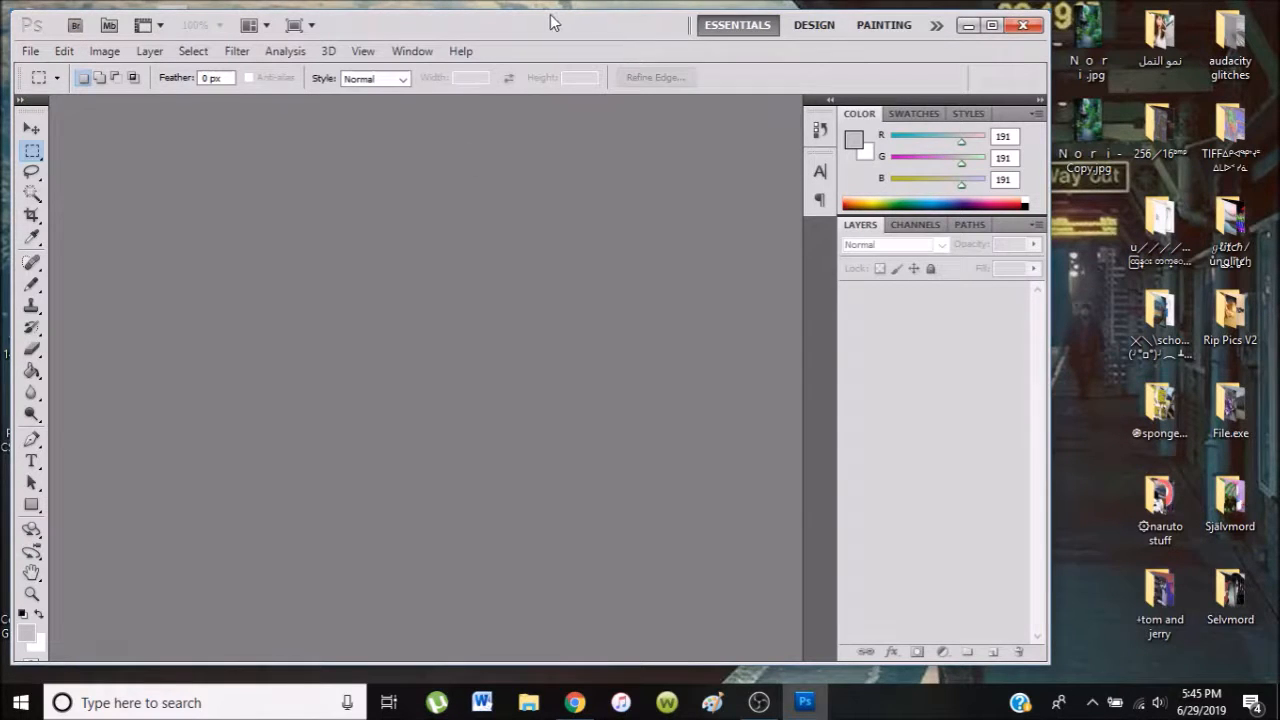
pyautogui.click(968, 25)
pyautogui.moveTo(172, 35); pyautogui.dragTo(1070, 255)
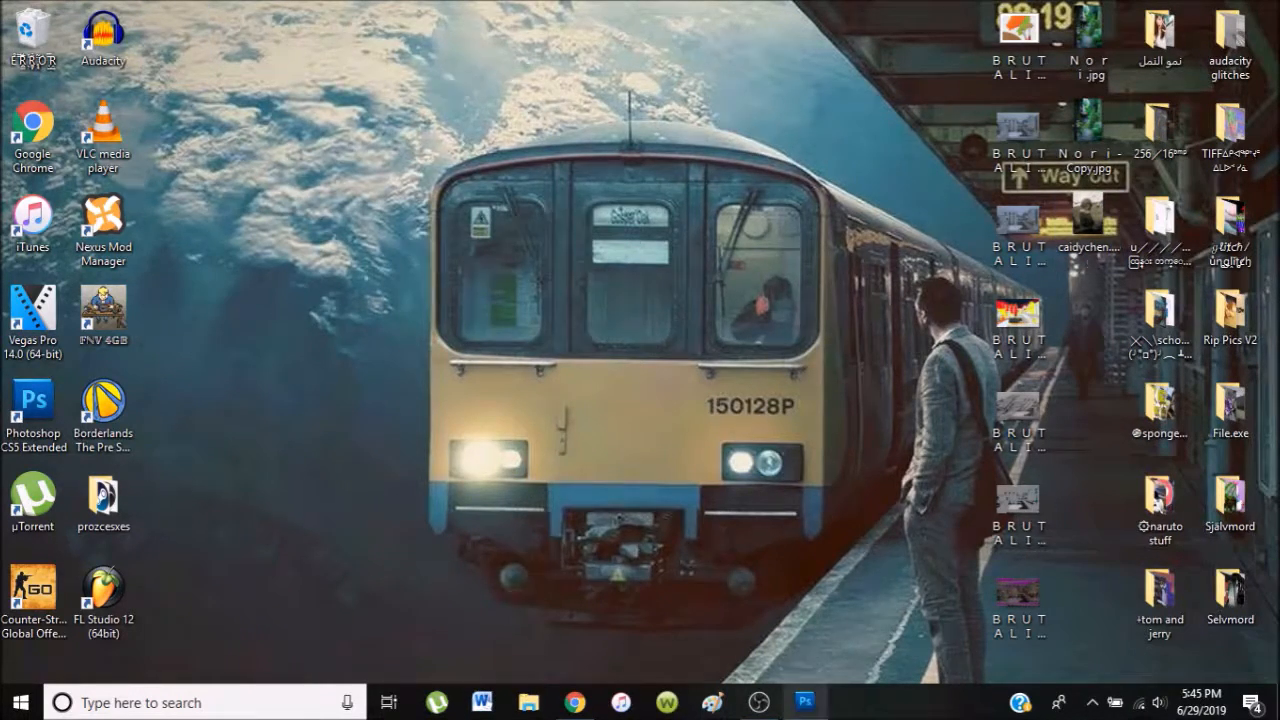
pyautogui.click(805, 702)
pyautogui.click(1096, 228)
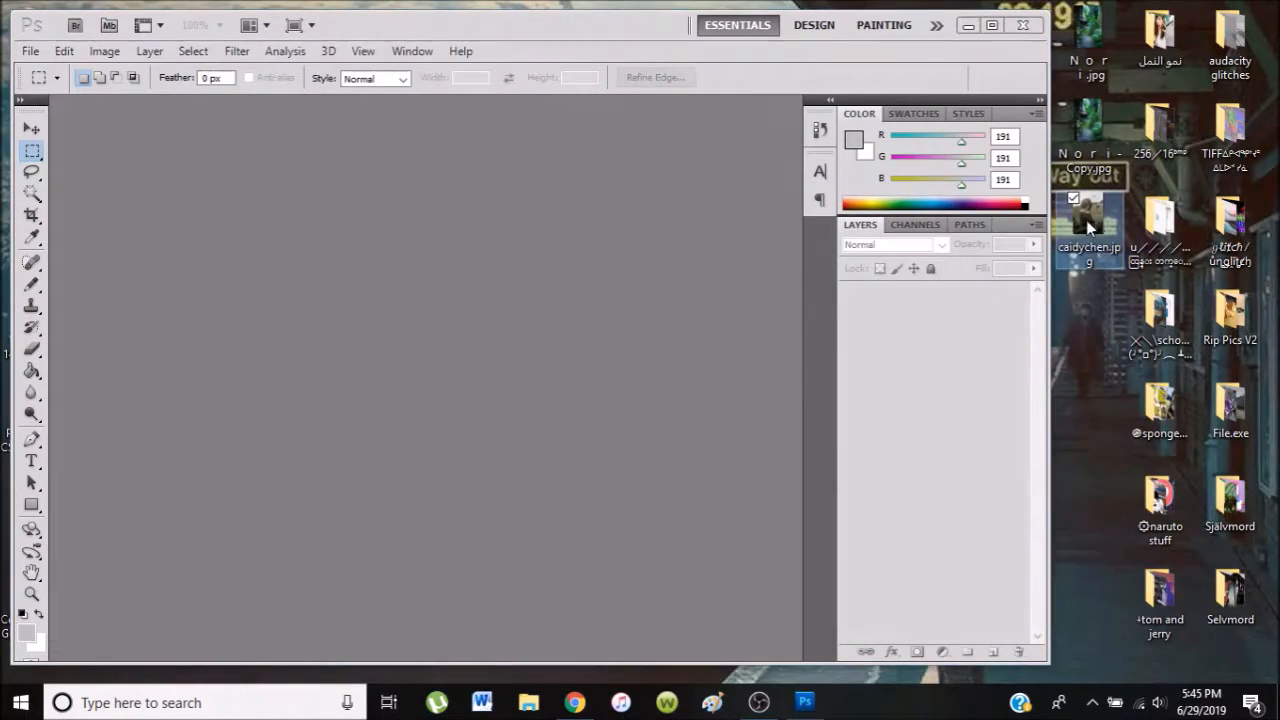
pyautogui.click(326, 274)
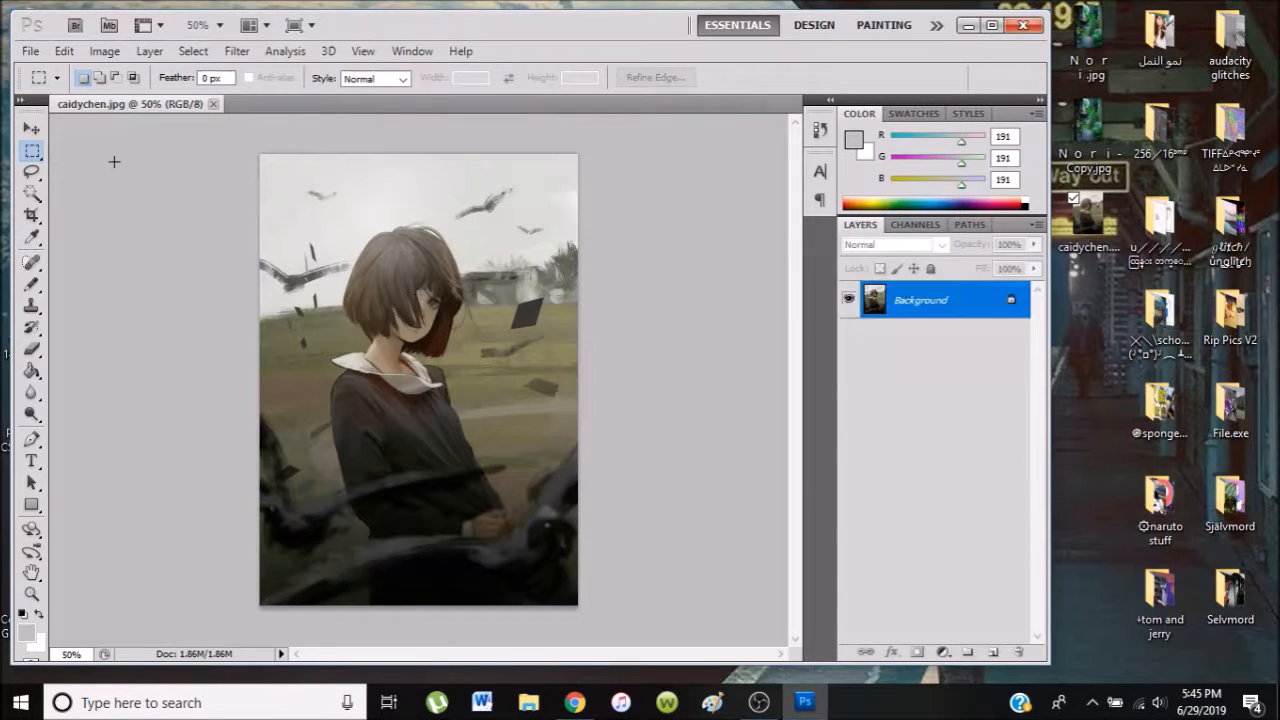
# - Save the image to the desktop in TIFF format as caidychen.tif
pyautogui.click(30, 51)
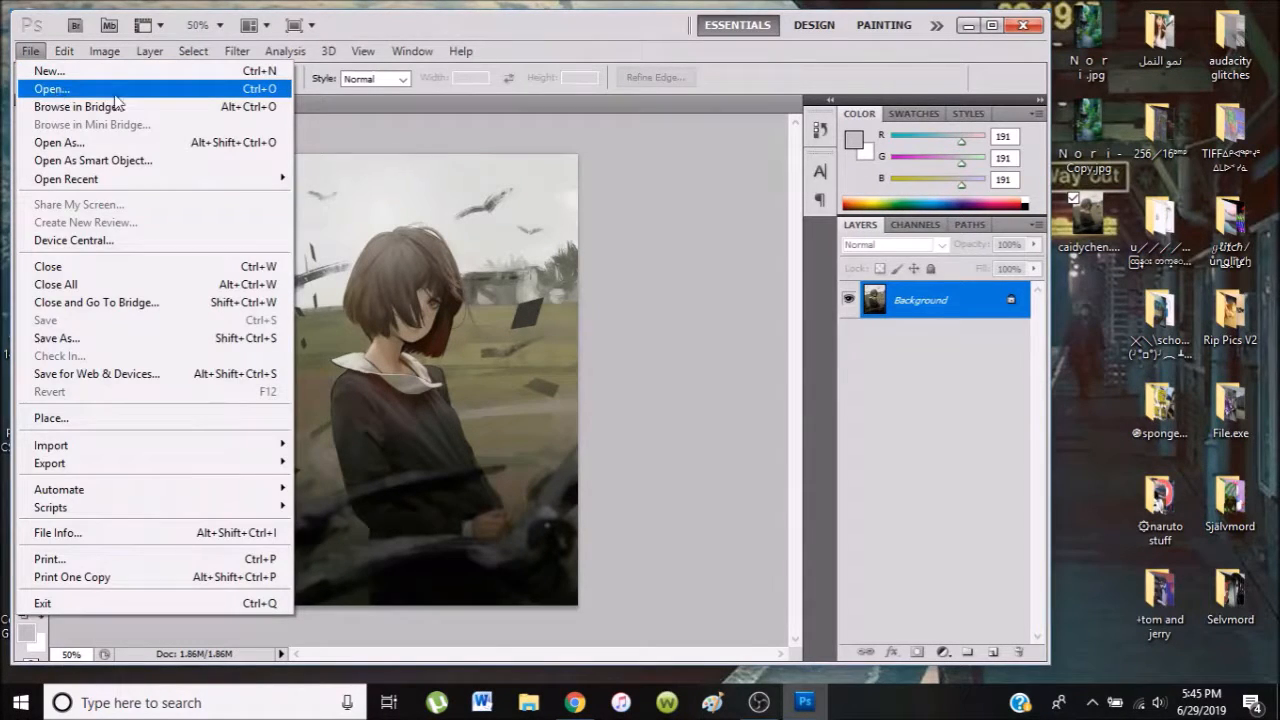
pyautogui.click(496, 97)
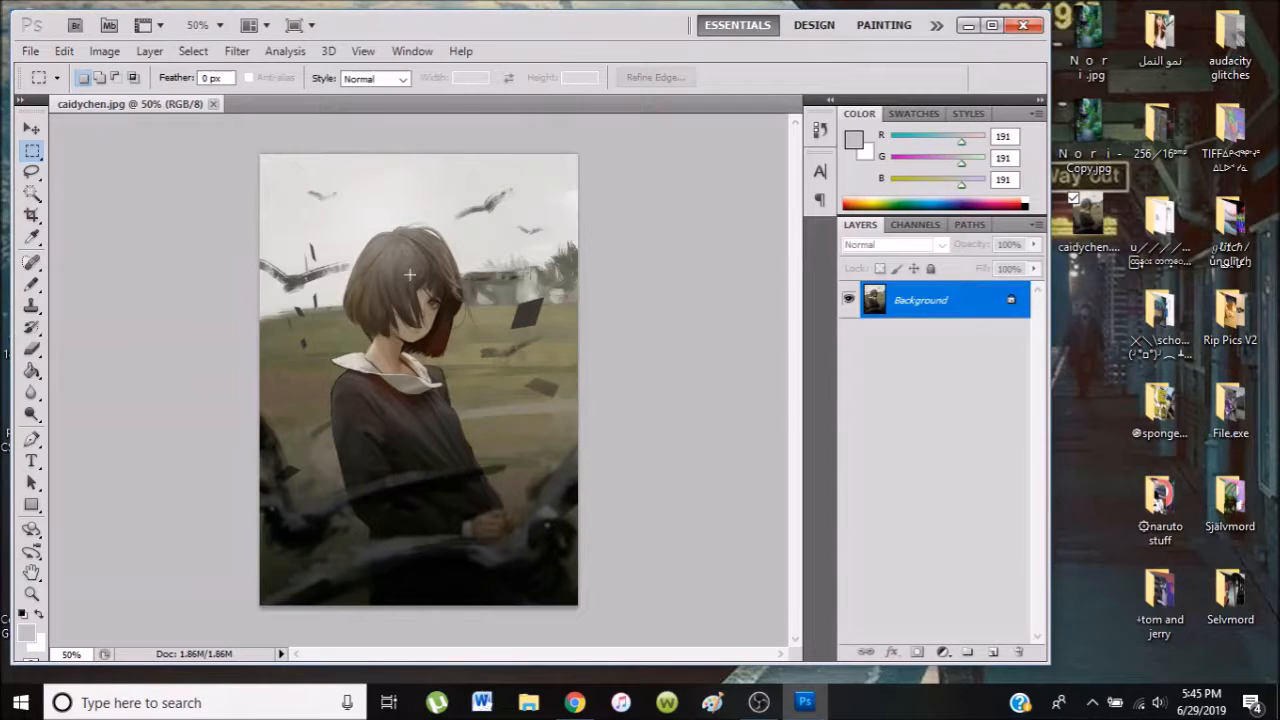
pyautogui.click(30, 51)
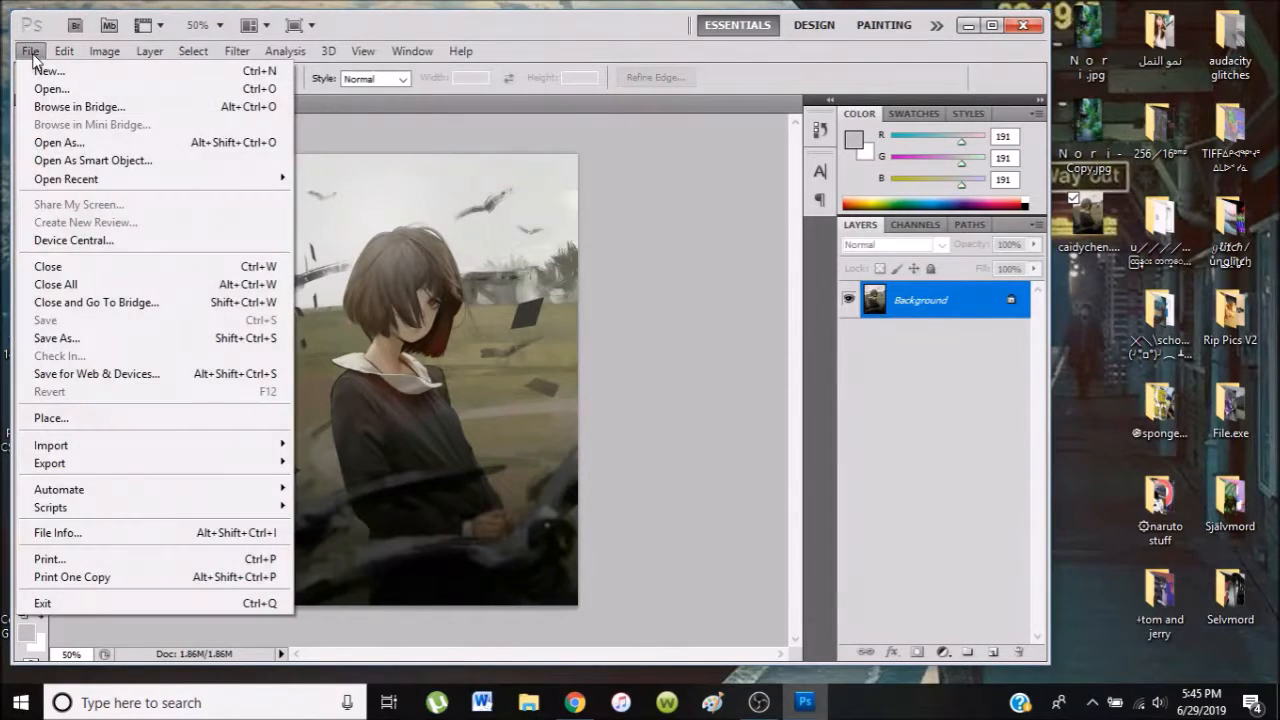
pyautogui.click(77, 340)
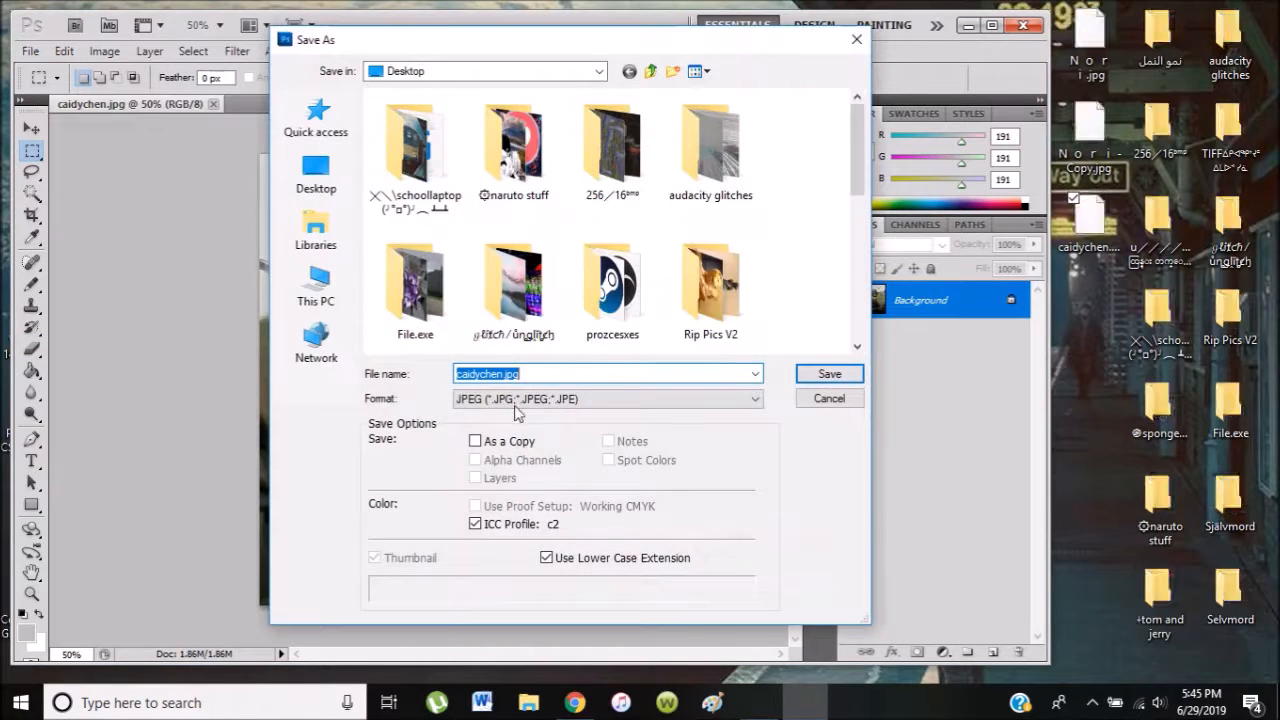
pyautogui.click(519, 399)
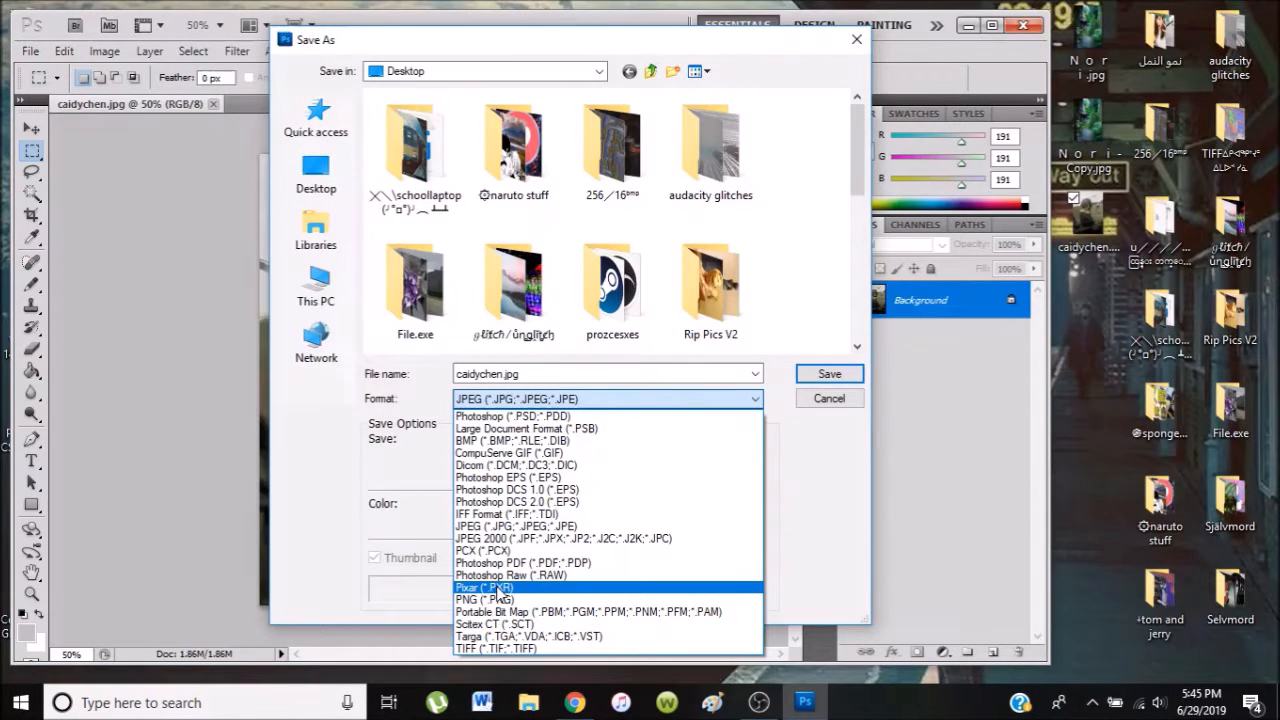
pyautogui.click(499, 649)
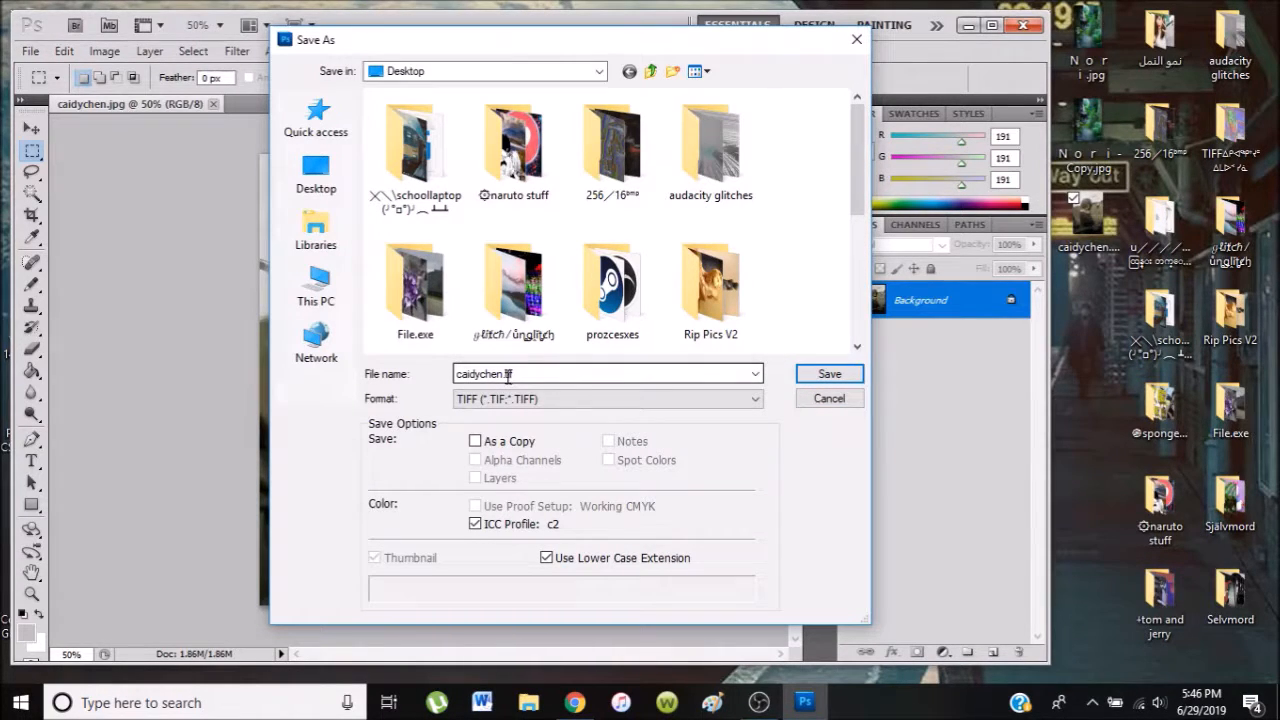
pyautogui.click(826, 374)
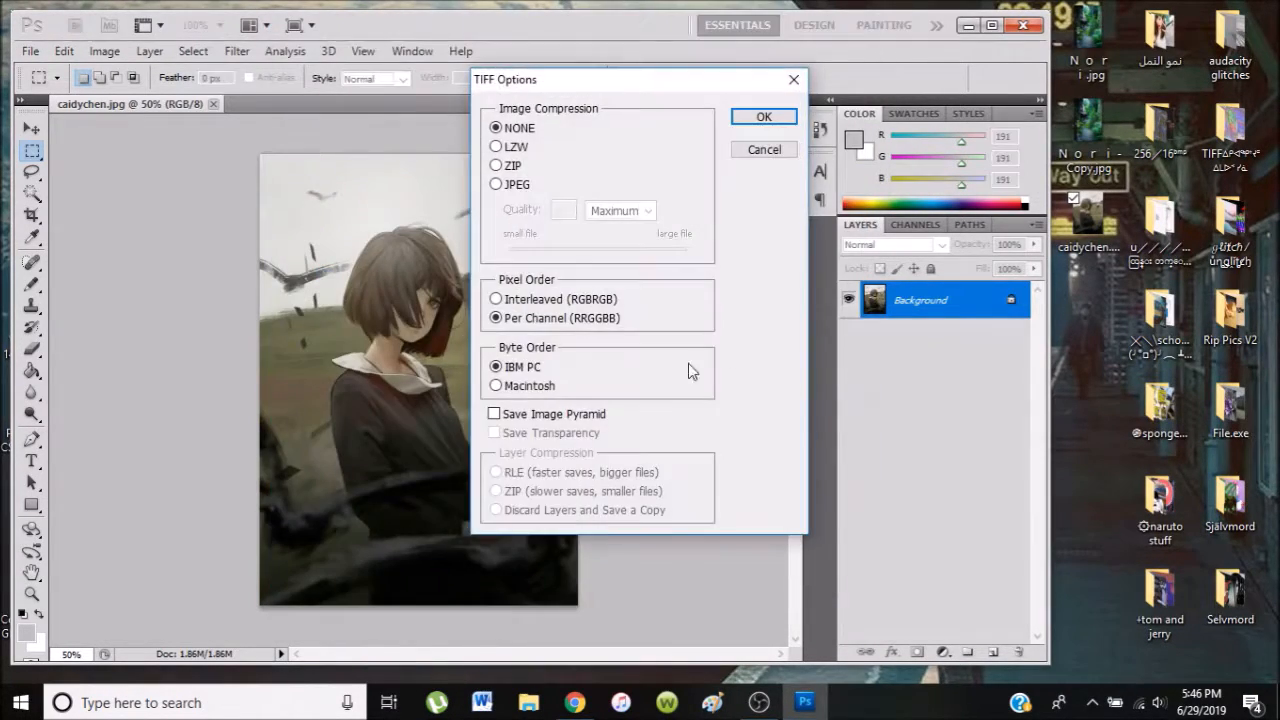
# - Set the TIFF options to no image compression and Per Channel (RRGGBB) pixel order with IBM PC byte order
pyautogui.click(554, 318)
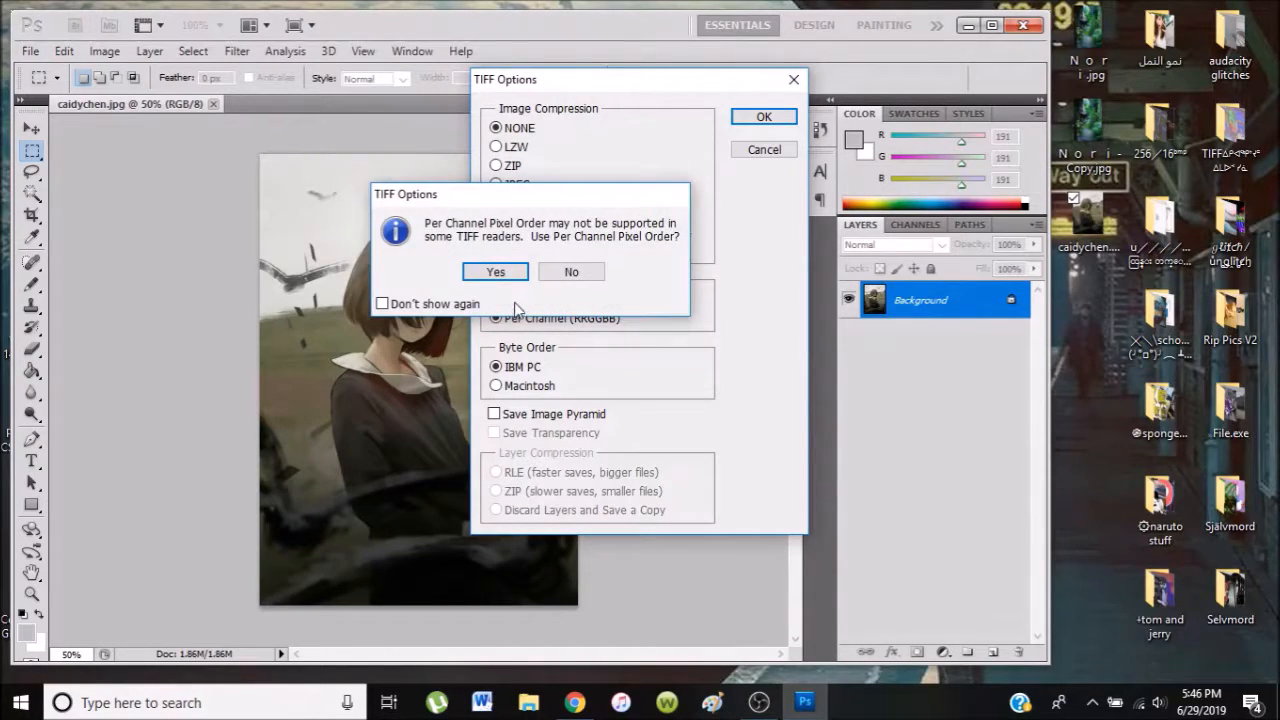
pyautogui.click(496, 273)
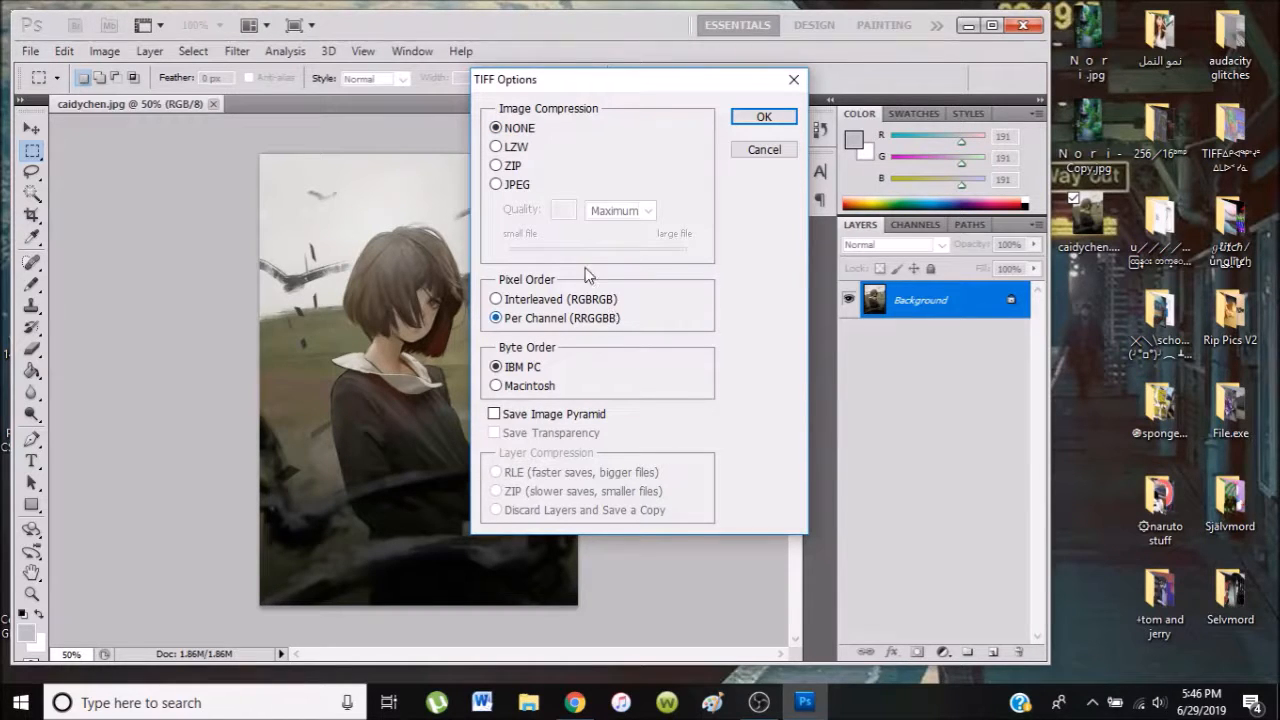
pyautogui.click(513, 129)
pyautogui.click(518, 148)
pyautogui.click(521, 127)
pyautogui.click(767, 119)
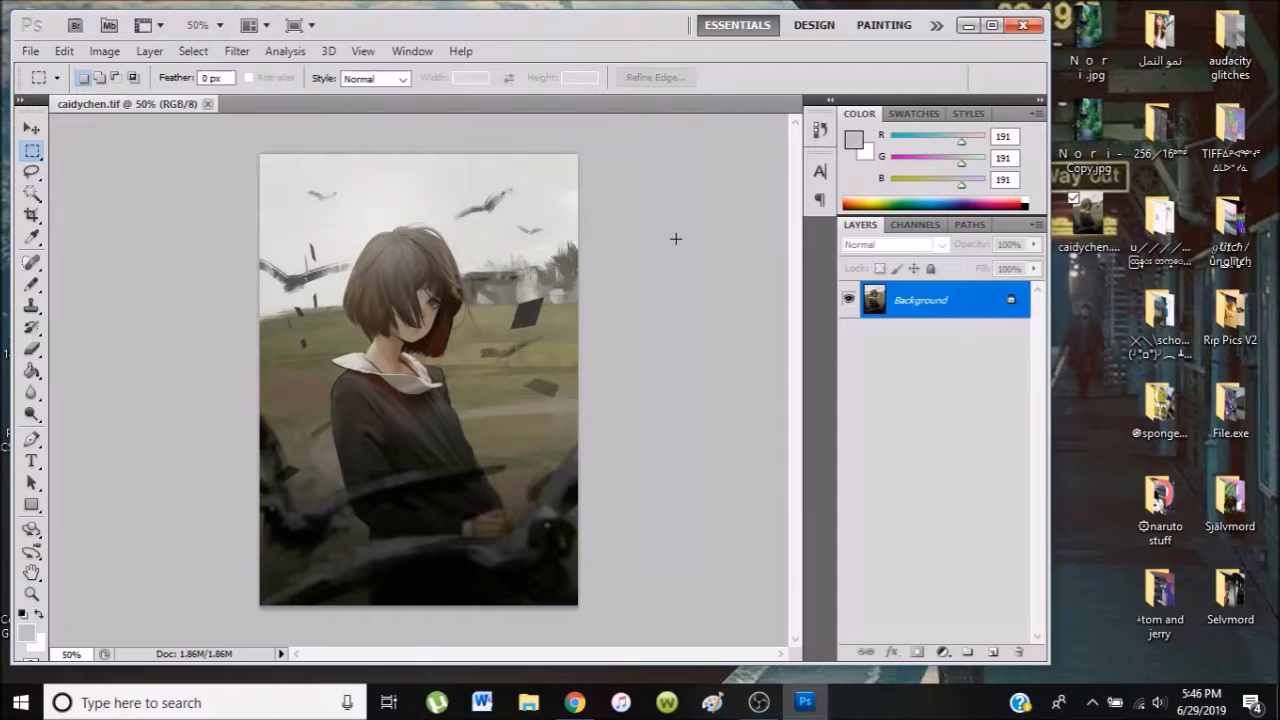
# - Minimize Photoshop and launch Audacity from the desktop
pyautogui.click(966, 27)
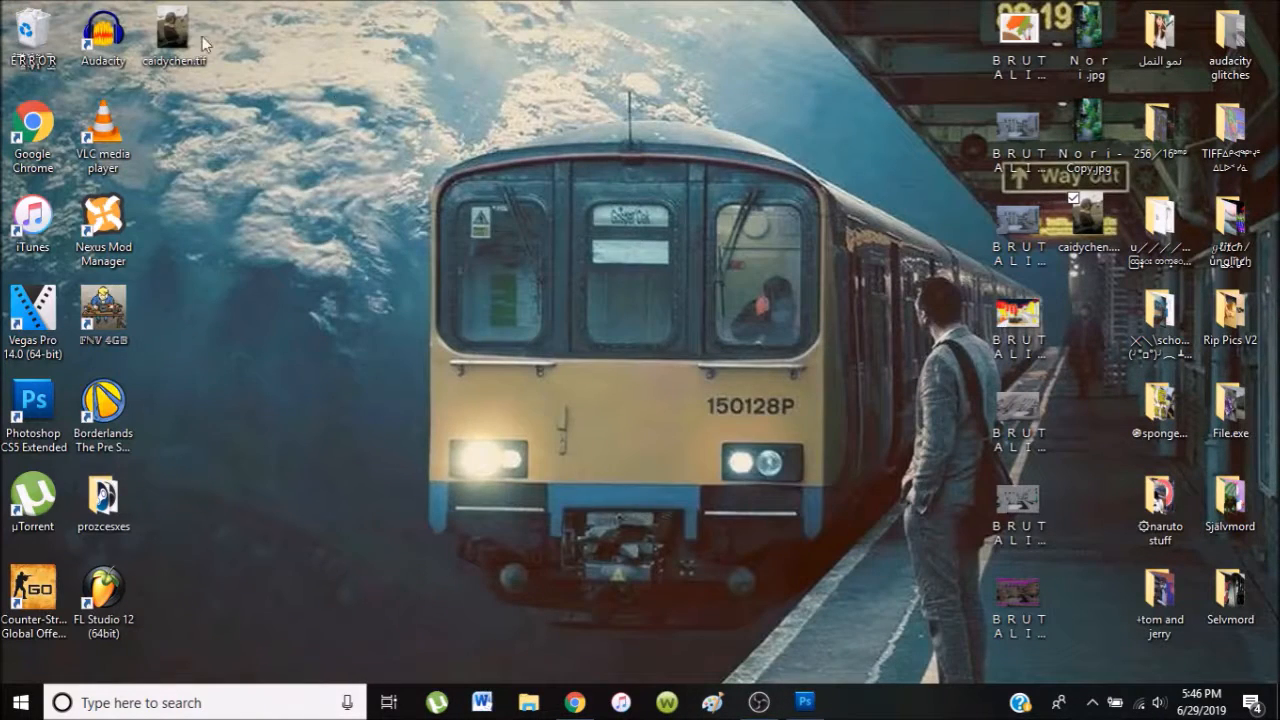
pyautogui.click(341, 381)
pyautogui.doubleClick(104, 40)
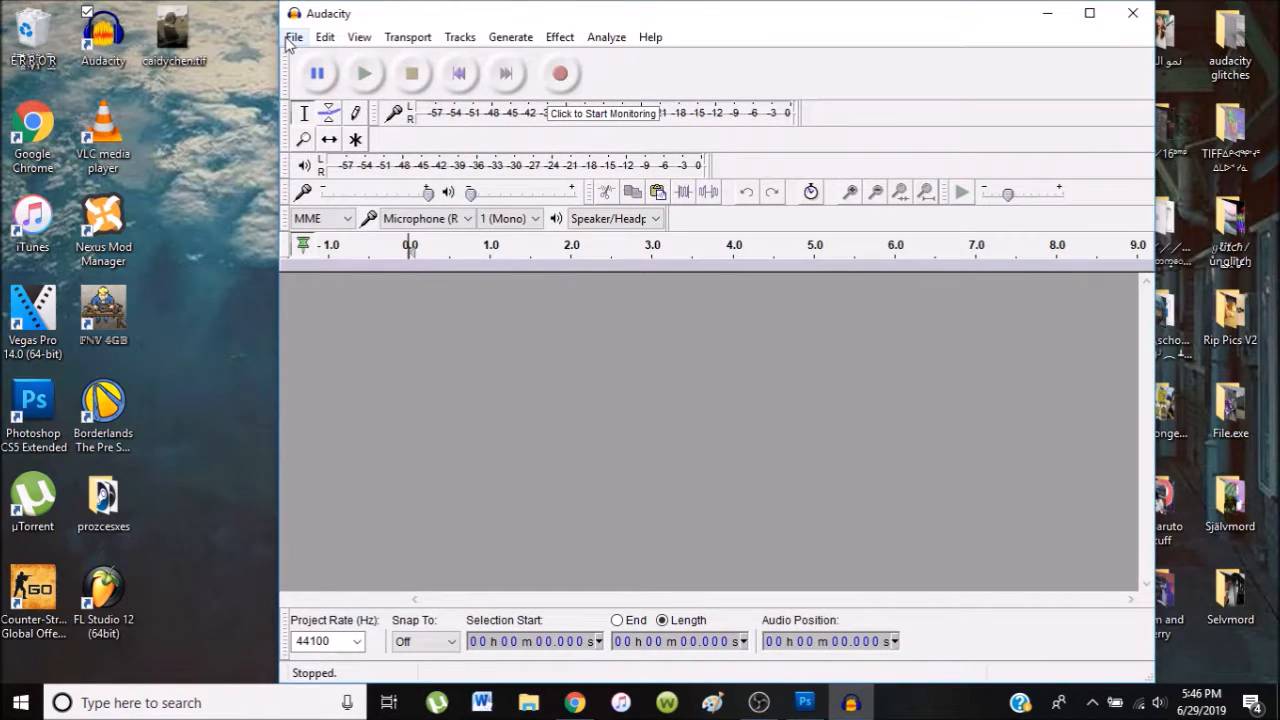
# - Import caidychen.tif as raw data with U-Law encoding, little-endian byte order and one mono channel at 44100 Hz
pyautogui.click(291, 38)
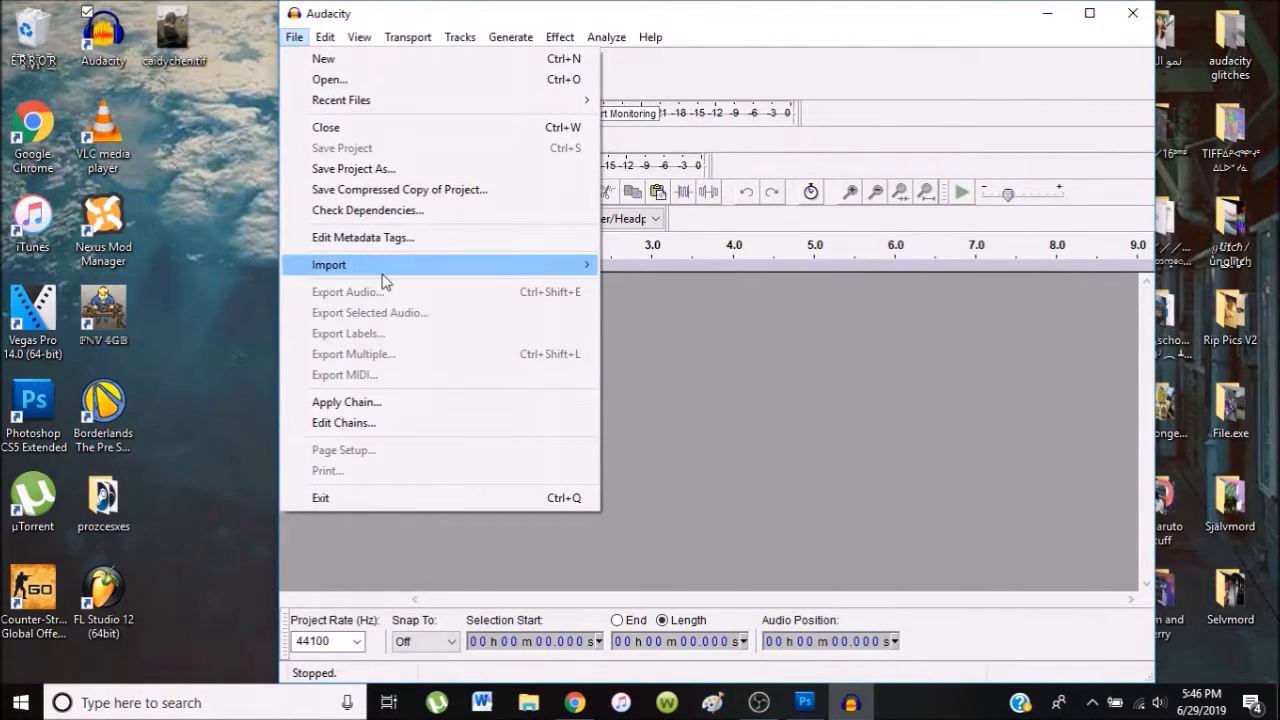
pyautogui.moveTo(378, 278)
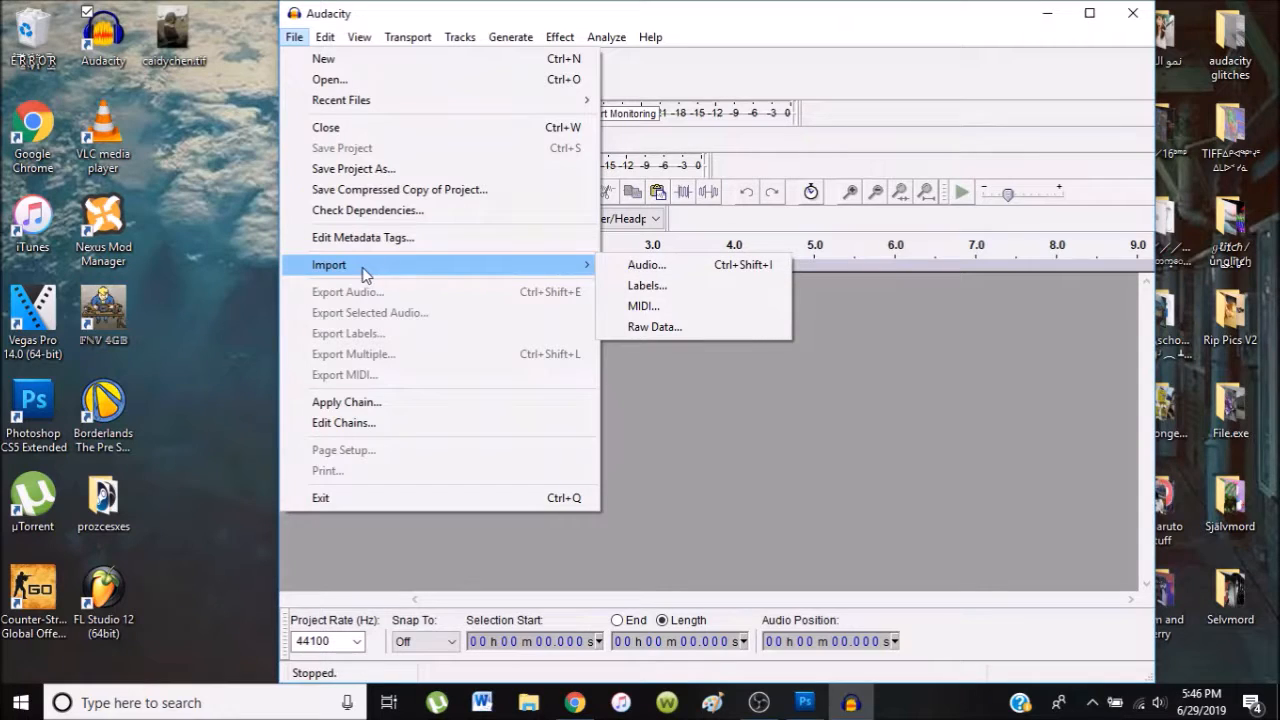
pyautogui.click(652, 326)
pyautogui.scroll(-8, 657, 327)
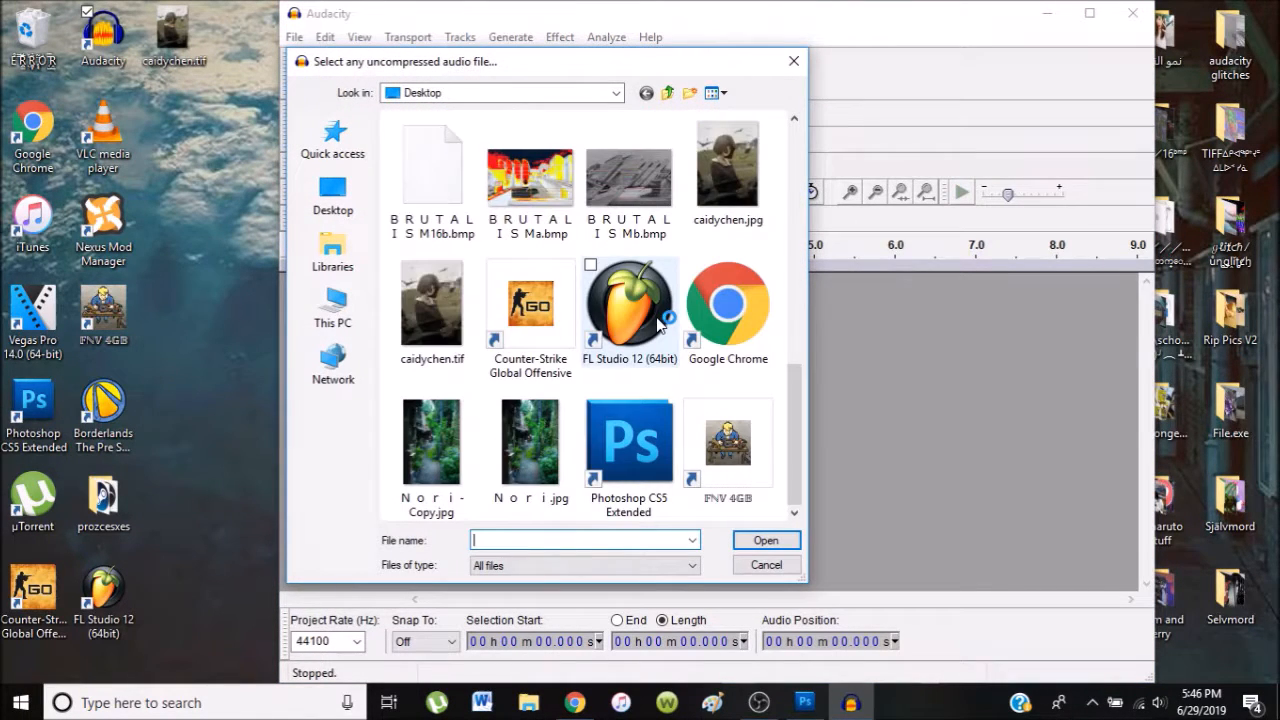
pyautogui.doubleClick(453, 308)
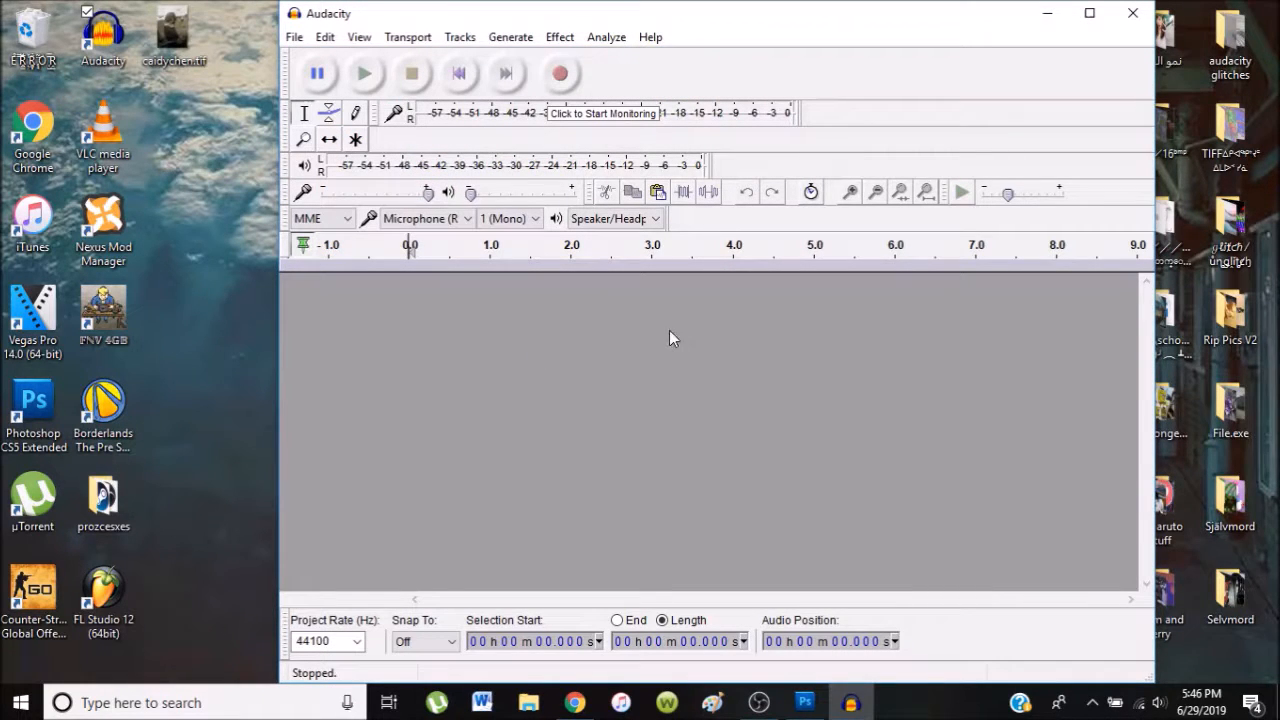
pyautogui.click(720, 258)
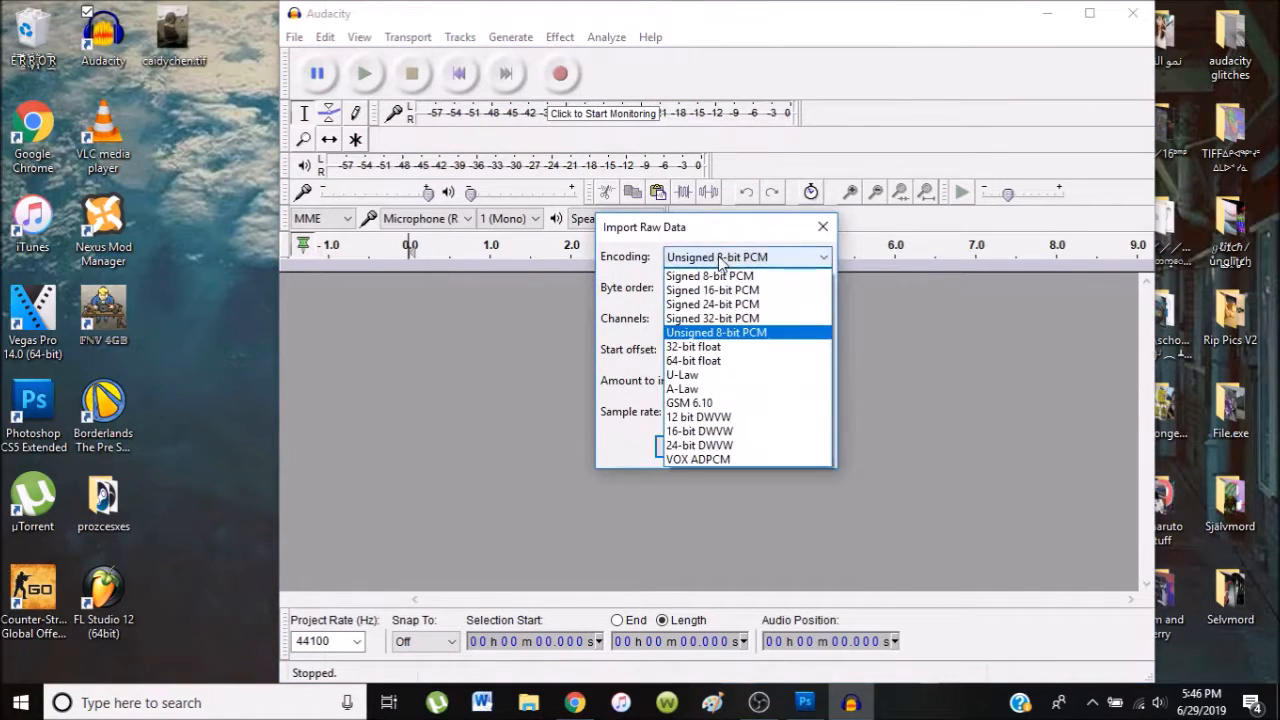
pyautogui.click(688, 376)
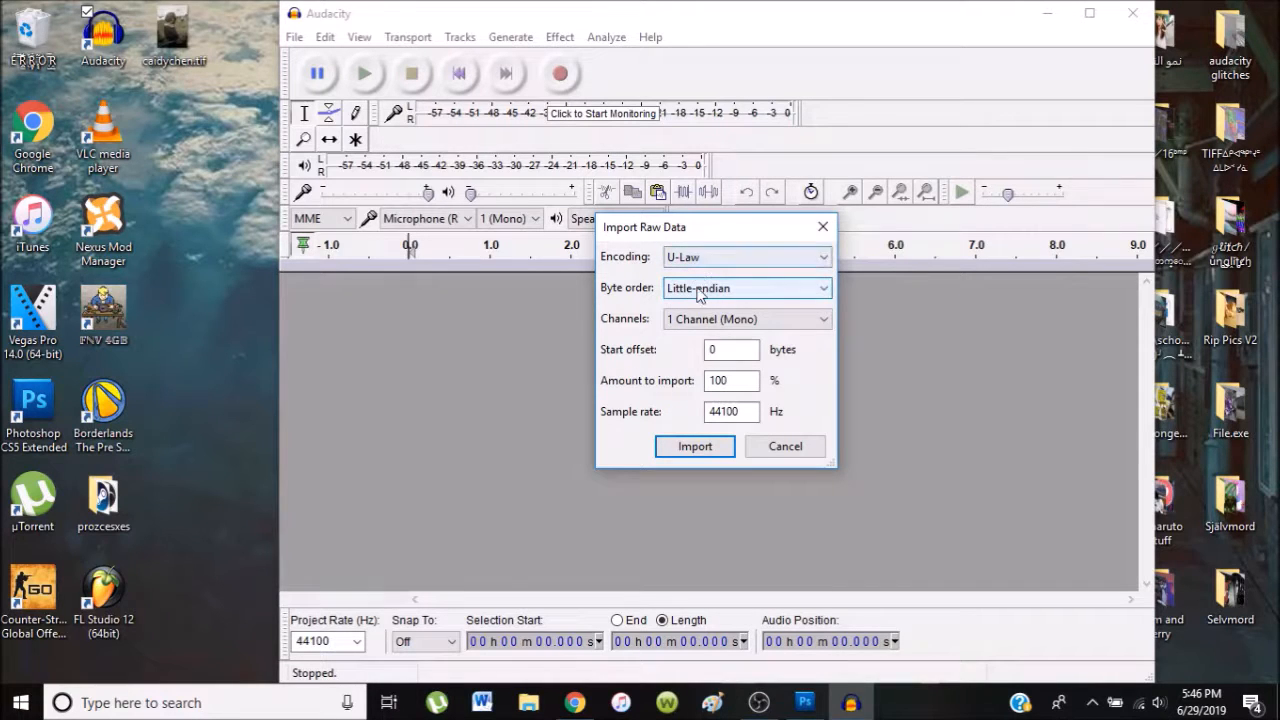
pyautogui.click(694, 446)
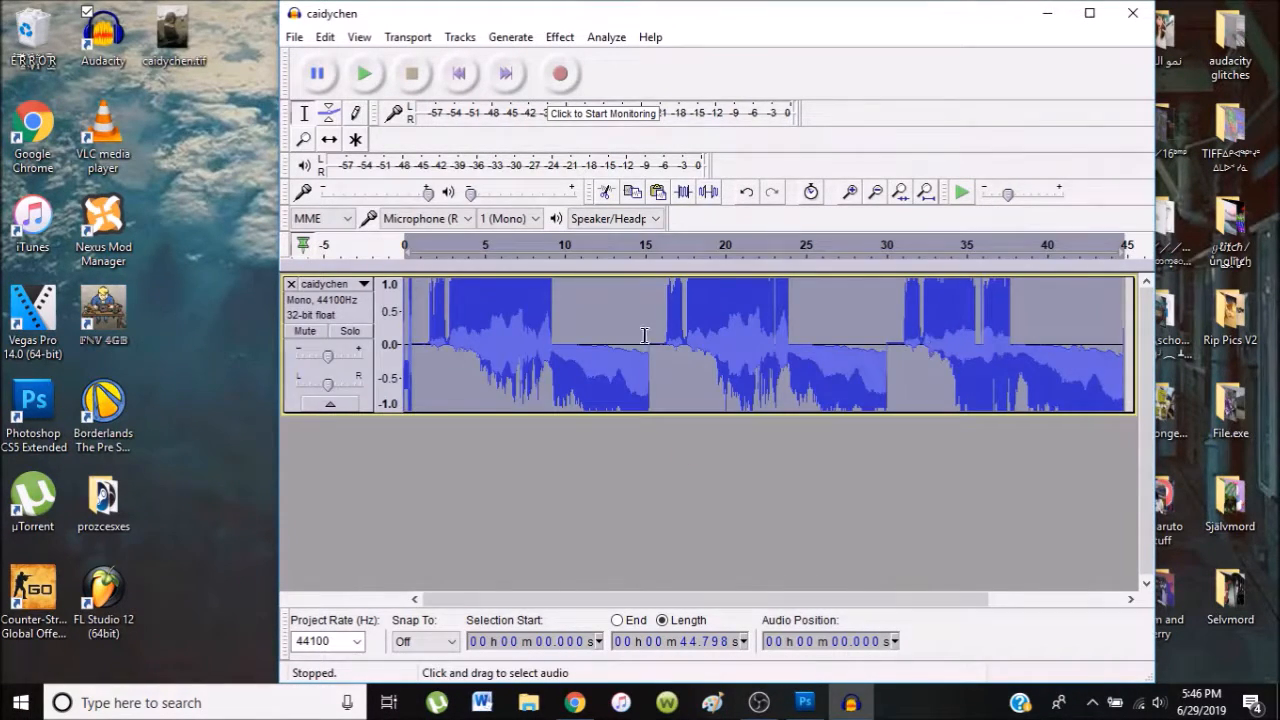
pyautogui.click(644, 335)
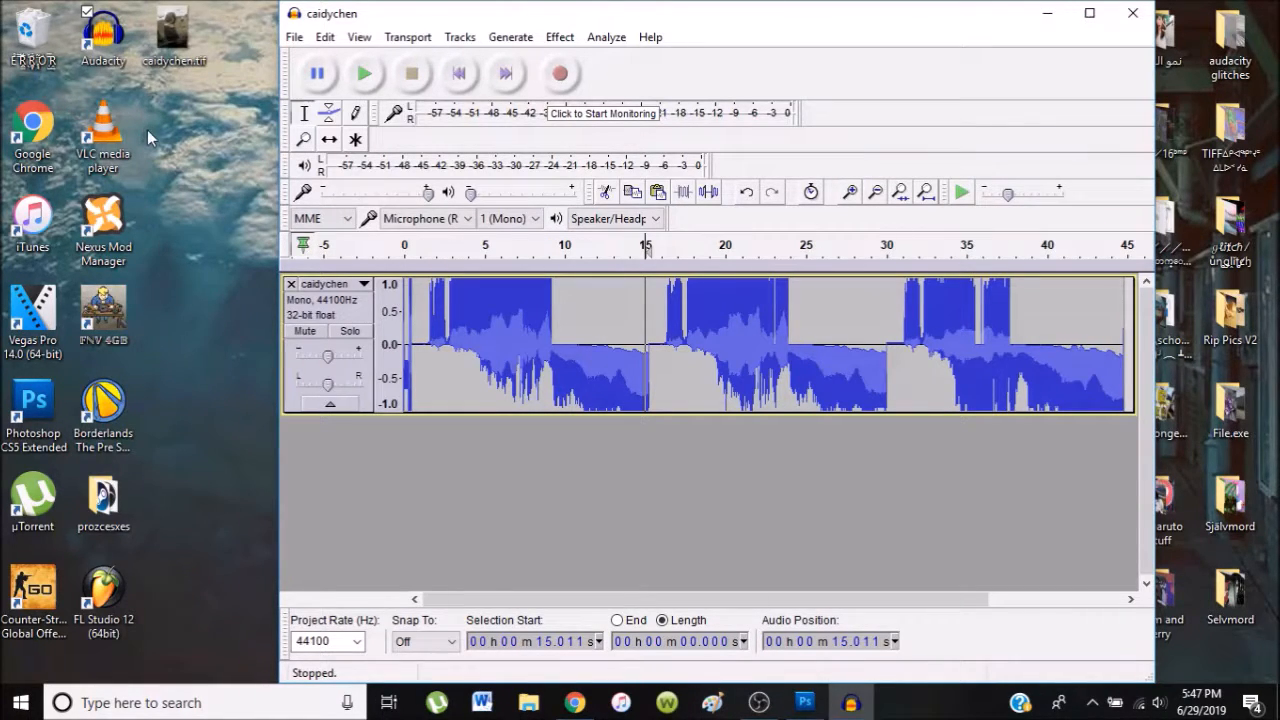
pyautogui.doubleClick(172, 32)
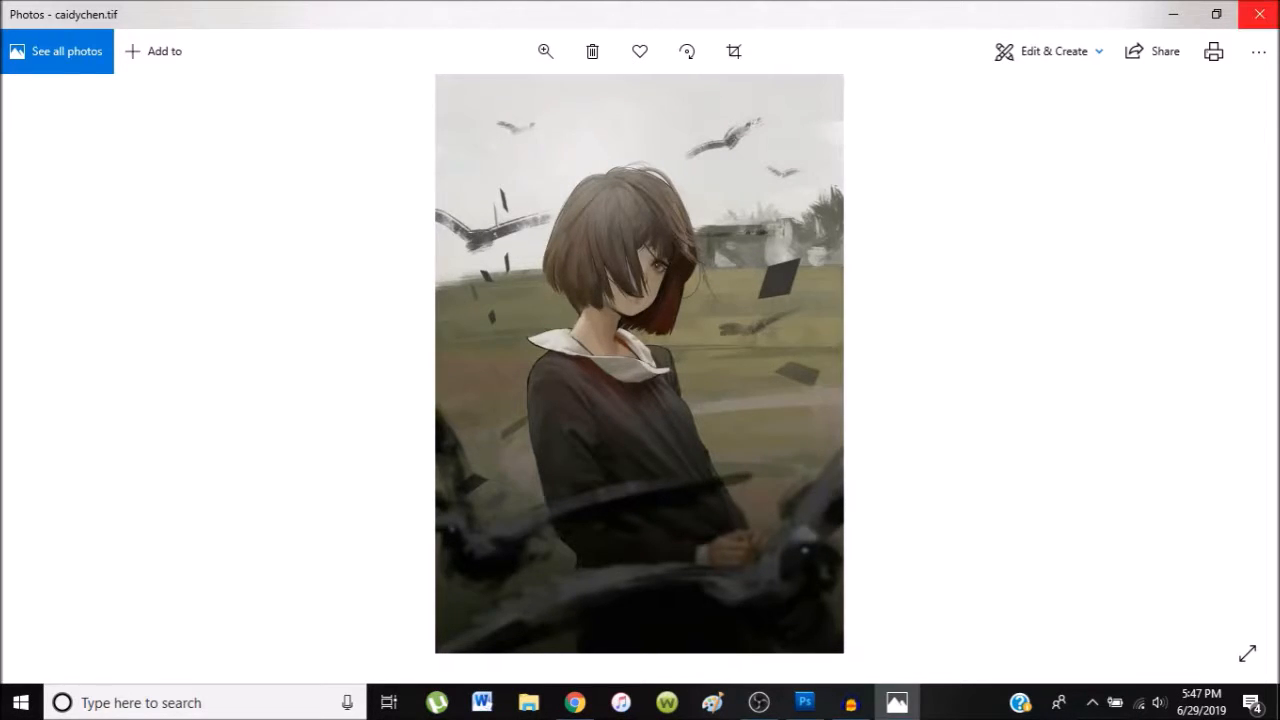
pyautogui.click(1258, 14)
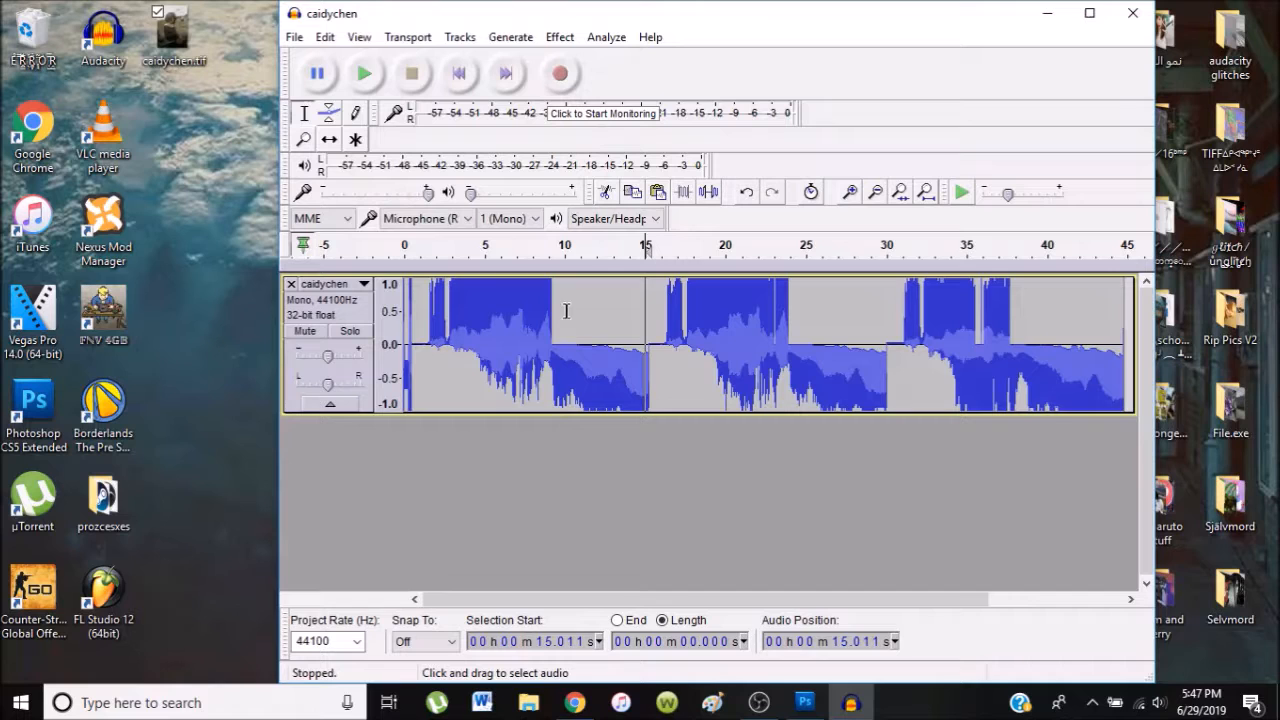
# - Examine the three repeating color-channel sections of the caidychen waveform by selecting parts of each one
pyautogui.moveTo(419, 304); pyautogui.dragTo(653, 321)
pyautogui.click(686, 313)
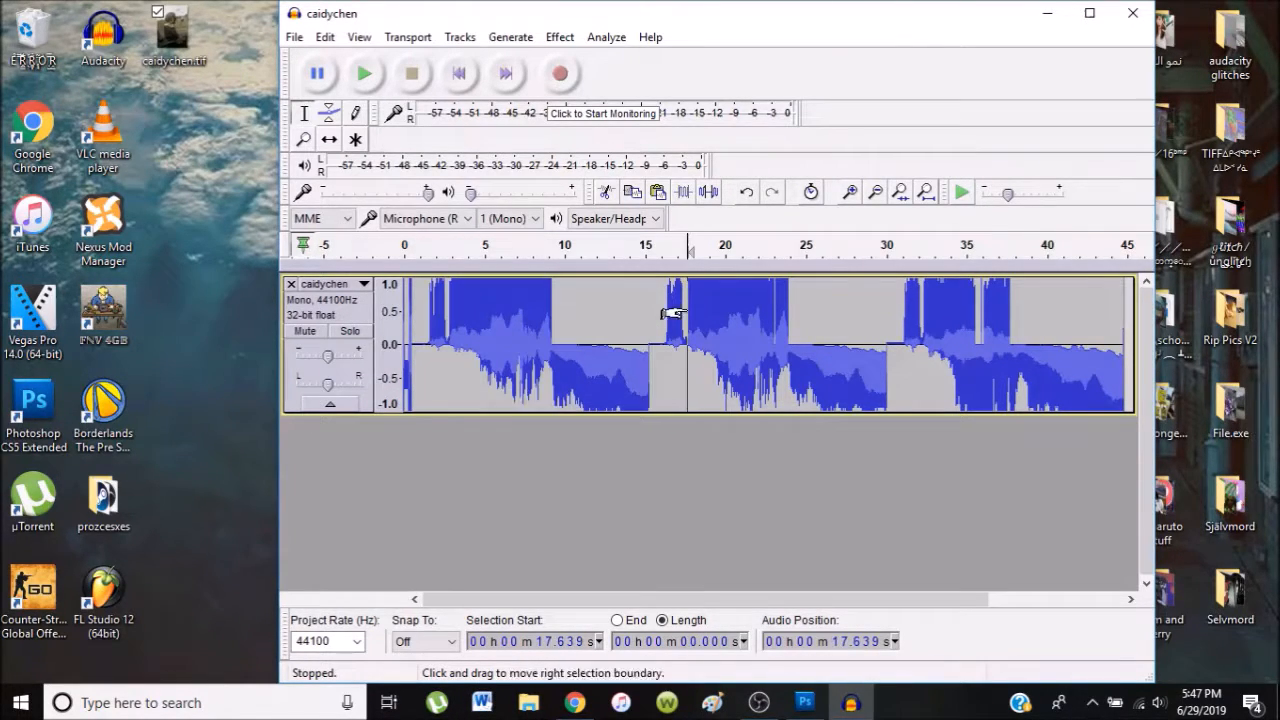
pyautogui.moveTo(661, 311); pyautogui.dragTo(743, 322)
pyautogui.click(689, 321)
pyautogui.moveTo(653, 325); pyautogui.dragTo(1100, 330)
pyautogui.click(914, 326)
pyautogui.click(1016, 341)
pyautogui.moveTo(977, 345); pyautogui.dragTo(1053, 333)
pyautogui.click(1005, 342)
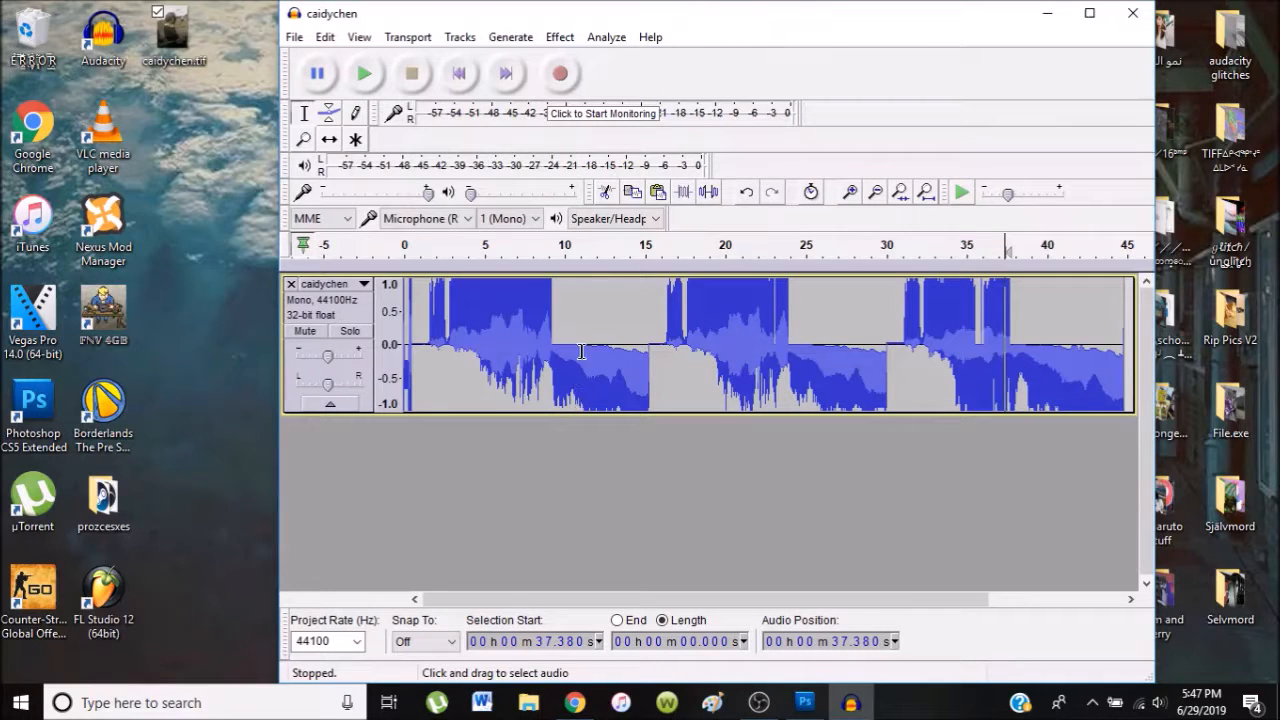
pyautogui.click(501, 355)
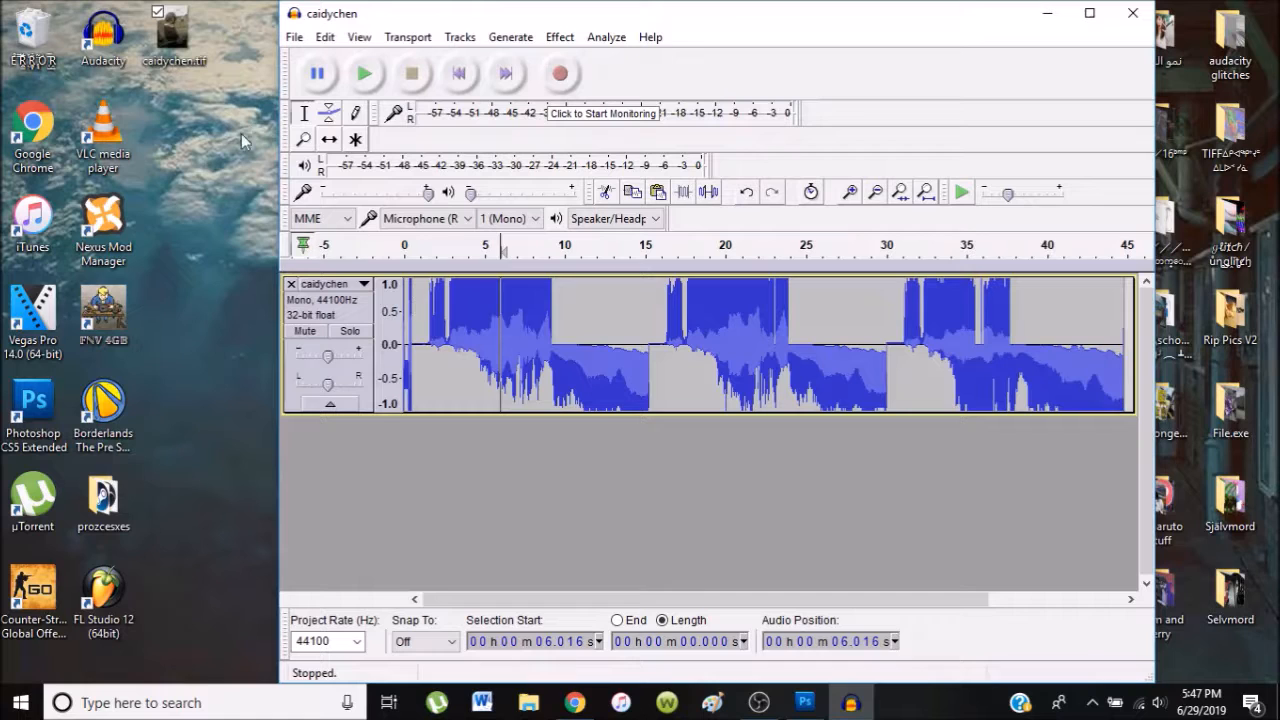
pyautogui.moveTo(427, 320); pyautogui.dragTo(628, 368)
pyautogui.click(667, 351)
pyautogui.moveTo(472, 352); pyautogui.dragTo(820, 340)
pyautogui.click(734, 334)
pyautogui.moveTo(954, 326); pyautogui.dragTo(1046, 335)
pyautogui.click(983, 351)
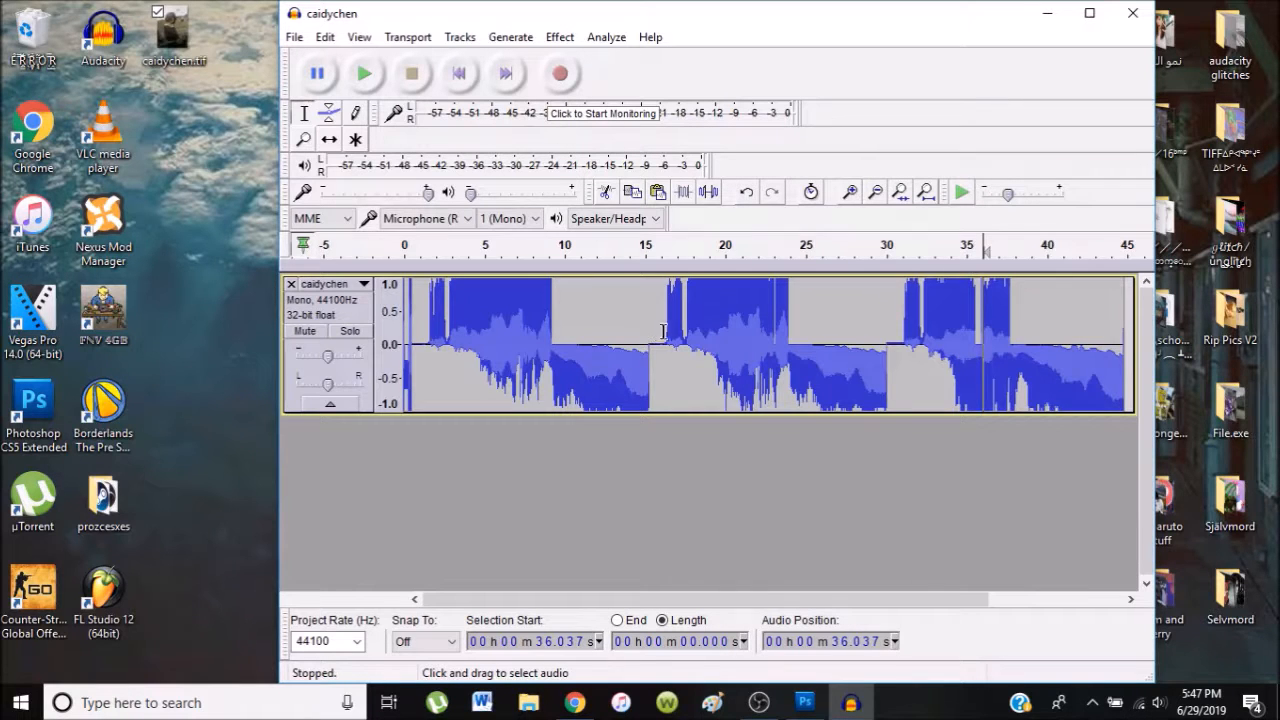
# - Select the whole caidychen track, locate the header data at its beginning, and move the selection start to about 0.344 s
pyautogui.hotkey('ctrl', 'a')
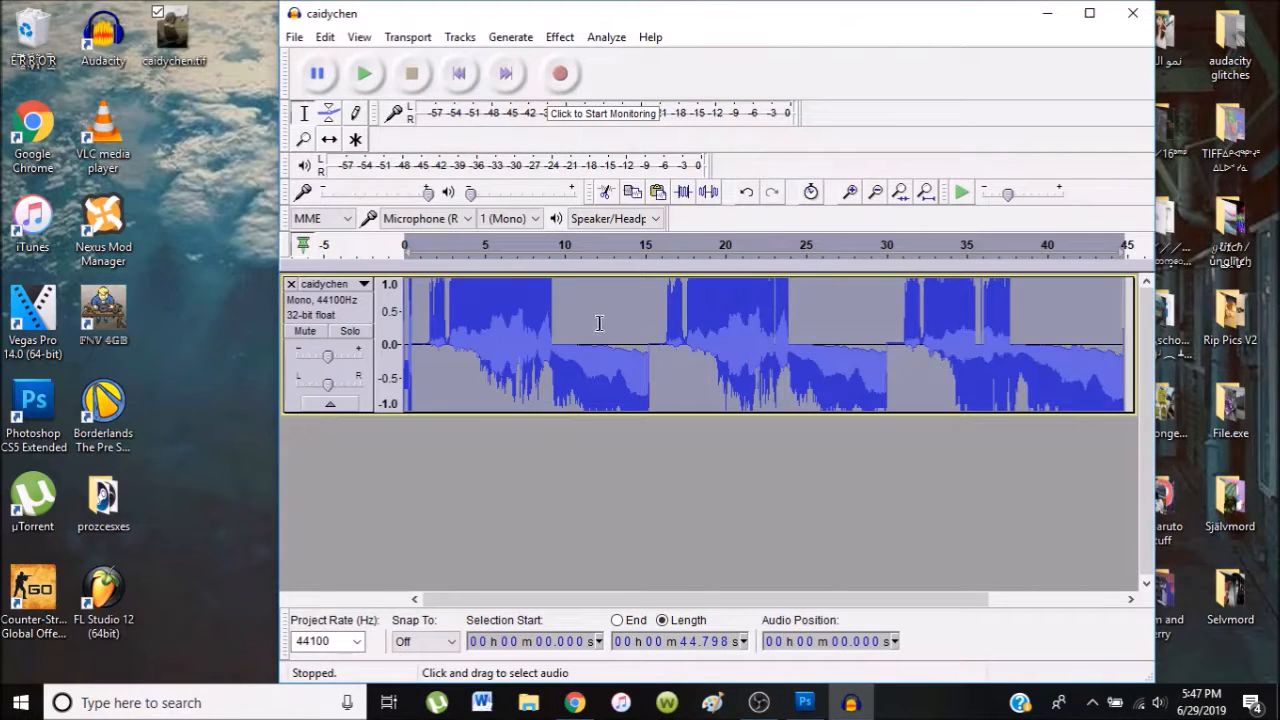
pyautogui.click(850, 192)
pyautogui.click(850, 192)
pyautogui.click(850, 192)
pyautogui.click(850, 192)
pyautogui.click(850, 192)
pyautogui.click(850, 192)
pyautogui.click(850, 192)
pyautogui.click(850, 192)
pyautogui.moveTo(773, 599); pyautogui.dragTo(452, 599)
pyautogui.click(327, 37)
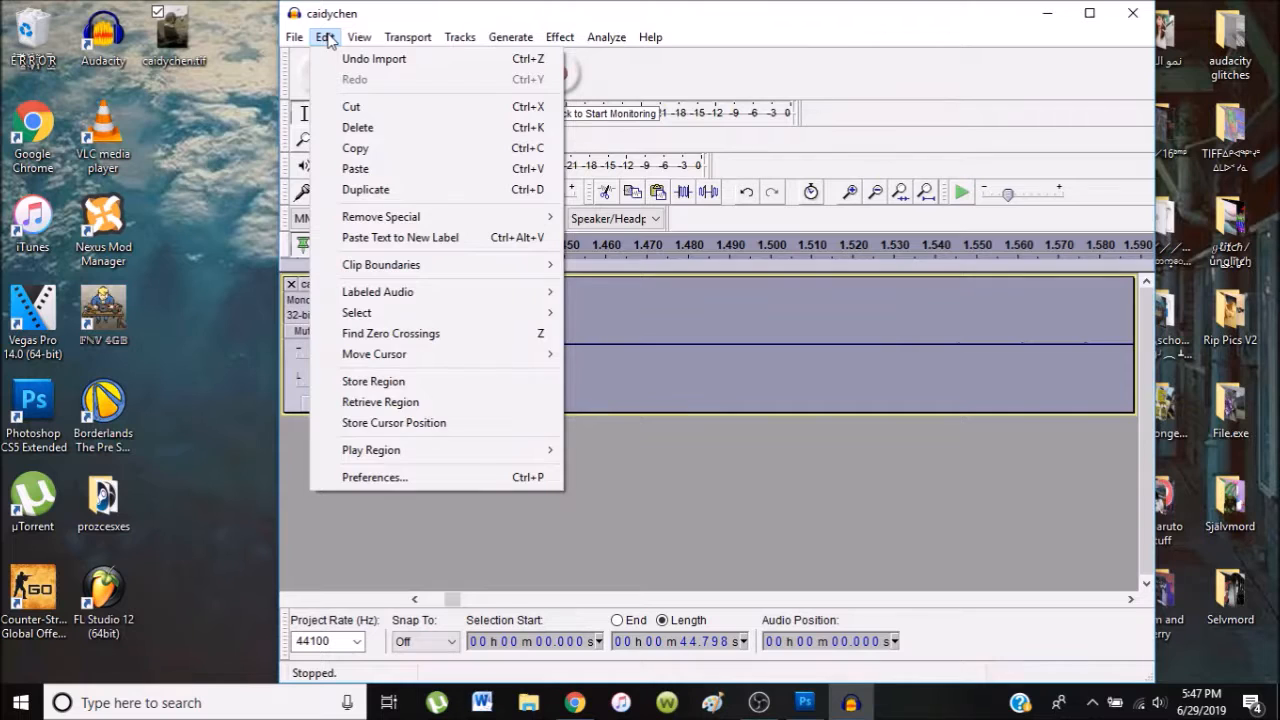
pyautogui.click(327, 38)
pyautogui.click(295, 39)
pyautogui.click(403, 34)
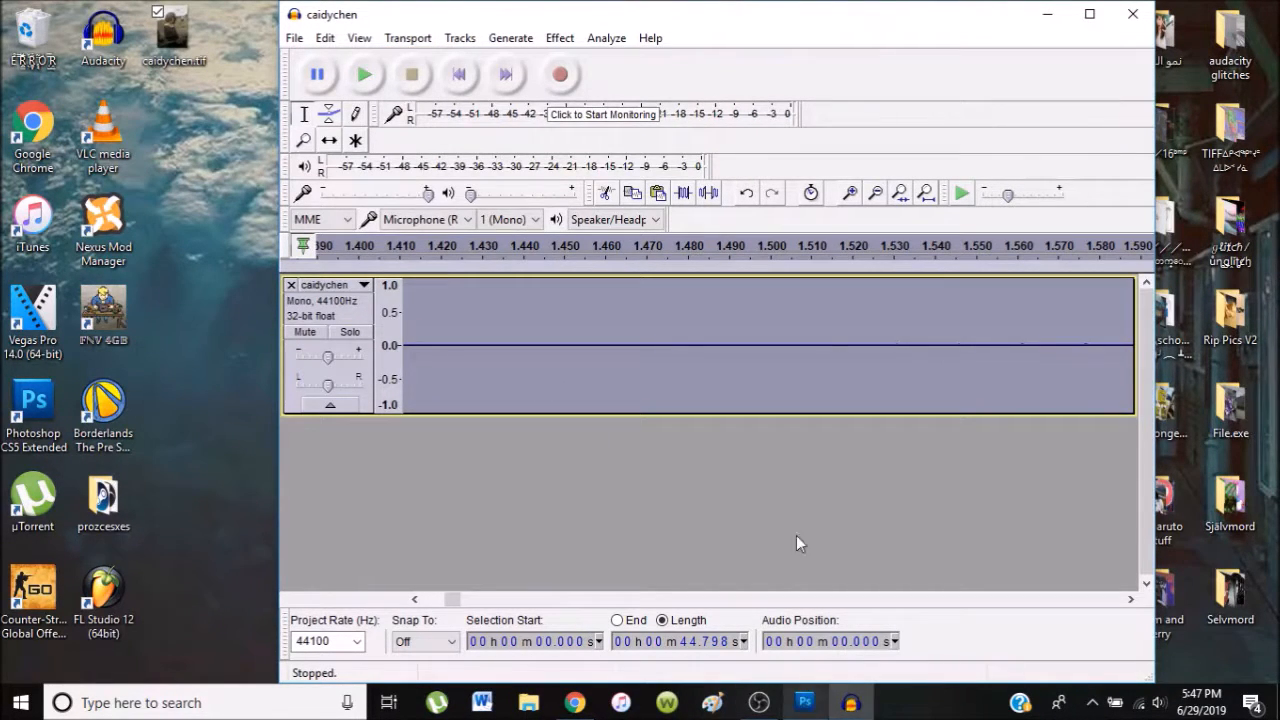
pyautogui.moveTo(450, 599); pyautogui.dragTo(428, 598)
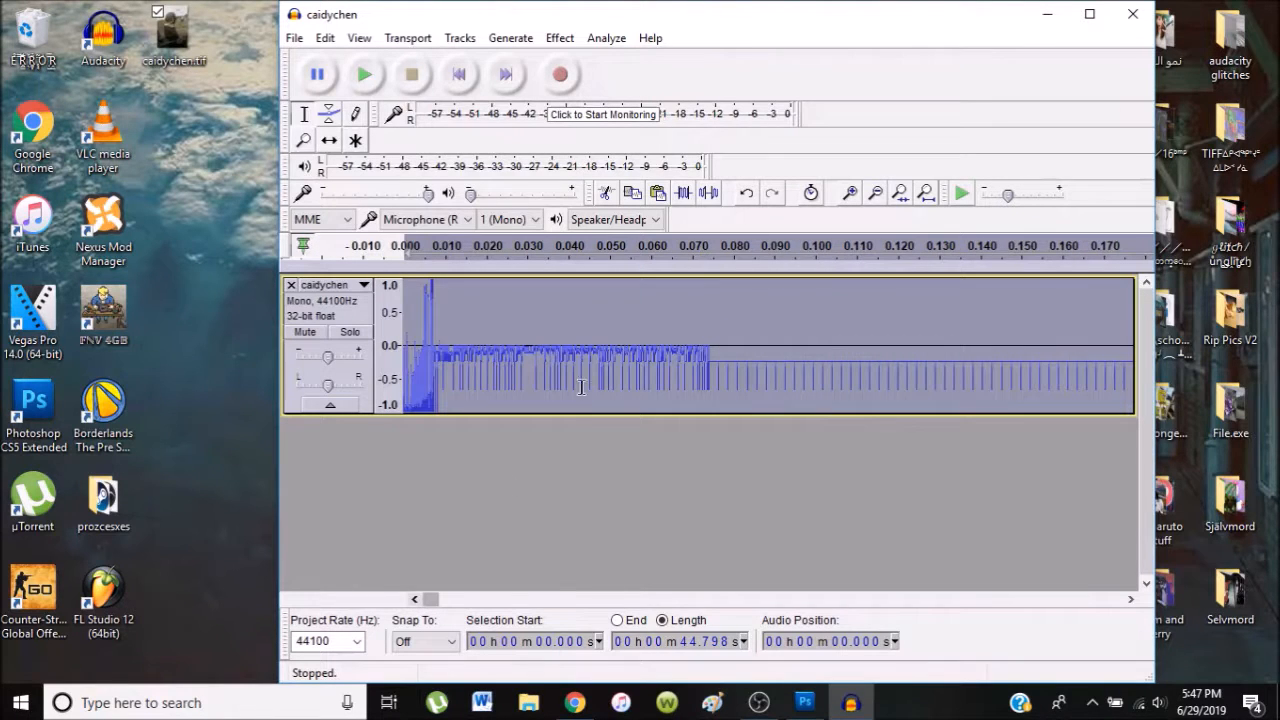
pyautogui.click(878, 194)
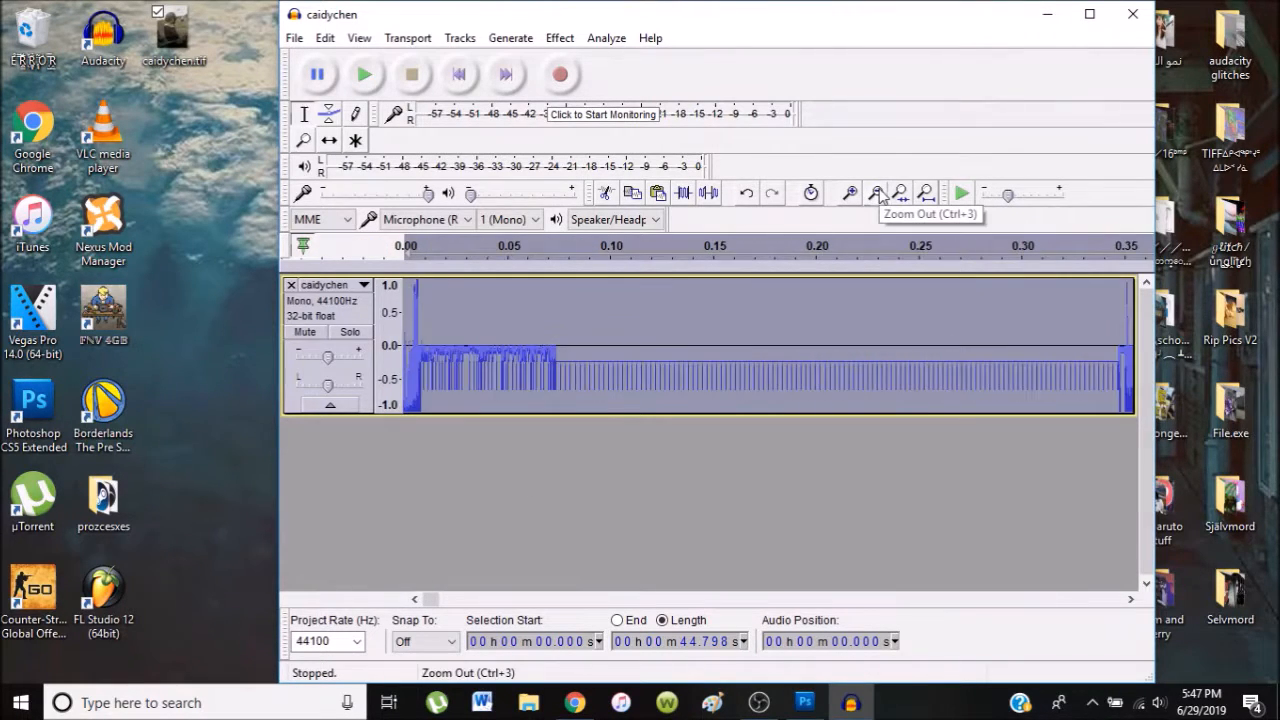
pyautogui.click(878, 194)
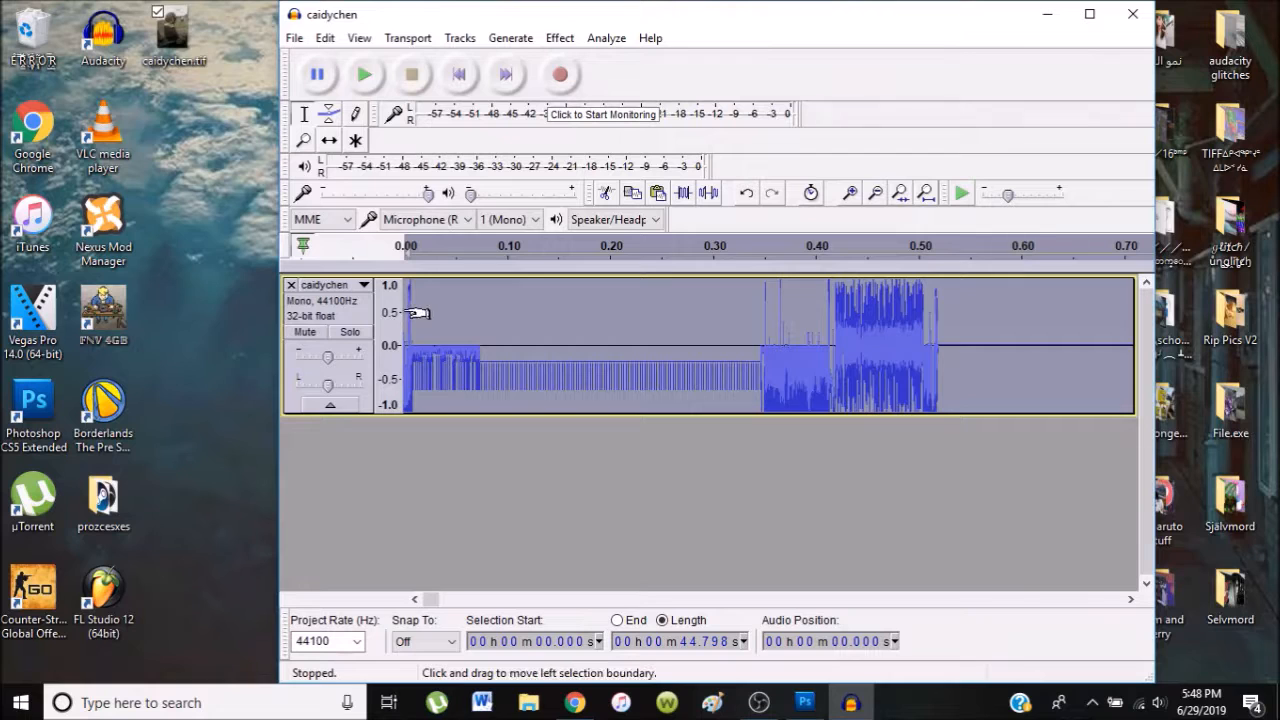
pyautogui.moveTo(417, 313); pyautogui.dragTo(772, 351)
# - Refine the selection start to about 0.348 s, just past the header, and apply Invert to the selected data
pyautogui.click(849, 192)
pyautogui.click(849, 192)
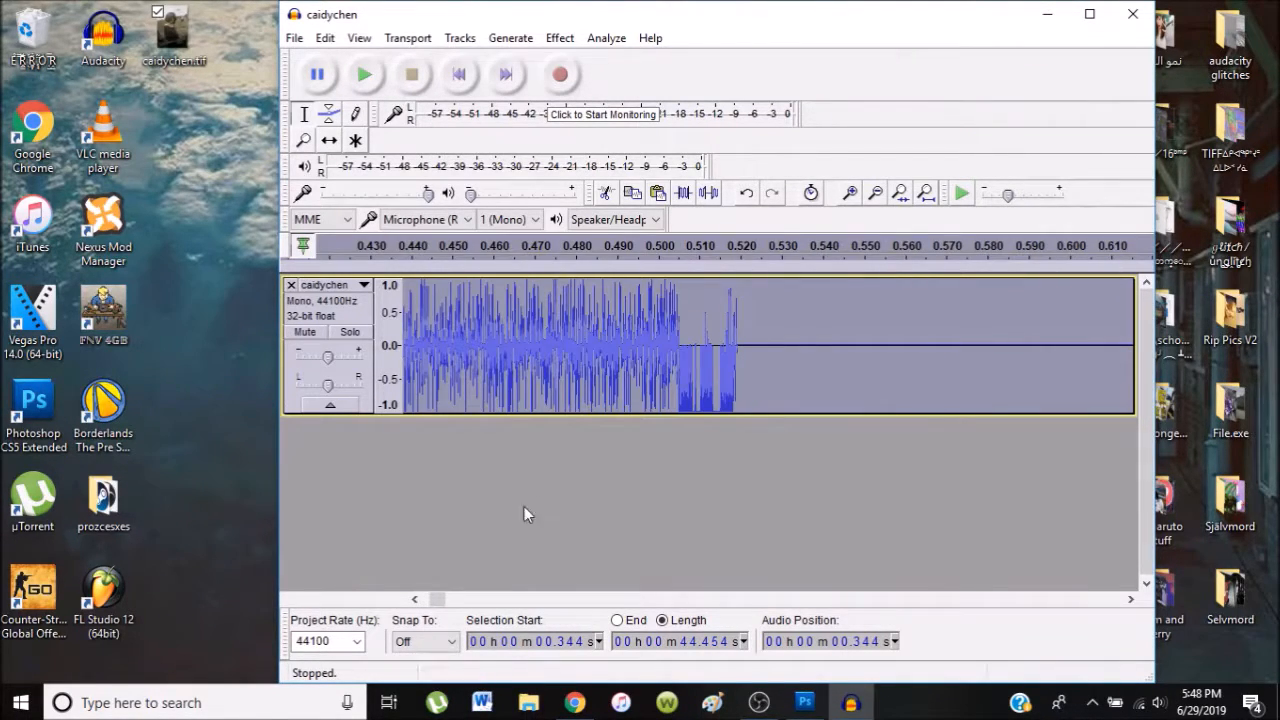
pyautogui.moveTo(415, 599); pyautogui.dragTo(421, 603)
pyautogui.click(1130, 600)
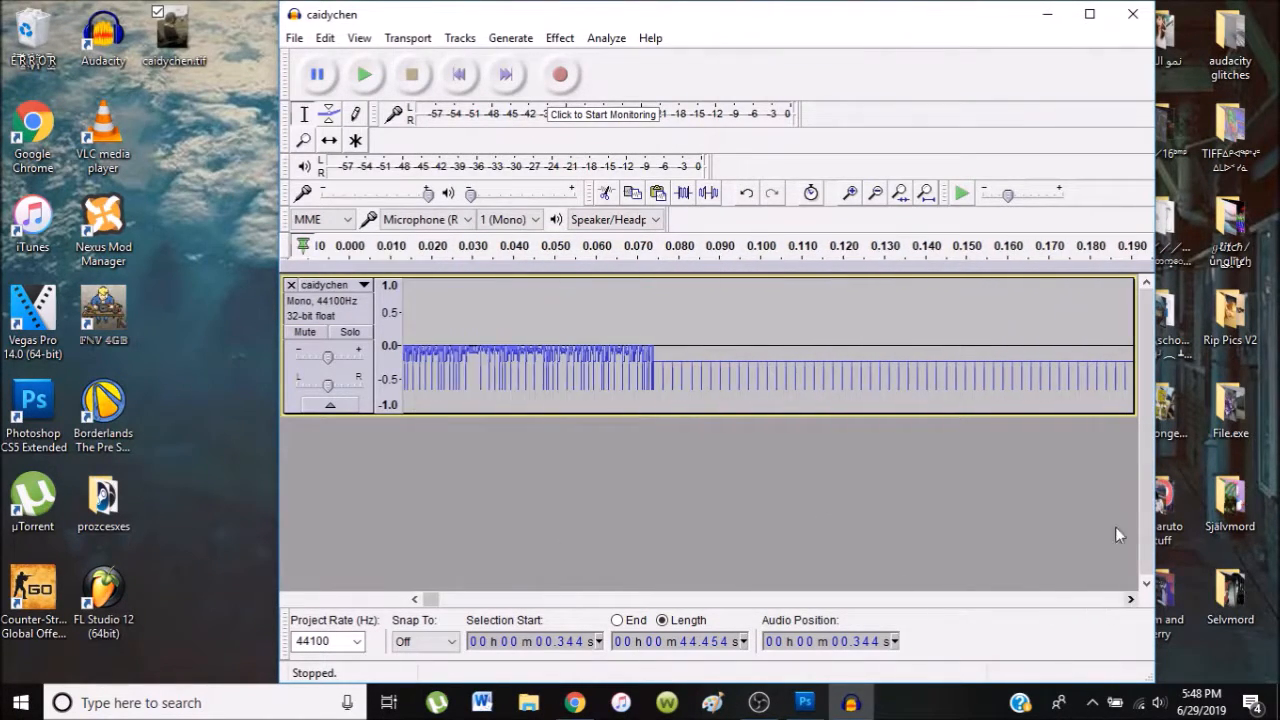
pyautogui.click(1131, 600)
pyautogui.click(1133, 599)
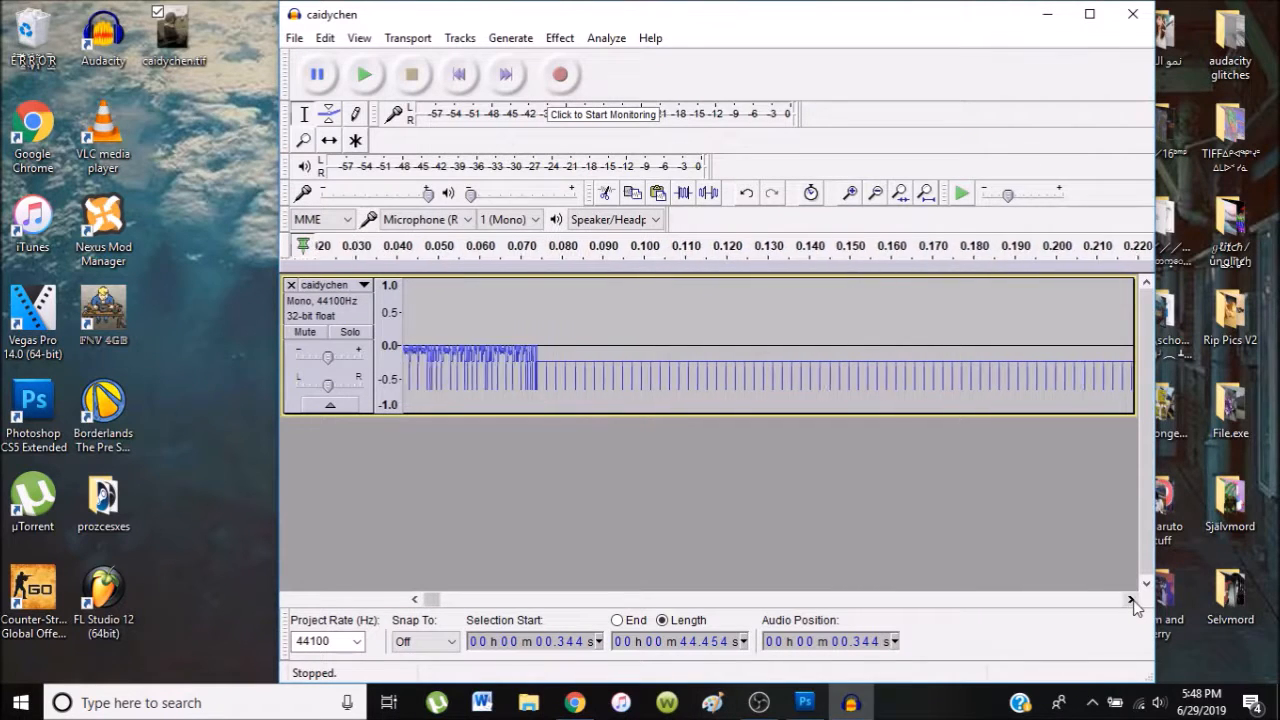
pyautogui.moveTo(440, 600); pyautogui.dragTo(442, 600)
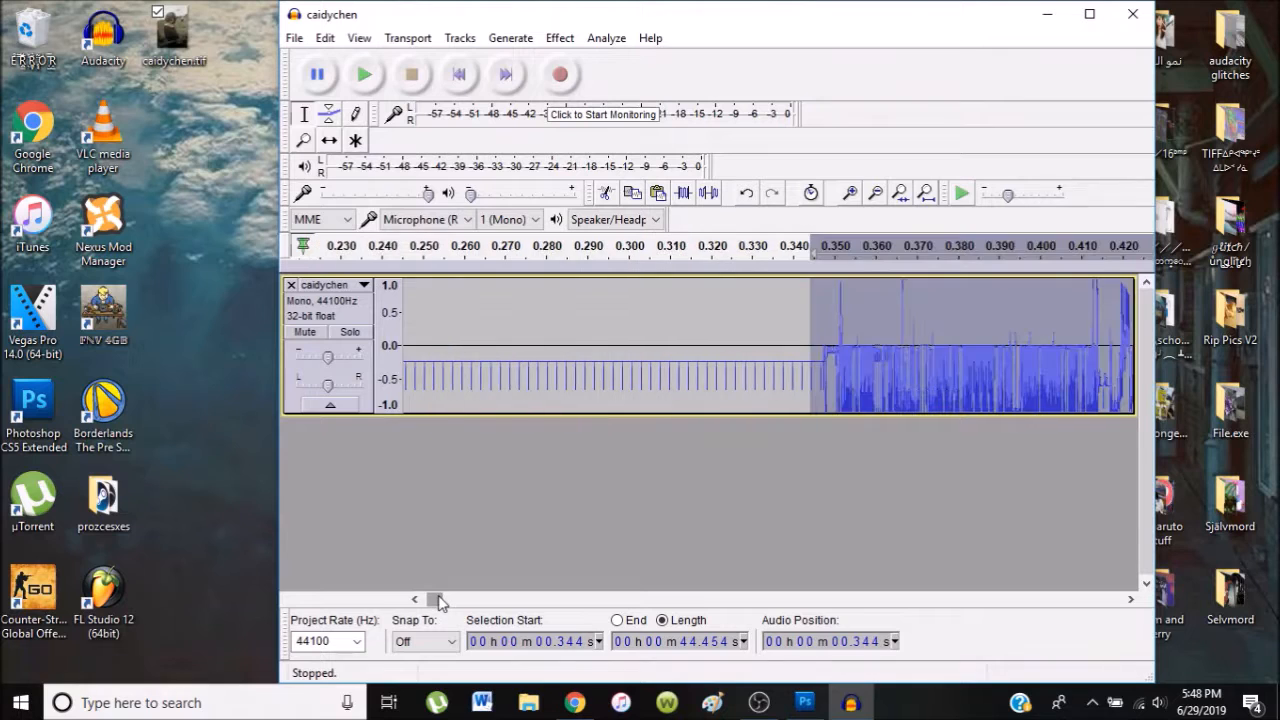
pyautogui.click(414, 599)
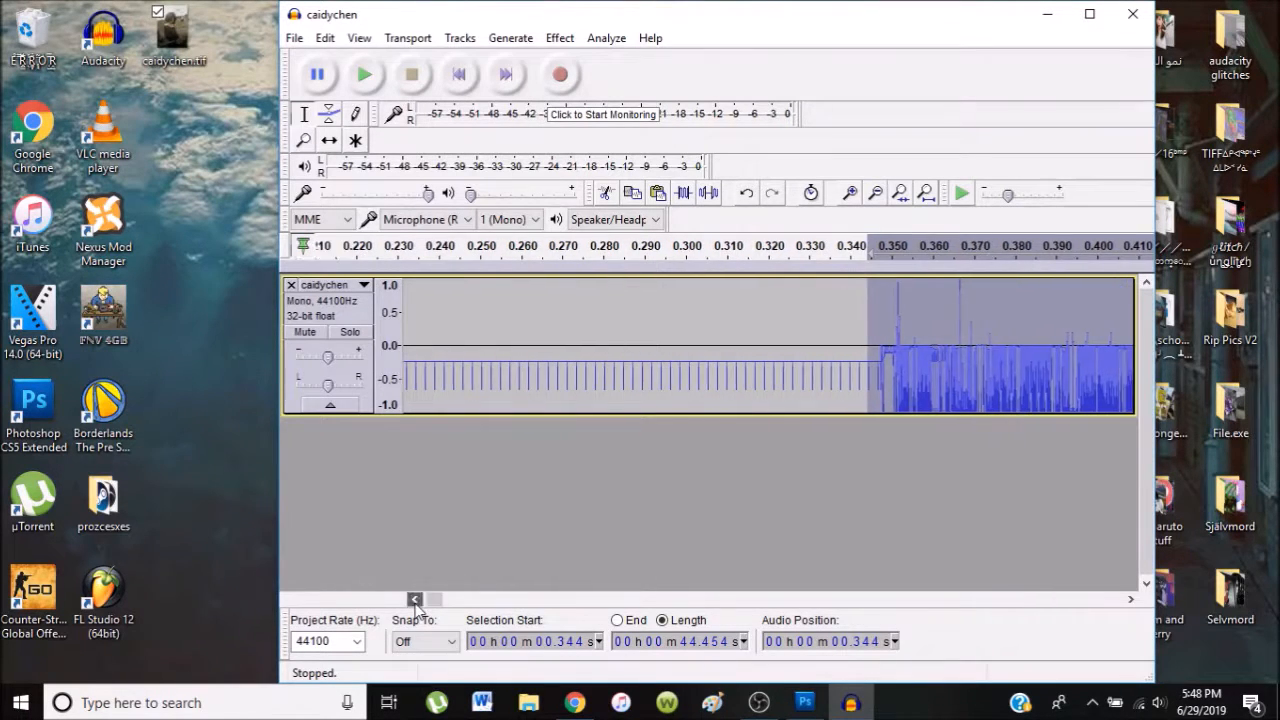
pyautogui.click(849, 192)
pyautogui.click(849, 192)
pyautogui.click(849, 192)
pyautogui.click(417, 599)
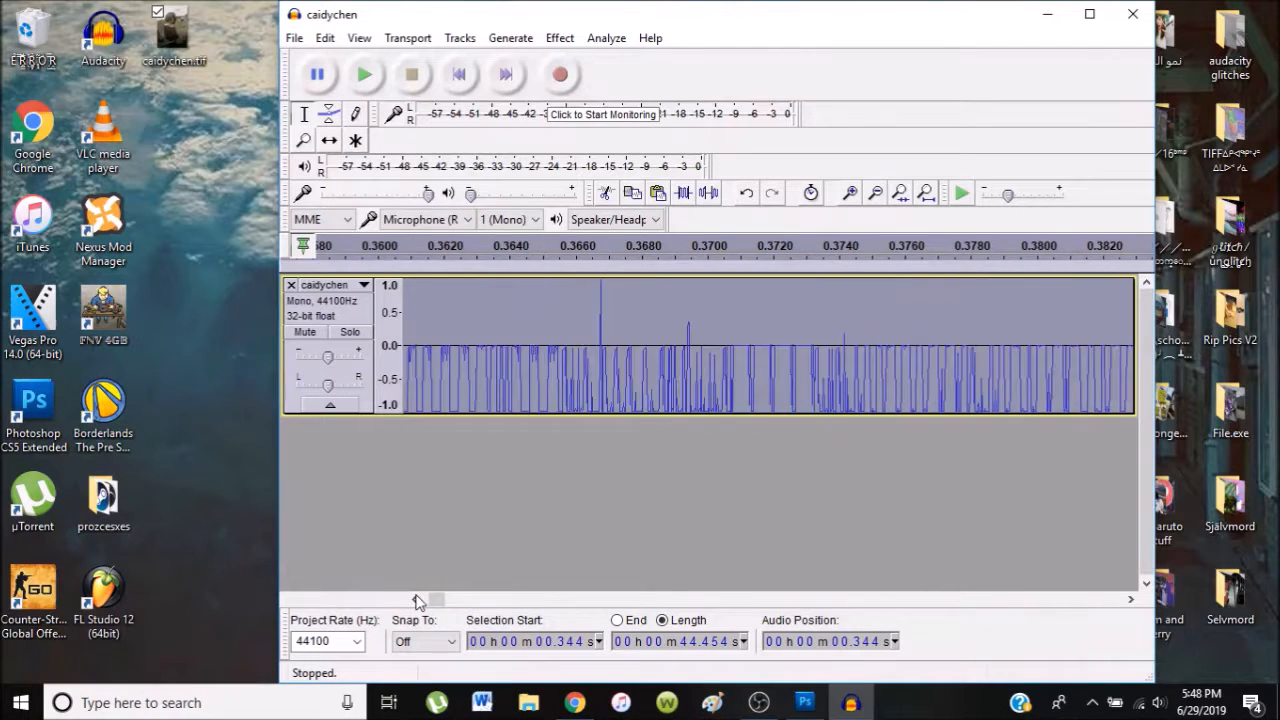
pyautogui.click(418, 599)
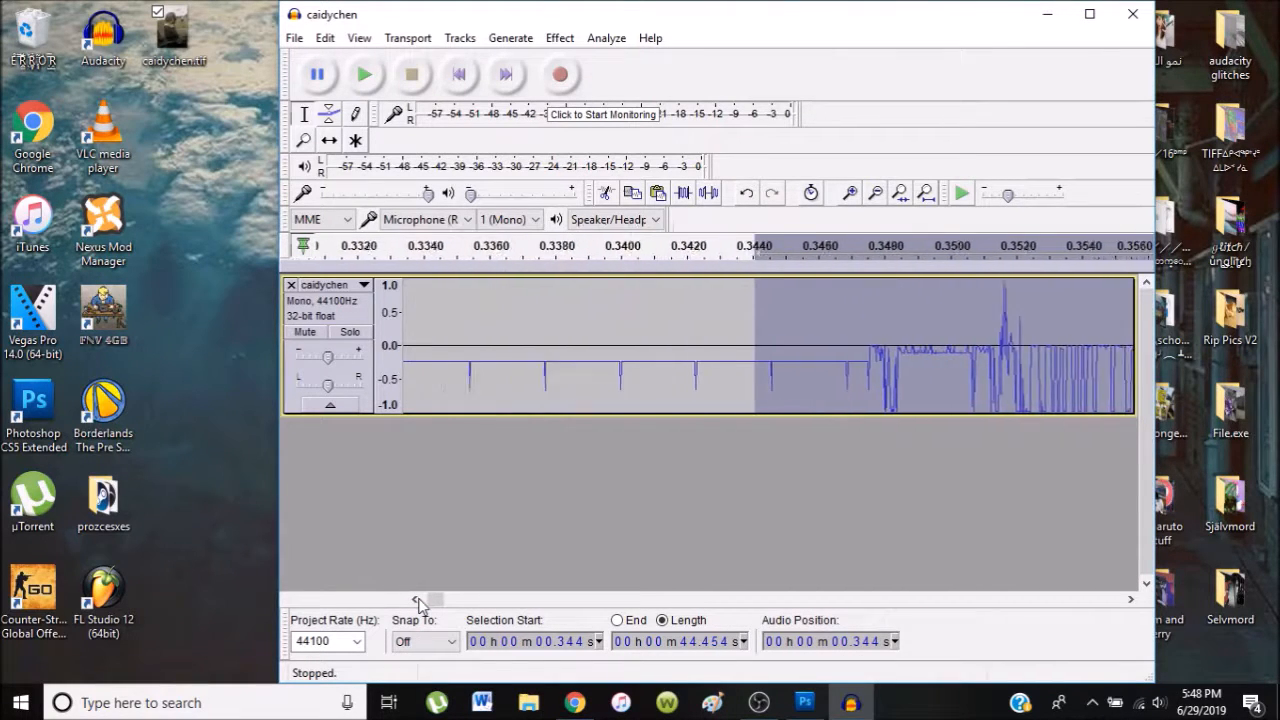
pyautogui.click(849, 192)
pyautogui.click(849, 192)
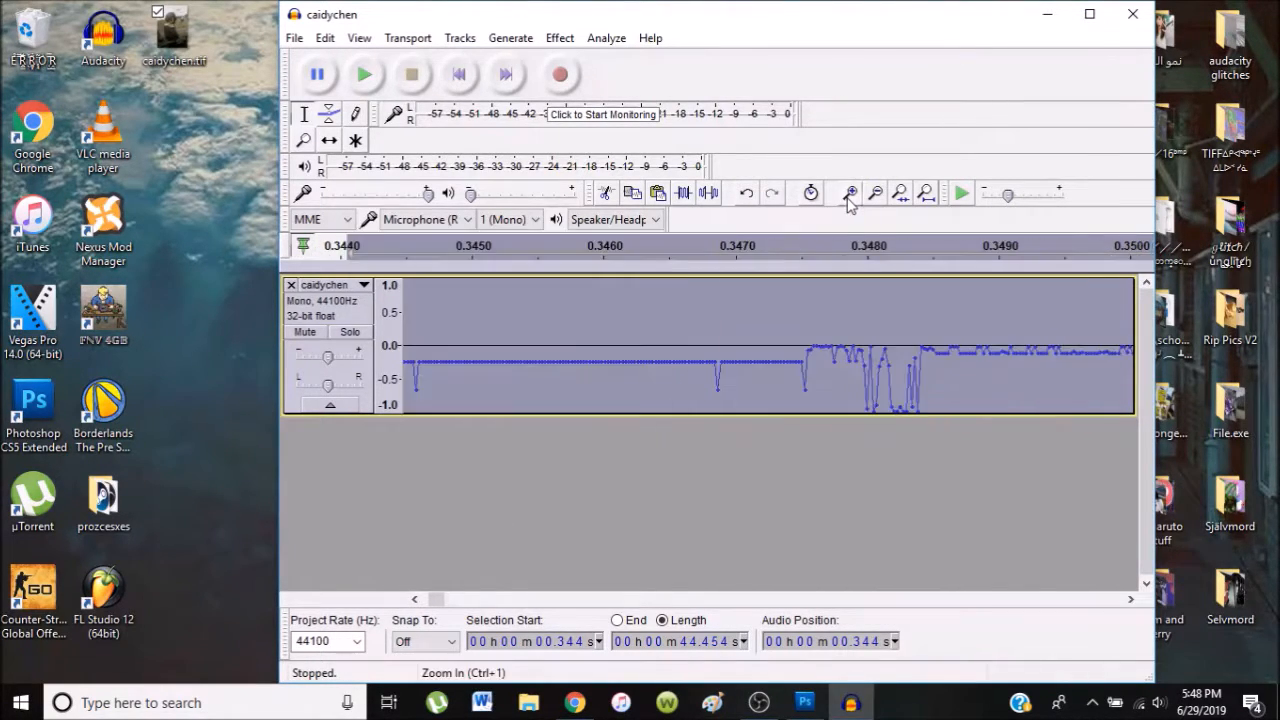
pyautogui.click(415, 599)
pyautogui.click(416, 599)
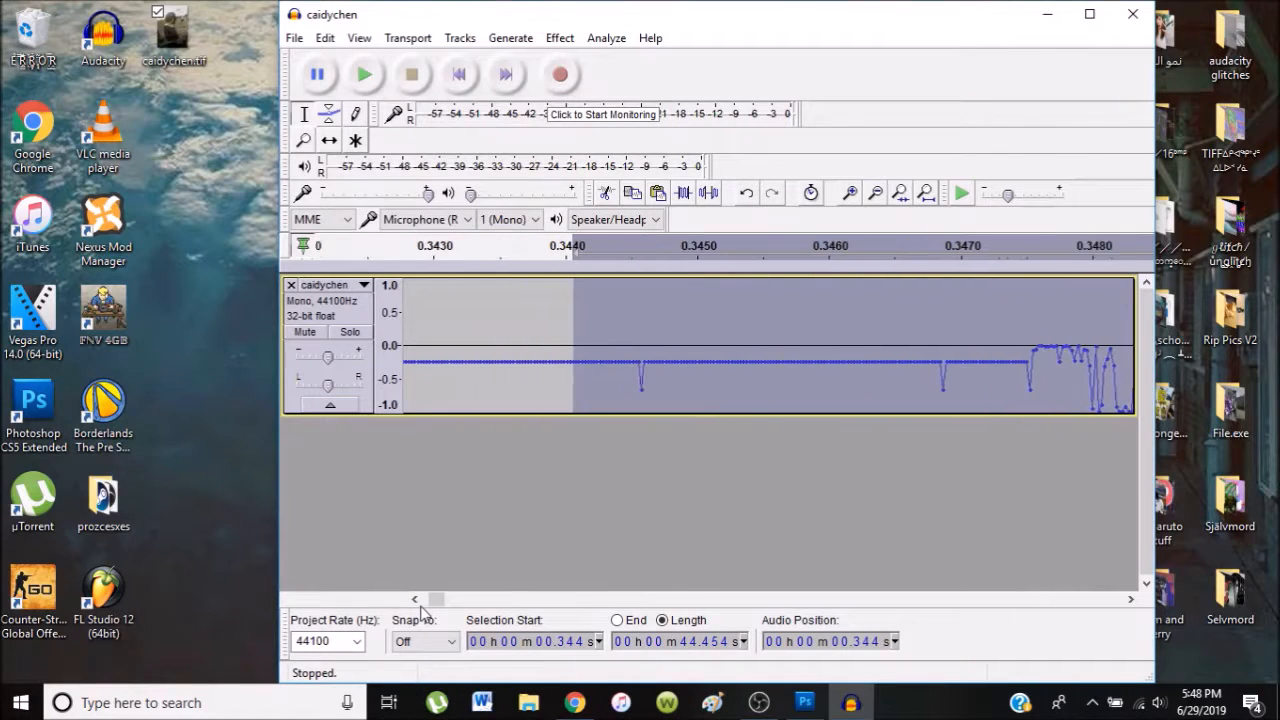
pyautogui.click(1131, 599)
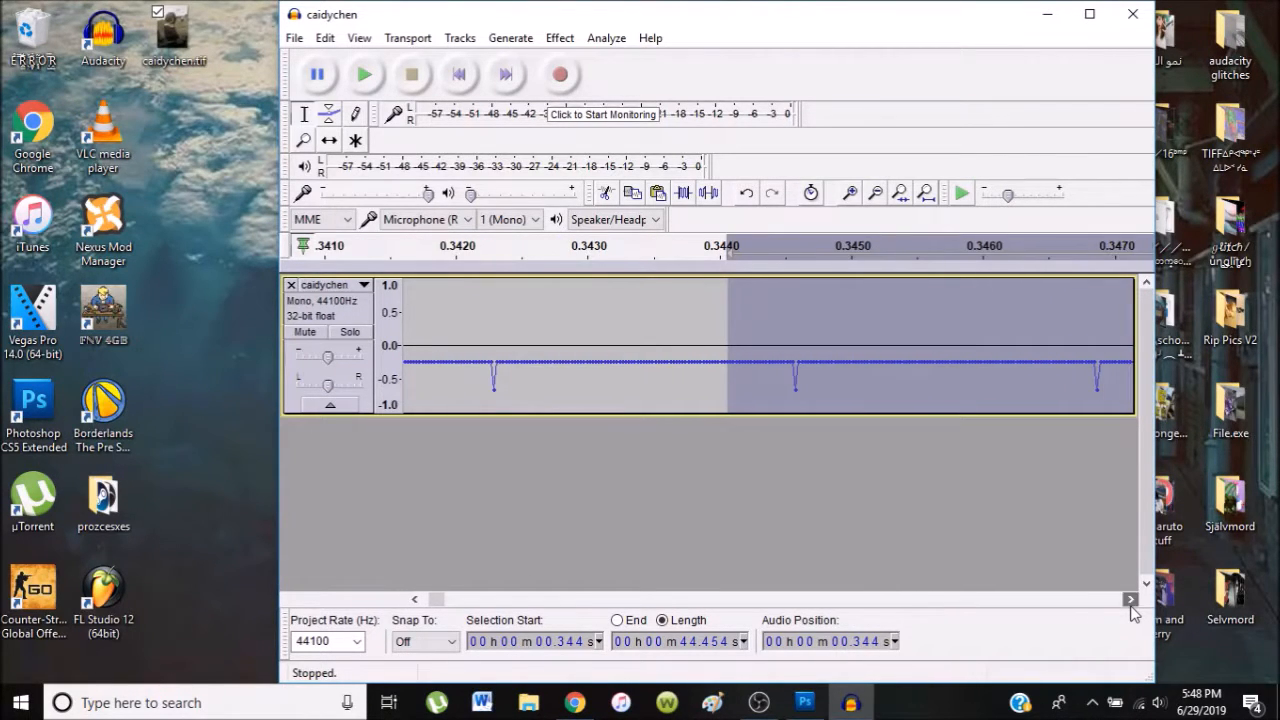
pyautogui.click(1131, 599)
pyautogui.click(1131, 599)
pyautogui.moveTo(560, 328); pyautogui.dragTo(1036, 328)
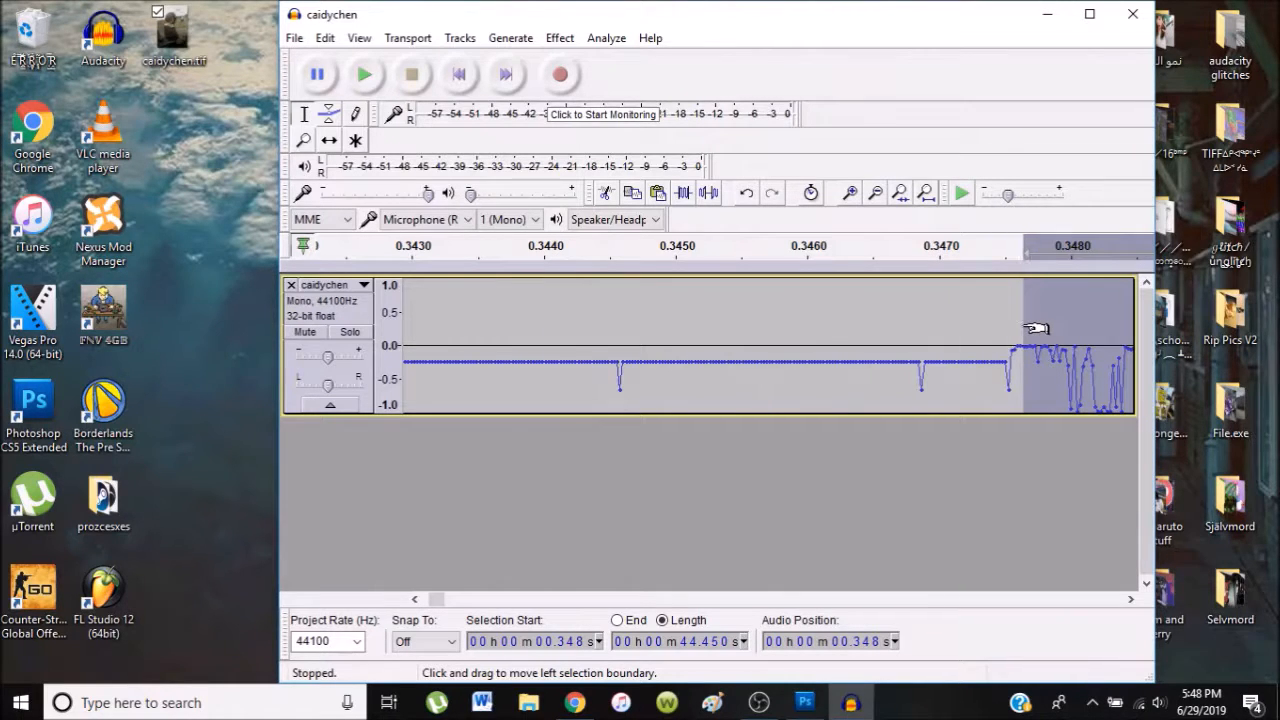
pyautogui.click(560, 40)
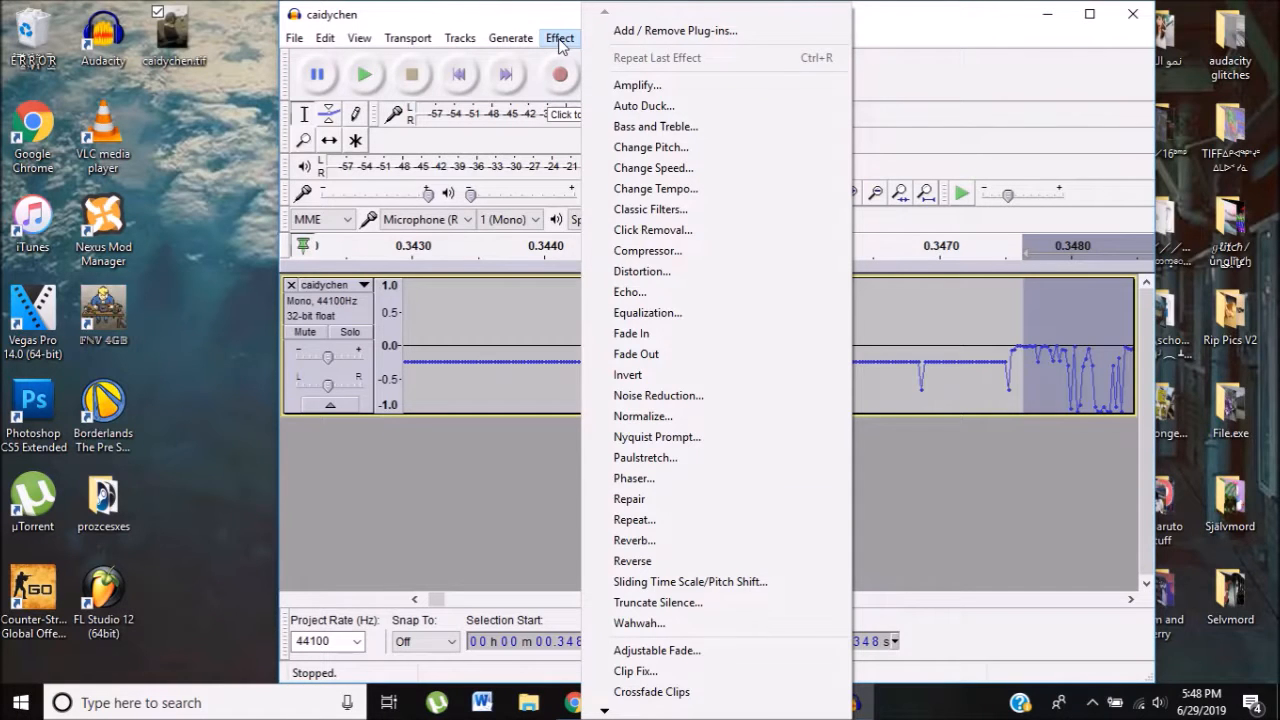
pyautogui.click(628, 376)
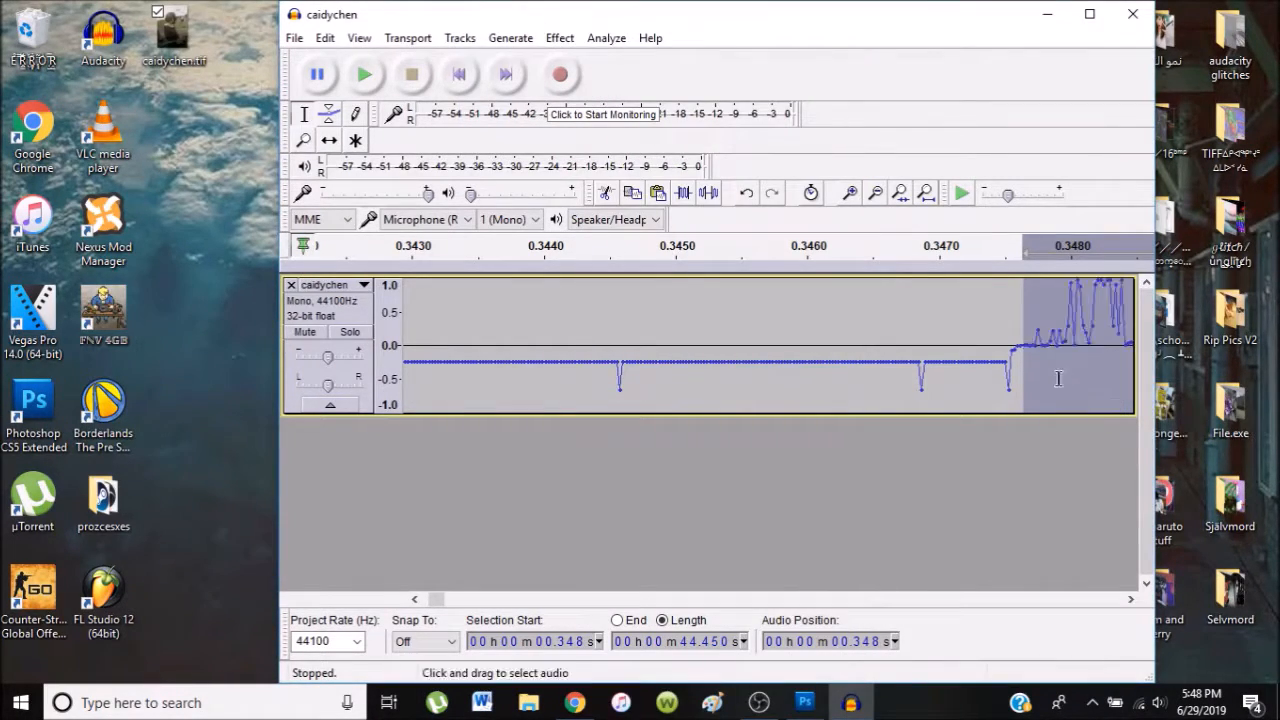
# - Export the track to the Desktop as caidychena.tif, using other uncompressed files with a RAW (header-less) header and U-Law encoding
pyautogui.click(295, 38)
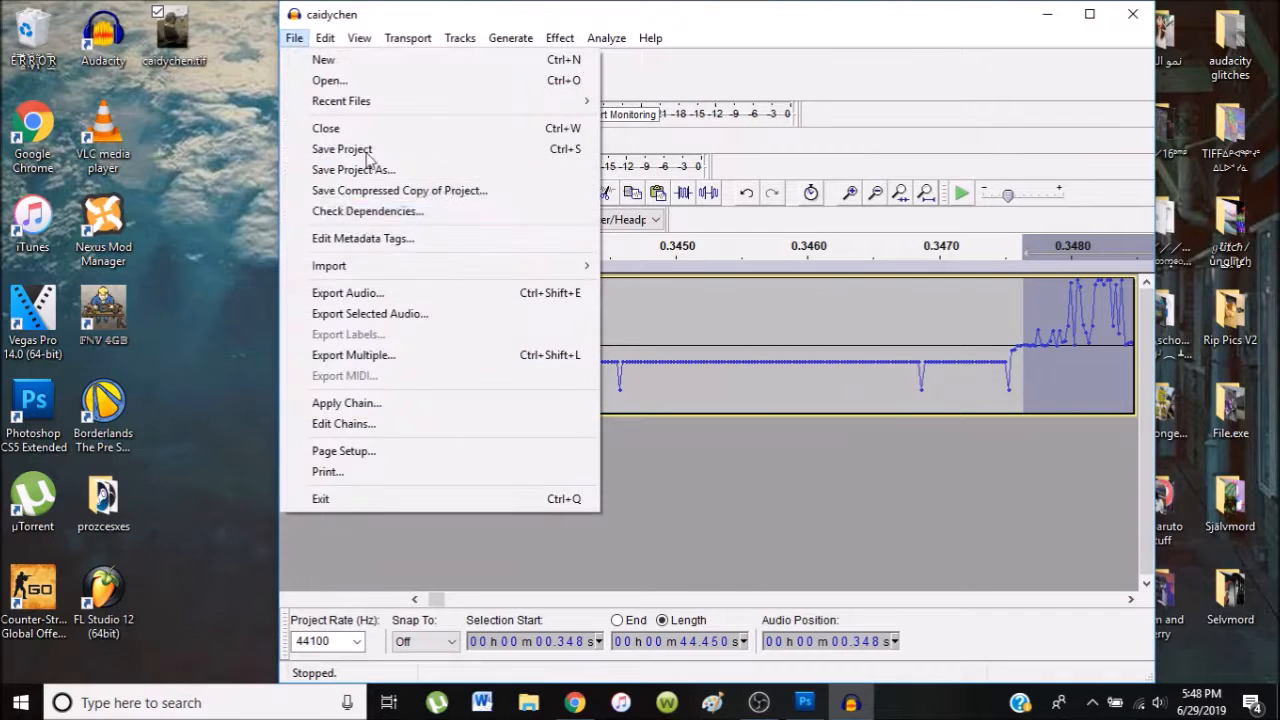
pyautogui.click(345, 291)
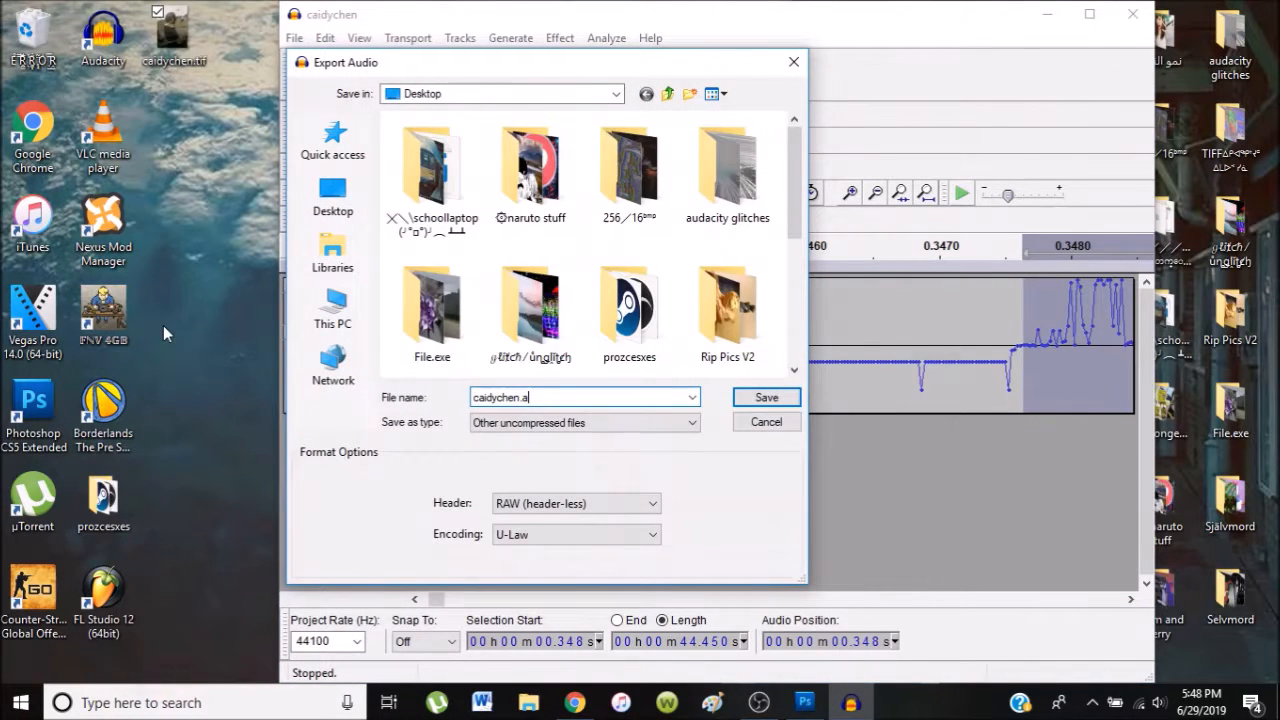
pyautogui.press('BackSpace')
pyautogui.press('BackSpace')
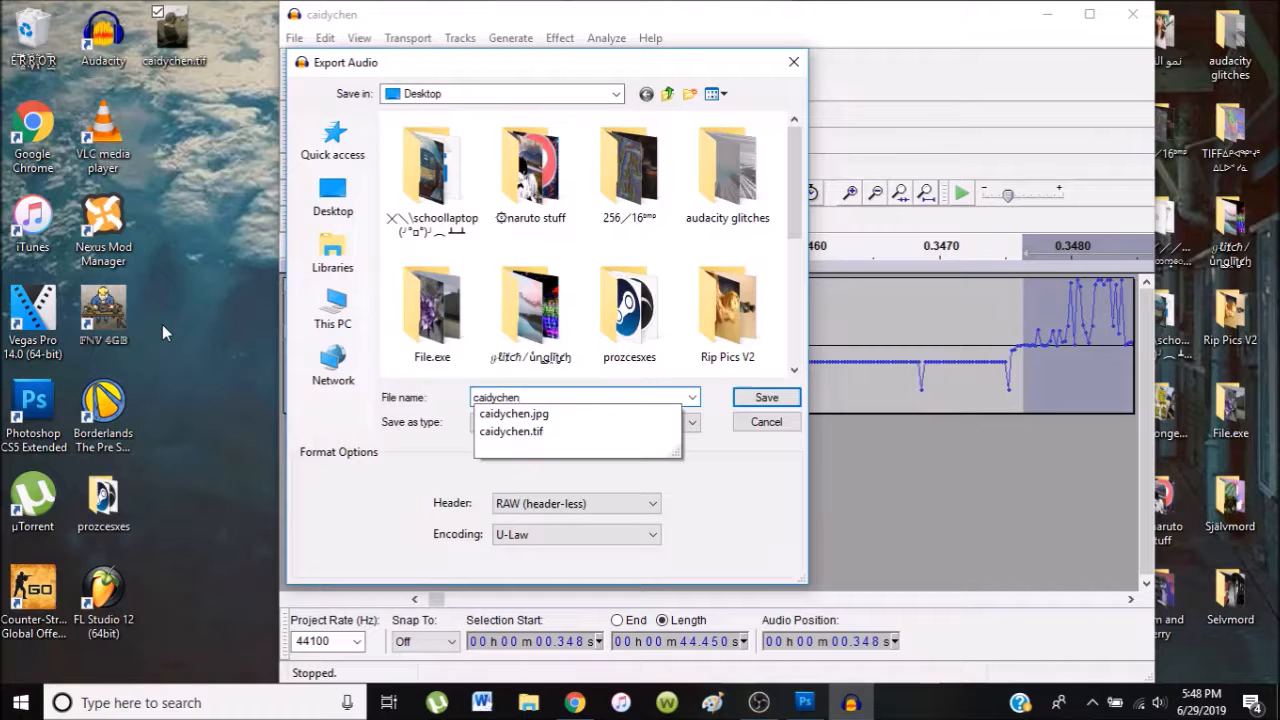
pyautogui.write('a.tif')
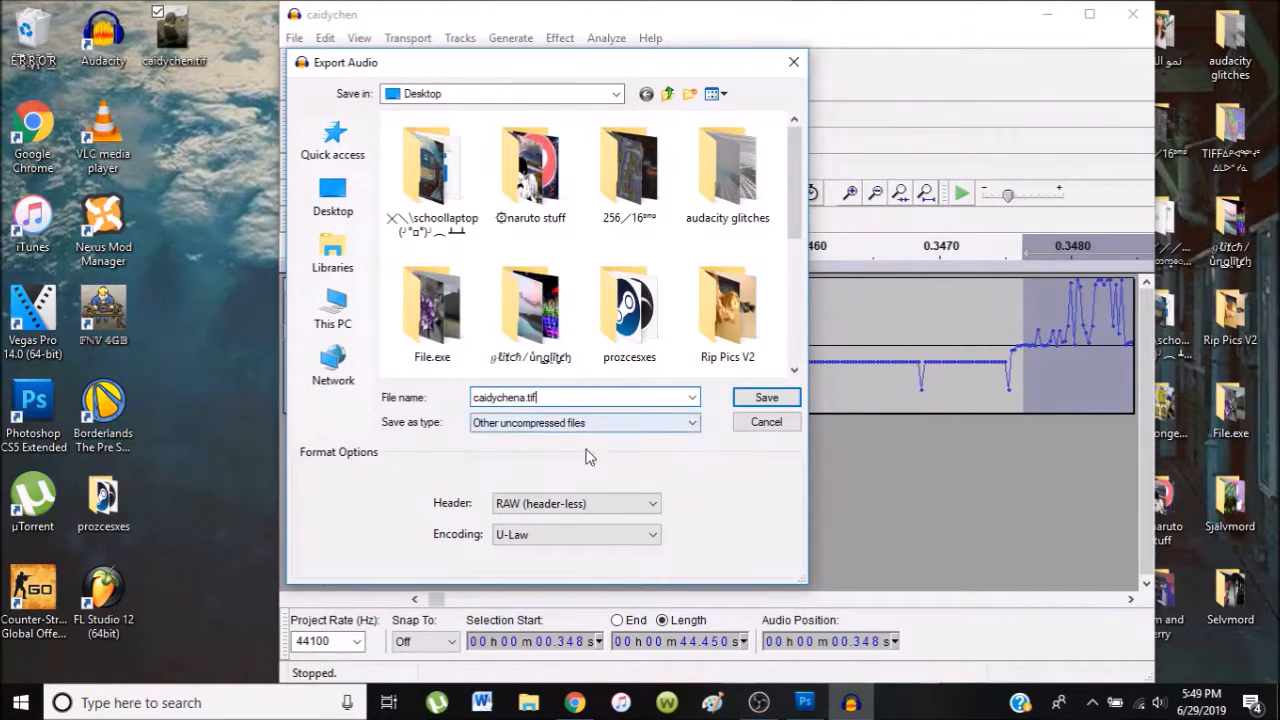
pyautogui.click(546, 424)
pyautogui.click(546, 426)
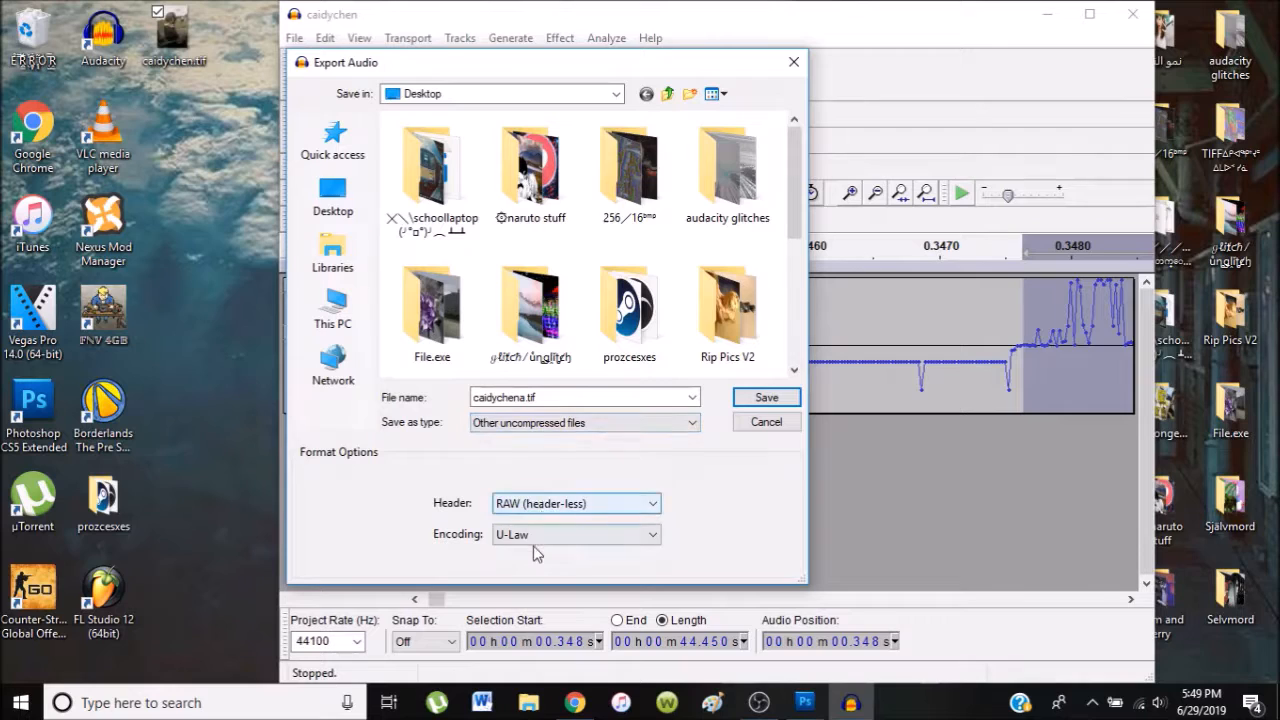
pyautogui.click(762, 397)
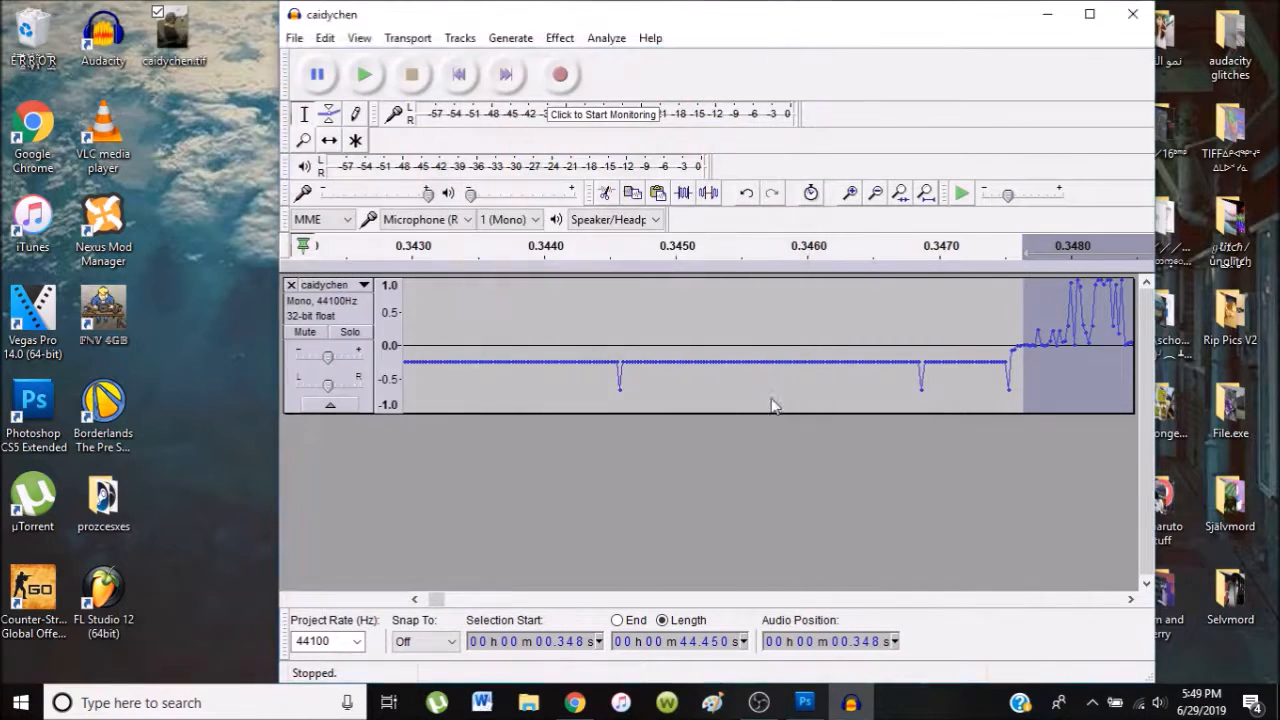
pyautogui.click(862, 398)
pyautogui.click(748, 504)
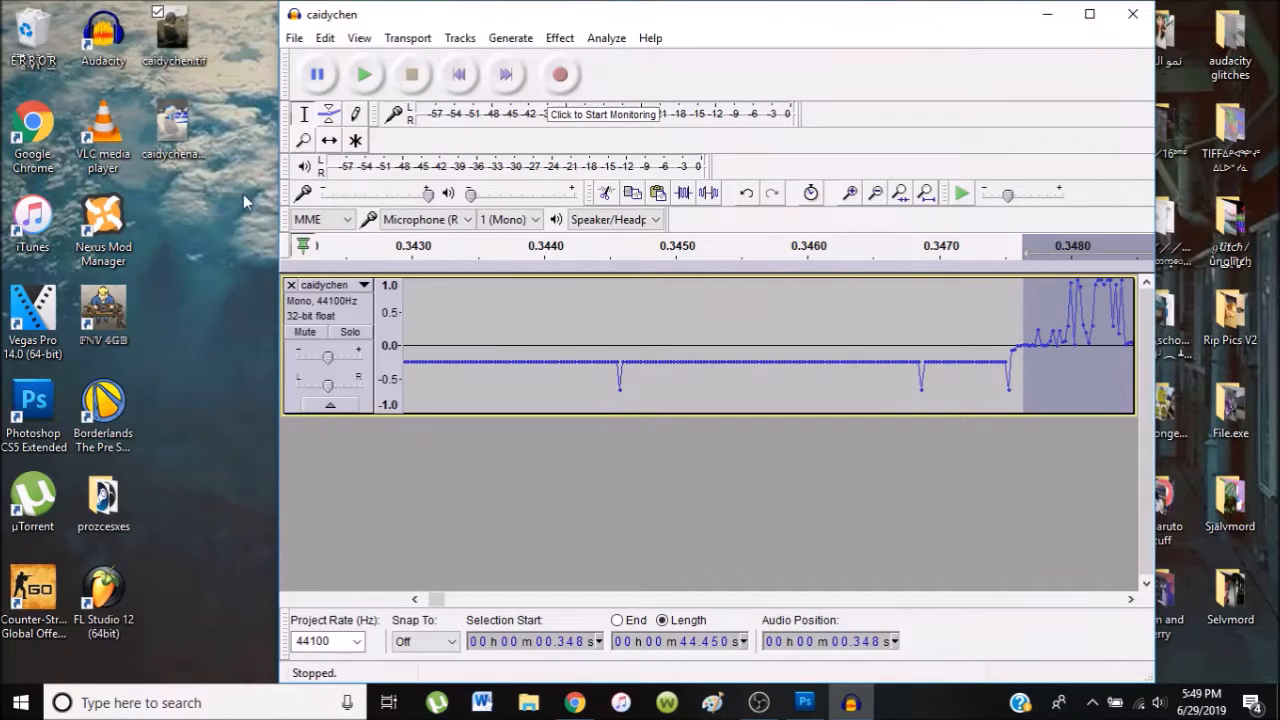
# - View the exported caidychena.tif in Photos, return to Audacity and undo the Invert effect
pyautogui.doubleClick(158, 122)
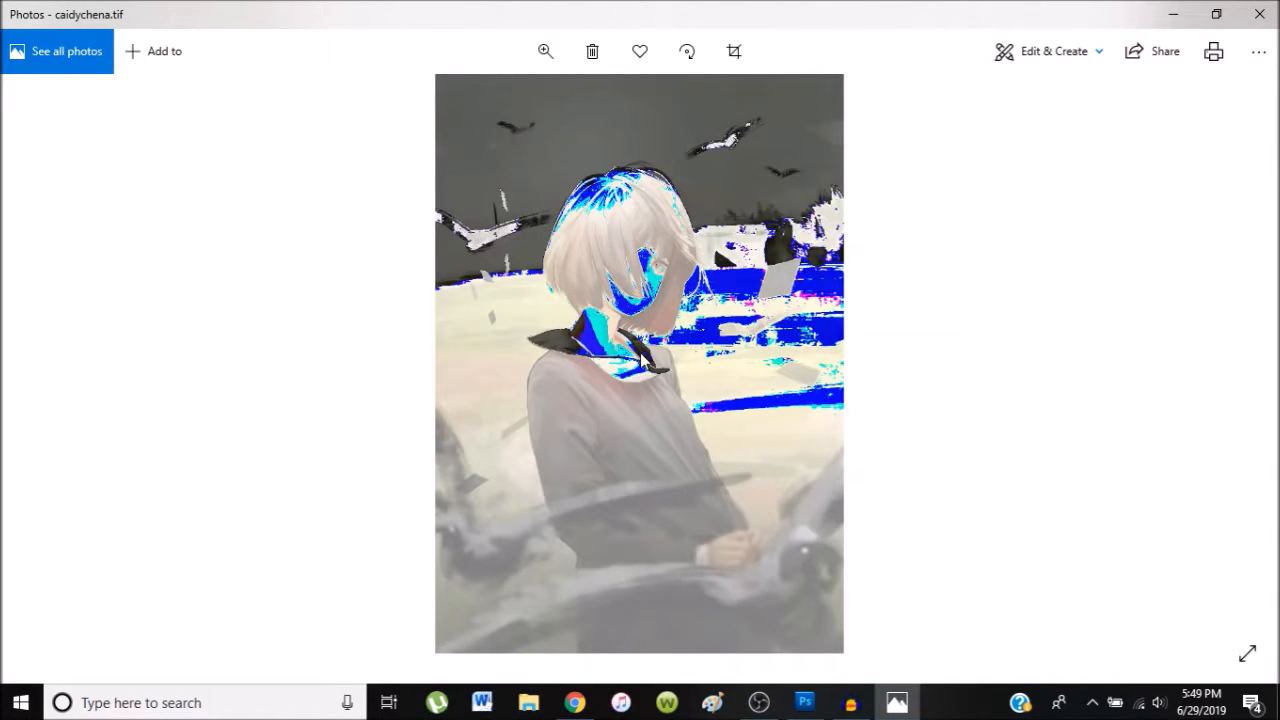
pyautogui.click(1259, 14)
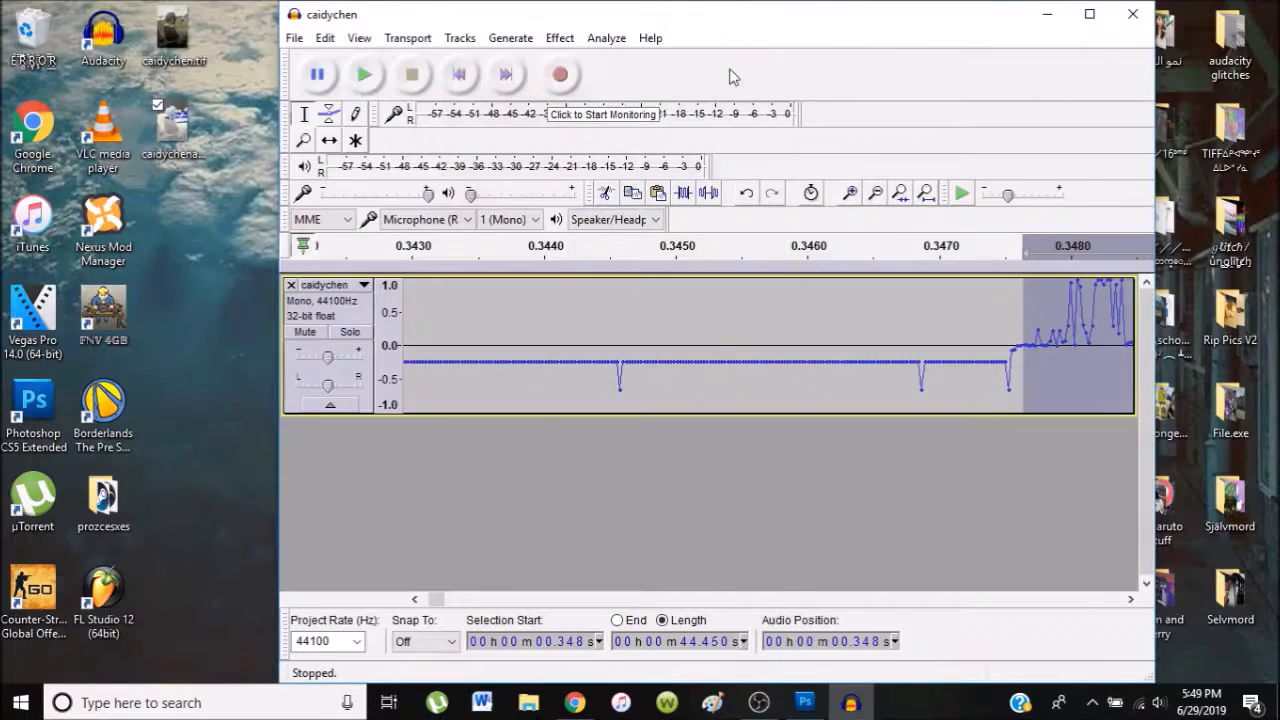
pyautogui.click(325, 38)
pyautogui.click(358, 57)
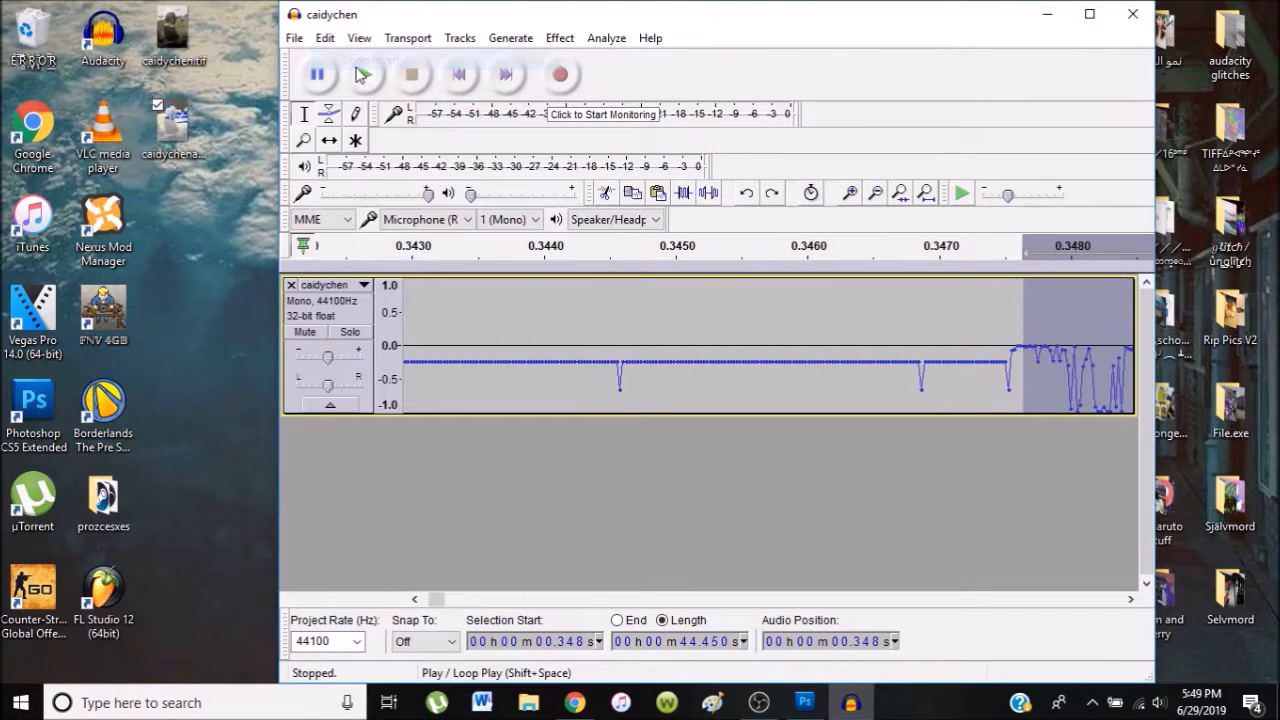
# - Start the Equalization effect on the selected data, flatten the curve, and try the AM Radio and Telephone preset curves
pyautogui.click(557, 39)
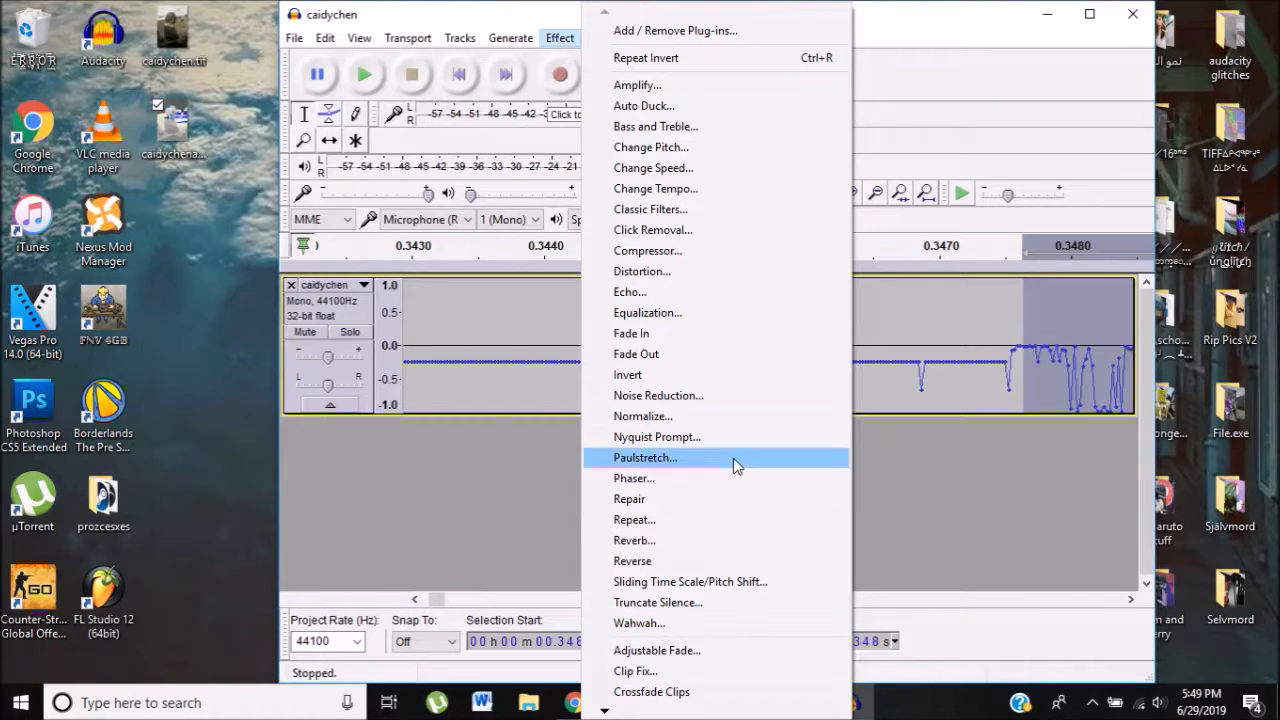
pyautogui.click(659, 316)
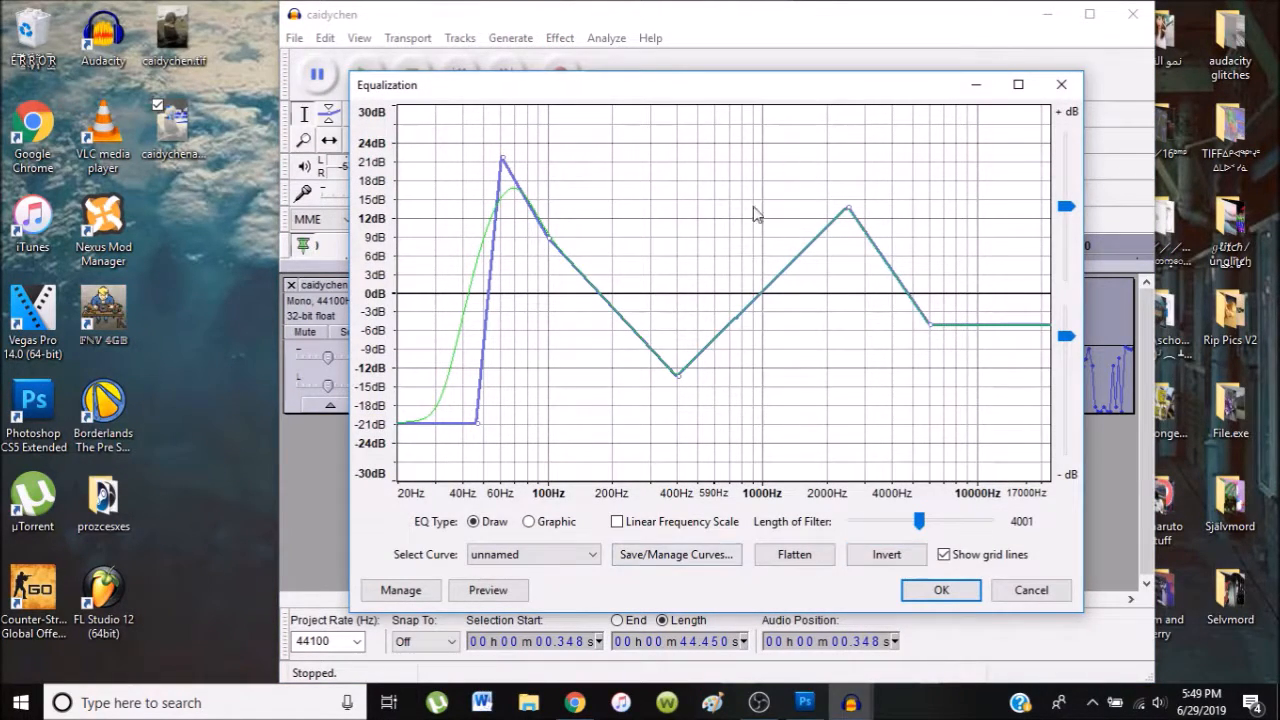
pyautogui.click(805, 556)
pyautogui.click(508, 556)
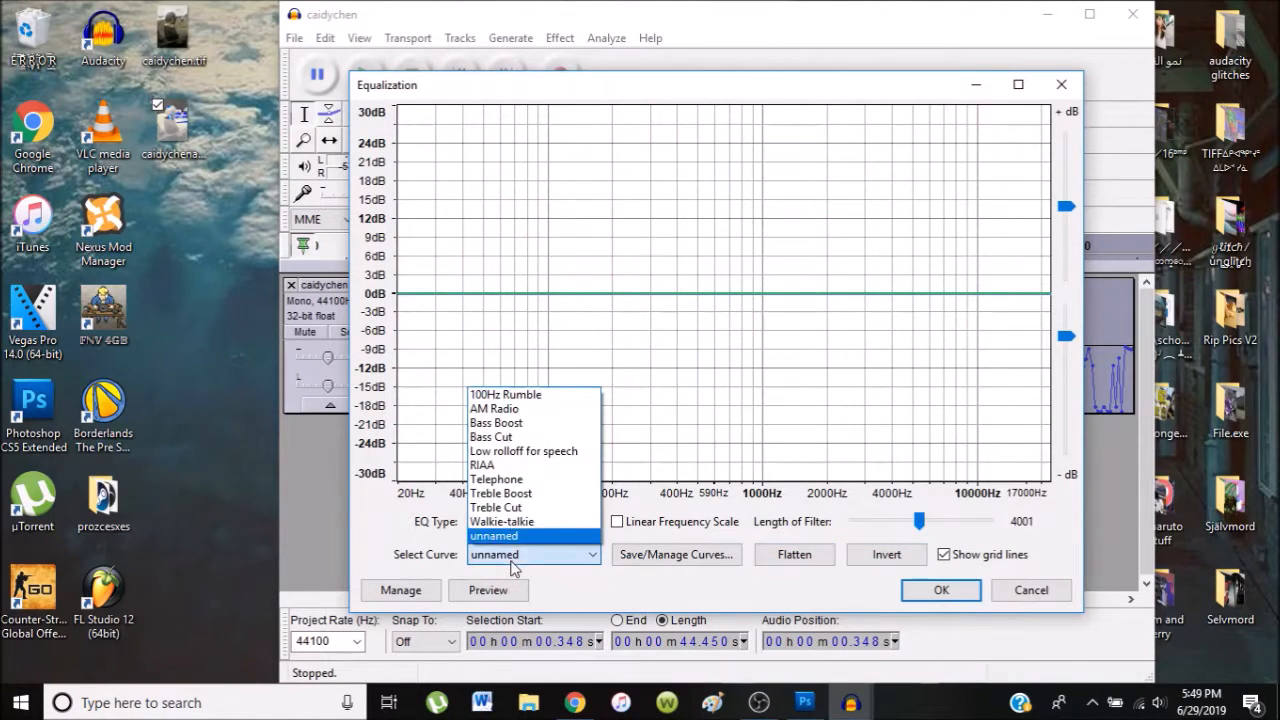
pyautogui.click(505, 408)
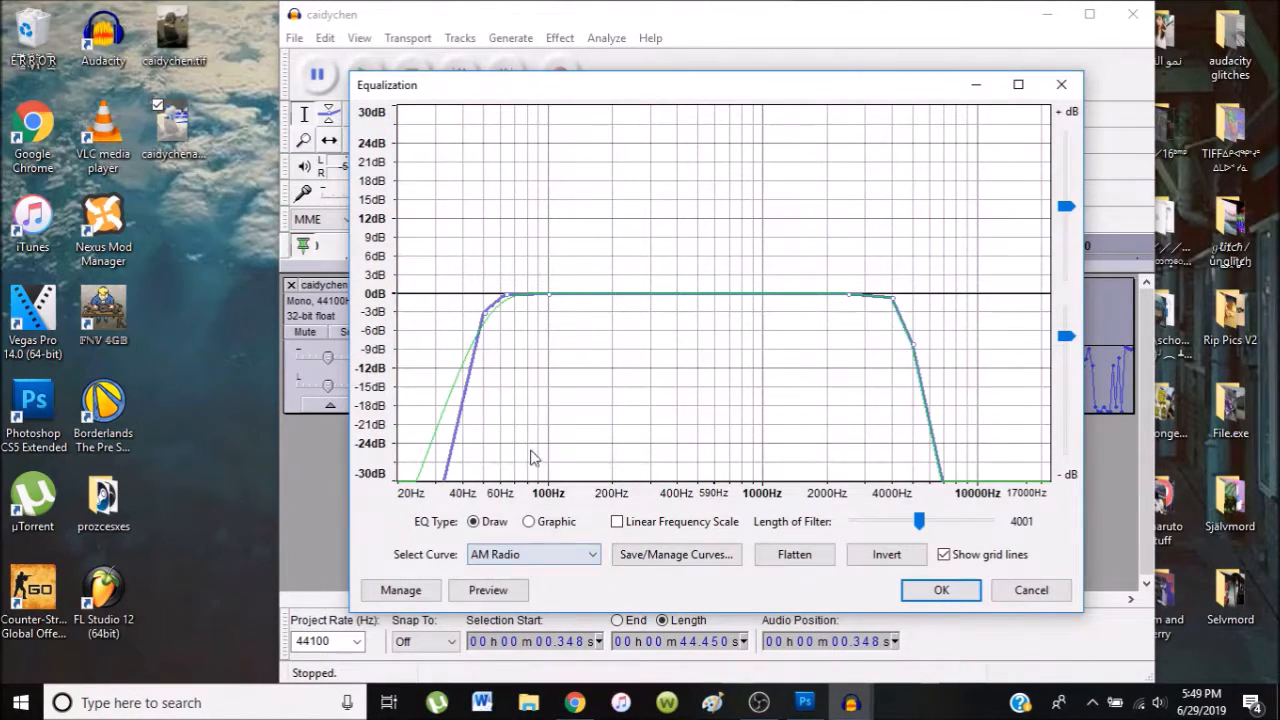
pyautogui.click(525, 556)
pyautogui.click(538, 482)
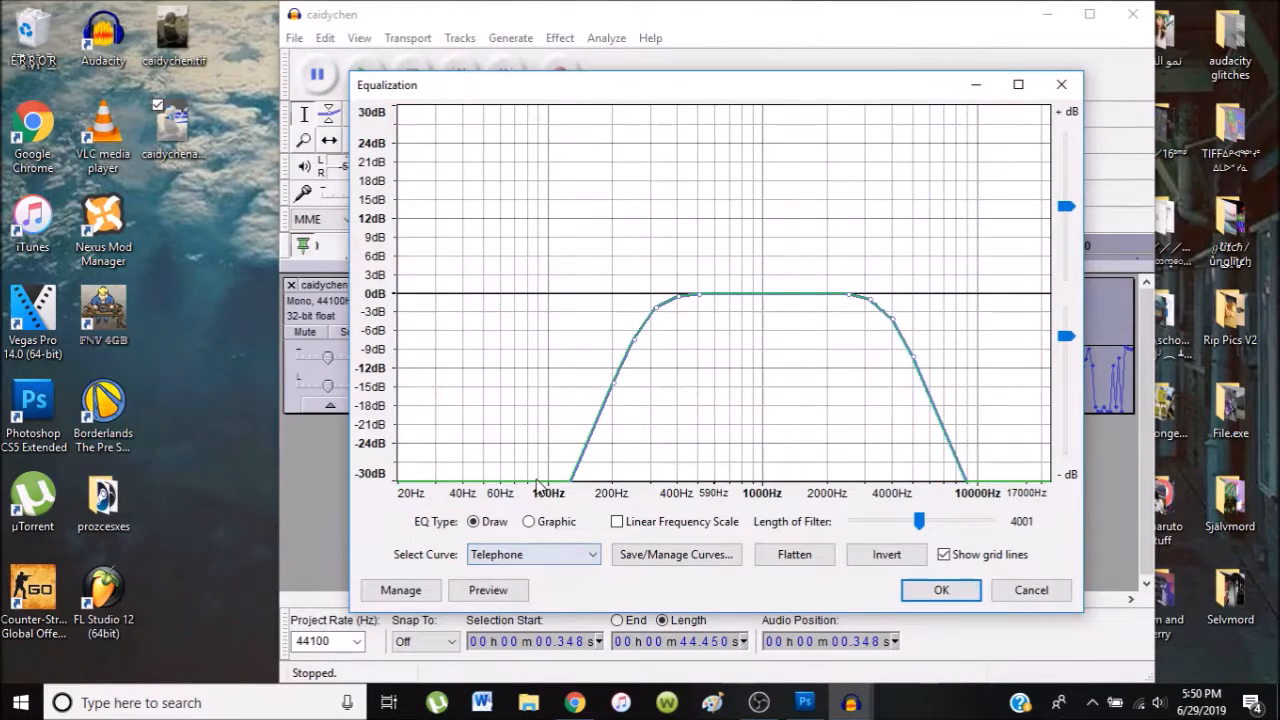
pyautogui.click(535, 555)
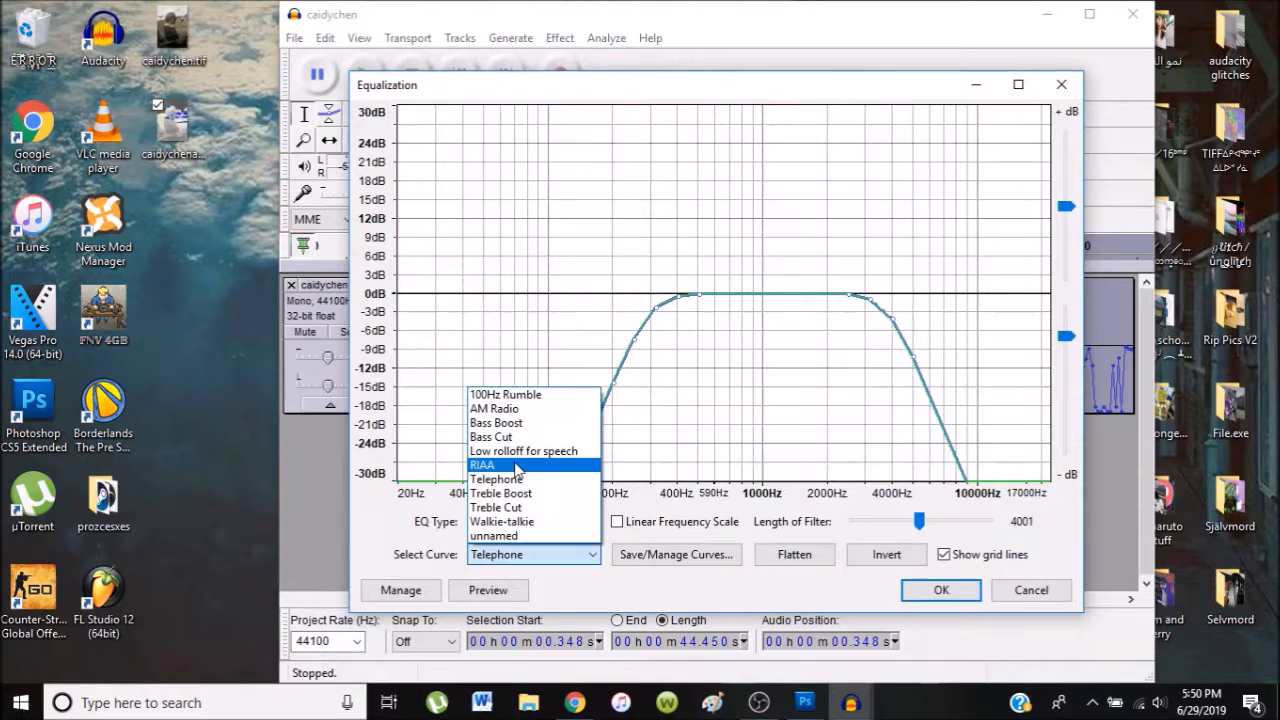
pyautogui.click(505, 409)
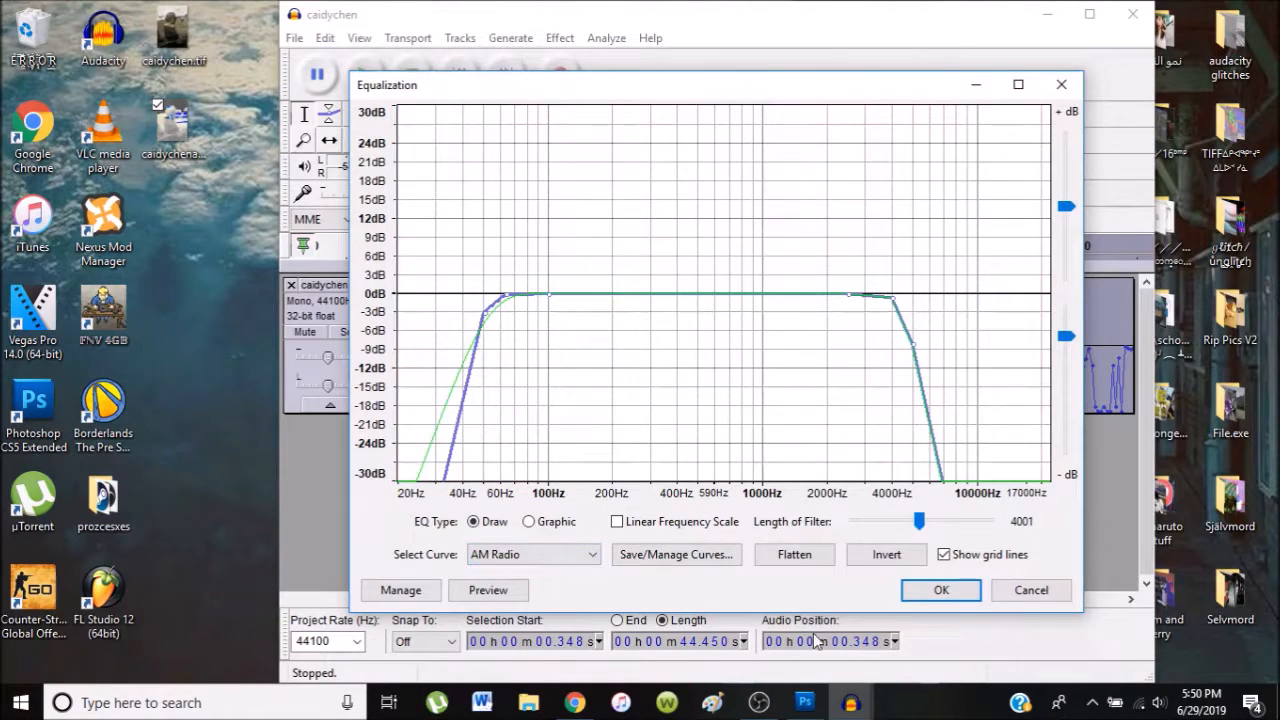
# - Choose the Walkie-talkie equalization curve, invert it and apply it to the selected data
pyautogui.click(528, 546)
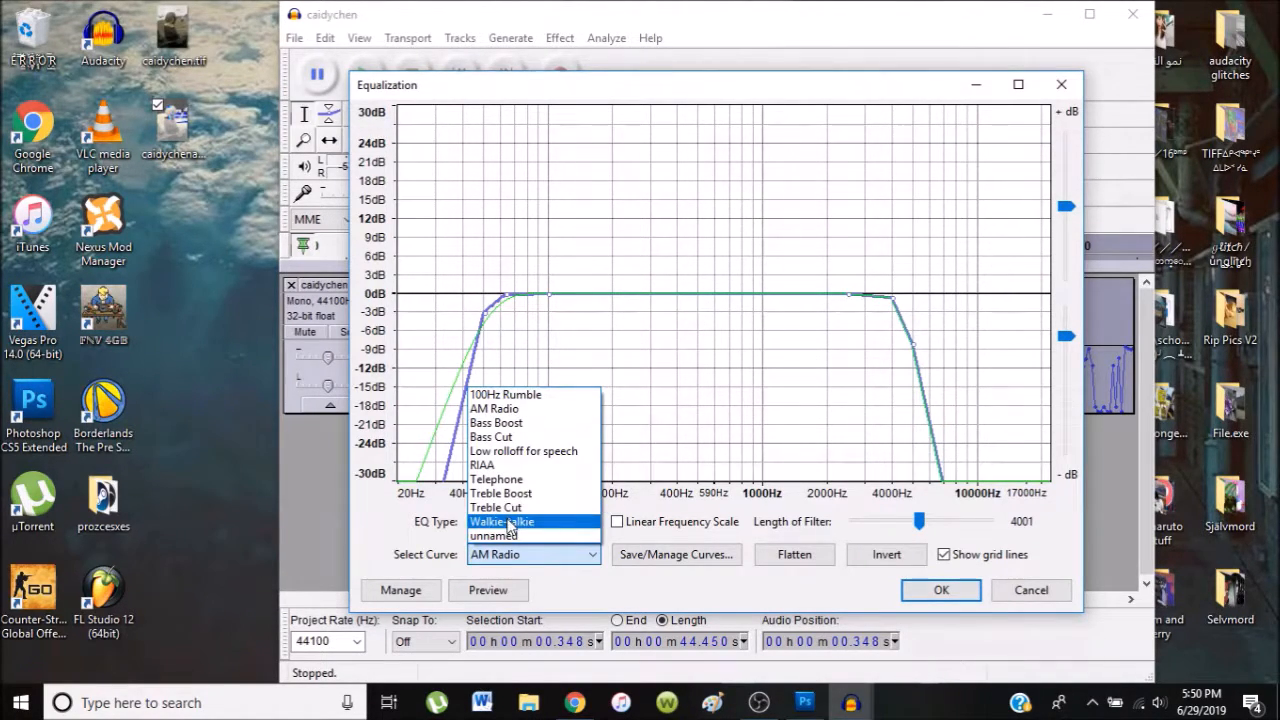
pyautogui.click(510, 523)
pyautogui.click(888, 557)
pyautogui.click(938, 591)
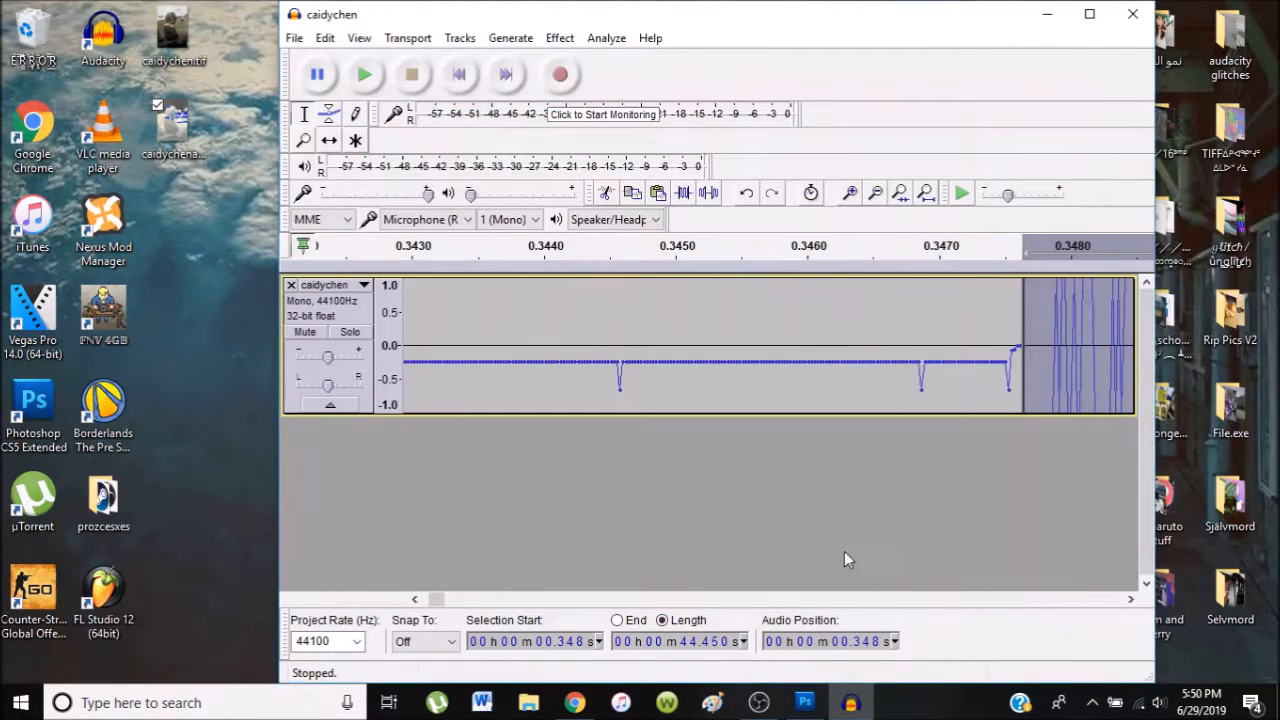
# - Export the equalized track to the Desktop as caidychenb.tif, using other uncompressed files with a RAW (header-less) header and U-Law encoding
pyautogui.click(294, 38)
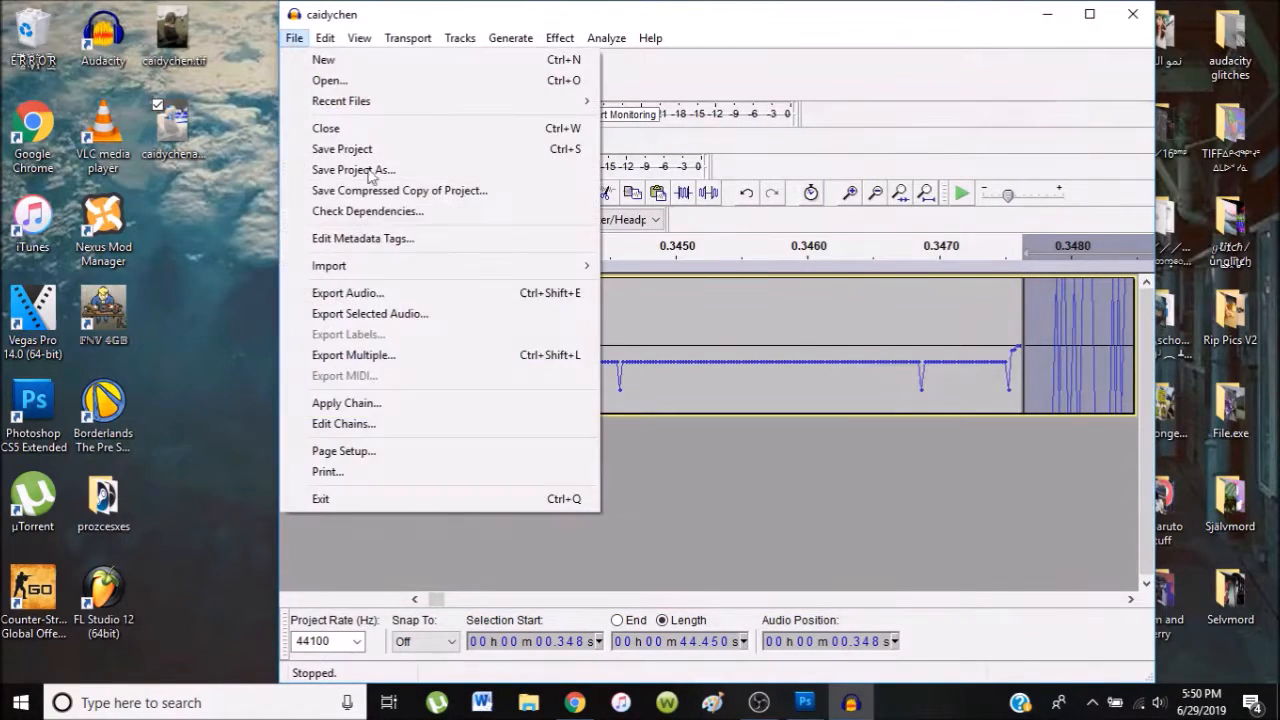
pyautogui.click(358, 303)
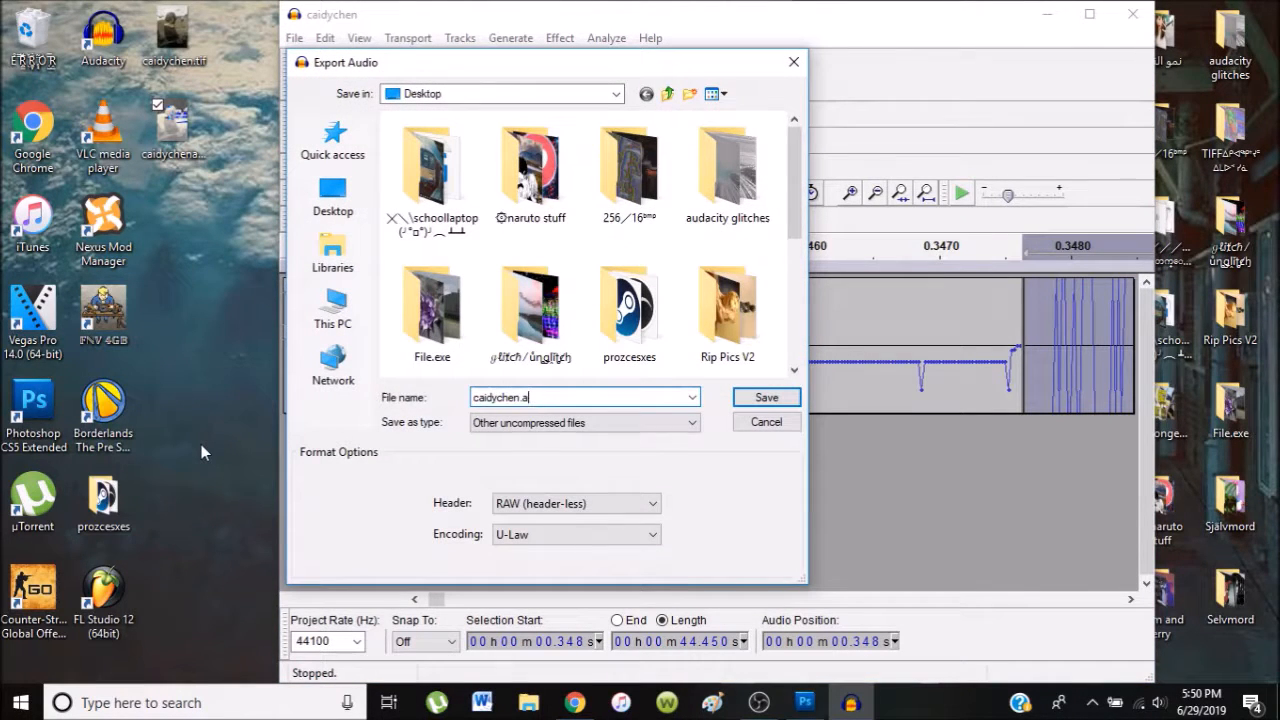
pyautogui.press('BackSpace')
pyautogui.press('BackSpace')
pyautogui.write('b')
pyautogui.press('Return')
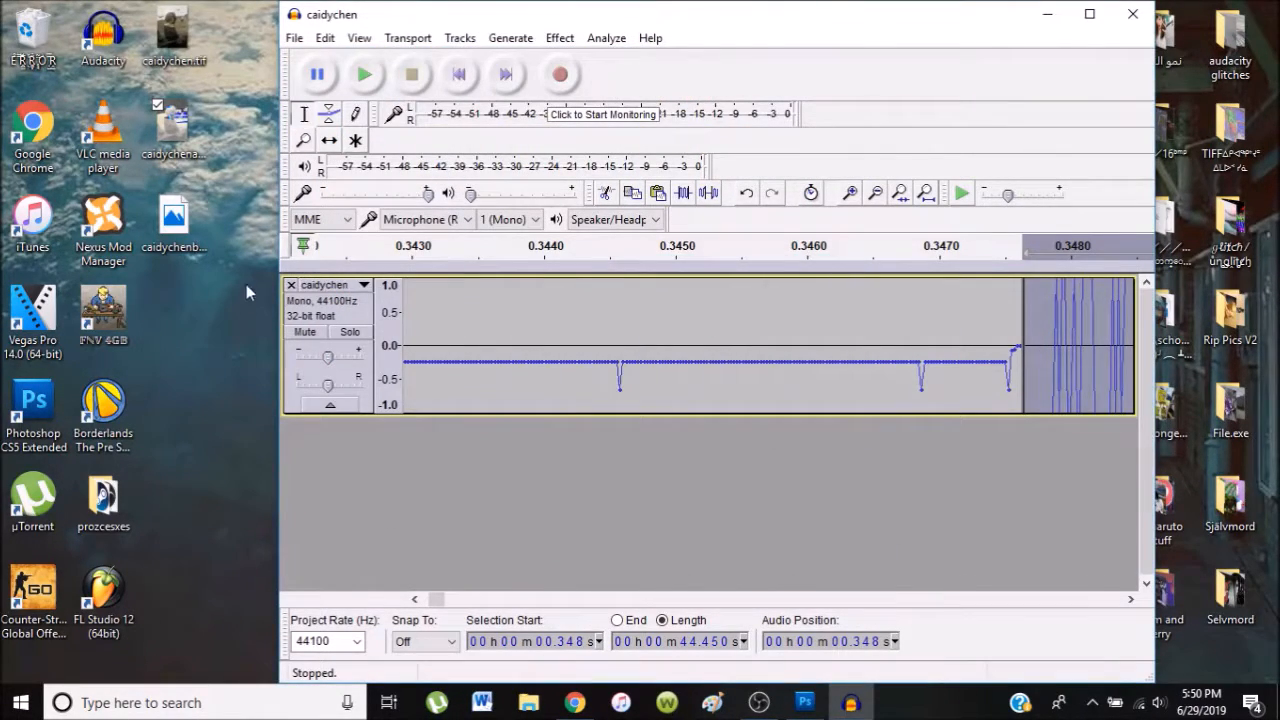
# - View the exported caidychenb.tif in Photos, return to Audacity and undo the Equalization effect
pyautogui.doubleClick(197, 227)
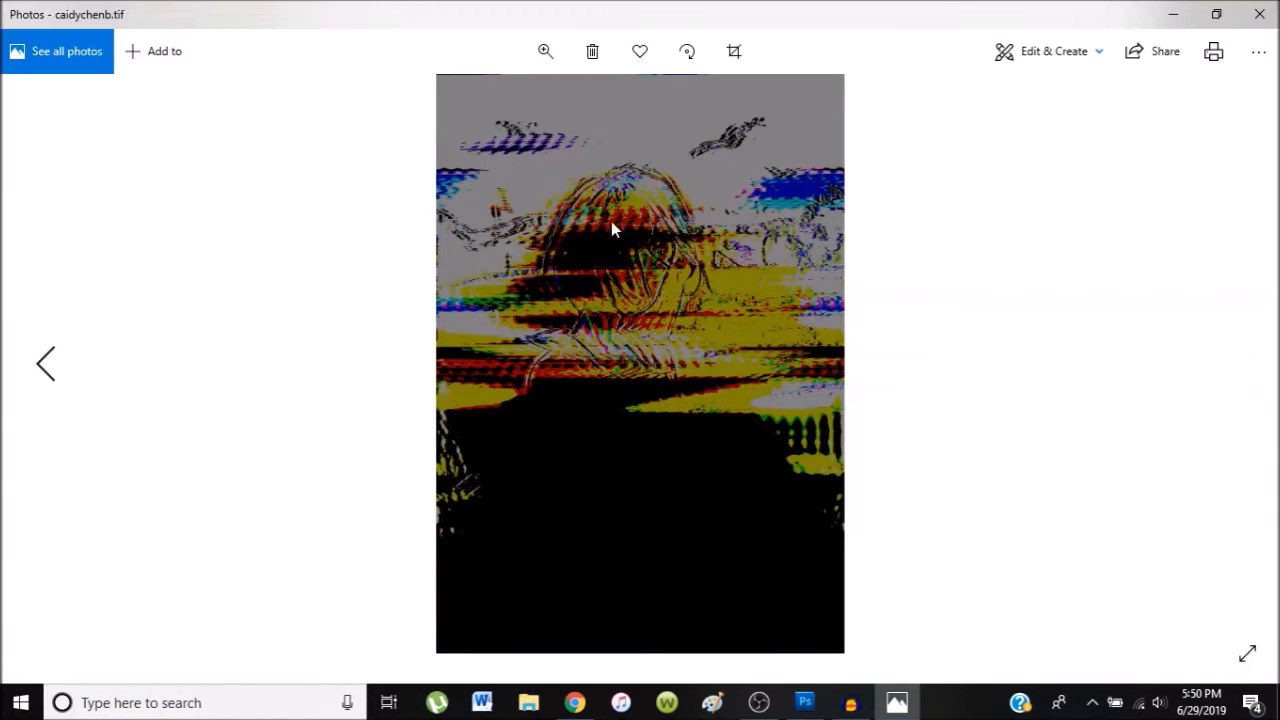
pyautogui.click(1259, 14)
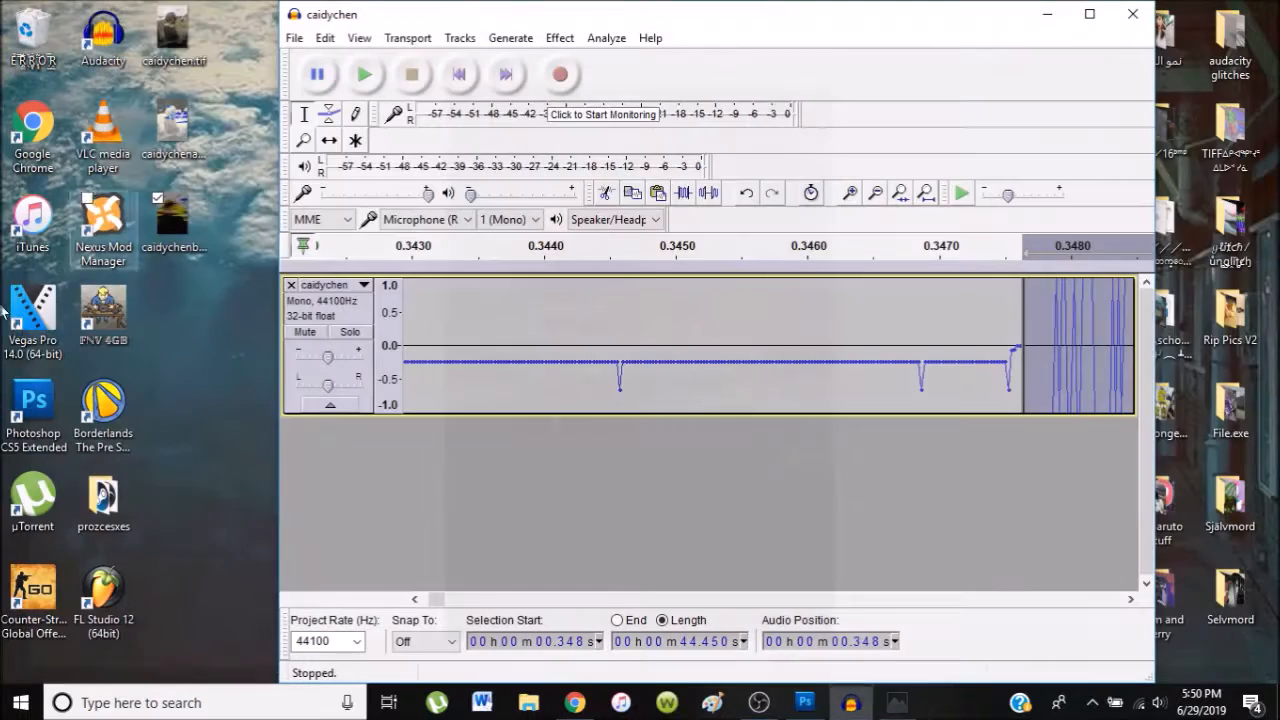
pyautogui.click(328, 40)
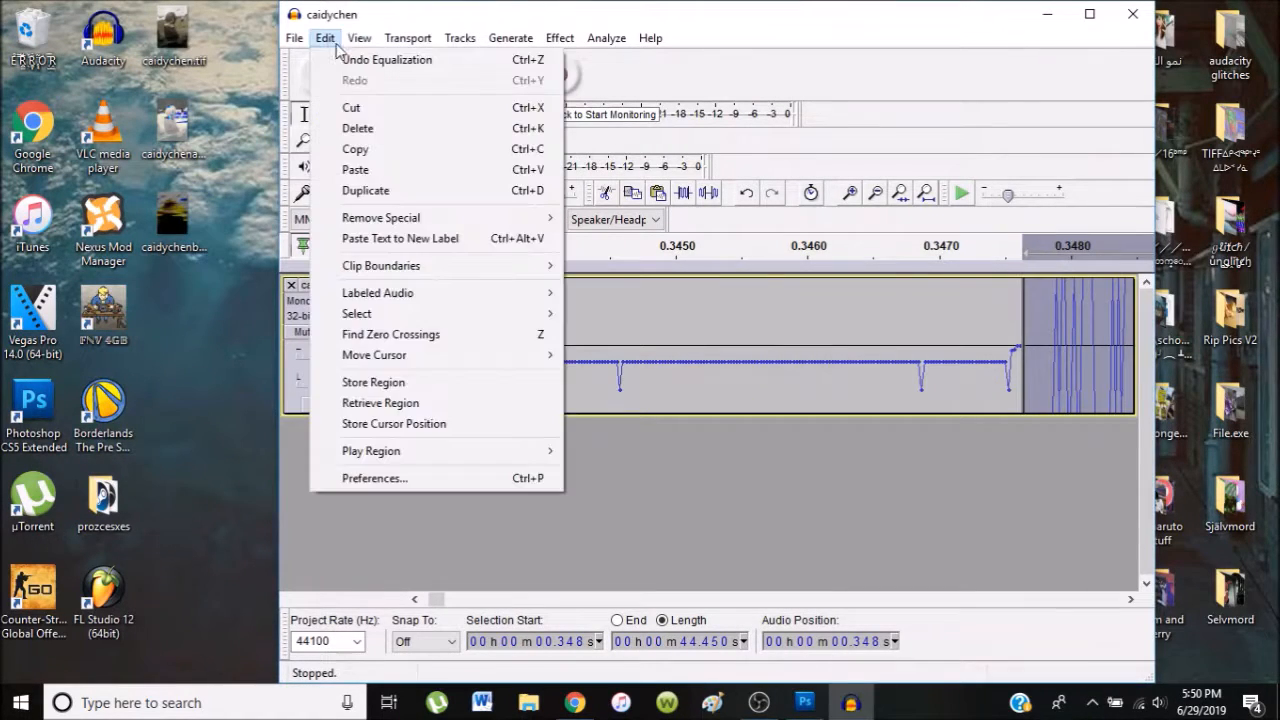
pyautogui.click(370, 57)
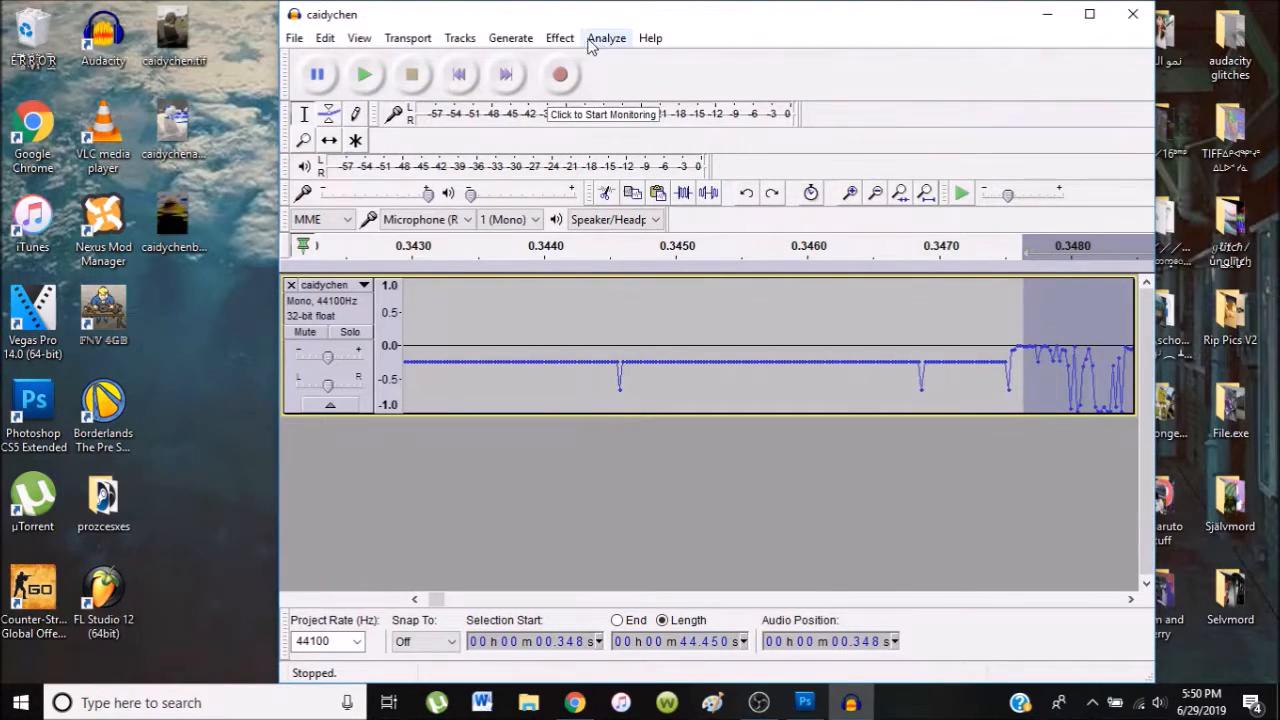
# - Apply Bass and Treble to the selected data with bass at -7.0 dB, treble at 0.0 dB and volume at 0.0 dB
pyautogui.click(560, 38)
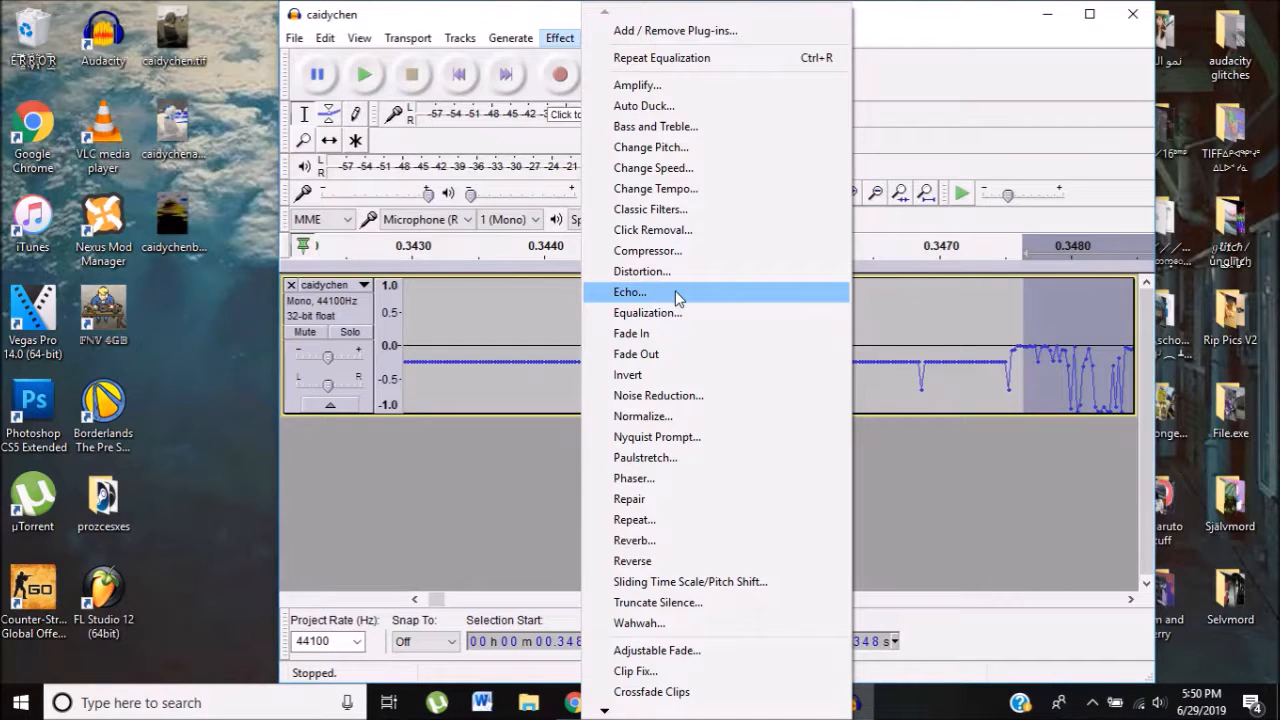
pyautogui.click(688, 127)
pyautogui.click(982, 450)
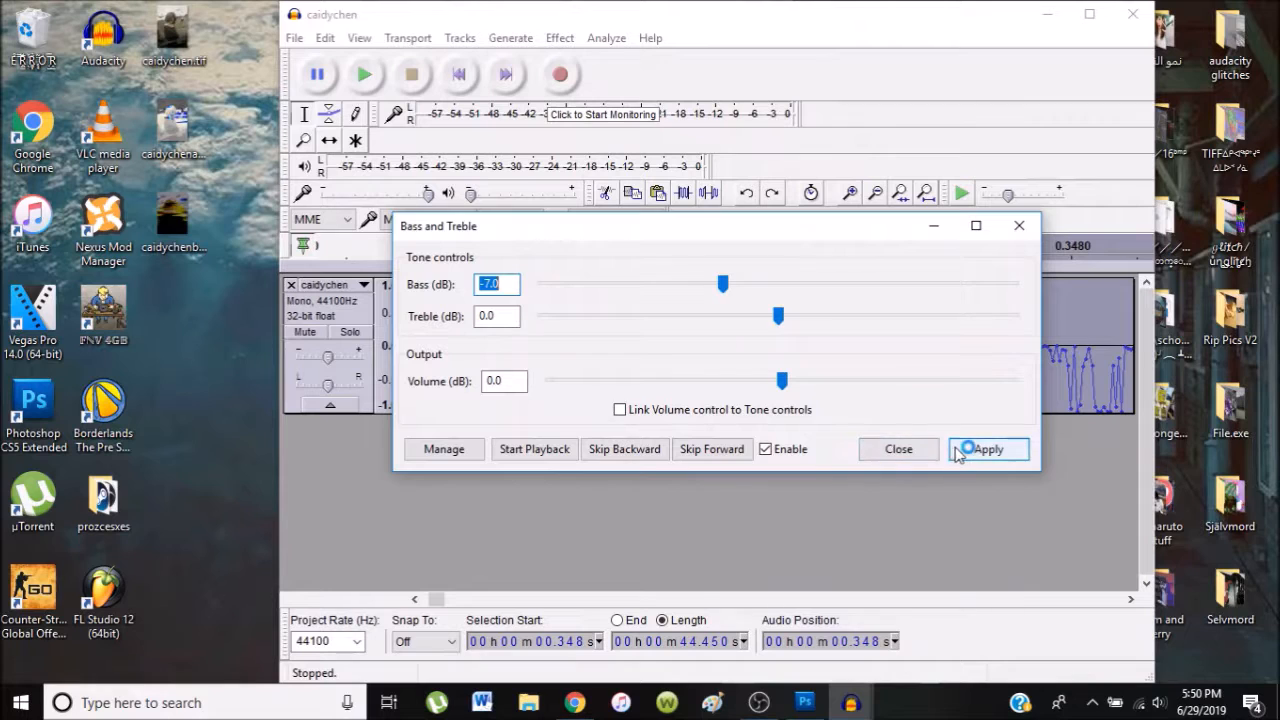
pyautogui.click(897, 449)
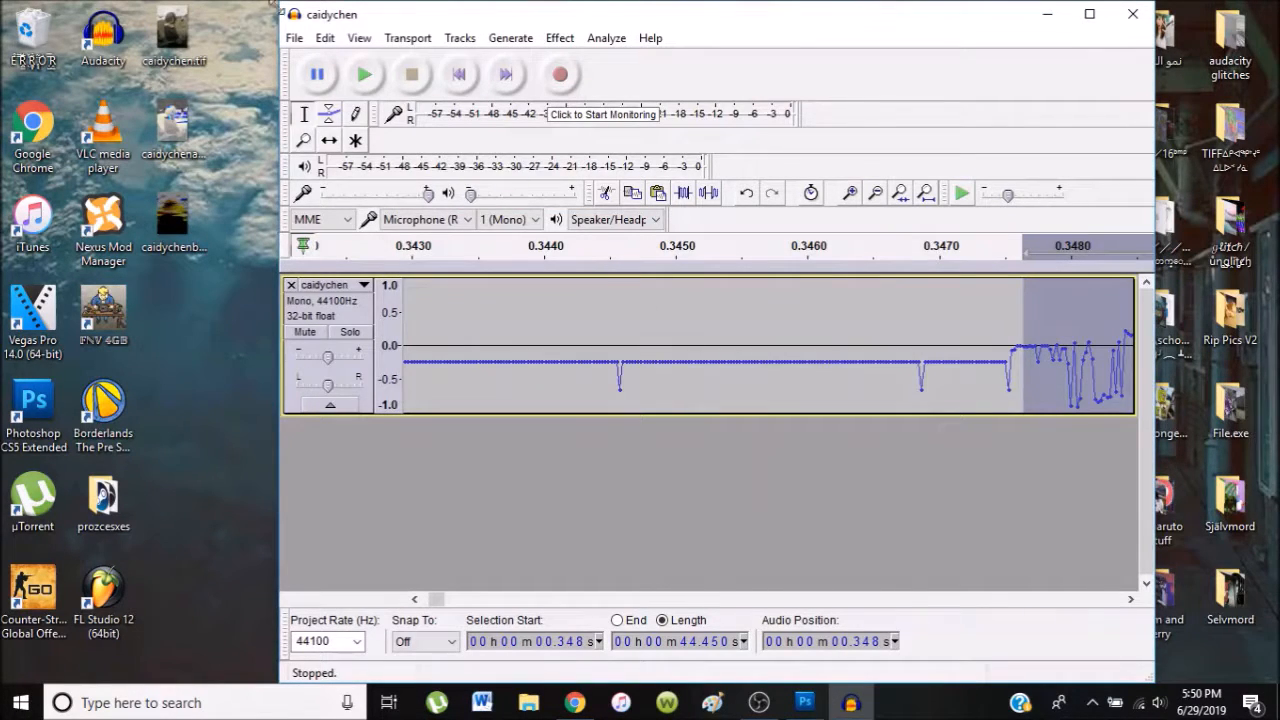
# - Export the track as RAW (header-less) U-Law audio over the existing caidychenb.tif on the Desktop
pyautogui.click(296, 40)
pyautogui.click(360, 289)
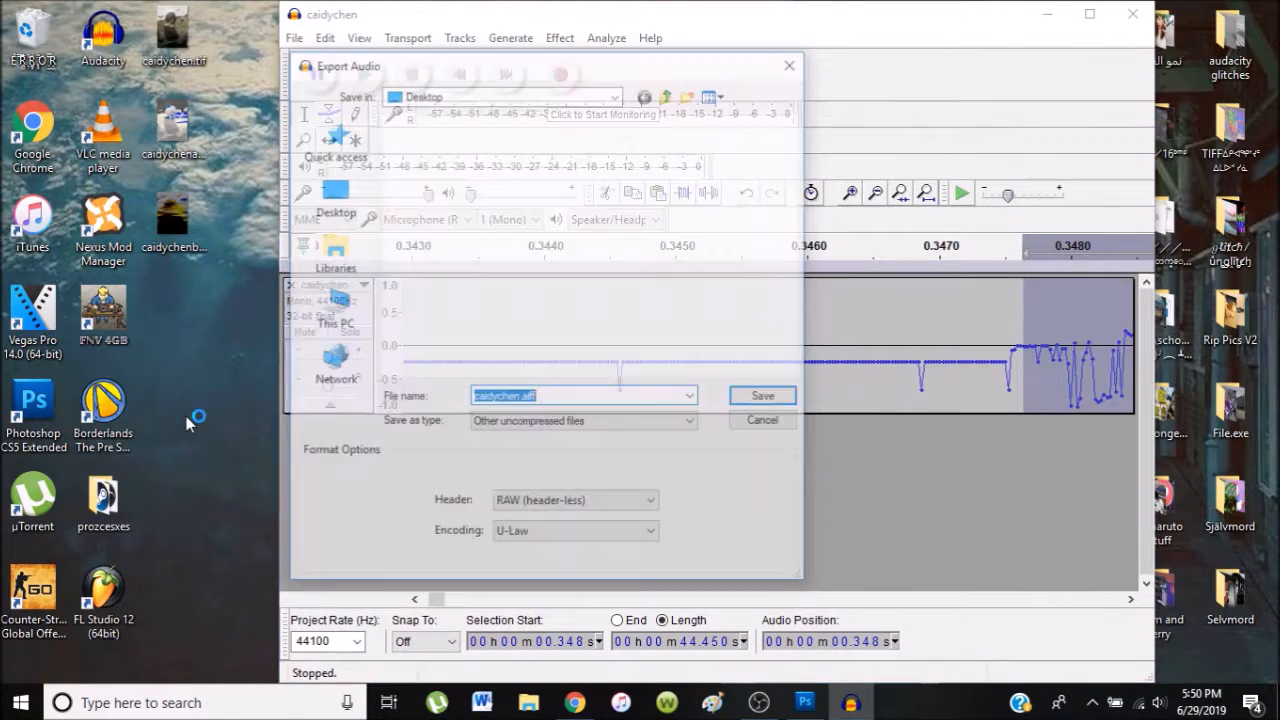
pyautogui.press('BackSpace')
pyautogui.press('BackSpace')
pyautogui.press('BackSpace')
pyautogui.press('BackSpace')
pyautogui.press('BackSpace')
pyautogui.press('Down')
pyautogui.press('Up')
pyautogui.press('Up')
pyautogui.press('Return')
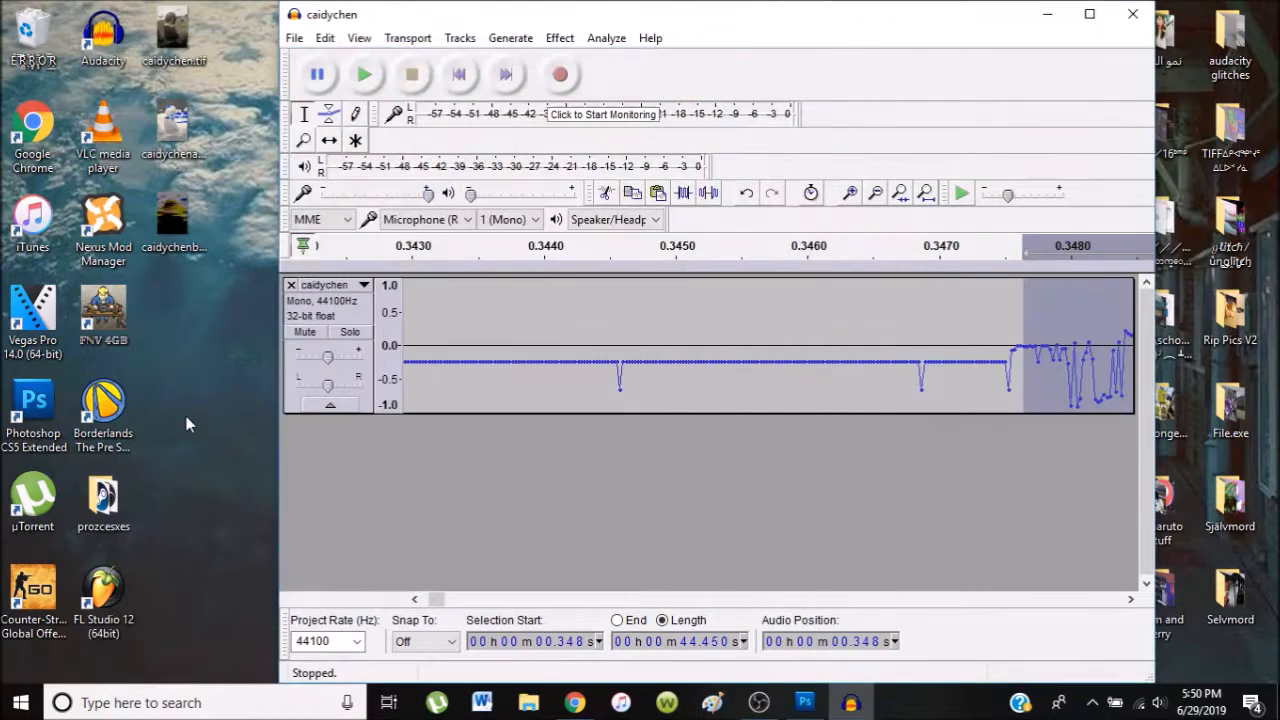
pyautogui.press('Return')
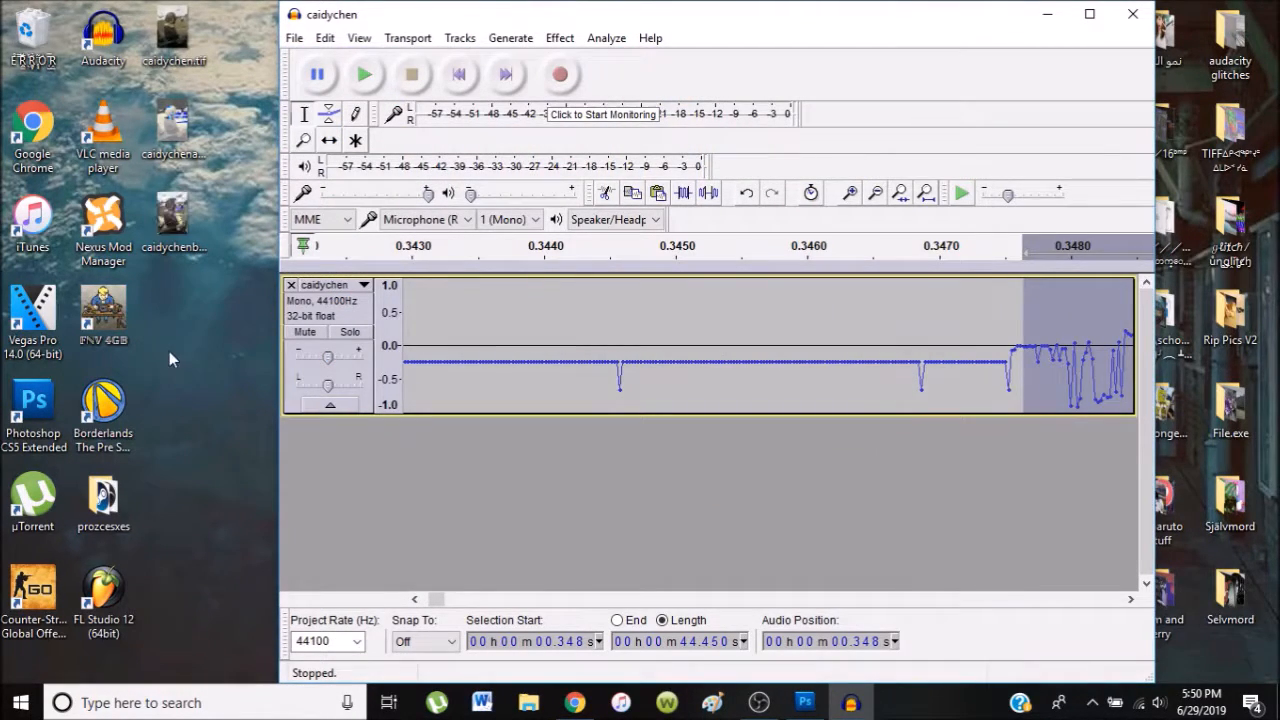
# - View the re-exported caidychenb.tif in Photos, close it and open the file in Paint
pyautogui.doubleClick(160, 215)
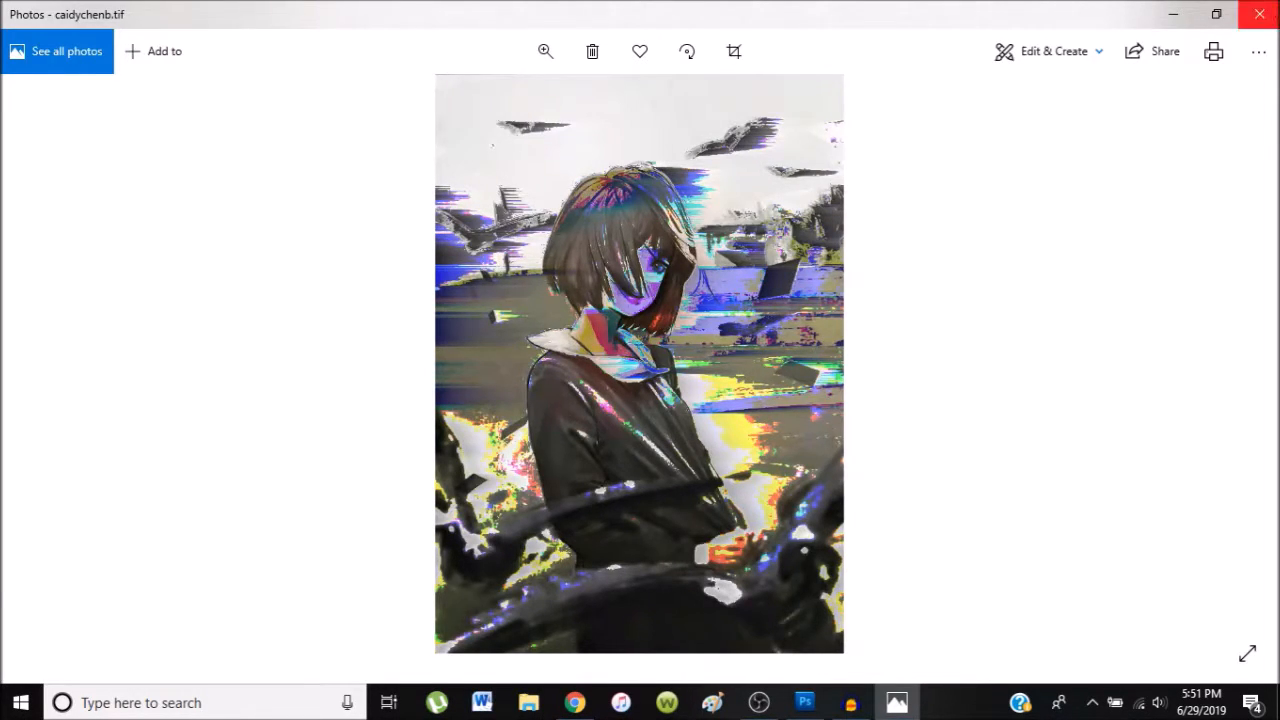
pyautogui.click(1259, 14)
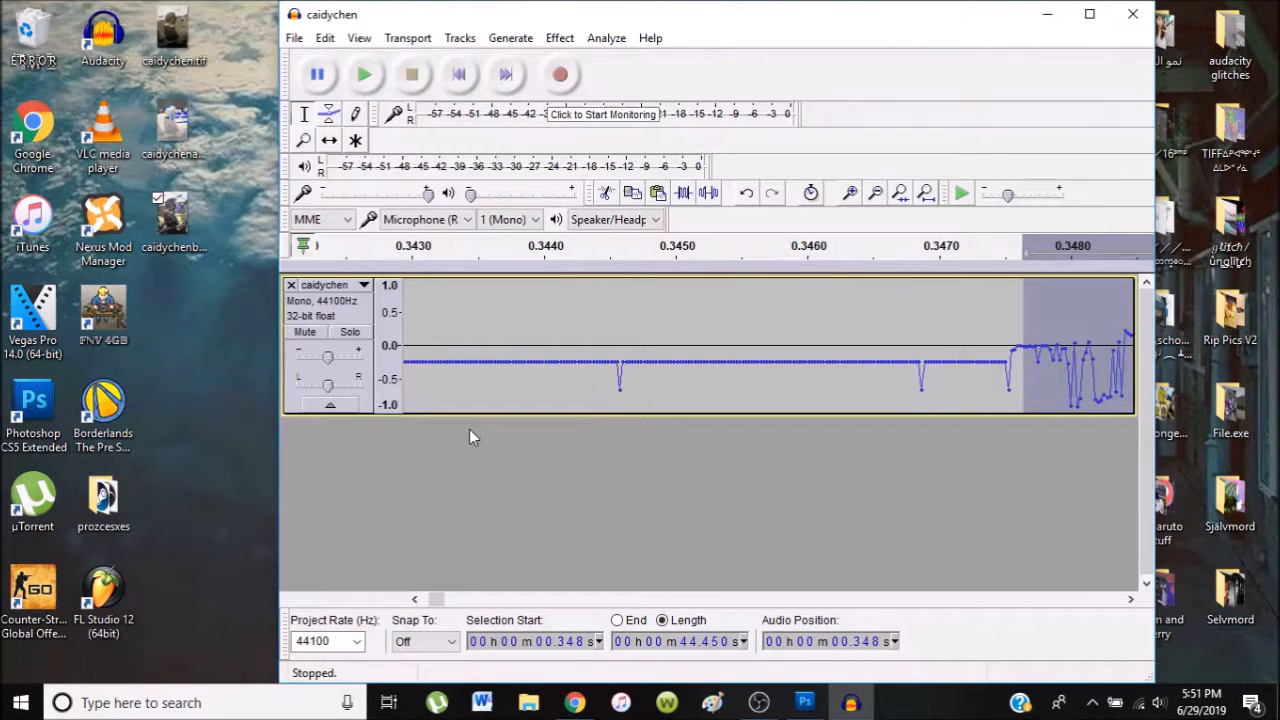
pyautogui.click(712, 703)
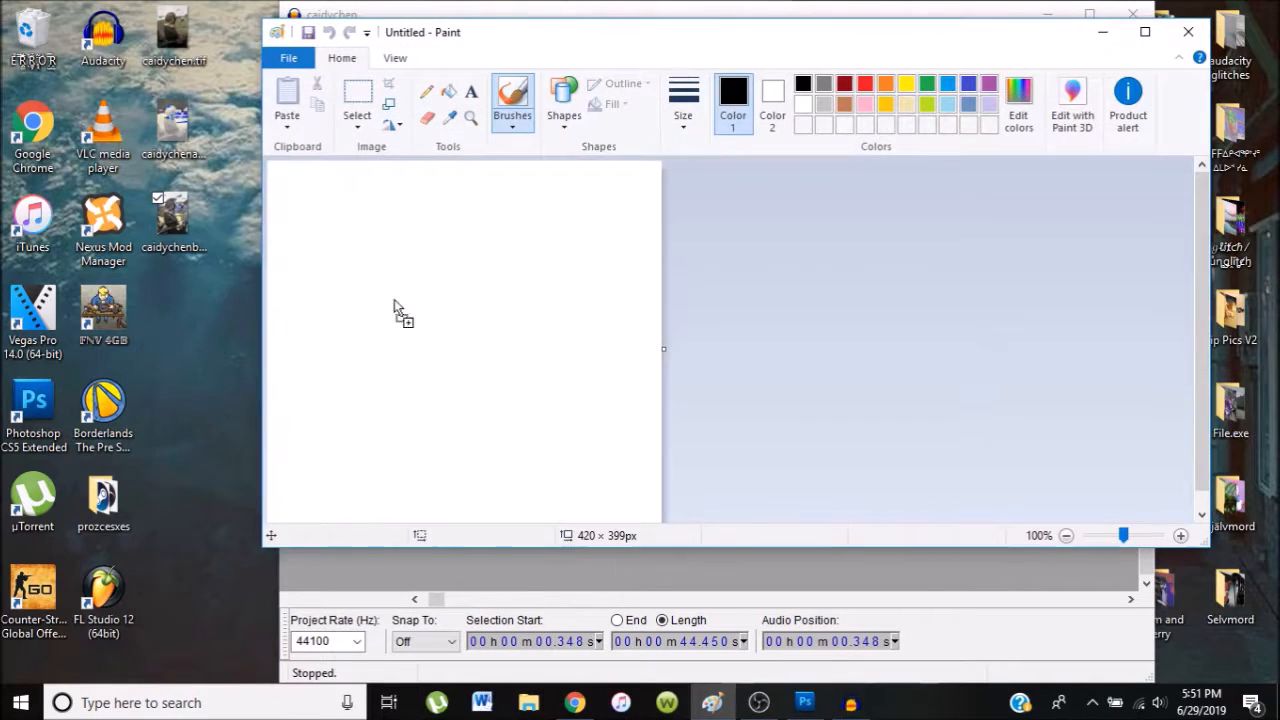
pyautogui.moveTo(394, 300); pyautogui.dragTo(394, 300)
# - Review the file types offered for saving the picture as a bitmap copy, and leave without saving
pyautogui.click(288, 57)
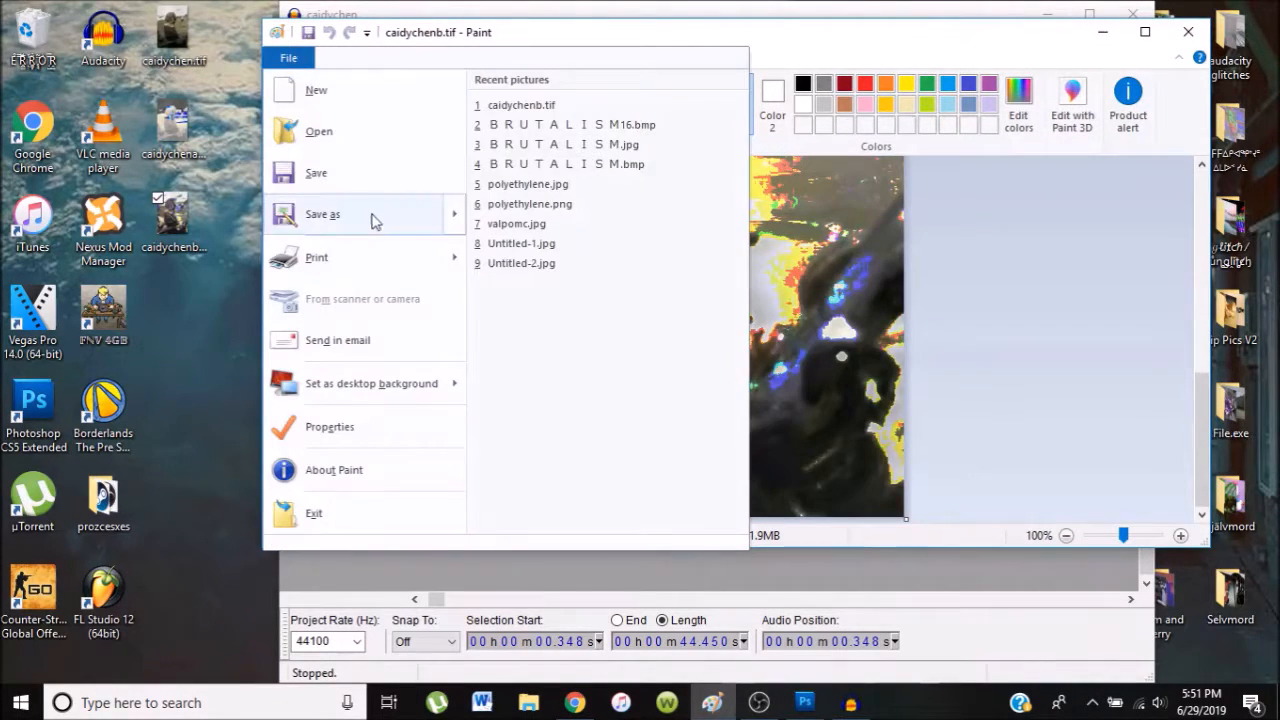
pyautogui.moveTo(374, 221)
pyautogui.click(520, 210)
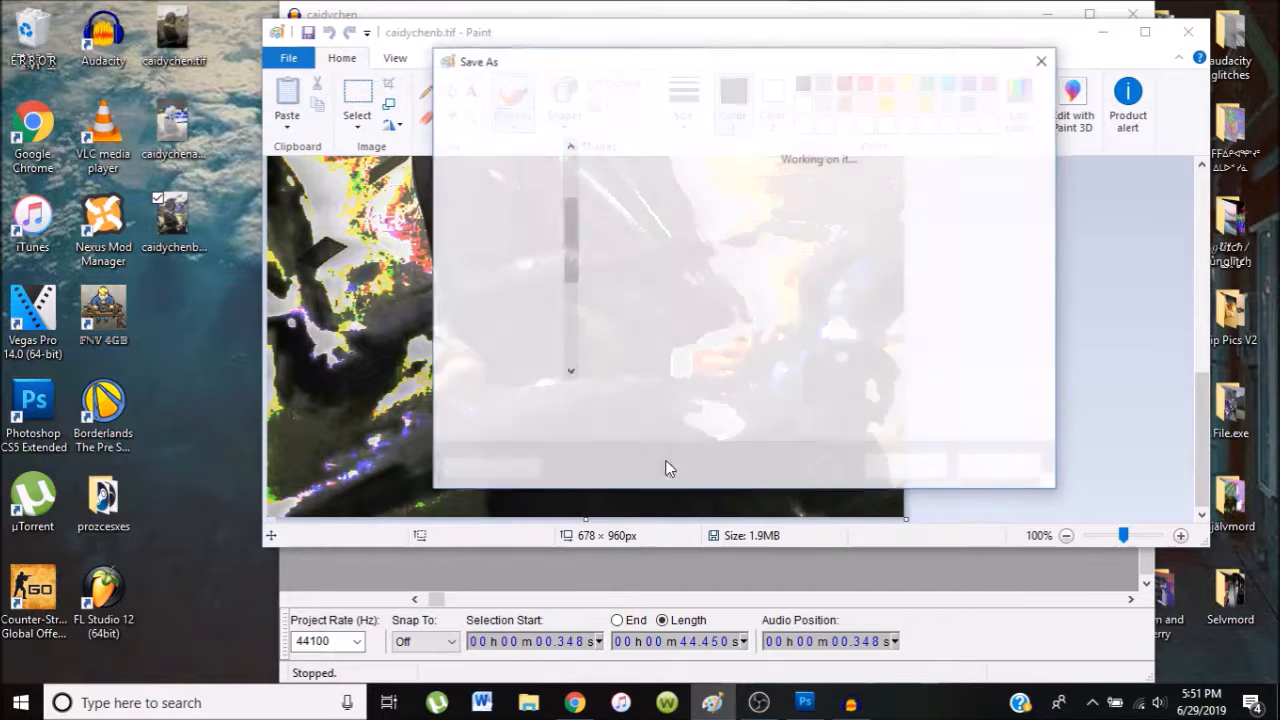
pyautogui.click(620, 424)
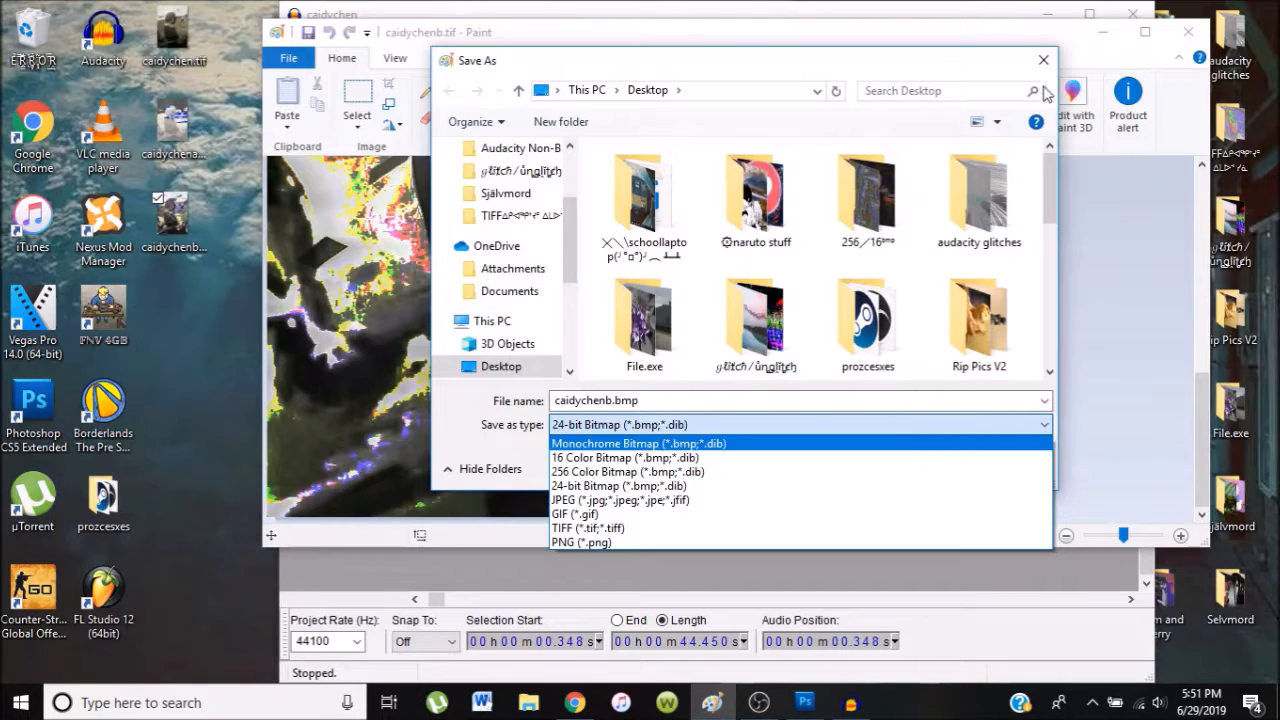
pyautogui.click(905, 418)
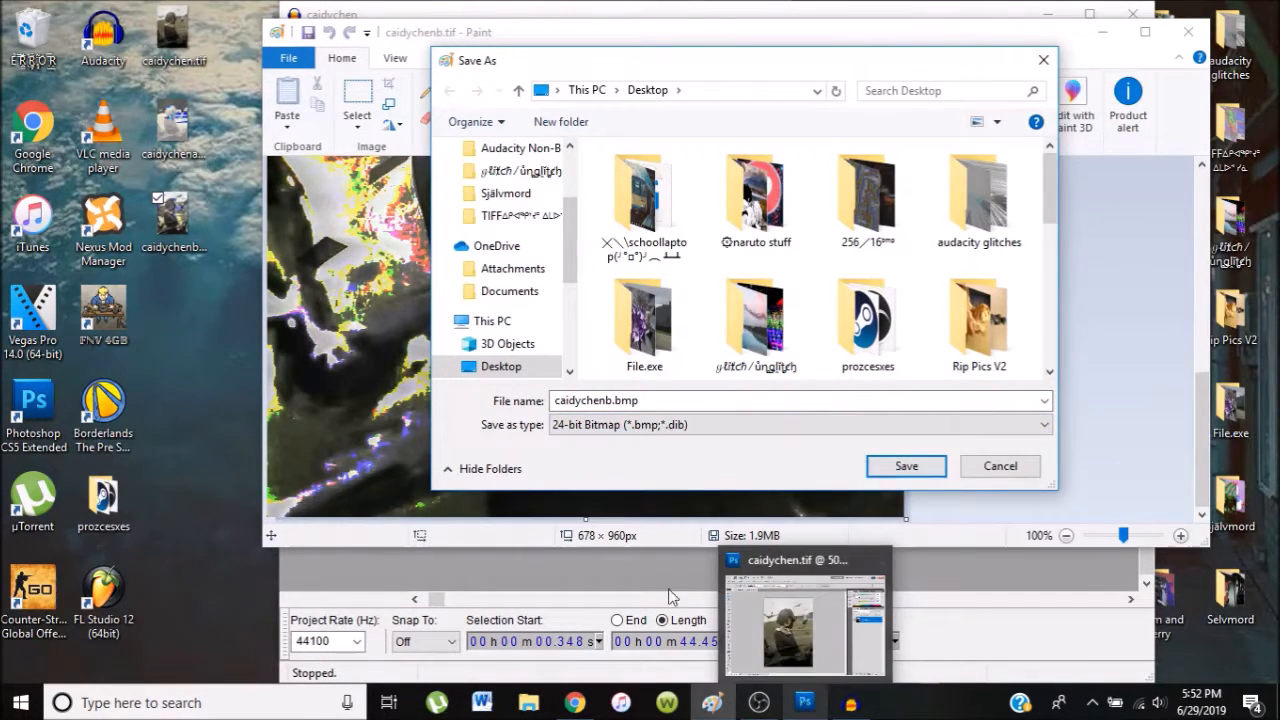
pyautogui.click(1040, 61)
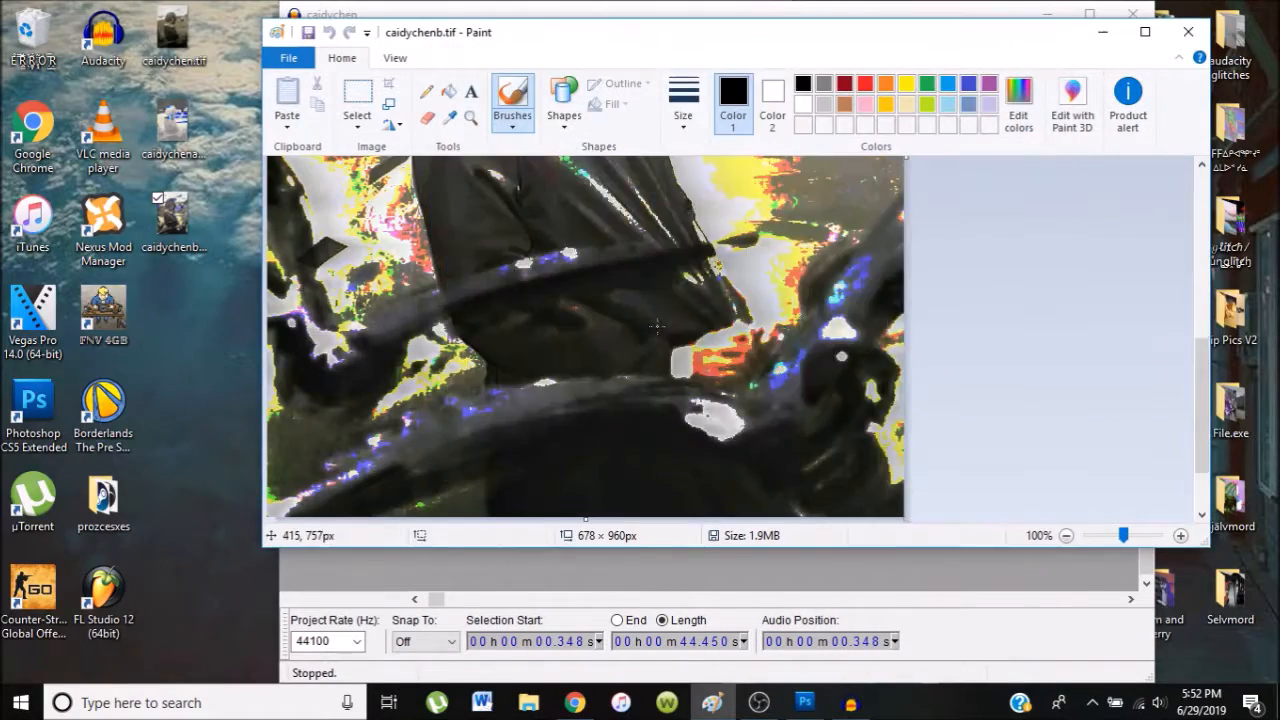
# - Look over the whole glitched image in Paint, close Paint and minimize Audacity
pyautogui.scroll(3, 606, 450)
pyautogui.scroll(3, 606, 450)
pyautogui.scroll(-3, 606, 450)
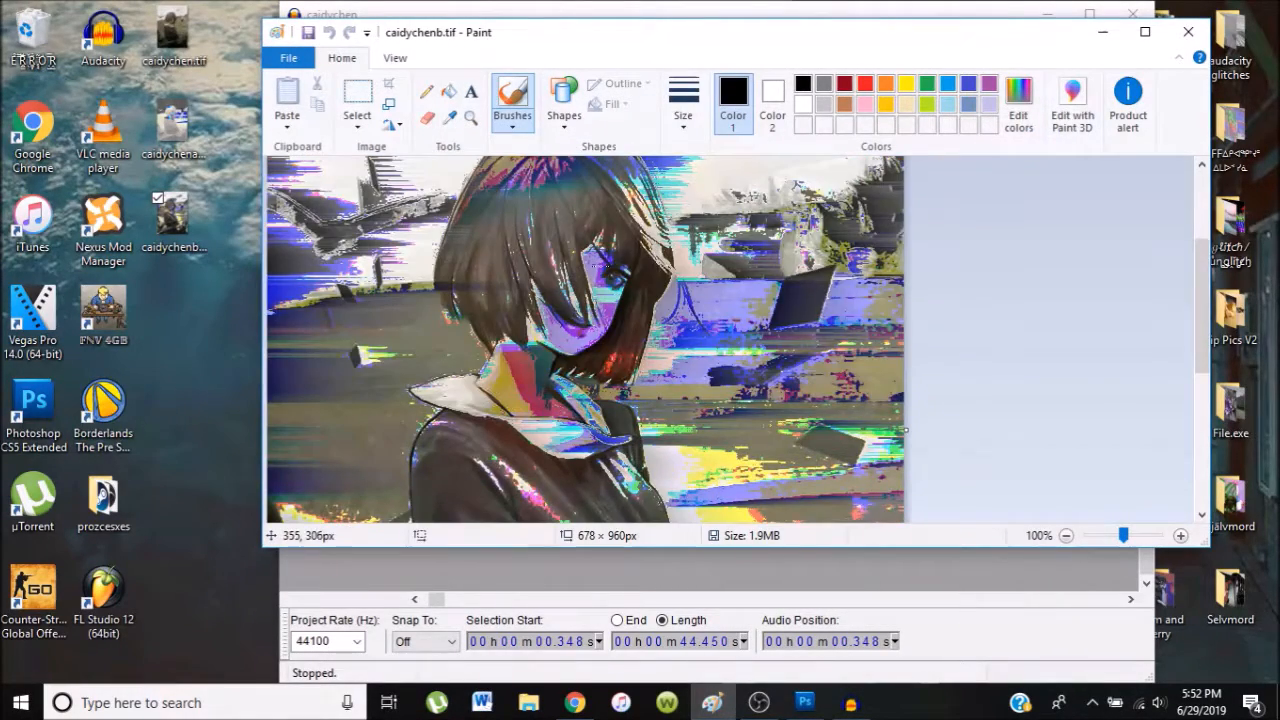
pyautogui.scroll(2, 585, 340)
pyautogui.scroll(-3, 585, 340)
pyautogui.scroll(-2, 585, 340)
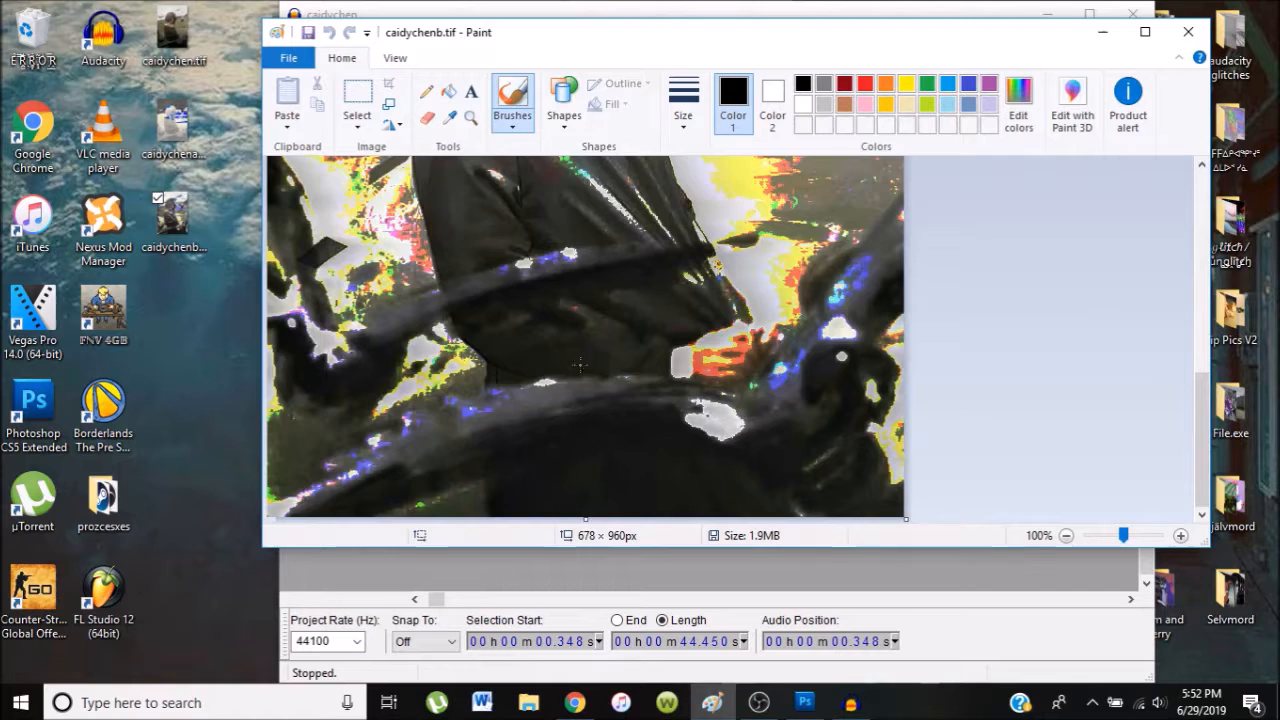
pyautogui.scroll(5, 585, 340)
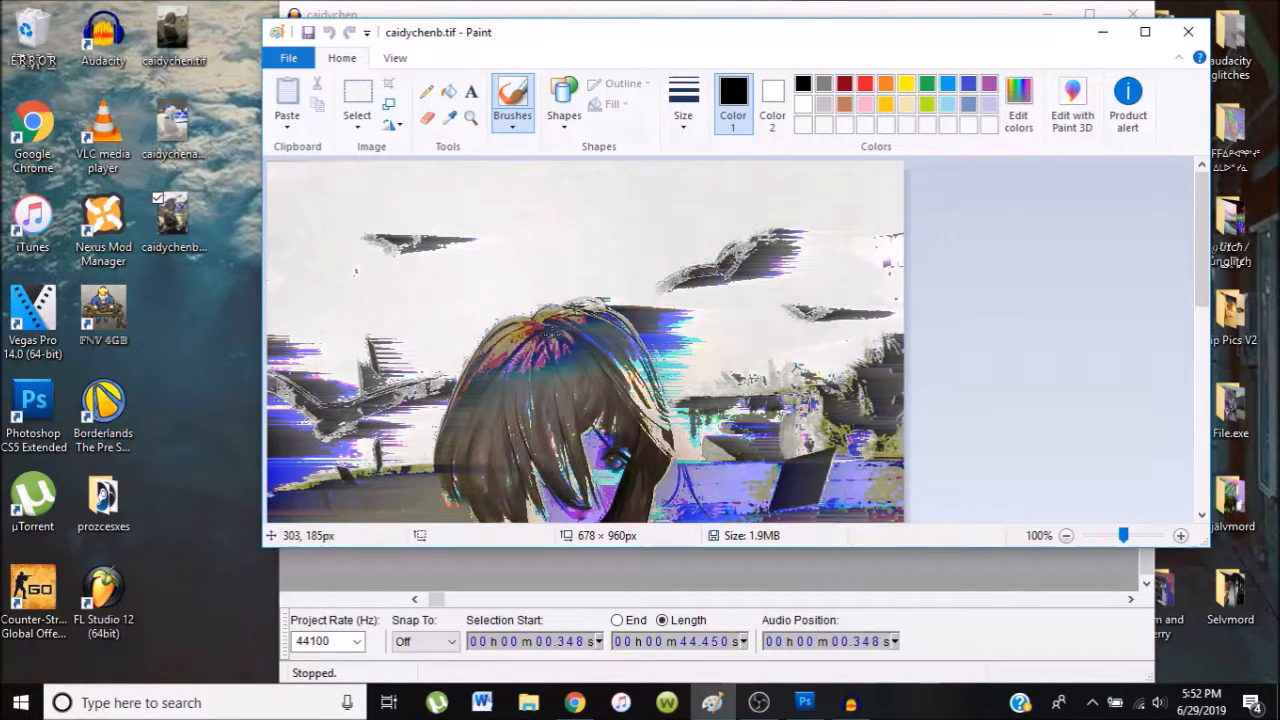
pyautogui.click(1188, 32)
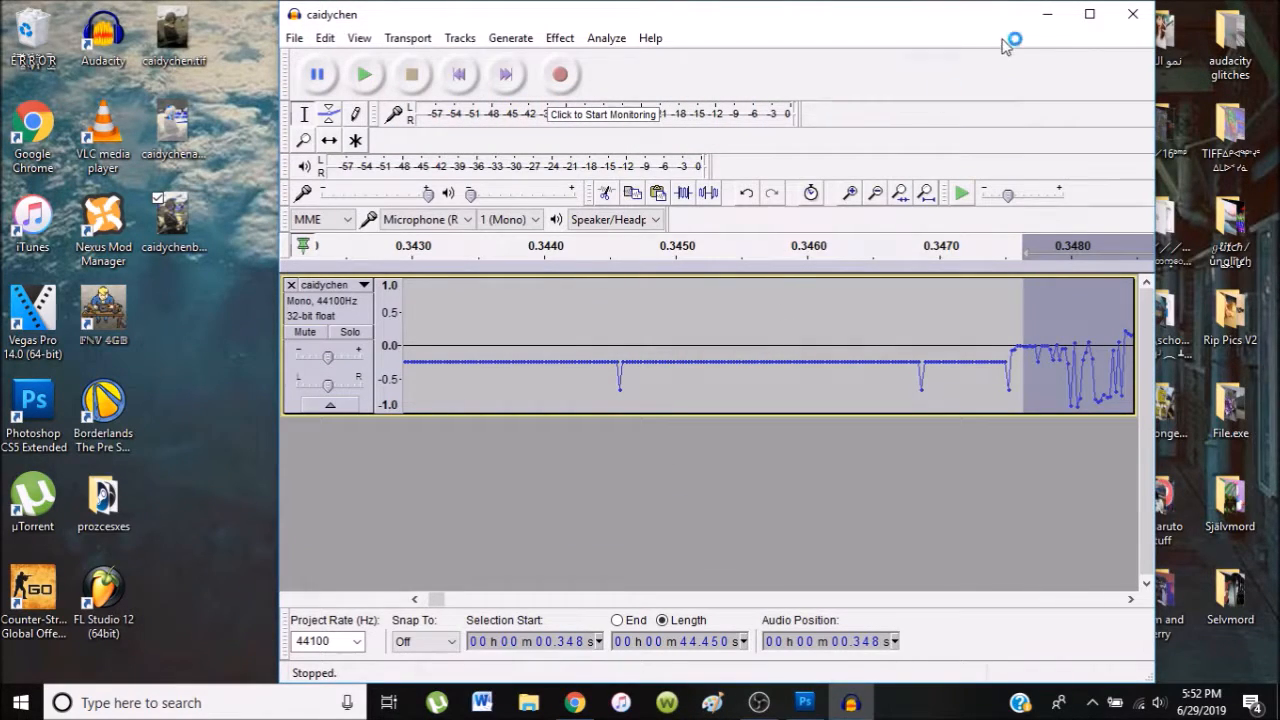
pyautogui.click(1050, 15)
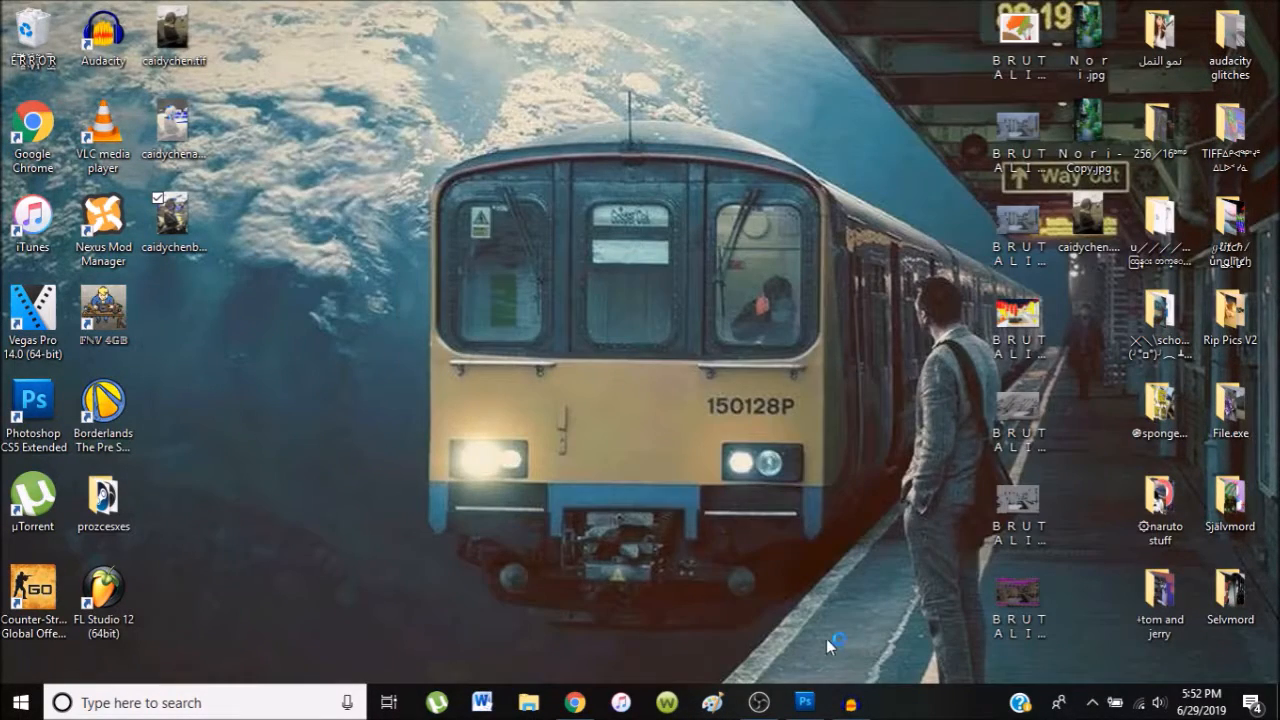
pyautogui.click(808, 704)
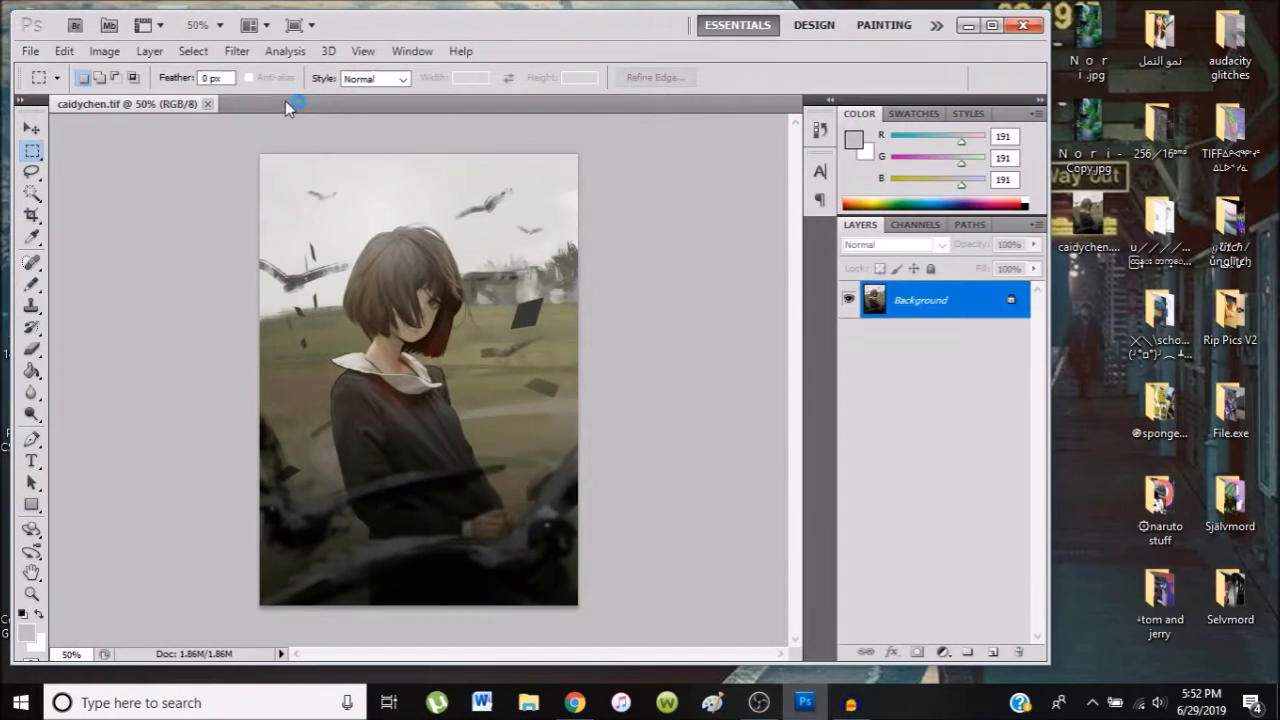
pyautogui.click(207, 104)
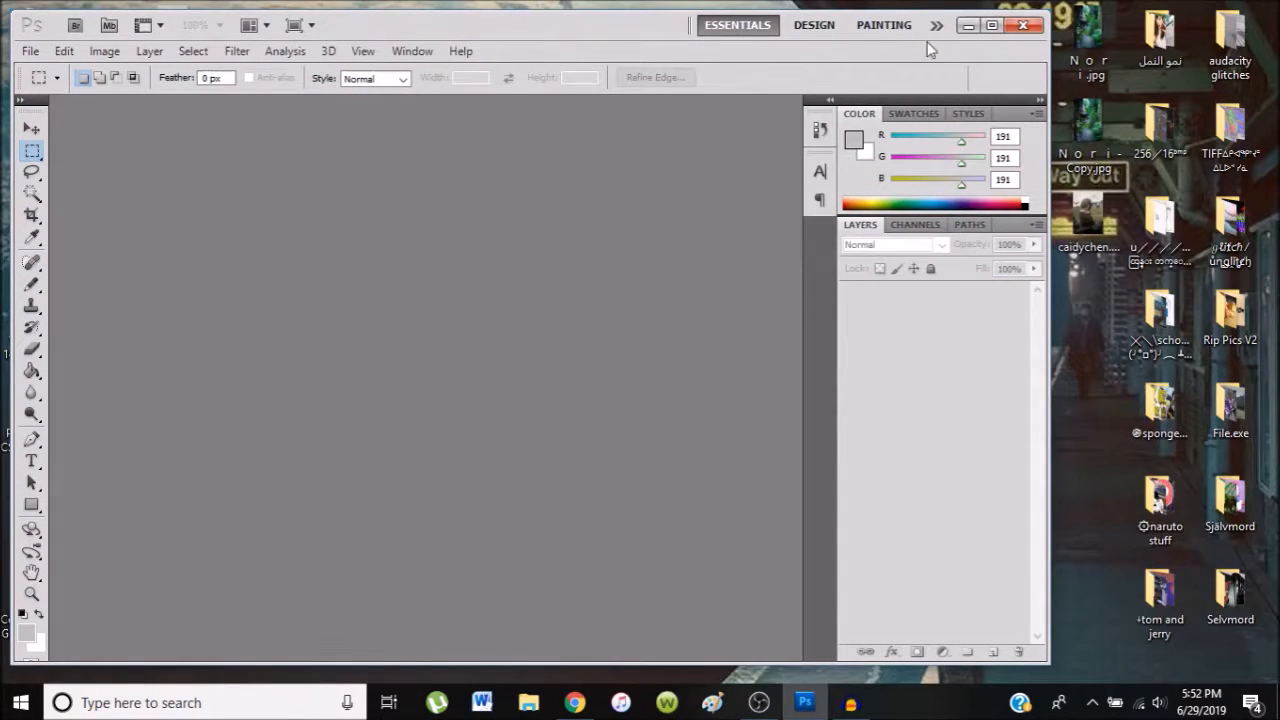
pyautogui.click(967, 25)
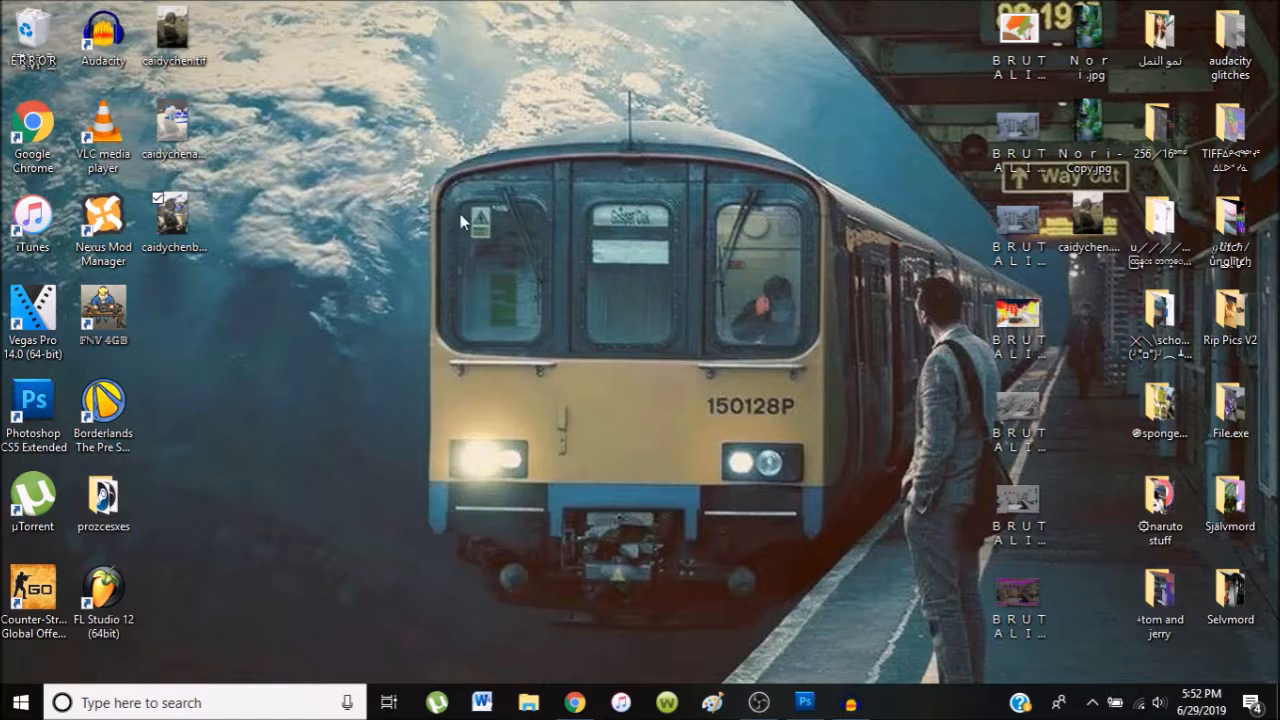
pyautogui.moveTo(200, 330); pyautogui.dragTo(1078, 415)
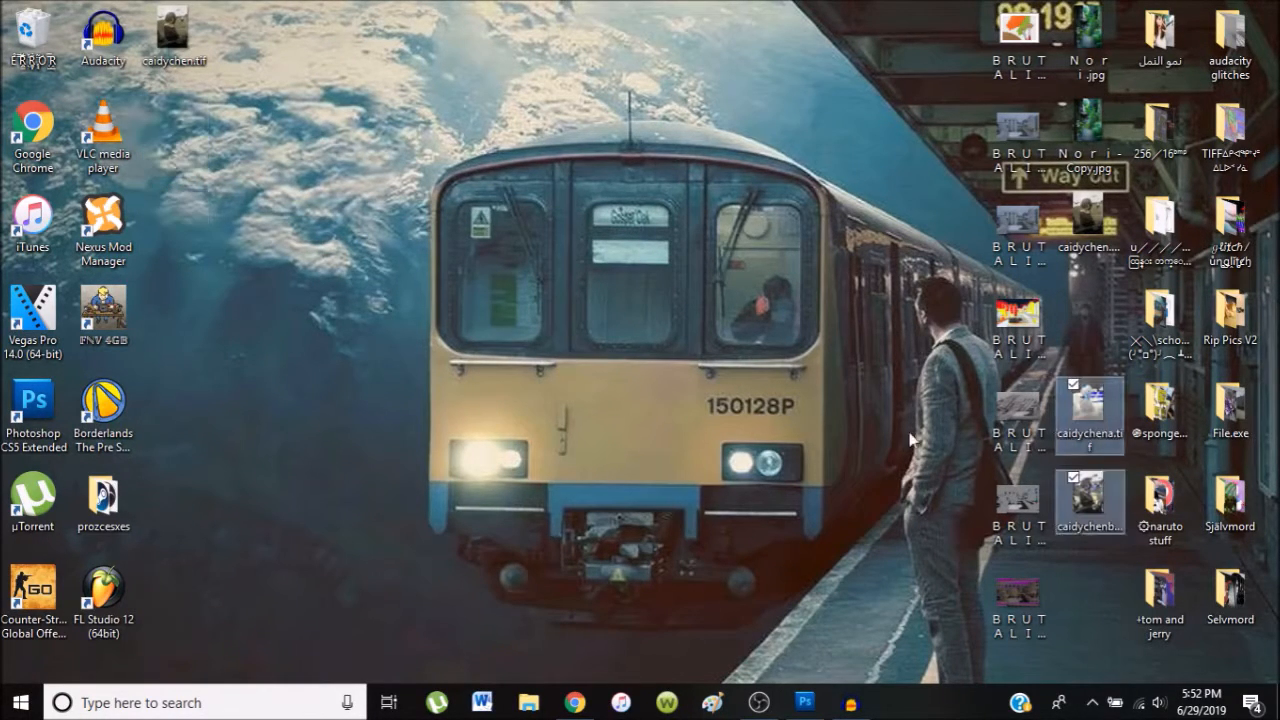
# - Open caidychena.tif in Photoshop, ignoring its damaged Photoshop data, and convert the Background into an editable layer
pyautogui.click(805, 702)
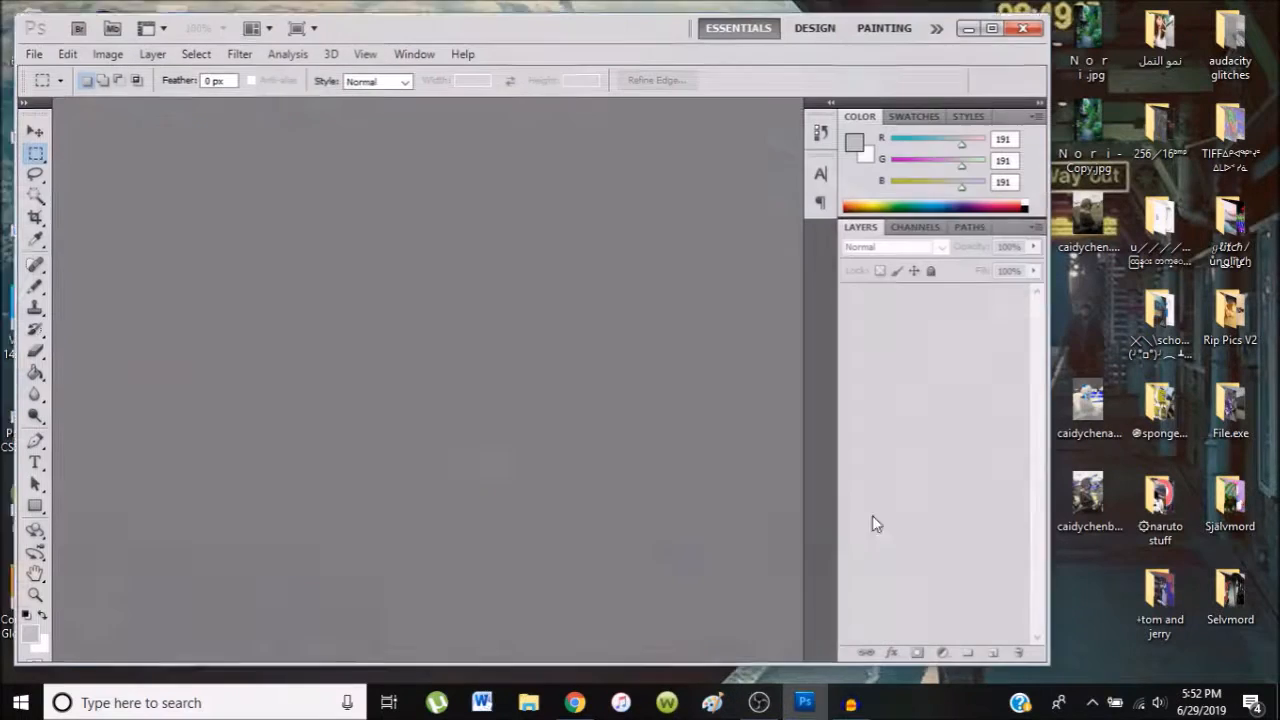
pyautogui.moveTo(1110, 400); pyautogui.dragTo(484, 333)
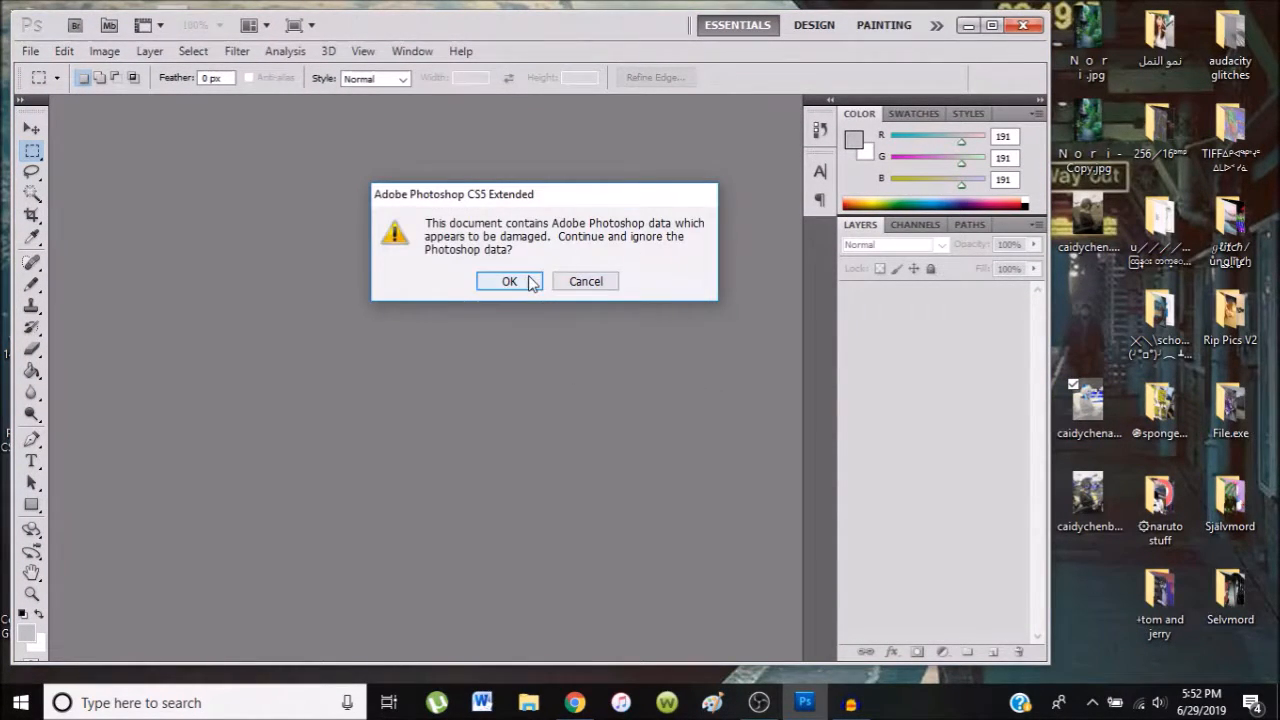
pyautogui.click(529, 281)
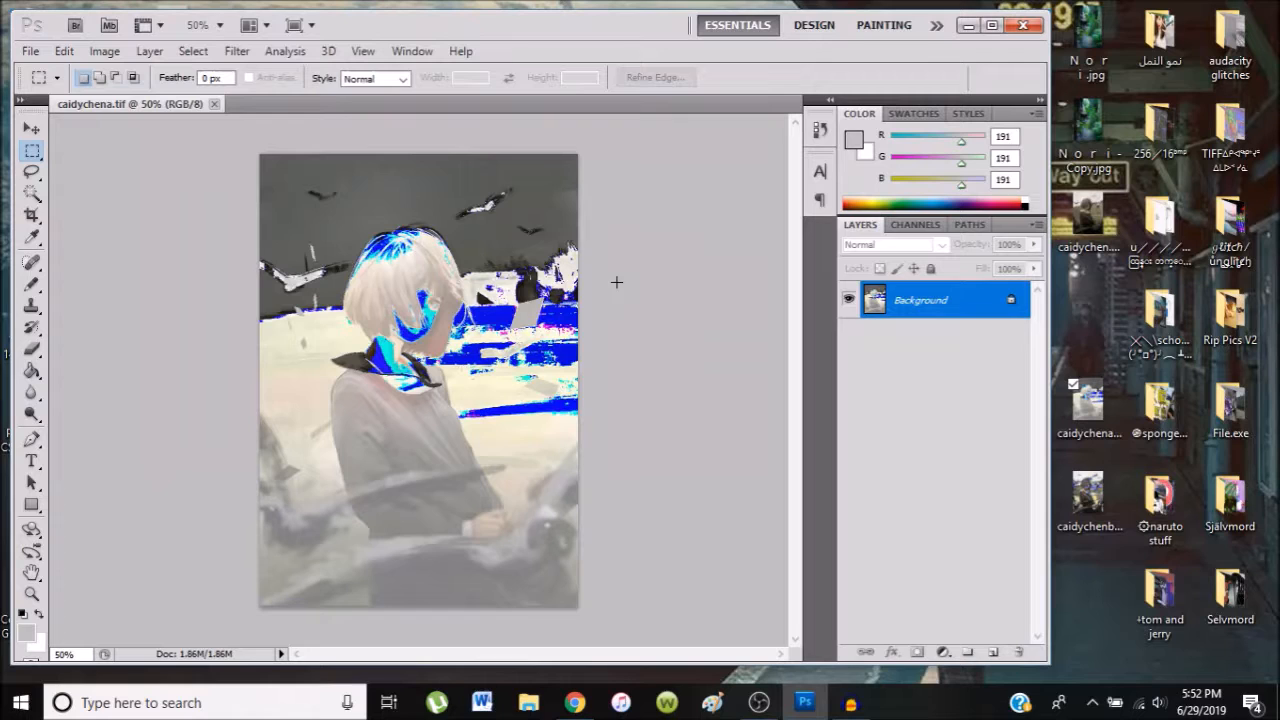
pyautogui.doubleClick(938, 307)
pyautogui.press('Return')
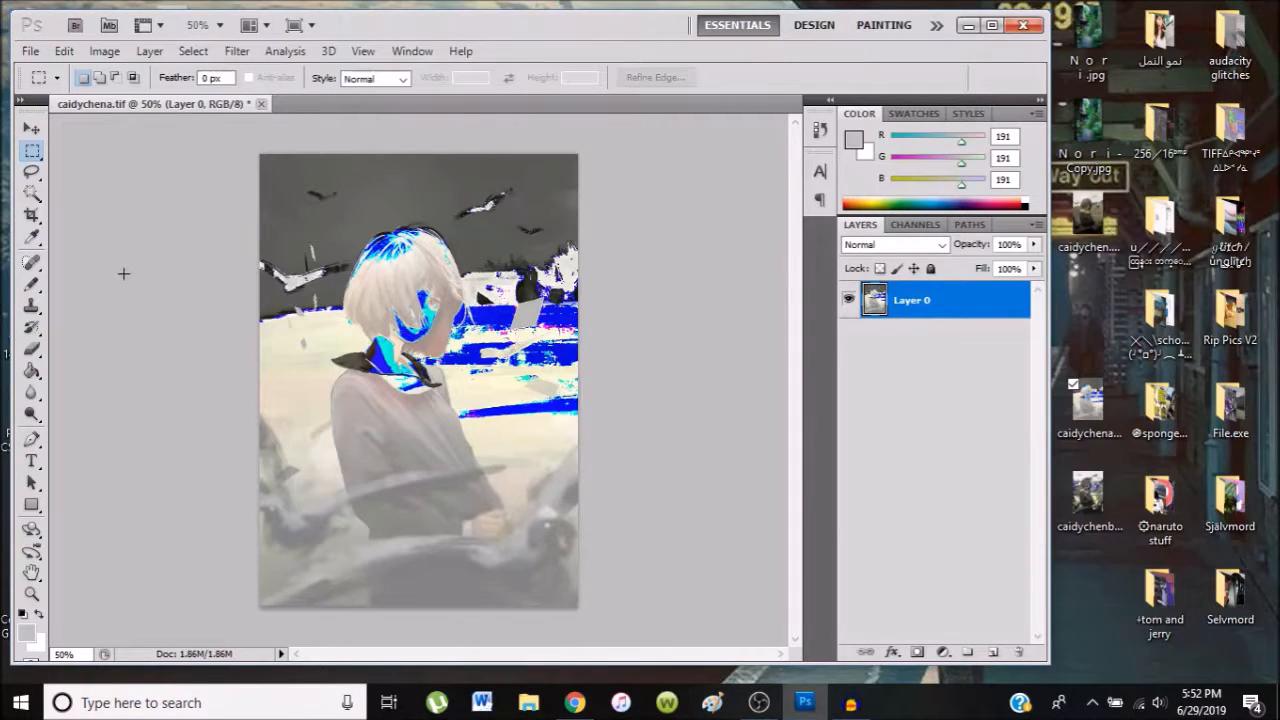
# - Copy the whole caidychena image and create a new 678 by 960 pixel document from the Clipboard preset
pyautogui.hotkey('ctrl', 'a')
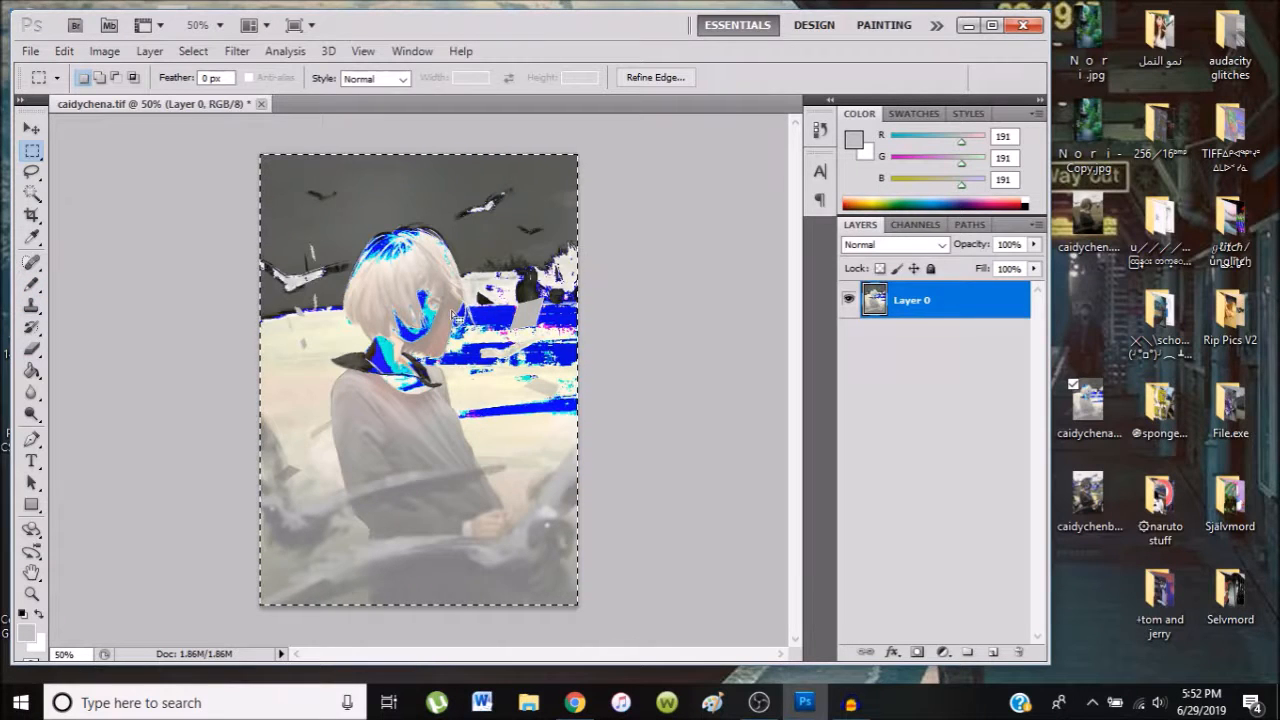
pyautogui.click(60, 54)
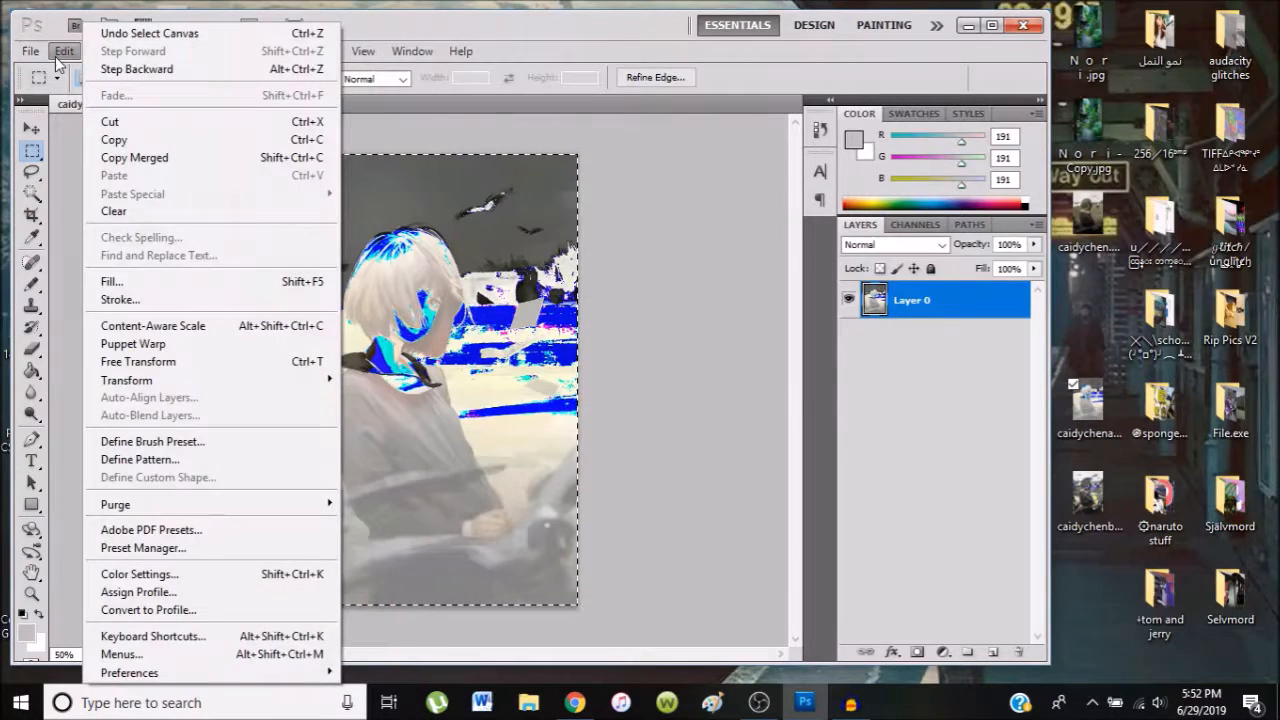
pyautogui.click(60, 52)
pyautogui.click(30, 51)
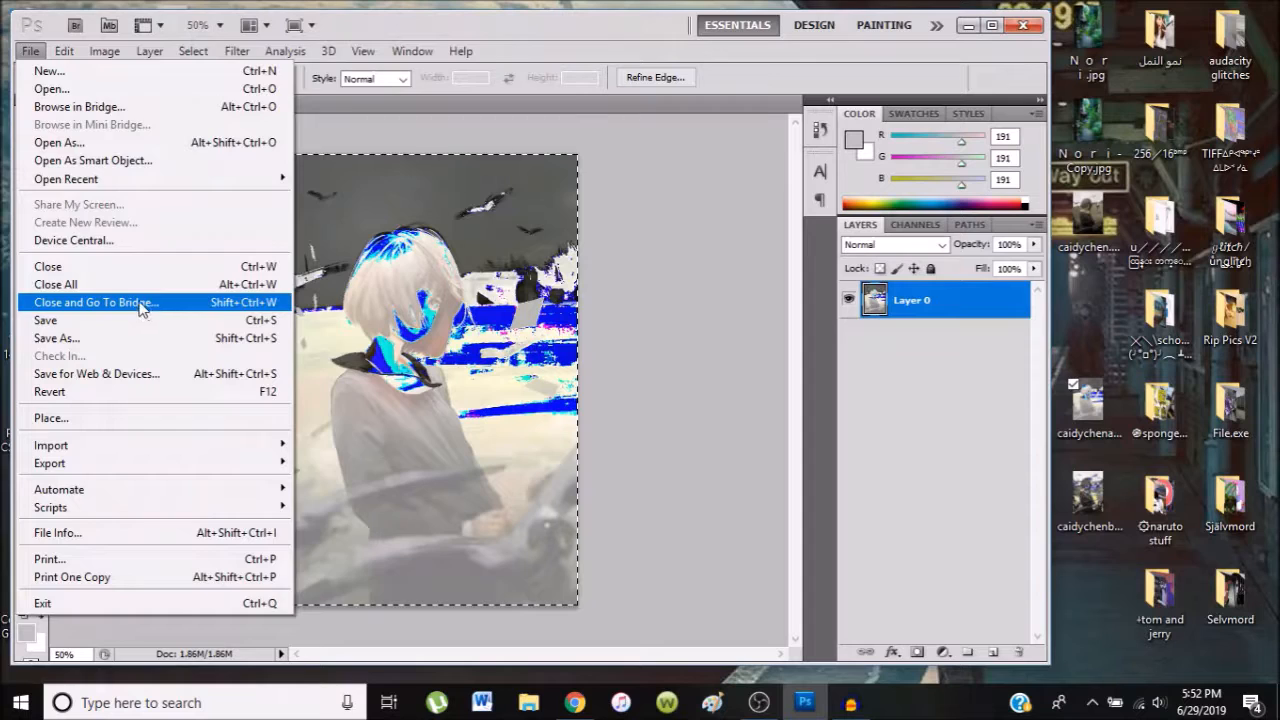
pyautogui.moveTo(64, 51)
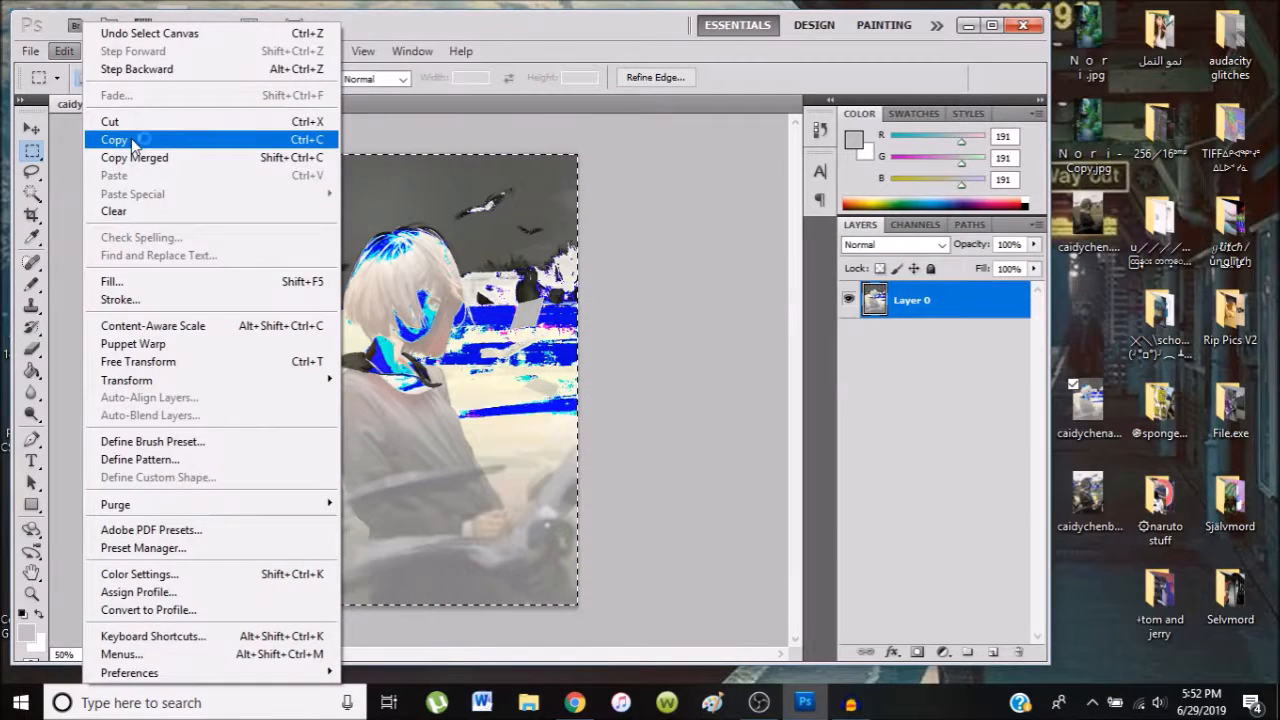
pyautogui.click(131, 140)
pyautogui.click(30, 51)
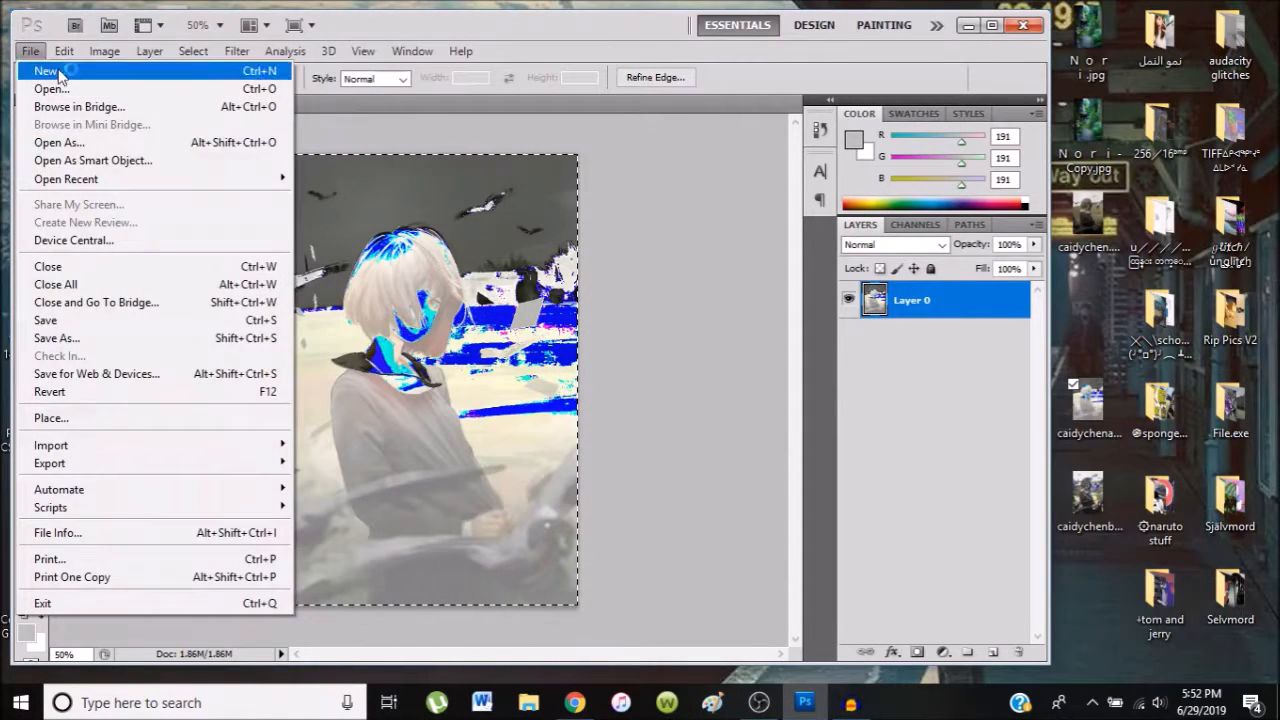
pyautogui.click(60, 74)
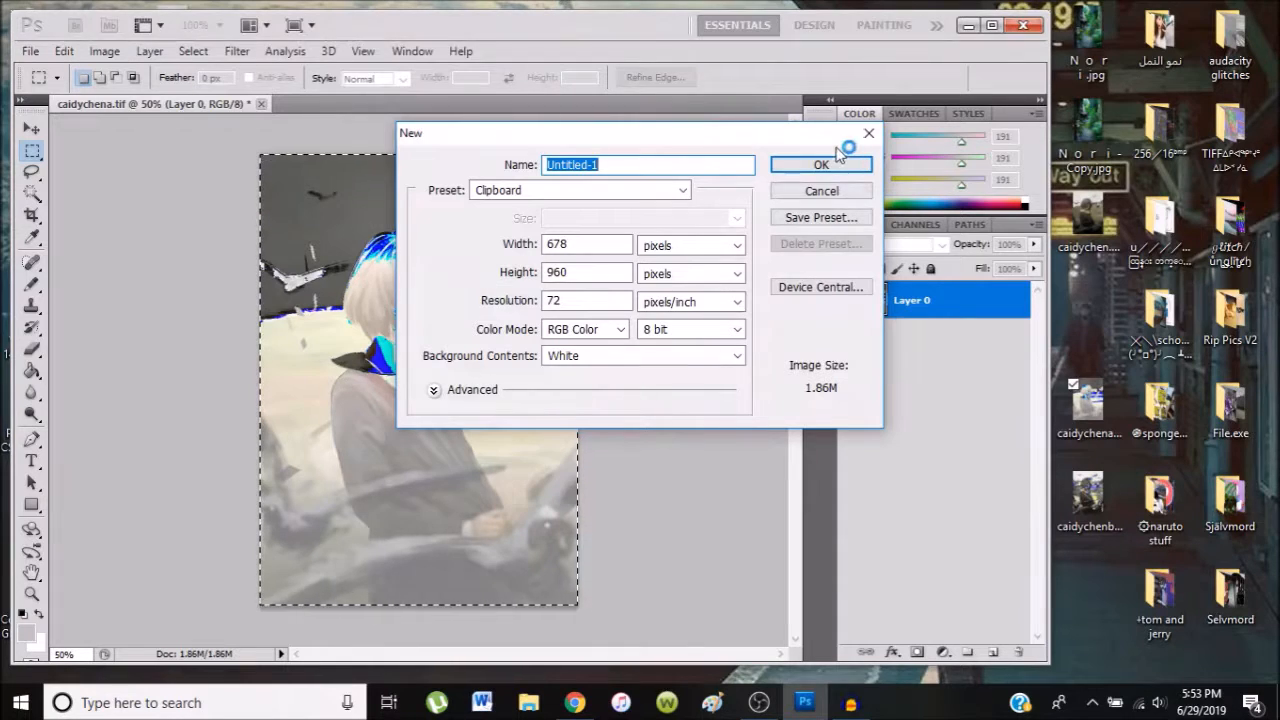
pyautogui.click(832, 163)
# - Unlock the blank document's background, paste the copied image, close the document without saving, and deselect the caidychena image
pyautogui.press('Delete')
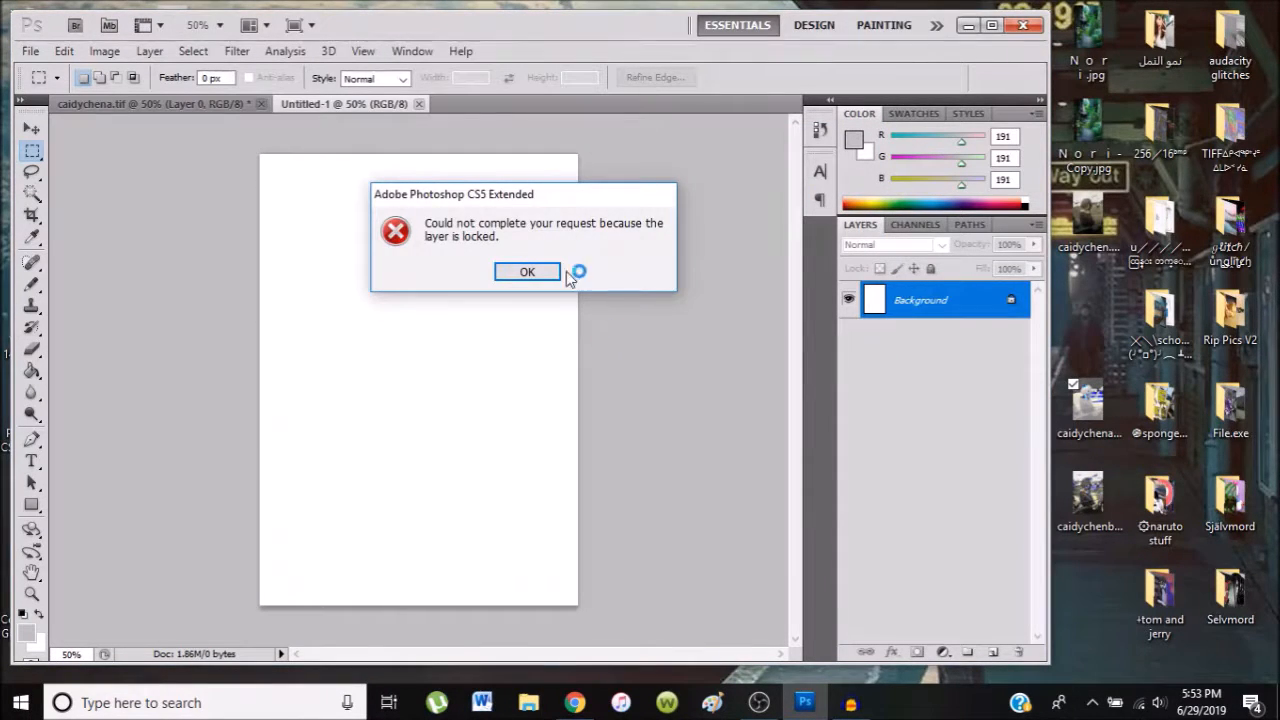
pyautogui.click(530, 272)
pyautogui.doubleClick(928, 305)
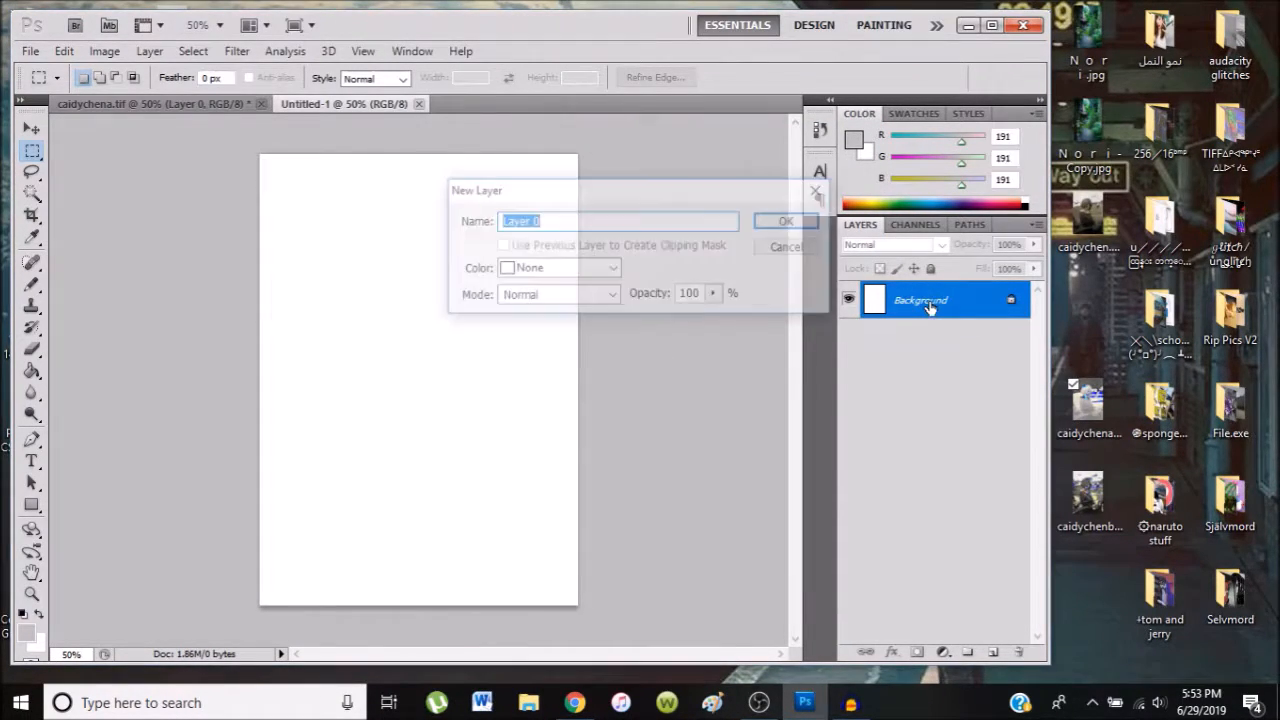
pyautogui.press('Return')
pyautogui.hotkey('ctrl', 'v')
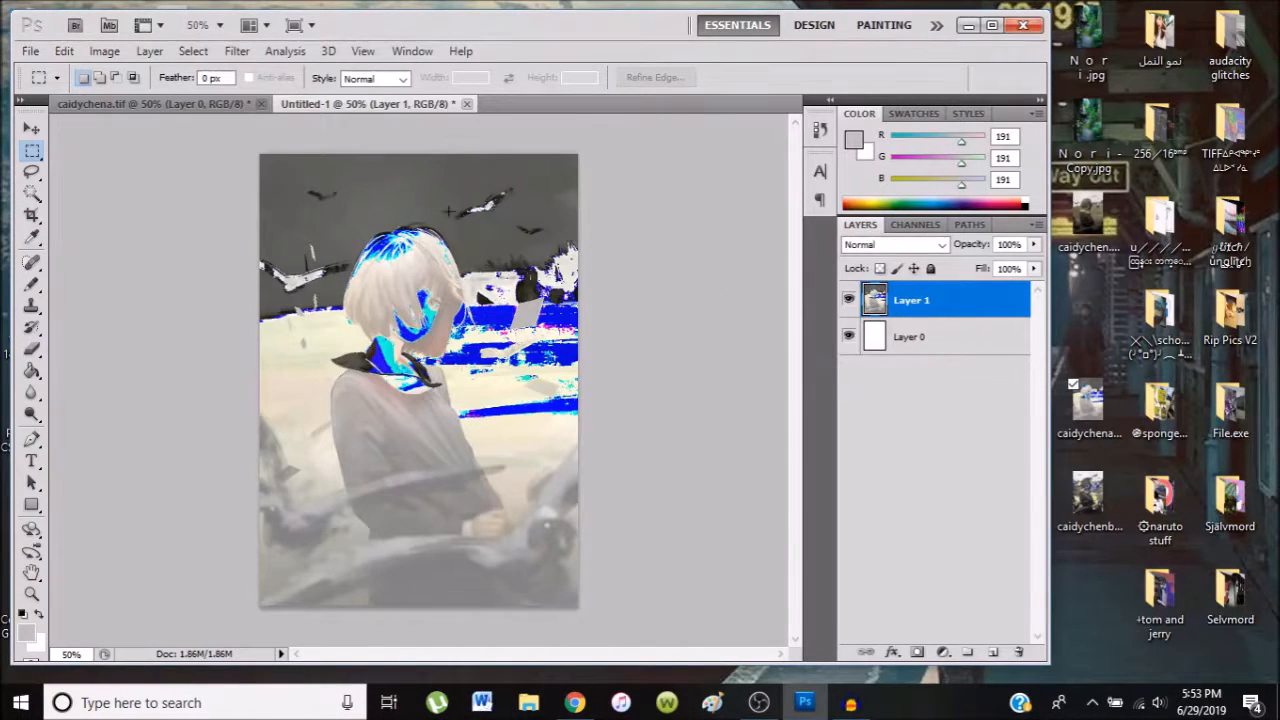
pyautogui.click(466, 103)
pyautogui.click(534, 271)
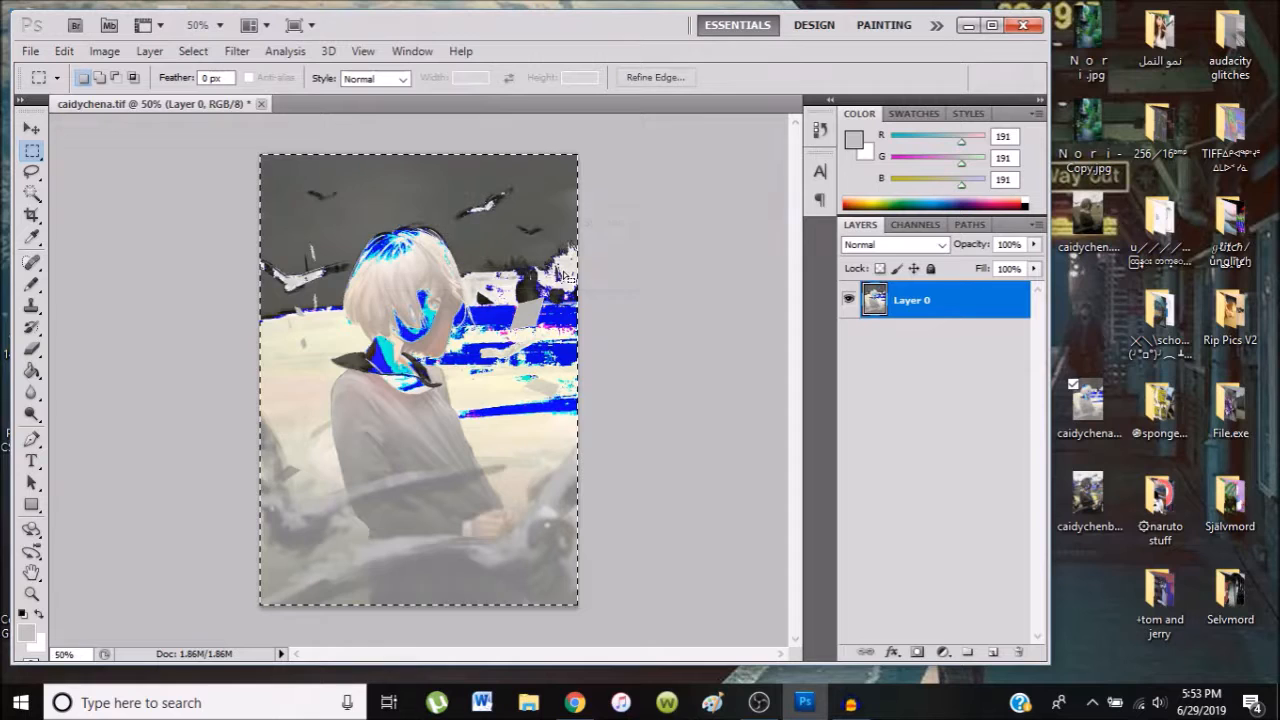
pyautogui.hotkey('ctrl', 'd')
# - Place caidychenb.tif as a new layer over the caidychena image, continuing past the damaged-file warnings
pyautogui.moveTo(1104, 506); pyautogui.dragTo(449, 500)
pyautogui.click(507, 280)
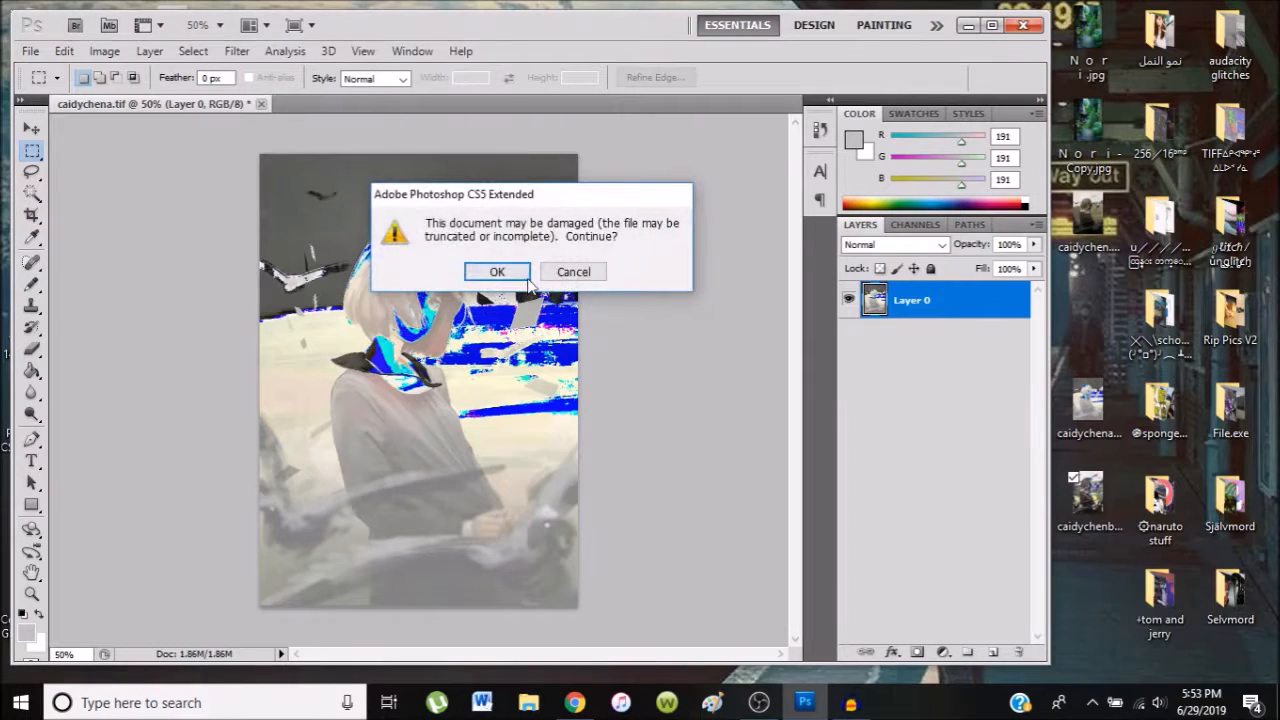
pyautogui.click(501, 274)
pyautogui.moveTo(538, 333)
pyautogui.mouseDown()
pyautogui.moveTo(512, 334)
pyautogui.moveTo(538, 335)
pyautogui.mouseUp()
pyautogui.press('Return')
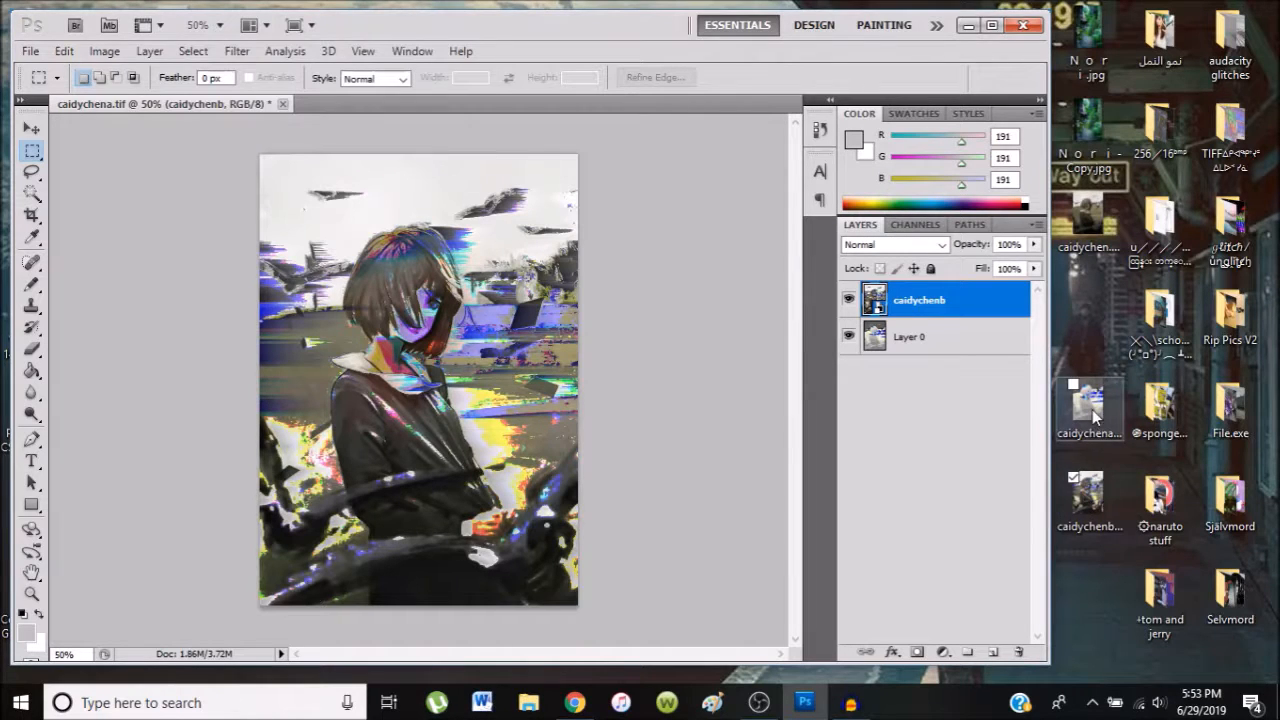
# - Try blend modes such as Luminosity, Color, Difference and Darker Color on the caidychenb layer, and set it to Exclusion
pyautogui.click(912, 337)
pyautogui.click(940, 310)
pyautogui.click(931, 340)
pyautogui.click(940, 305)
pyautogui.click(942, 245)
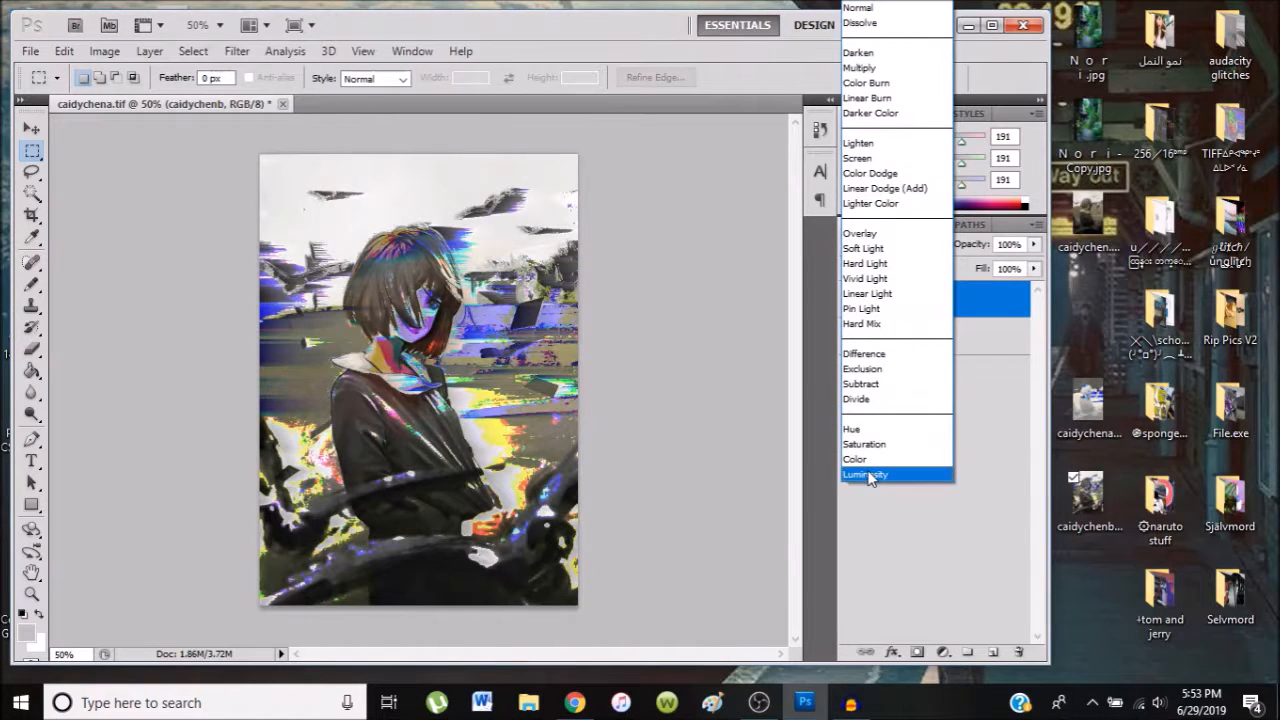
pyautogui.click(870, 474)
pyautogui.scroll(3, 905, 250)
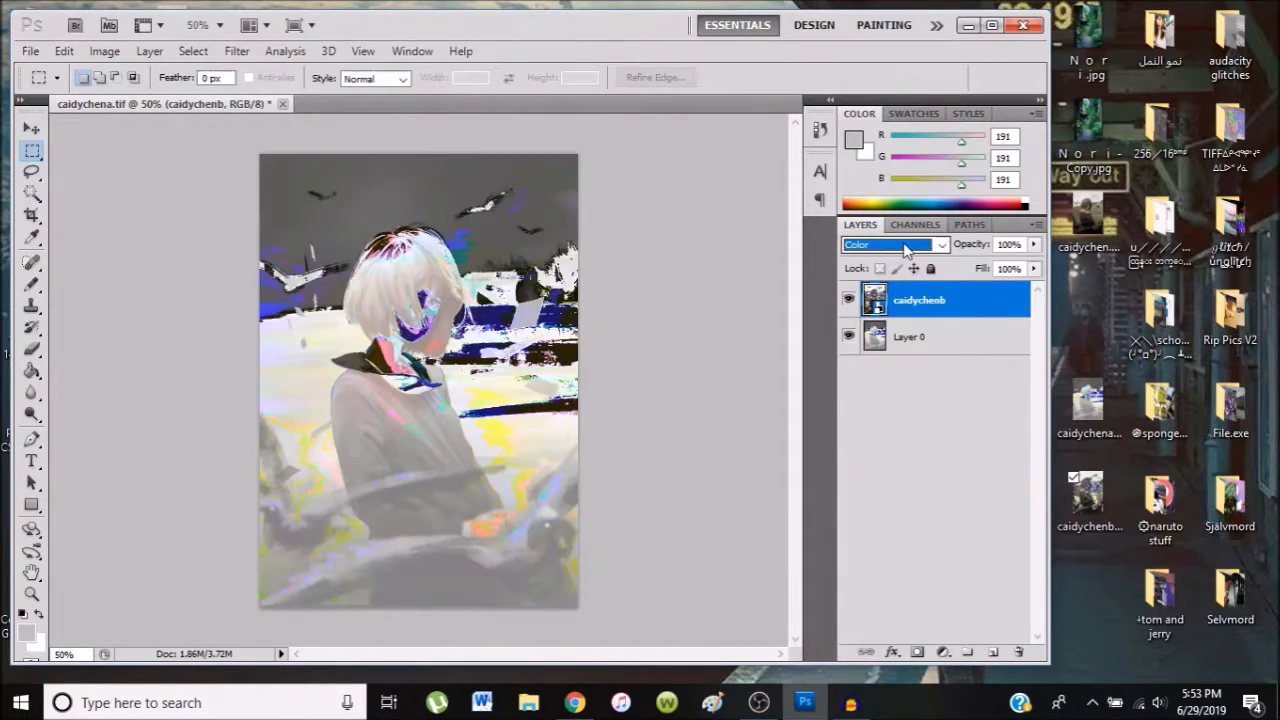
pyautogui.scroll(8, 905, 250)
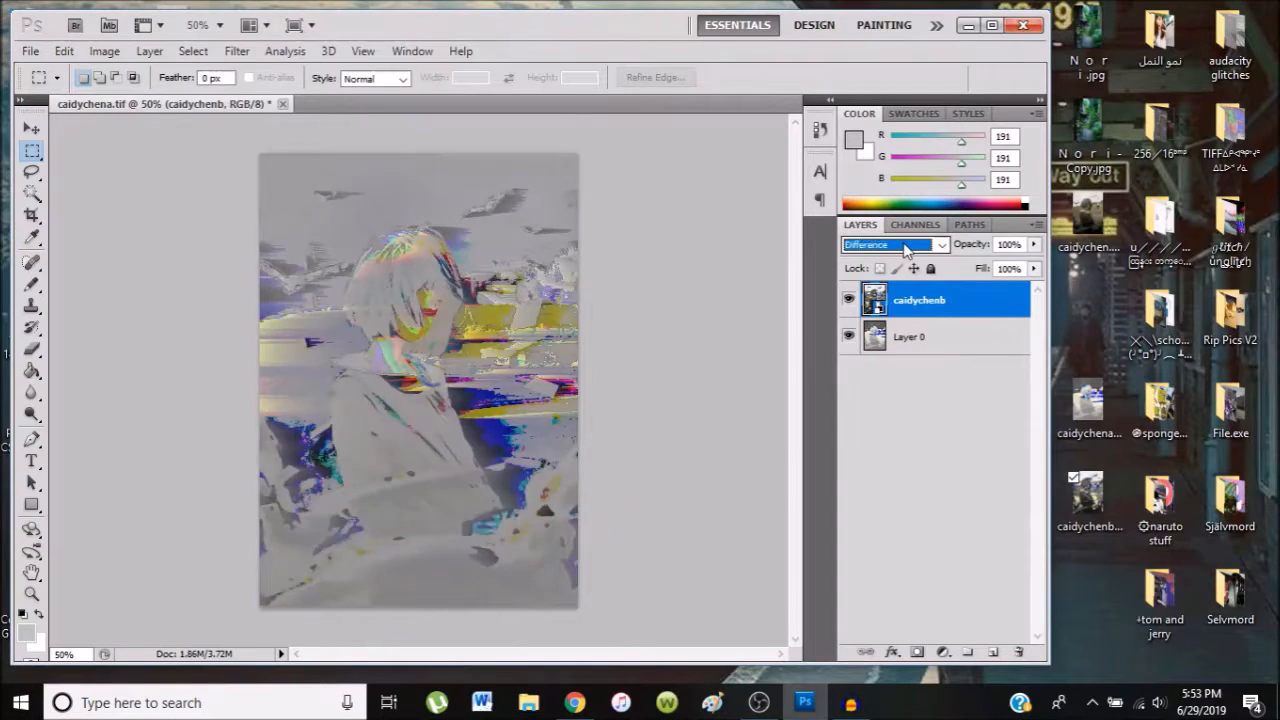
pyautogui.scroll(3, 905, 250)
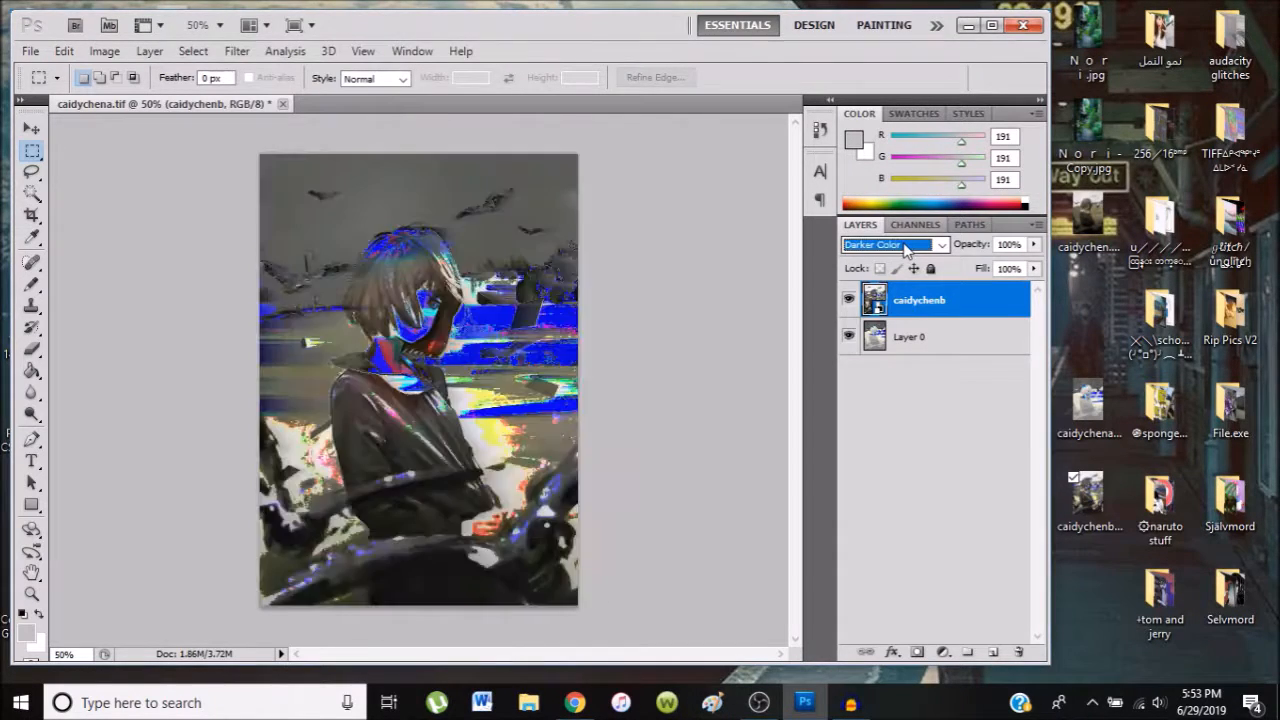
pyautogui.scroll(-2, 905, 250)
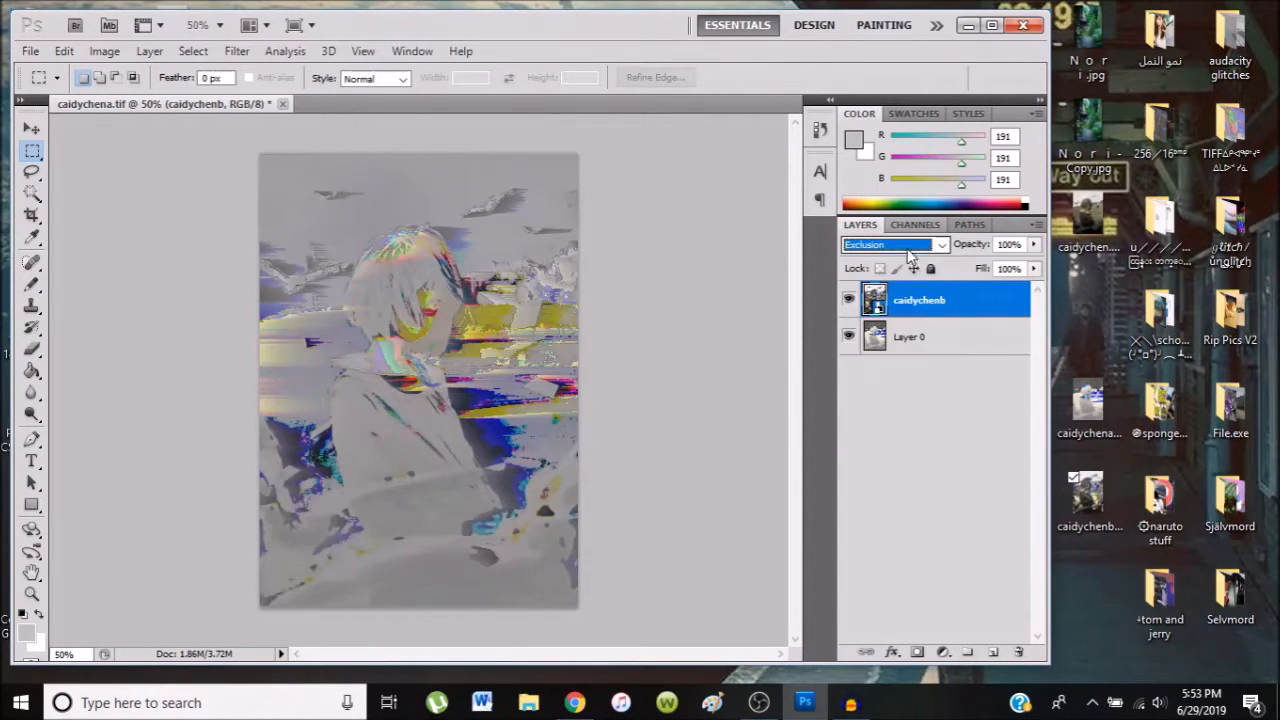
# - Minimize Photoshop, look over the glitched BRUTALIS Ma.bmp in Paint from top to bottom, and close Paint
pyautogui.click(968, 25)
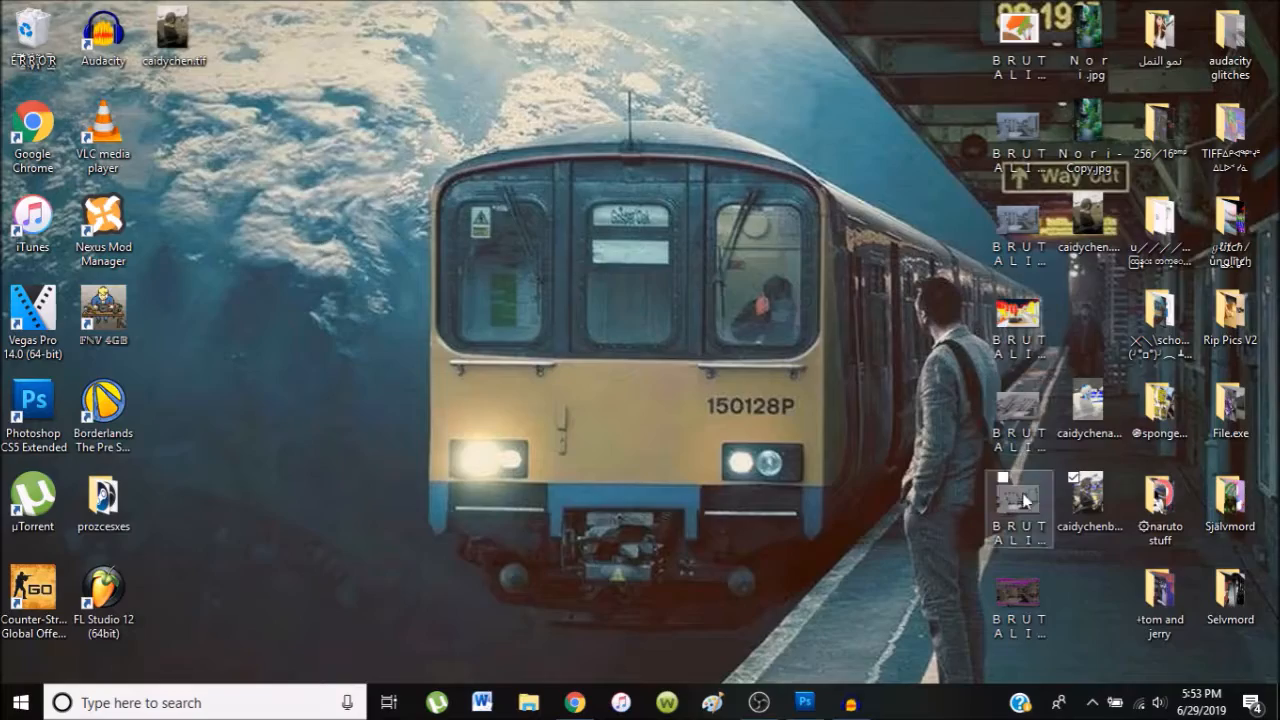
pyautogui.doubleClick(1018, 314)
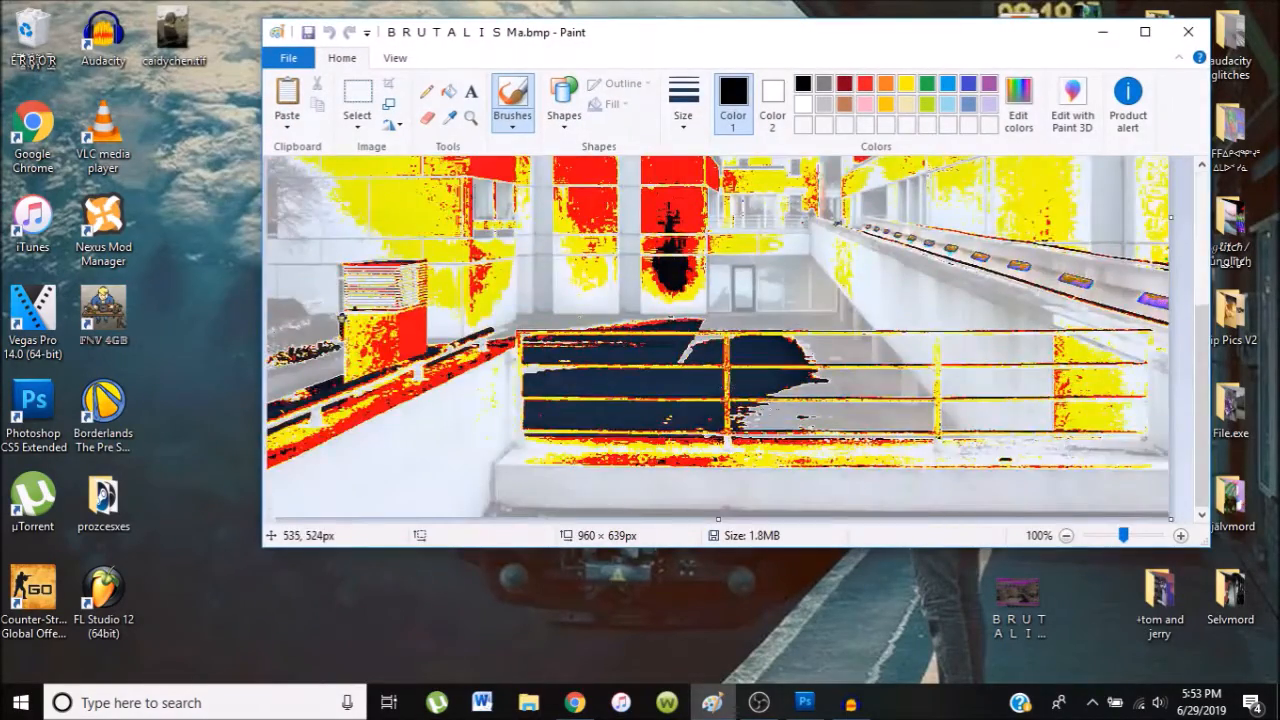
pyautogui.scroll(3, 720, 340)
pyautogui.scroll(-3, 720, 340)
pyautogui.scroll(3, 720, 340)
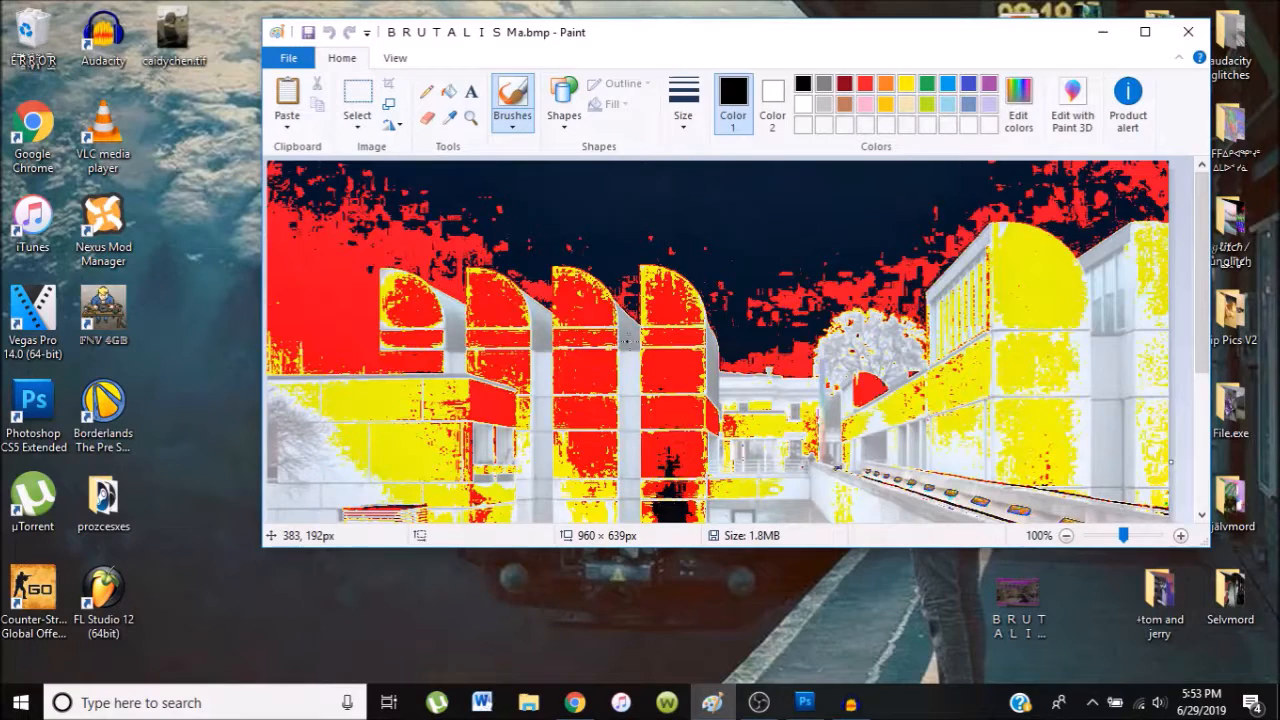
pyautogui.scroll(-3, 627, 342)
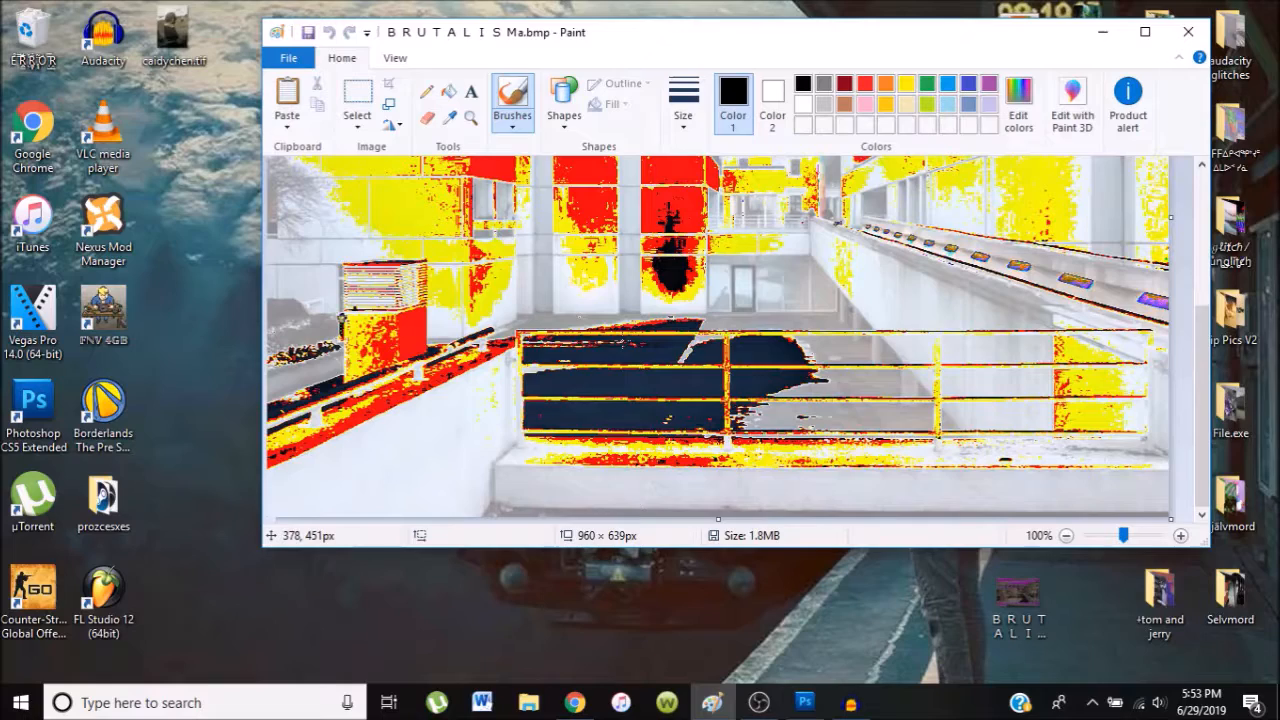
pyautogui.hotkey('alt', 'F4')
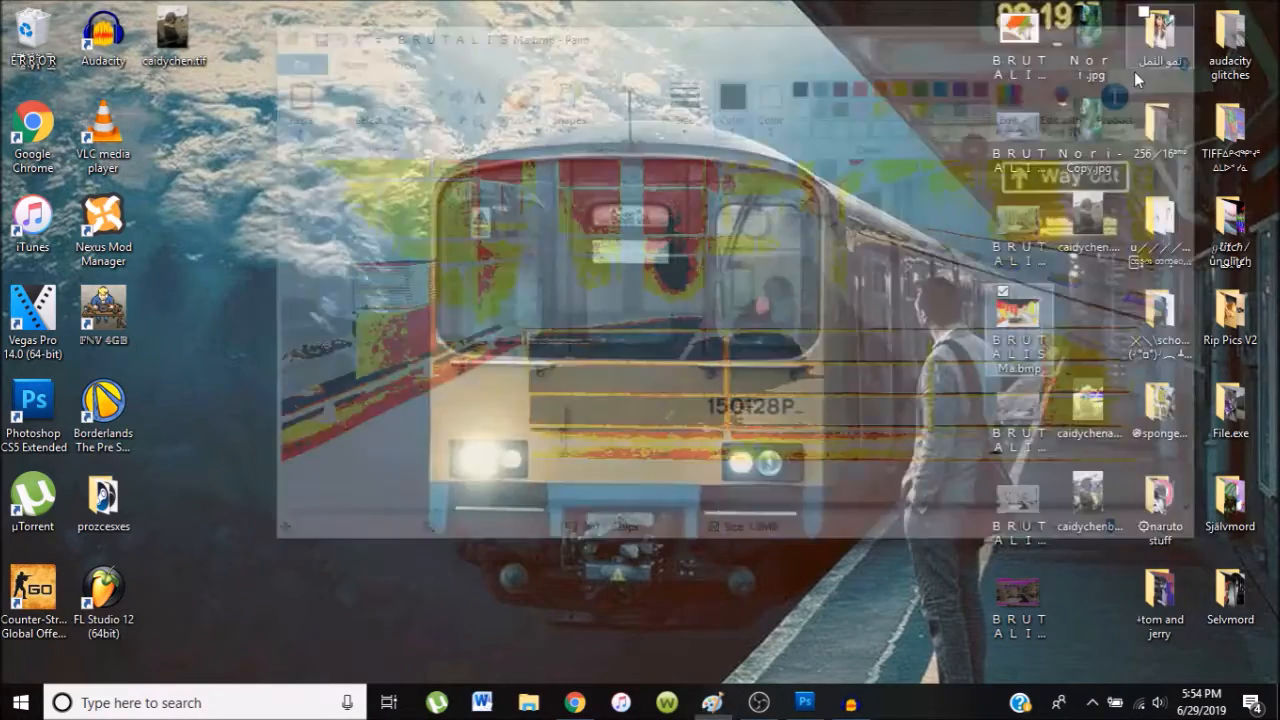
pyautogui.click(540, 357)
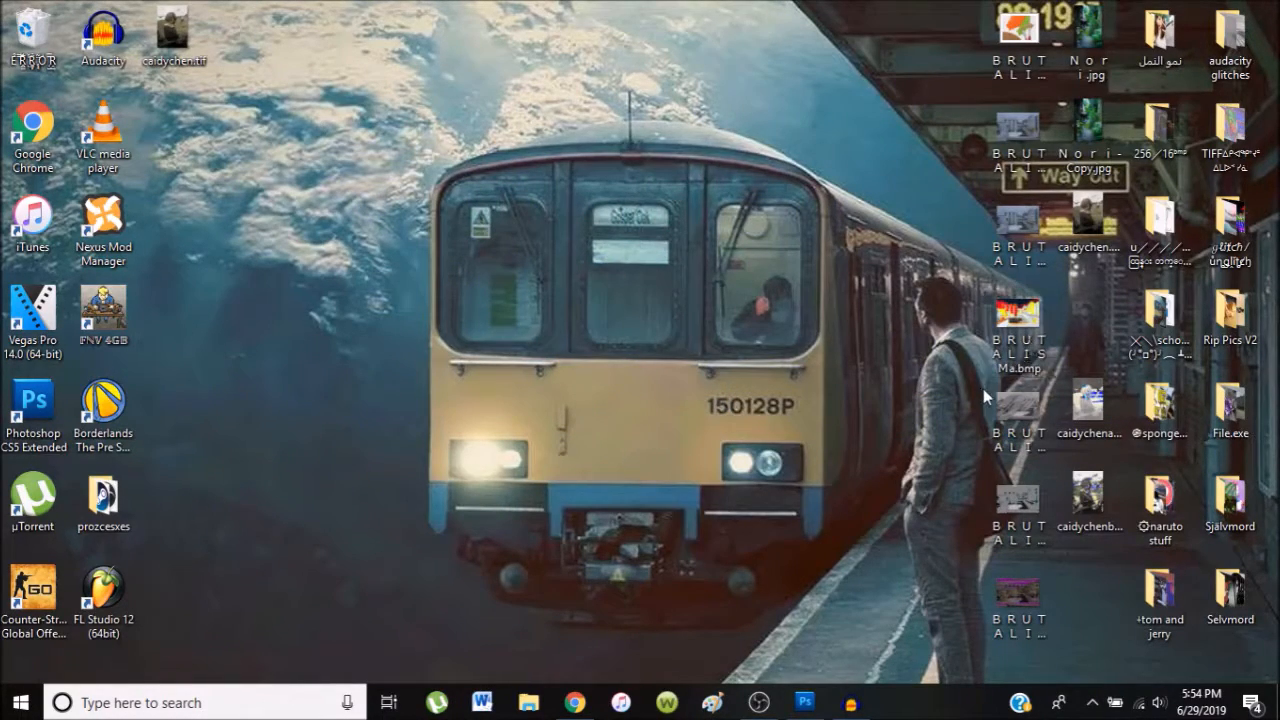